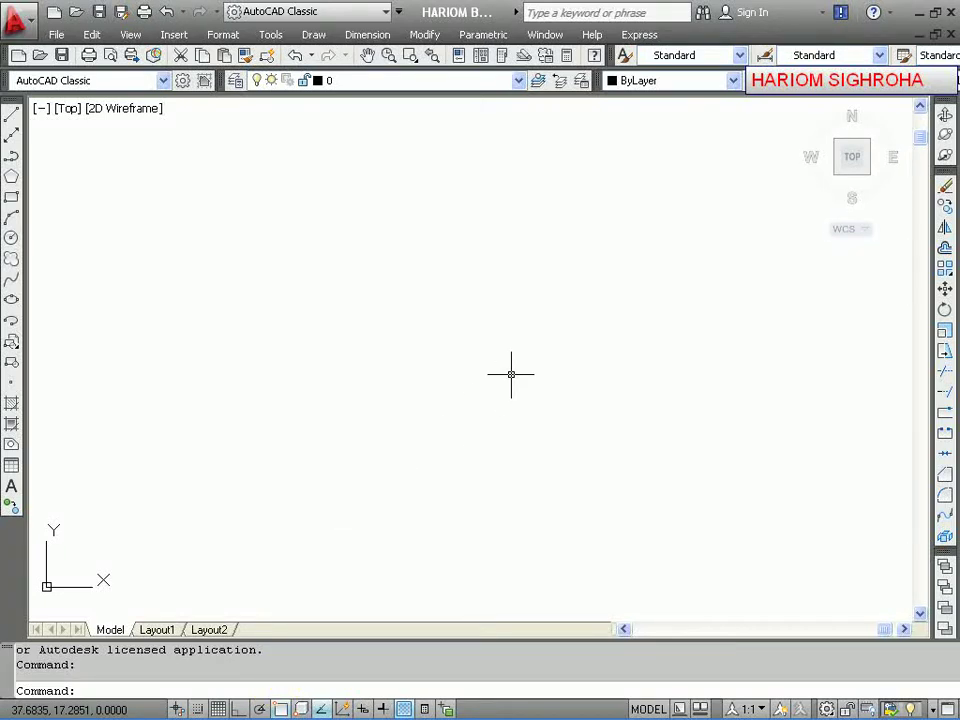
Step: With Ortho on, draw a 4-unit vertical line downward from 0,241.3
text(l)
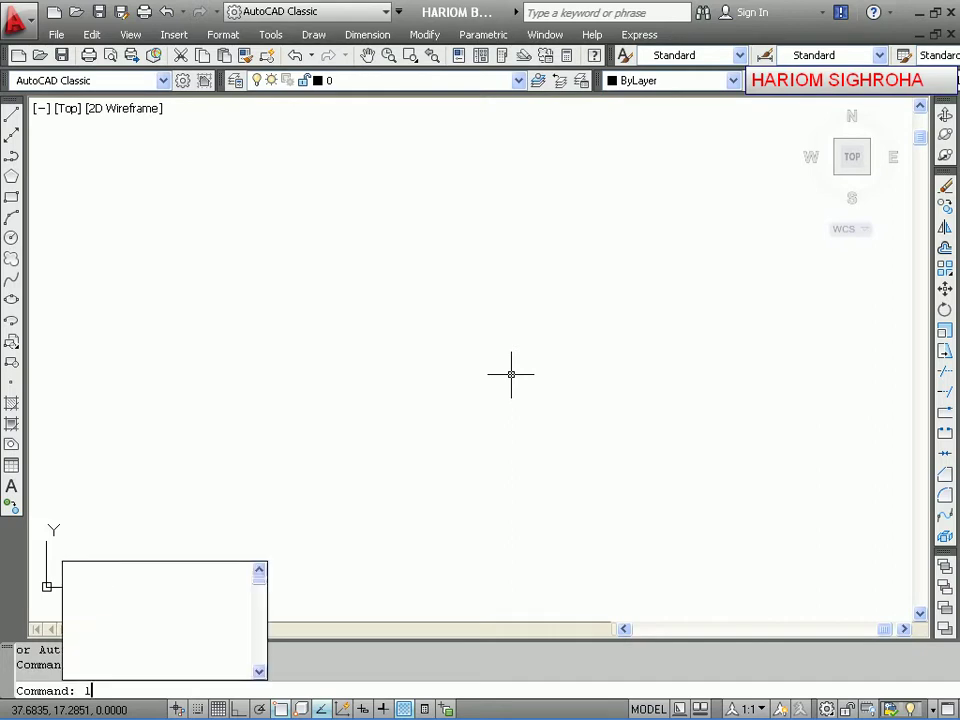
key(Return)
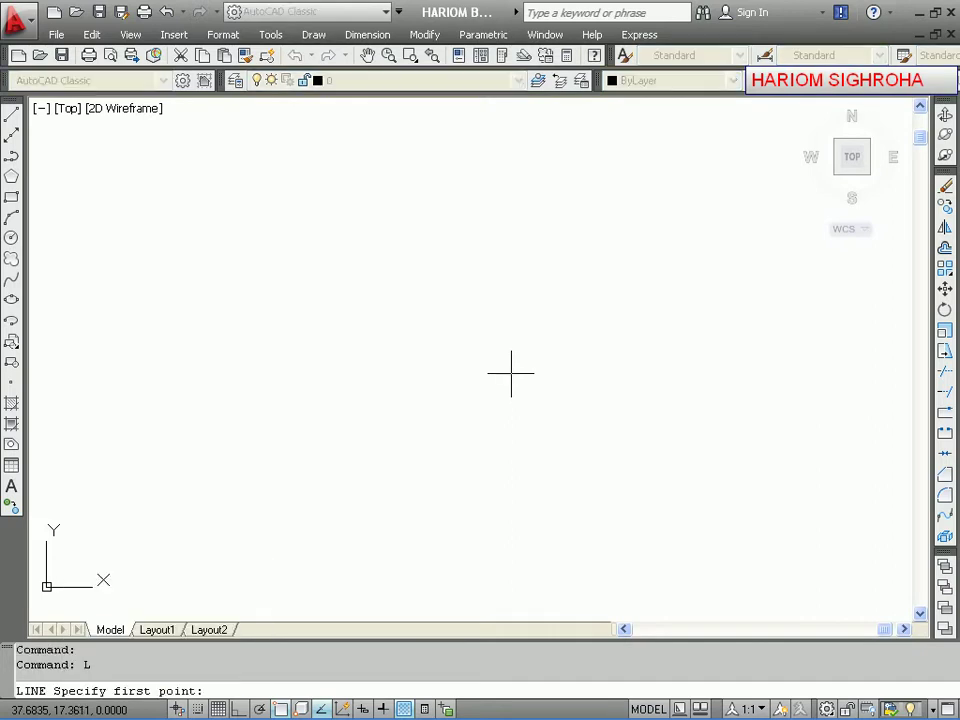
text(0,241.3)
key(Return)
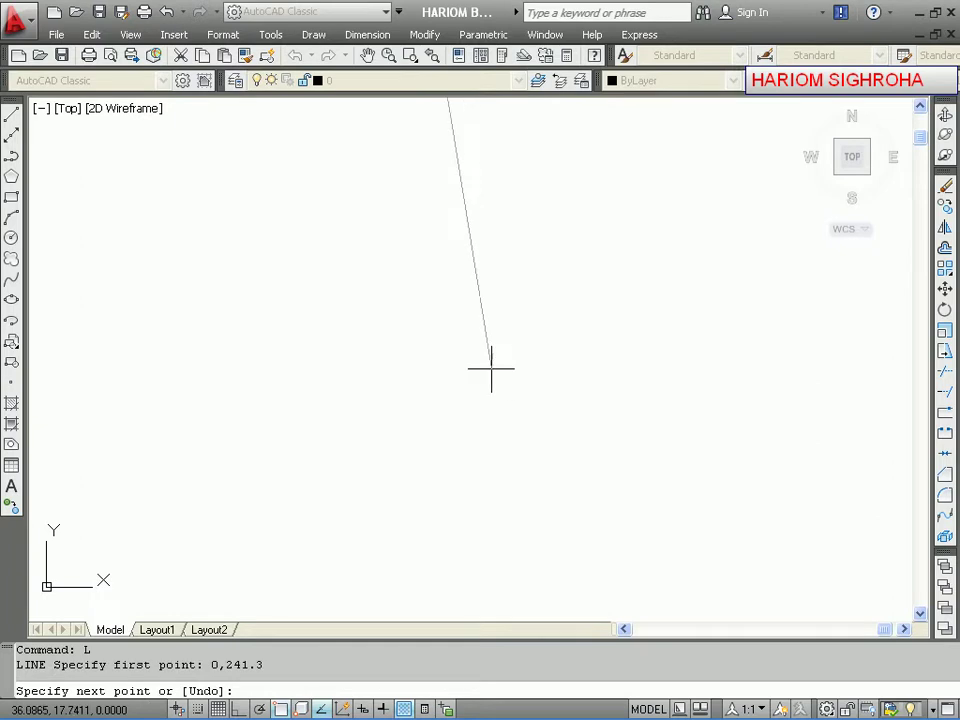
key(F8)
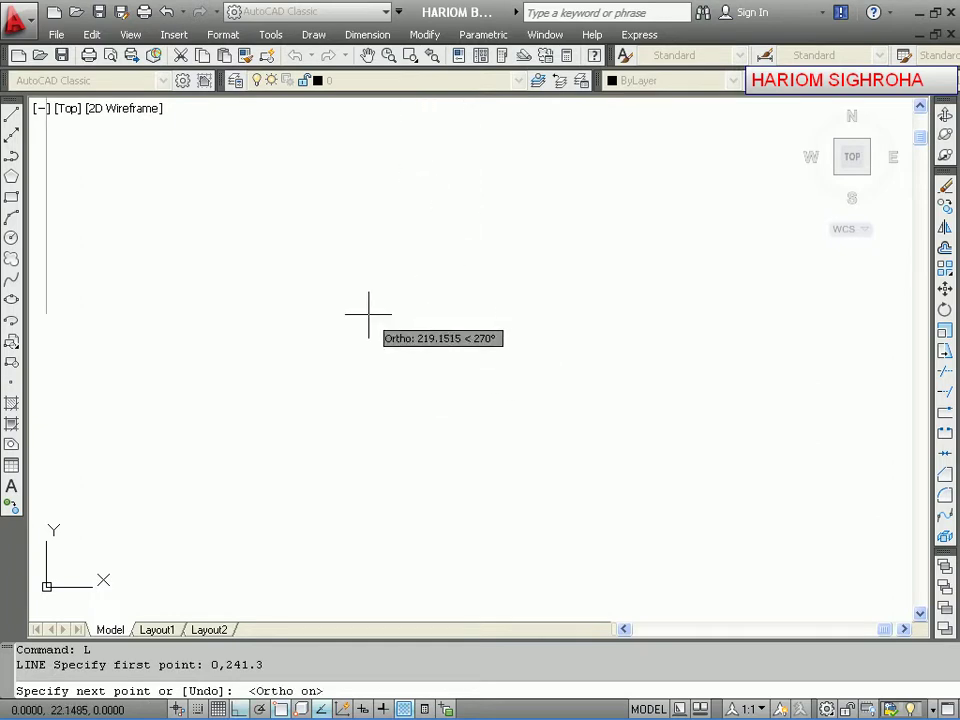
text(4)
key(Return)
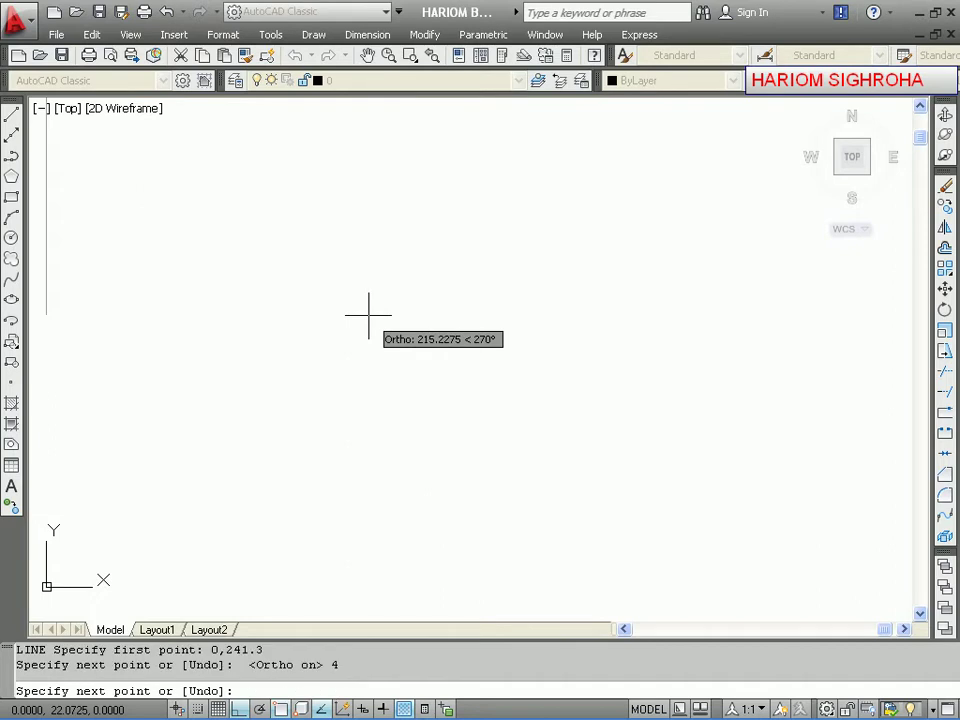
key(Return)
Step: Zoom to All, then zoom and pan to bring the short line into view
text(z)
key(Return)
text(A)
key(Return)
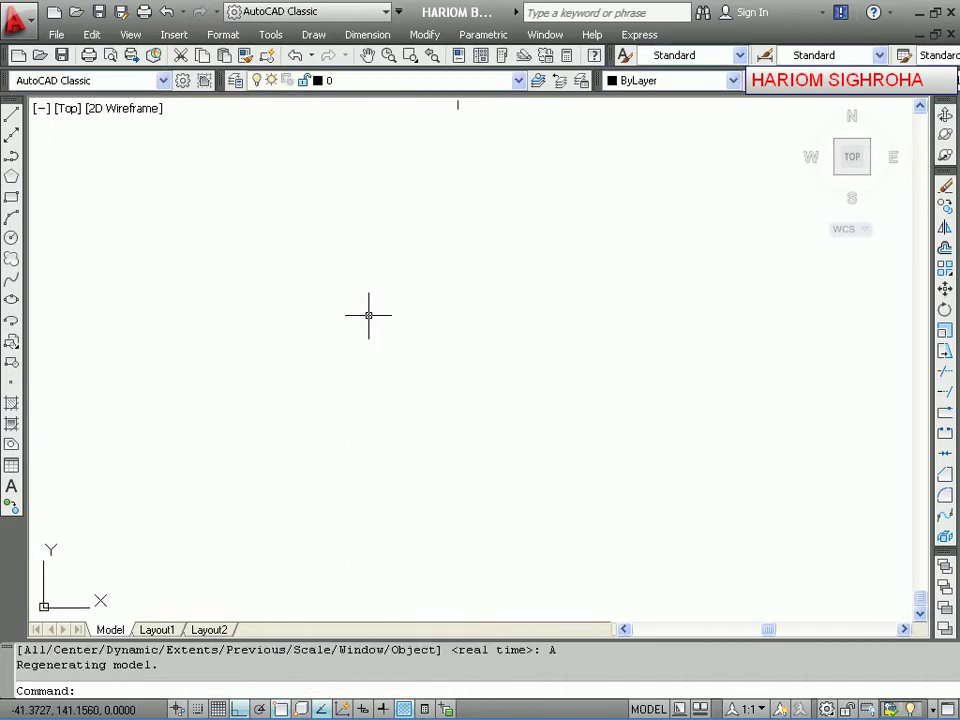
scroll(411, 268, down, 2)
scroll(458, 216, up, 2)
middle_drag(465, 182, 349, 298)
scroll(354, 232, up, 2)
Step: From the line's end, draw a 24-unit slope at 330° and a 20-unit horizontal
text(L)
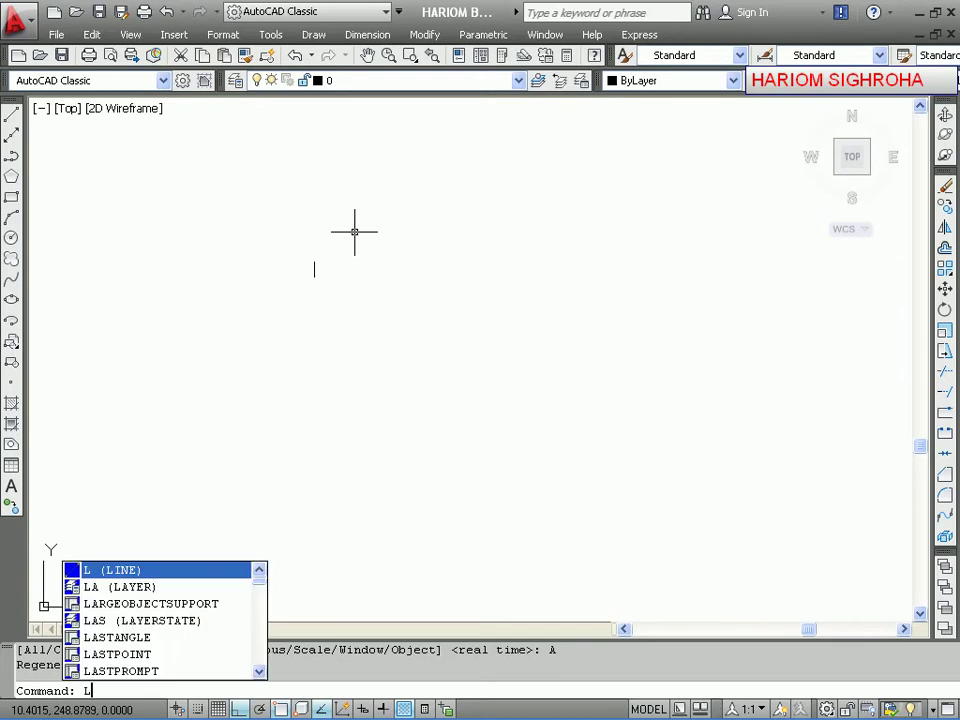
key(Return)
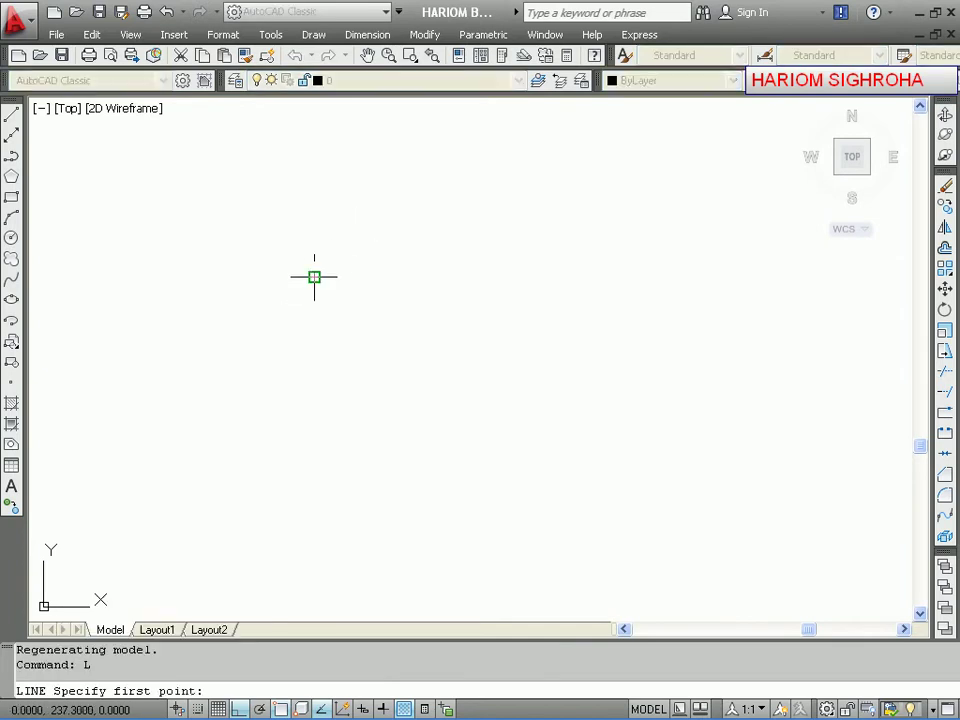
click(314, 276)
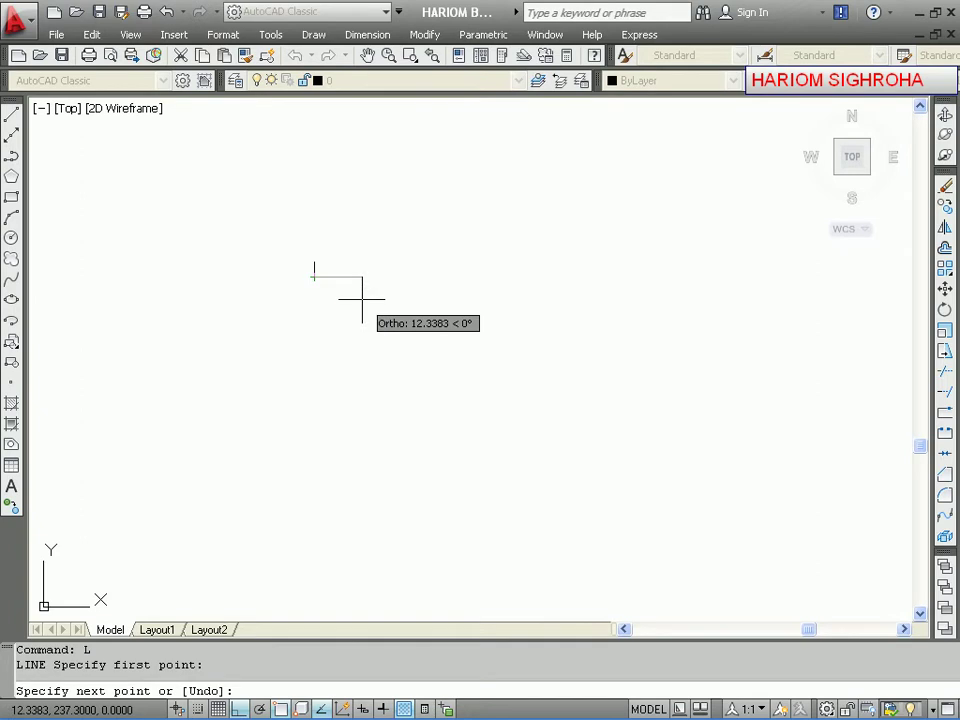
text(@)
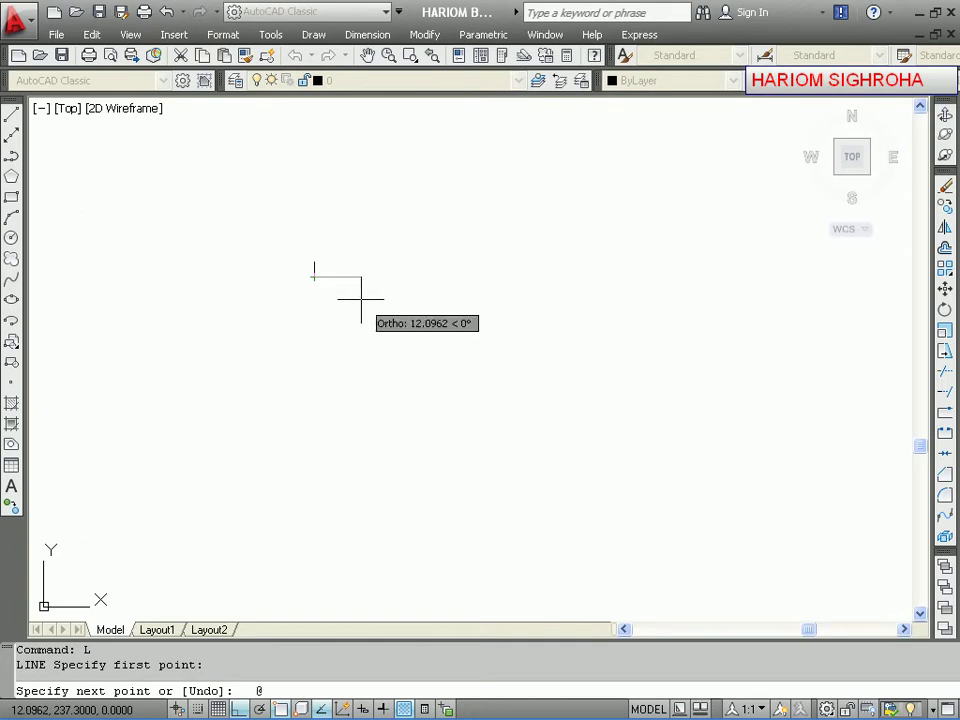
text(24<)
text(330)
key(Return)
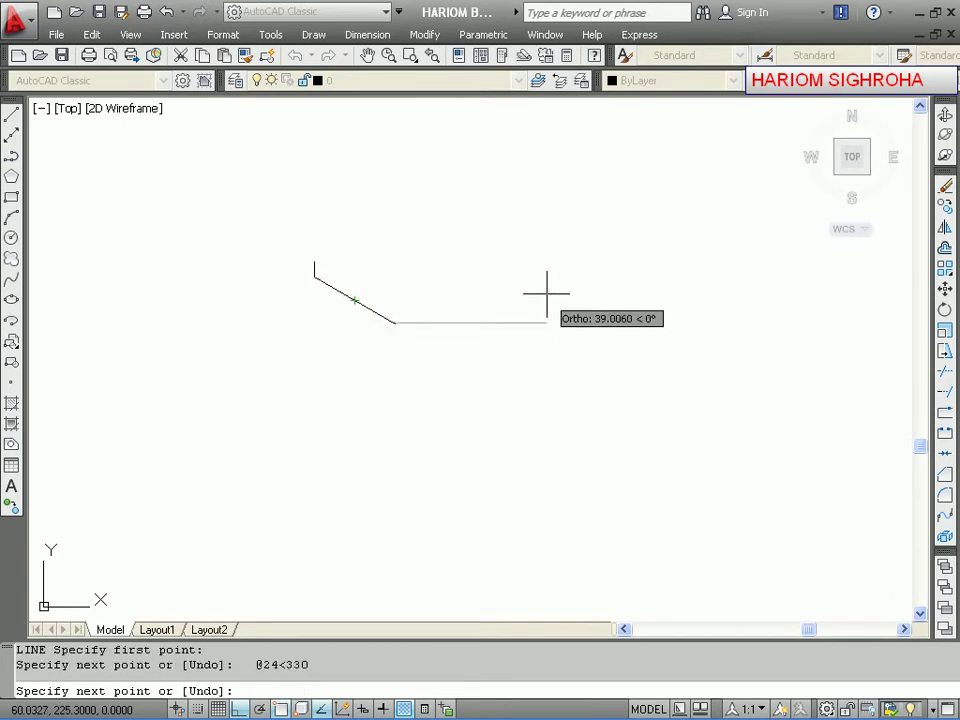
text(20)
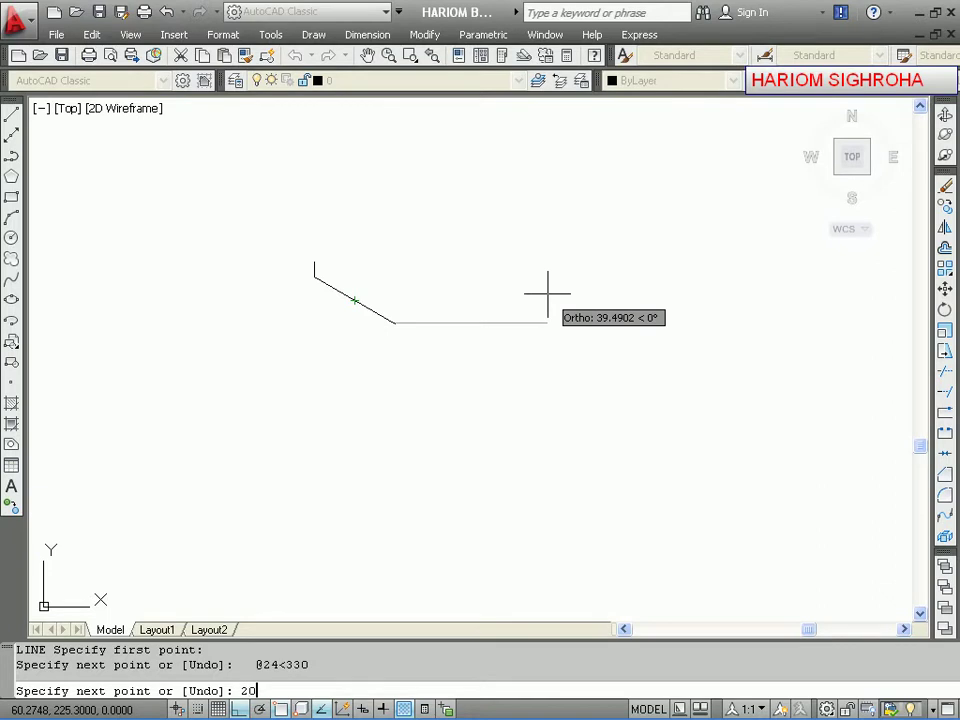
key(Return)
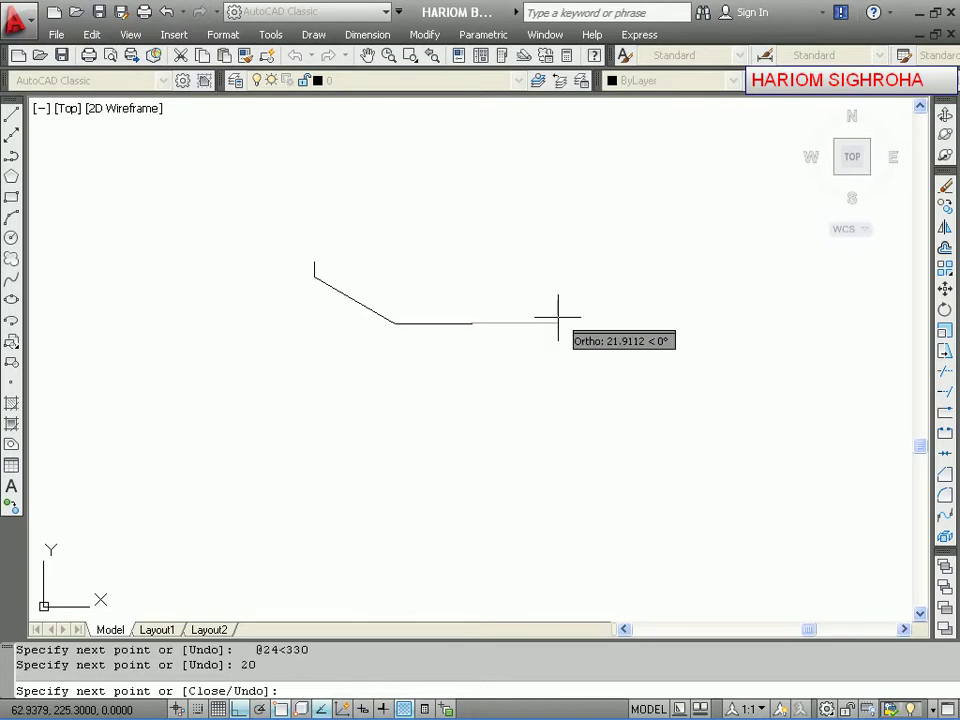
text(@)
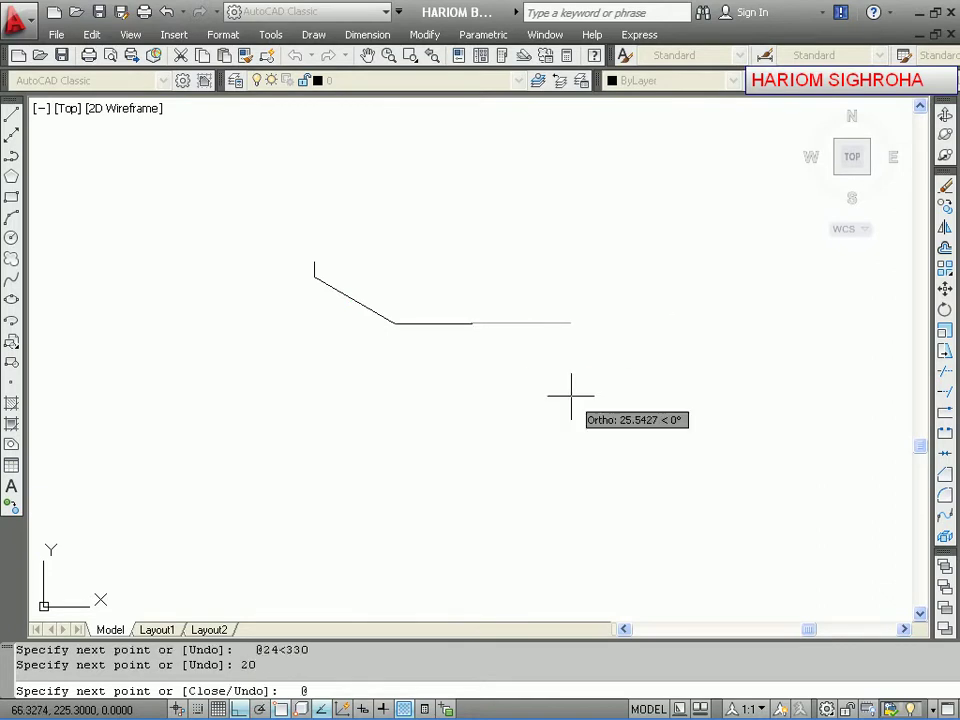
text(24)
text(<330)
key(Return)
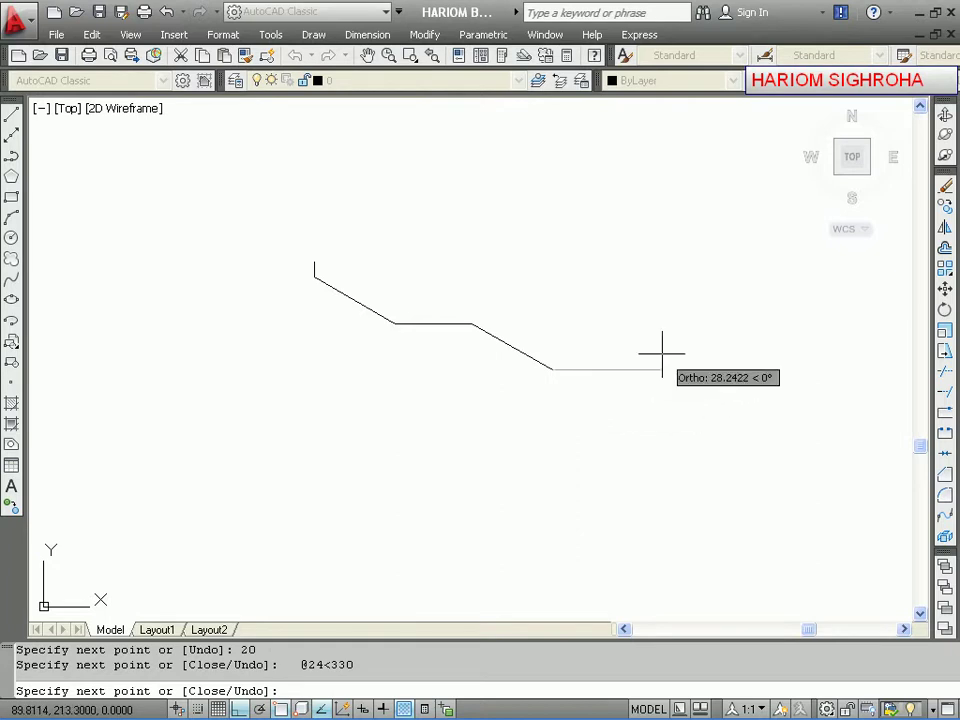
text(80)
key(Return)
text(@24)
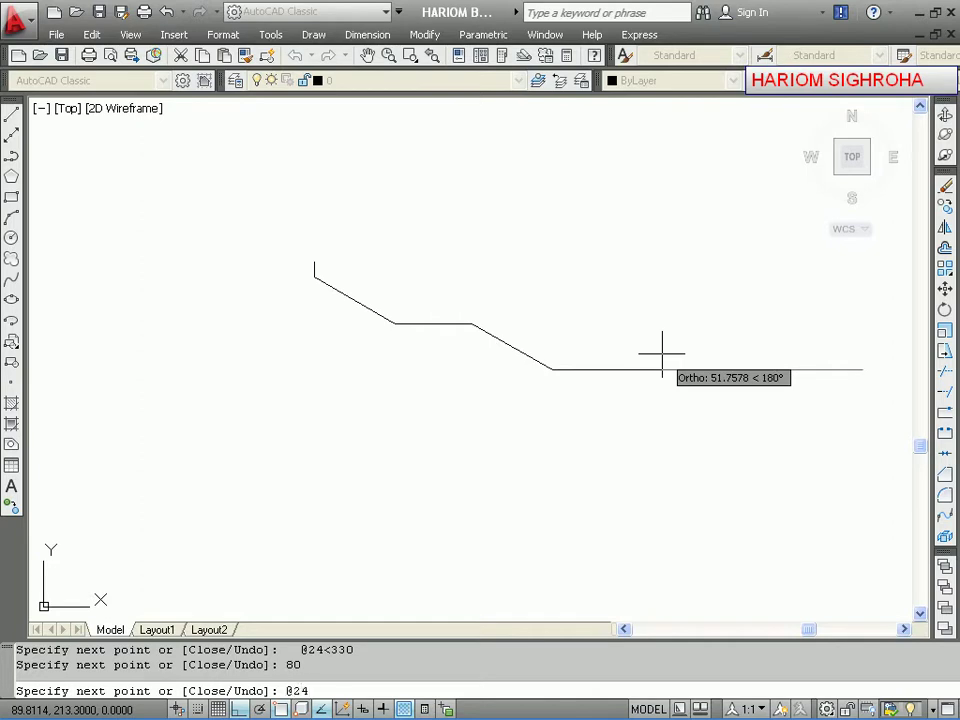
text(<)
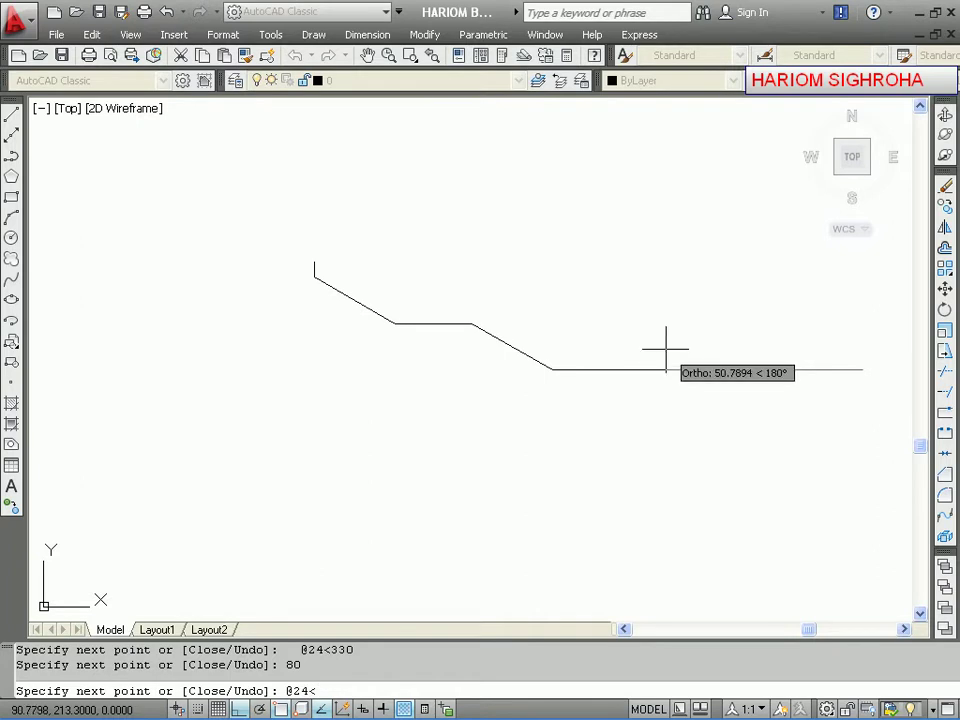
text(30)
key(Return)
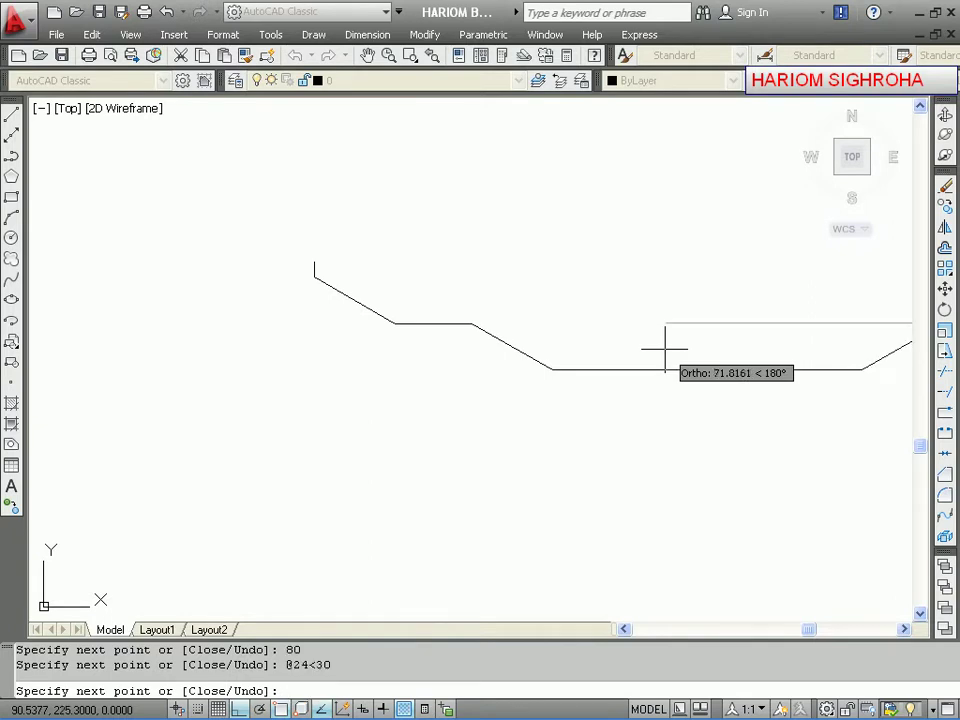
scroll(725, 335, down, 2)
middle_drag(728, 358, 453, 372)
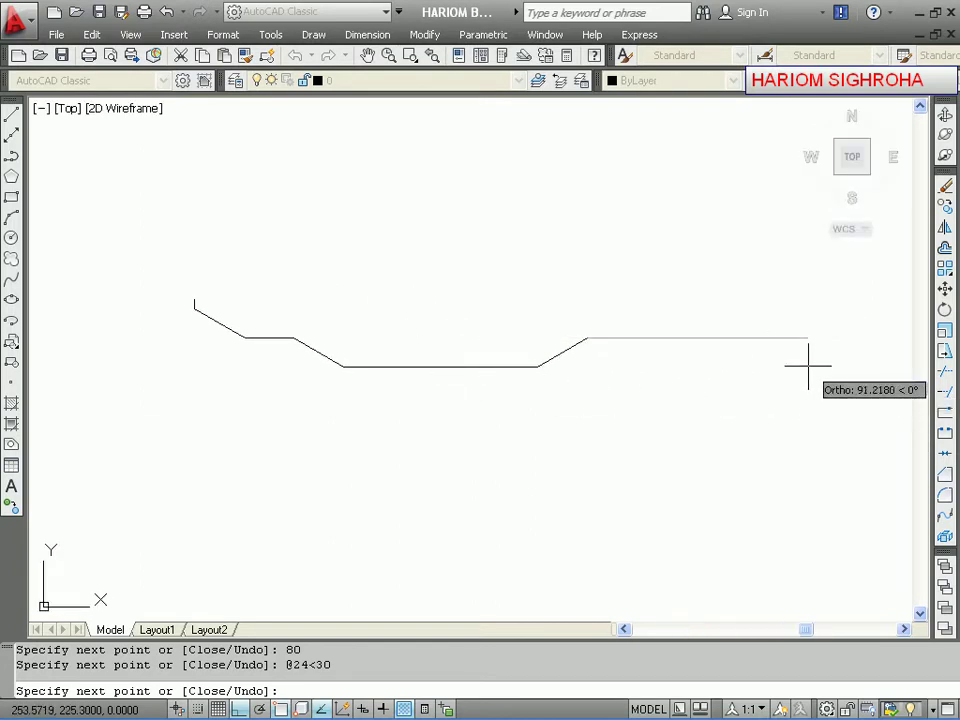
text(66.862)
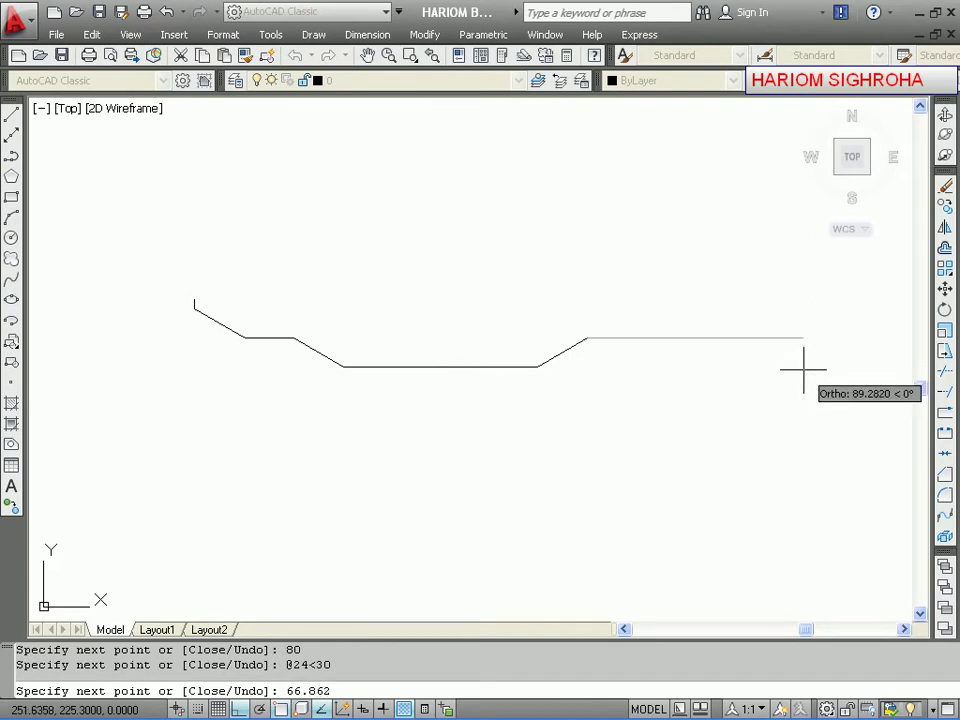
key(Return)
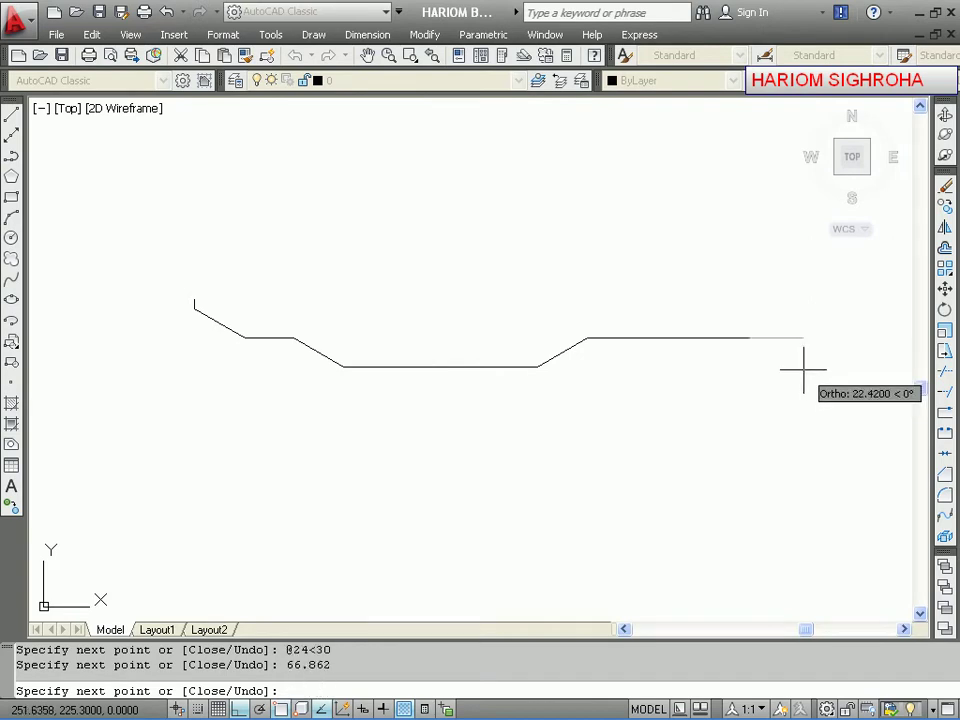
text(@)
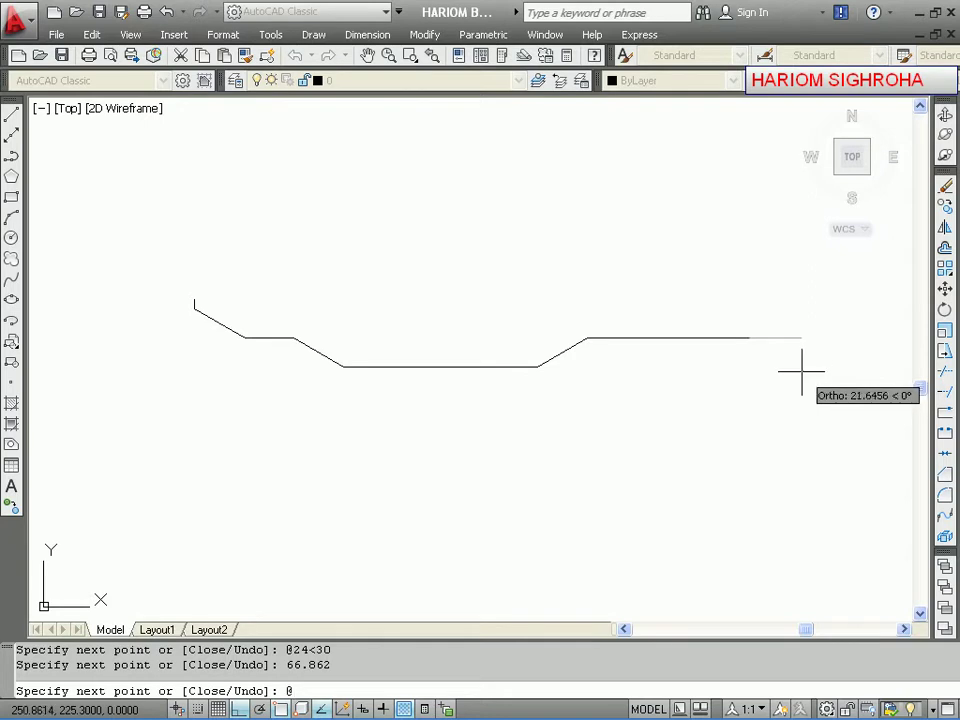
text(24<30)
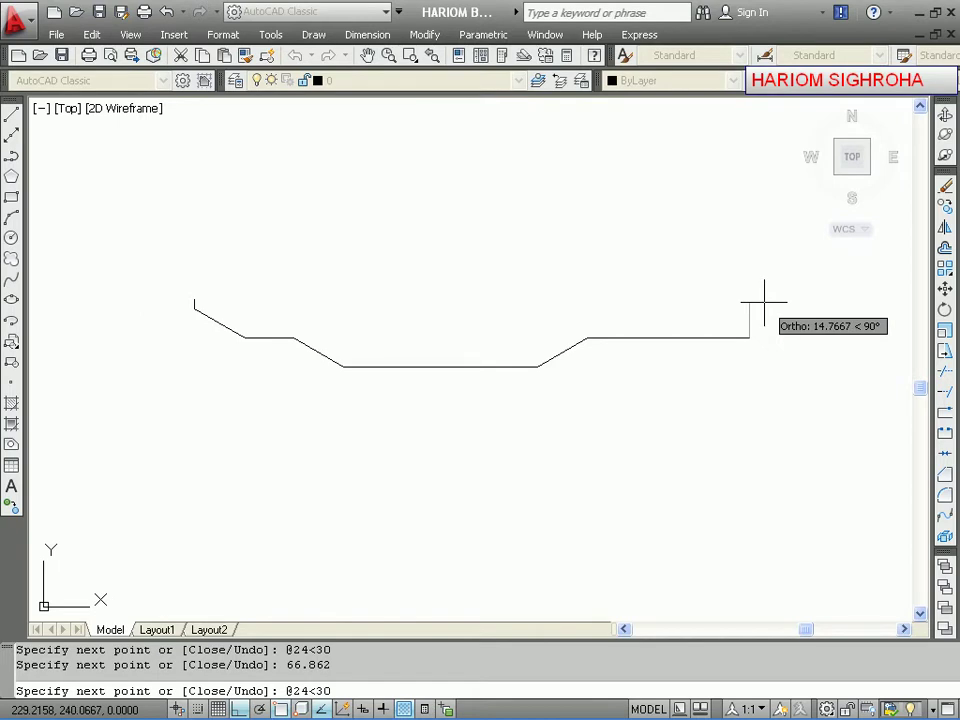
key(Return)
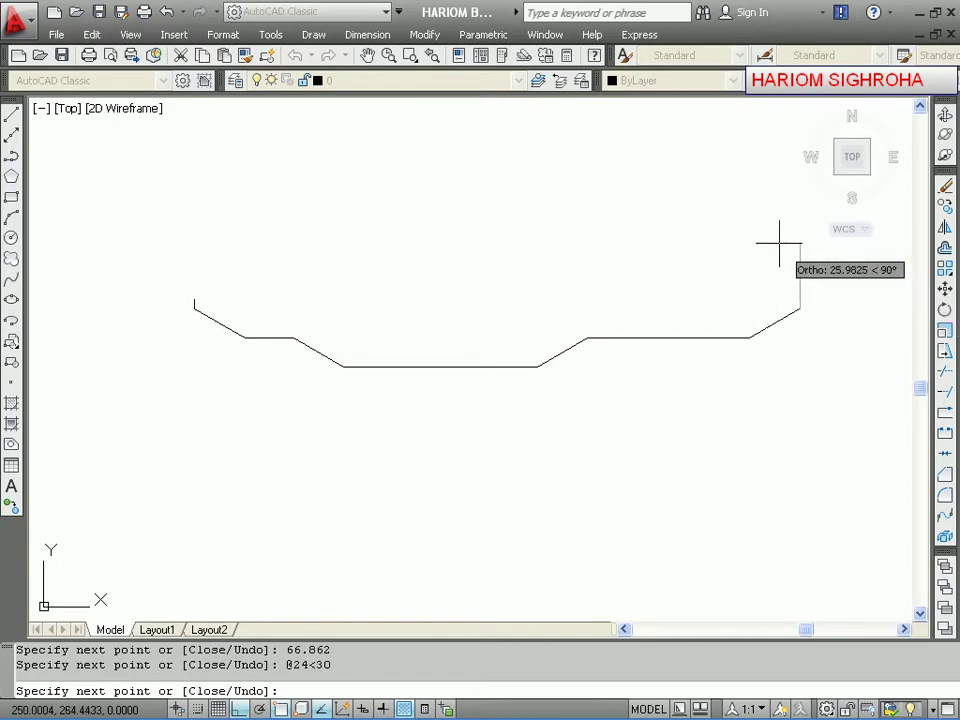
text(4)
key(Return)
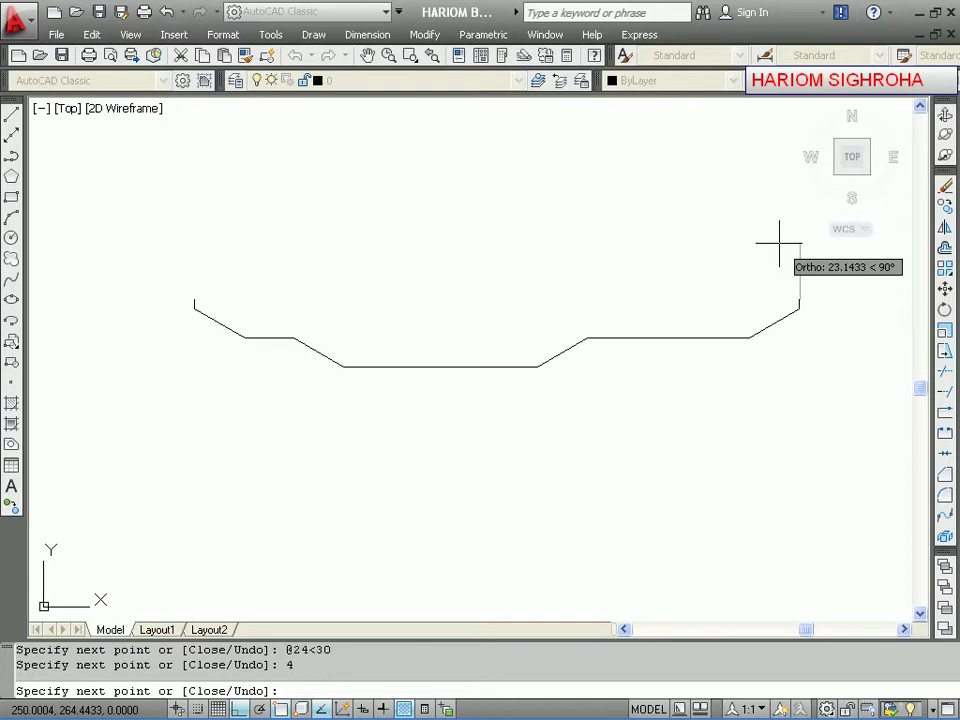
key(Return)
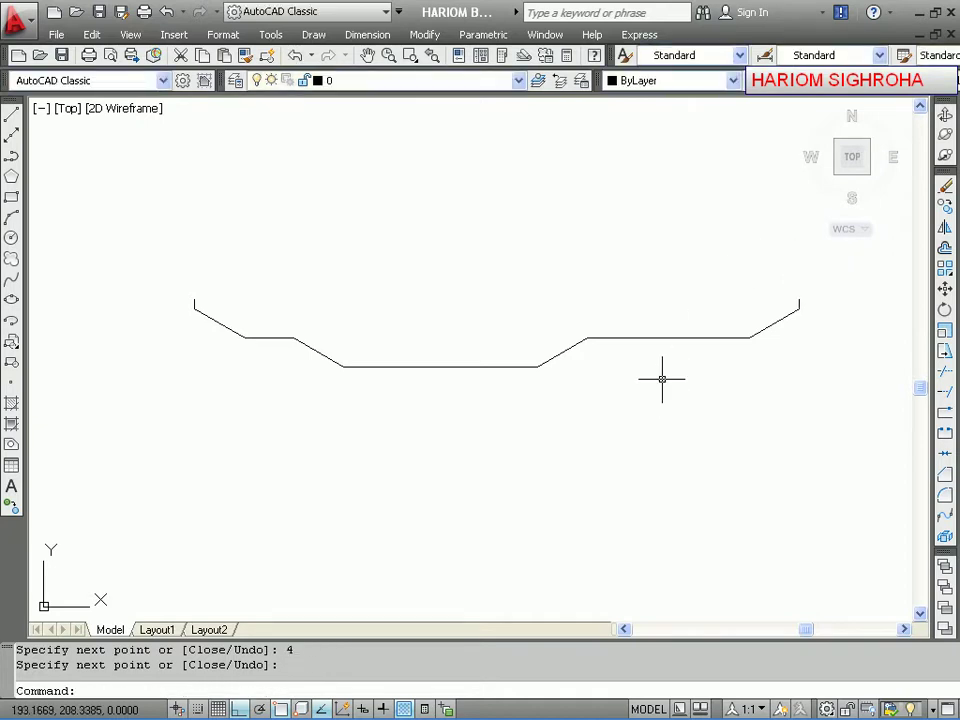
Step: Window-select the nine profile lines with JOIN to make one polyline
scroll(657, 390, down, 2)
middle_drag(657, 390, 656, 233)
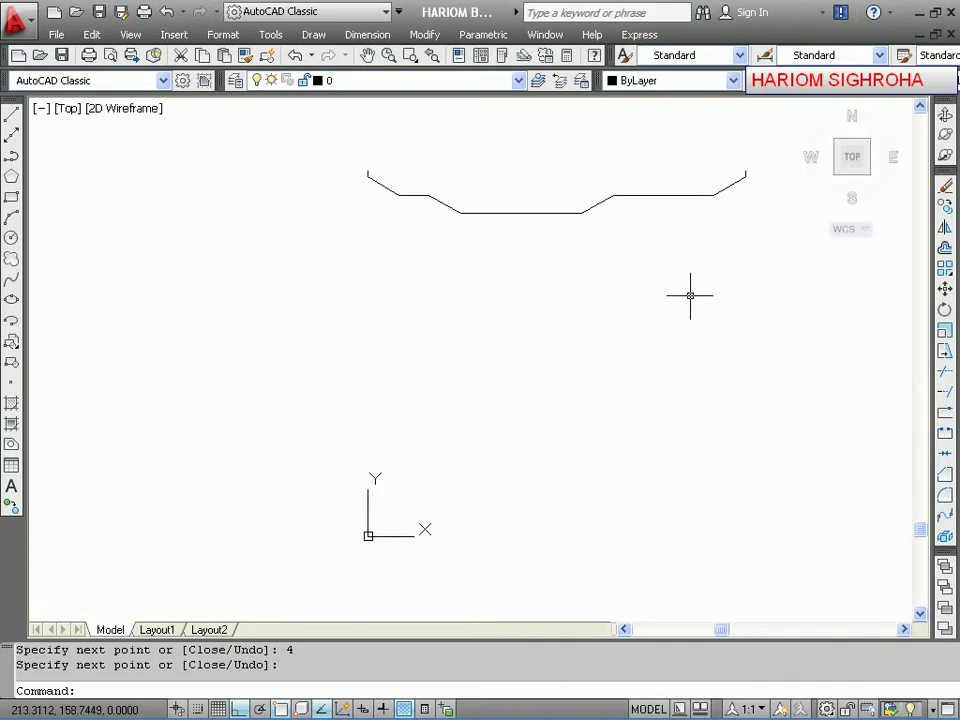
text(J)
key(Return)
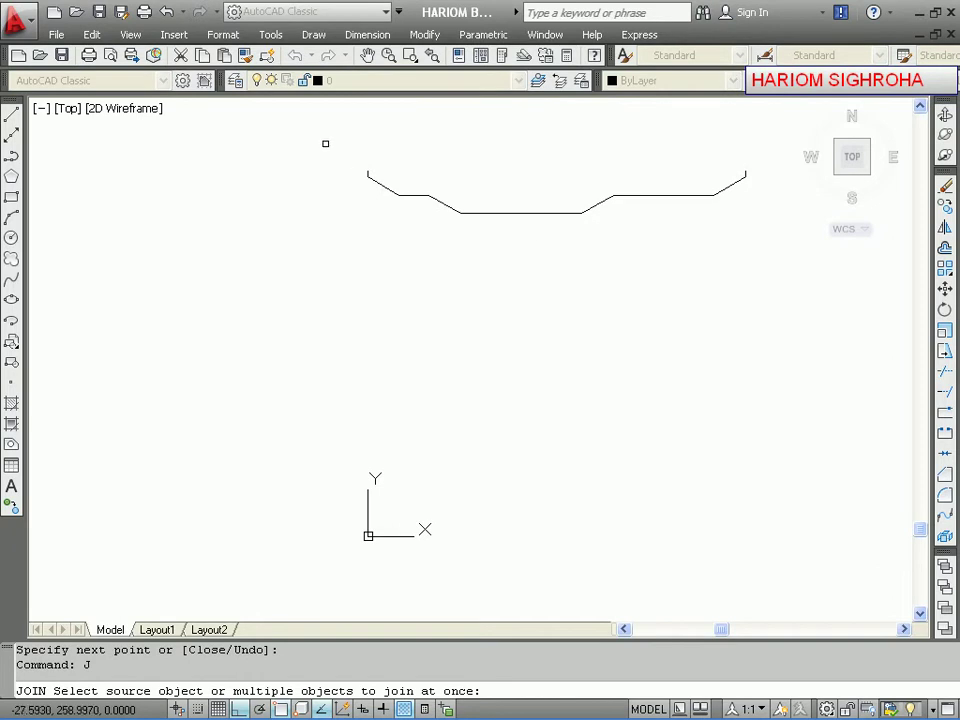
click(325, 143)
click(818, 252)
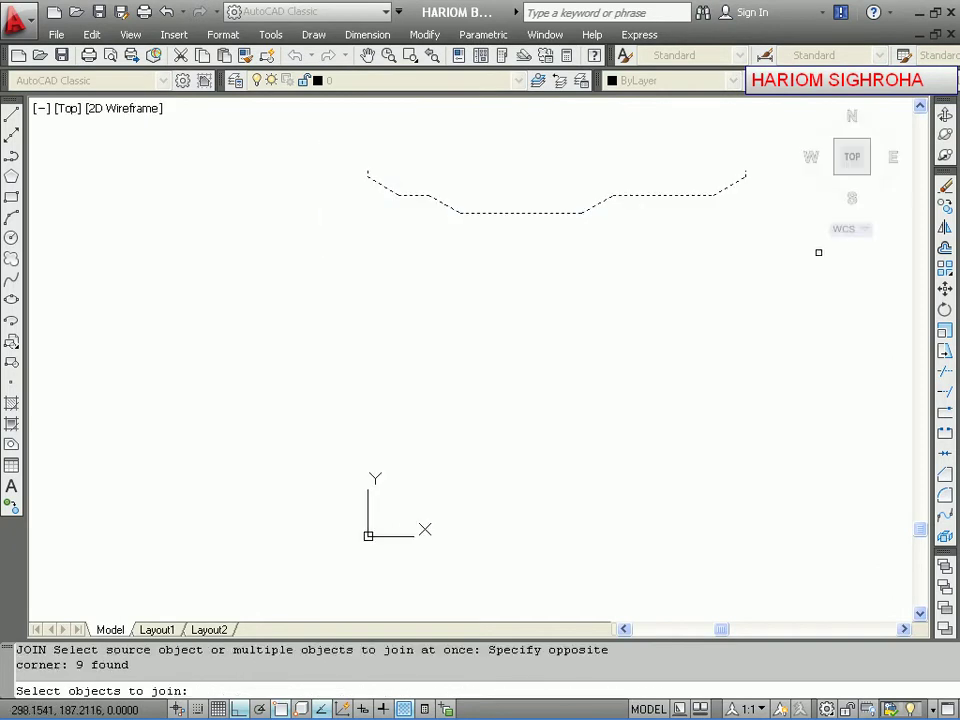
key(Return)
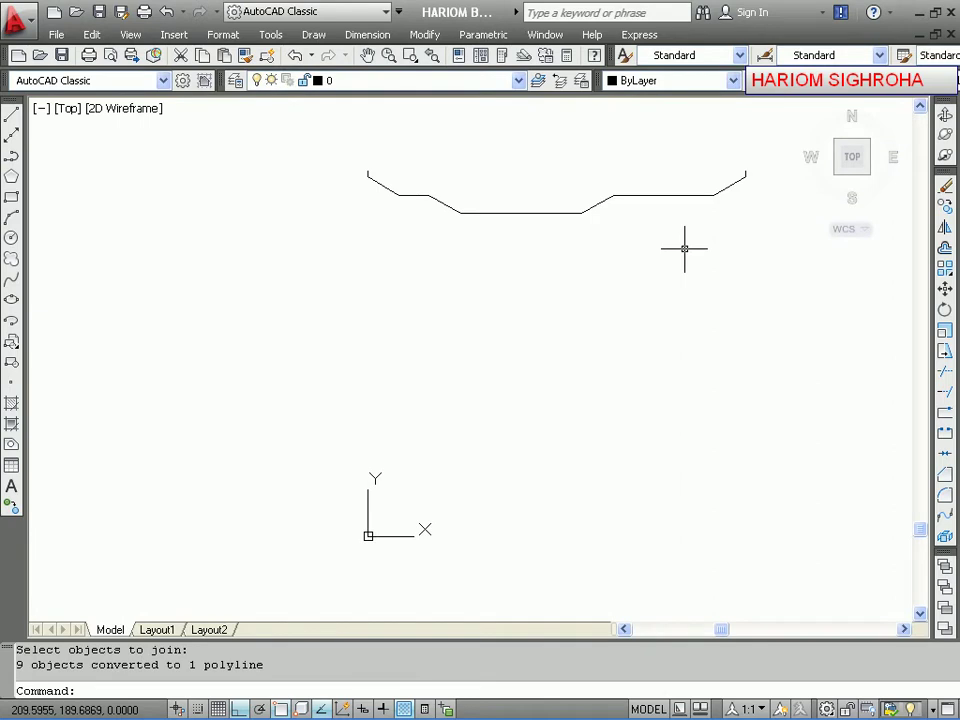
text(REV)
key(Return)
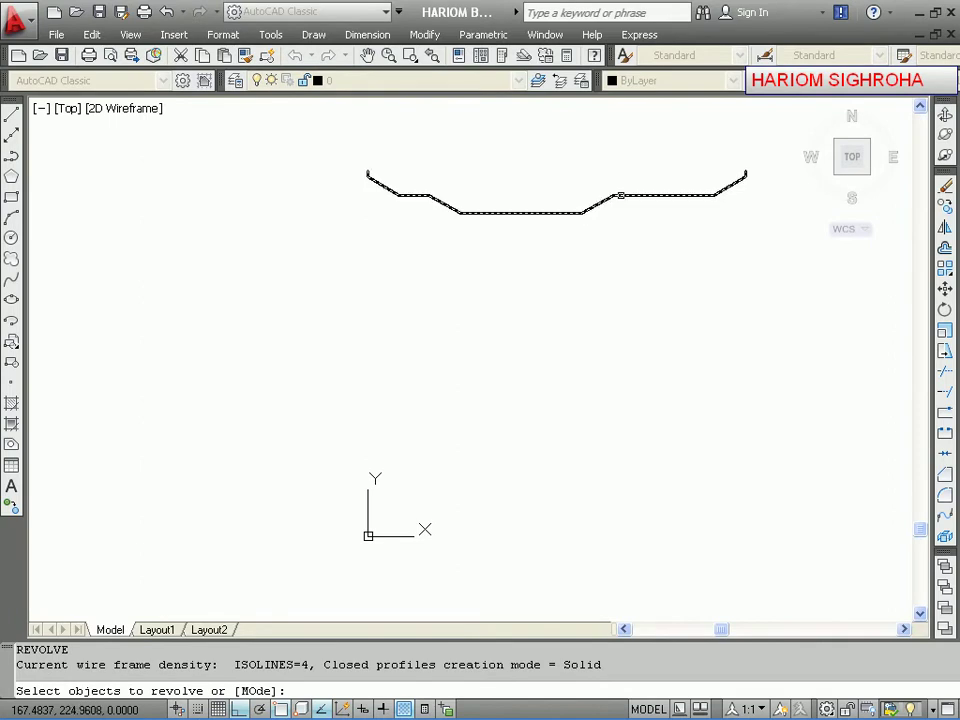
Step: Revolve the profile polyline 360° about the axis from 0,0 to 300,0
click(621, 195)
right_click(625, 205)
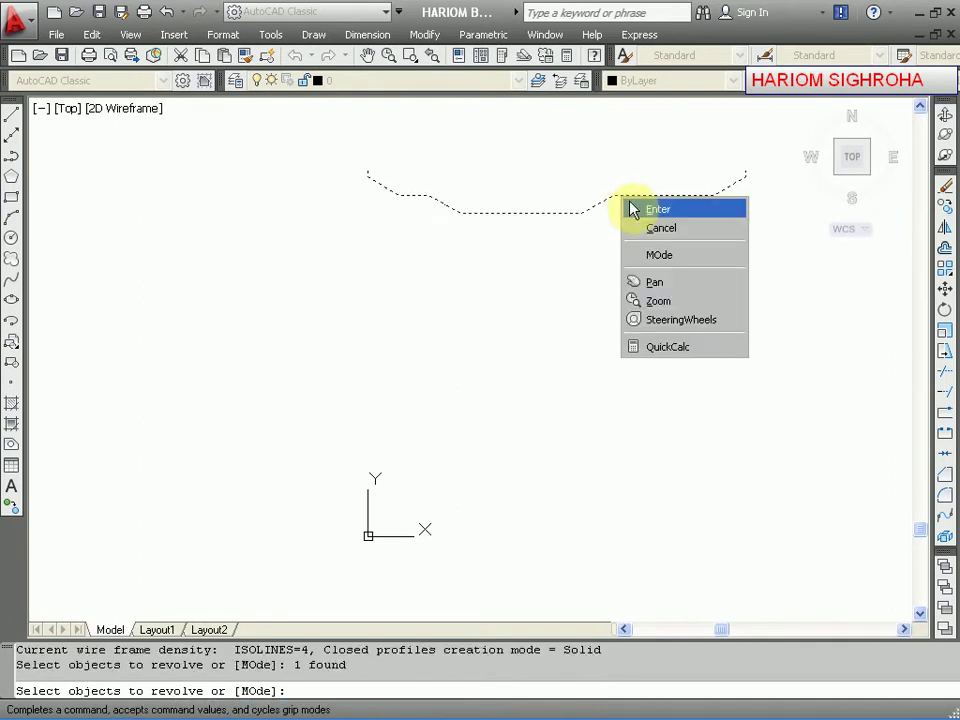
click(632, 208)
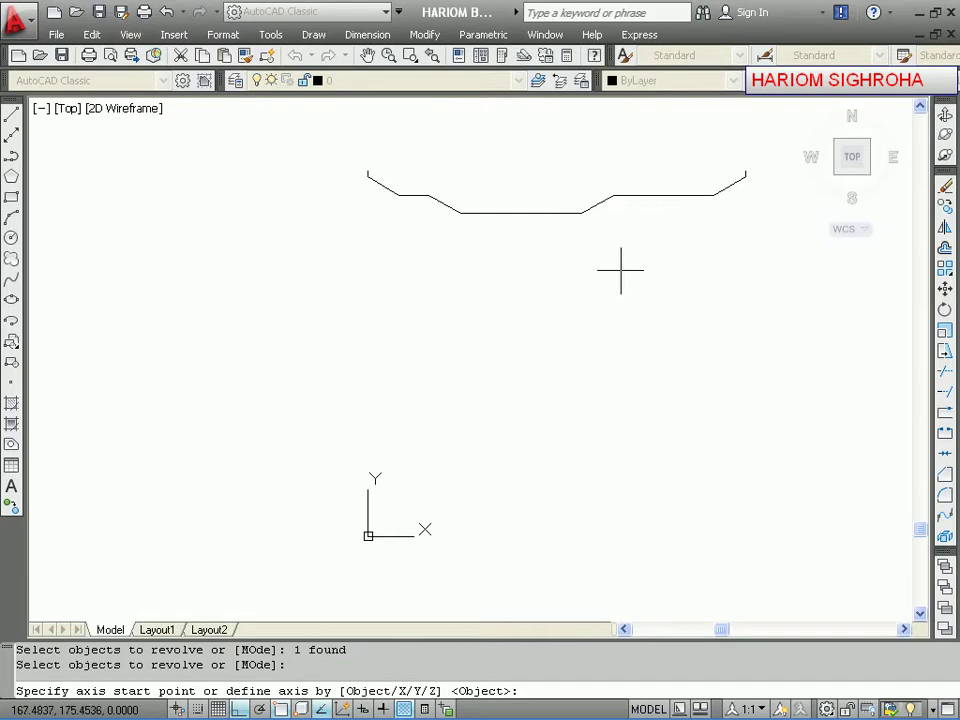
text(0,0)
key(Return)
text(300,0)
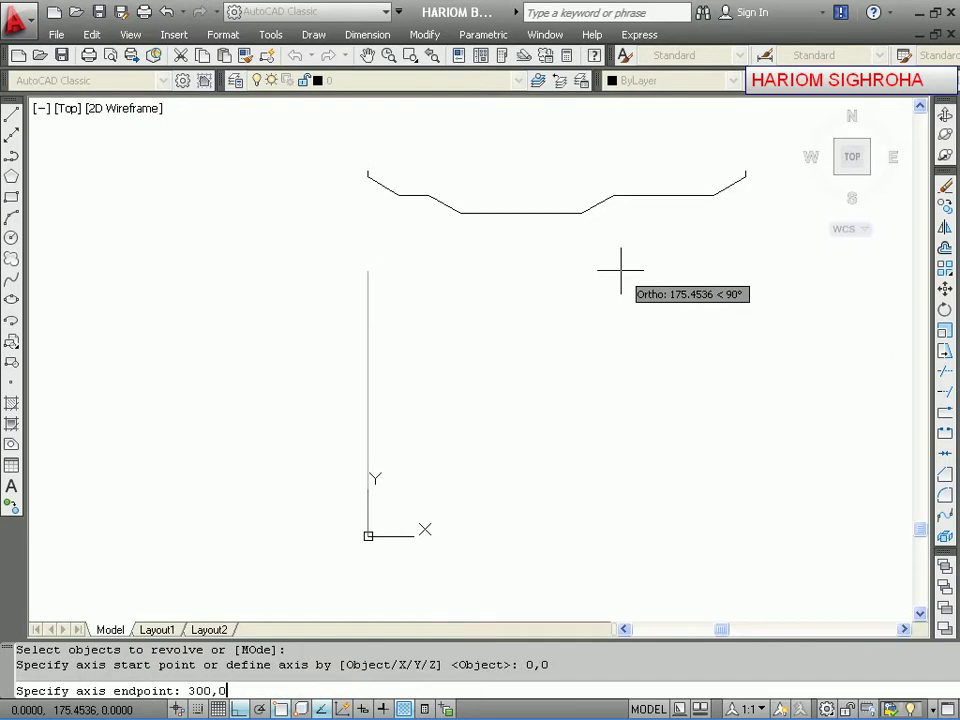
key(Return)
text(360)
key(Return)
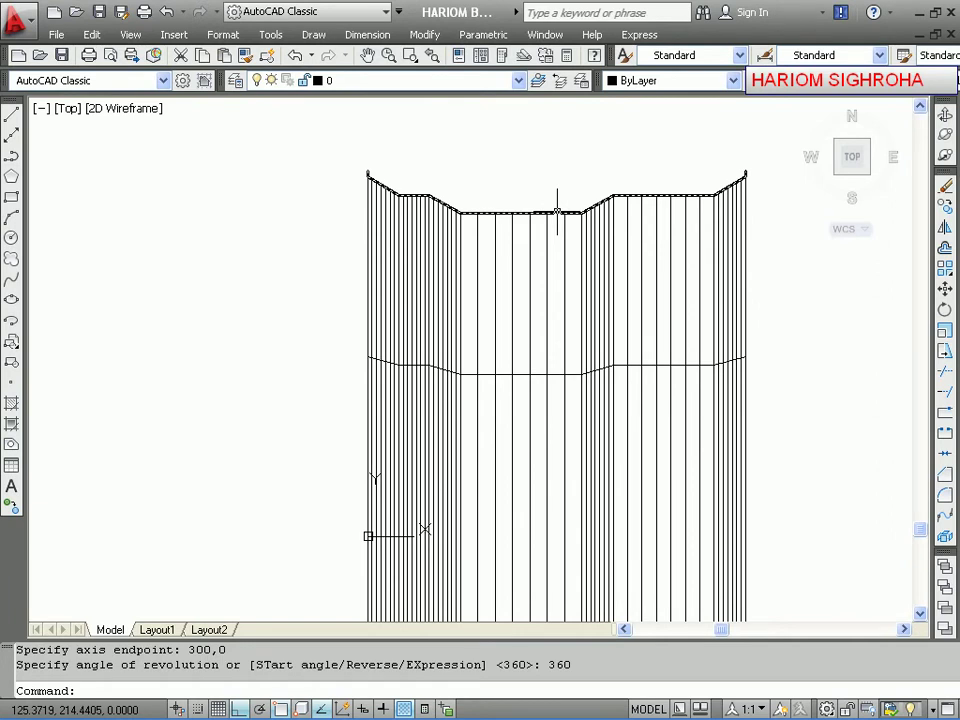
Step: Erase the leftover original profile line
right_click(770, 218)
click(814, 257)
click(821, 281)
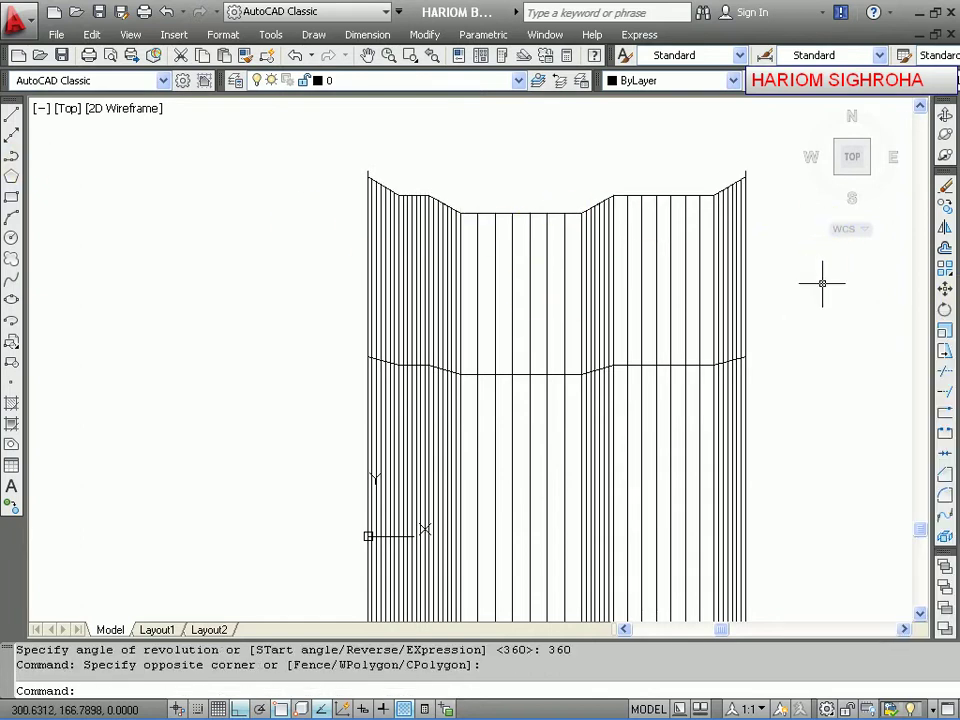
click(945, 185)
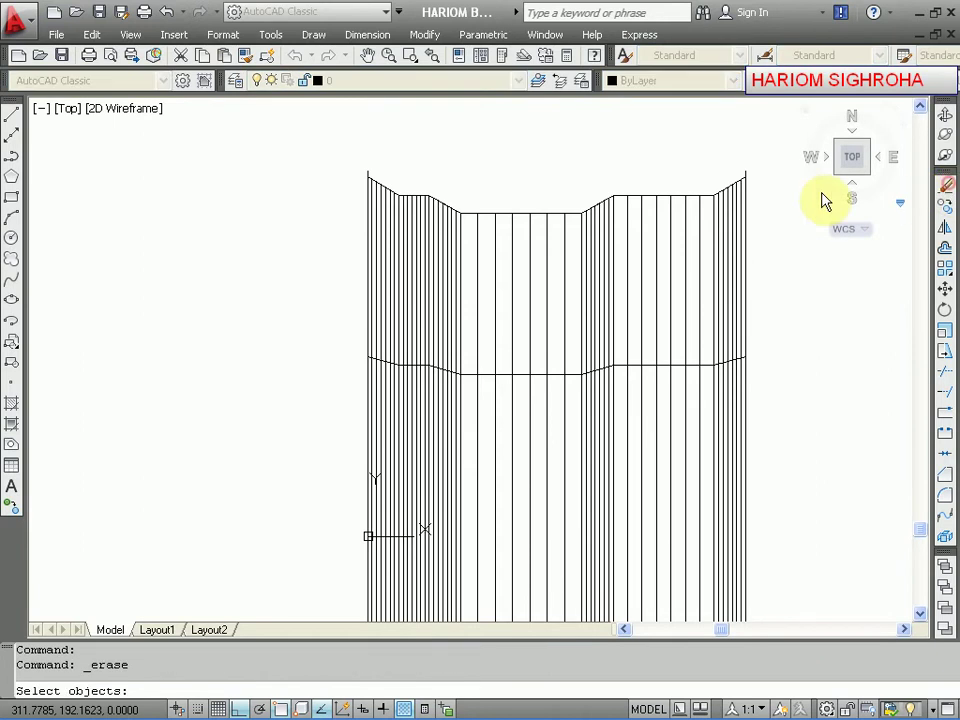
click(557, 213)
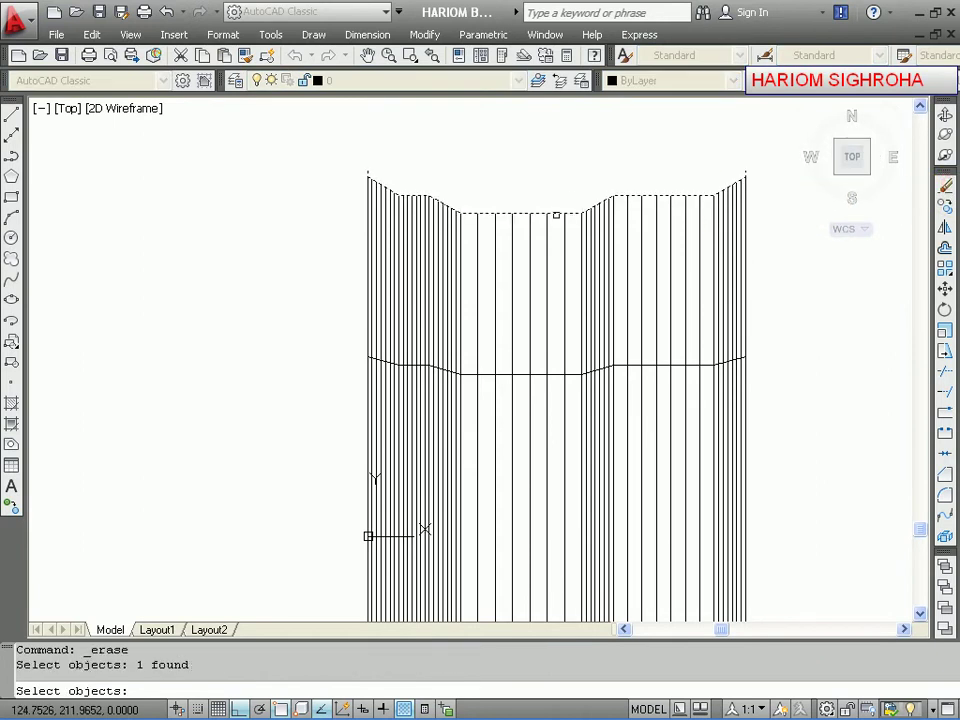
key(Return)
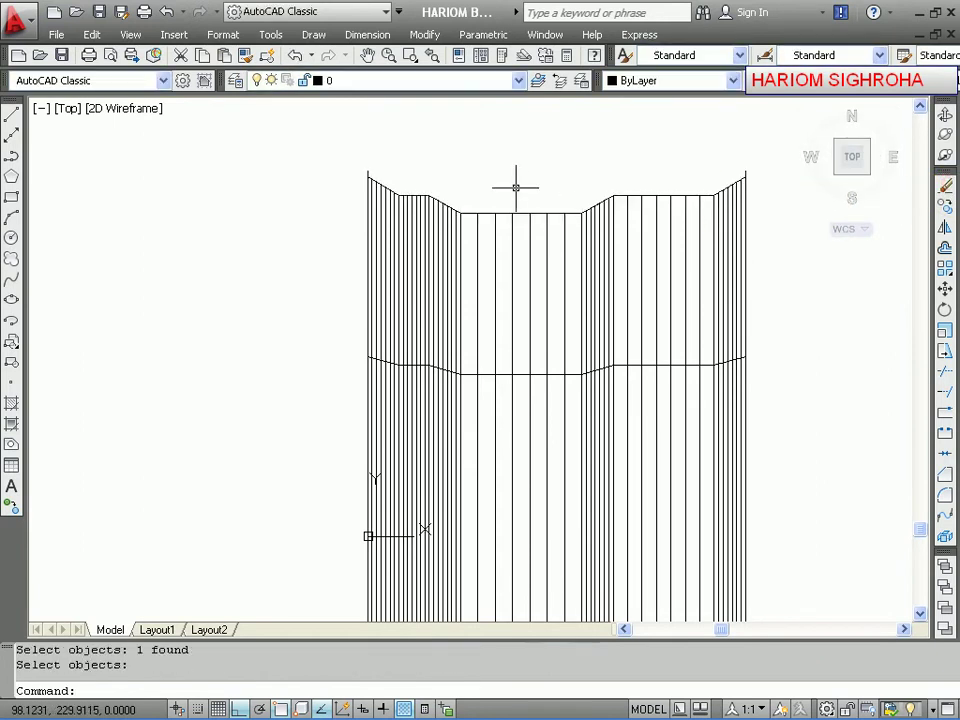
Step: Set the viewport visual style to Shaded
click(128, 108)
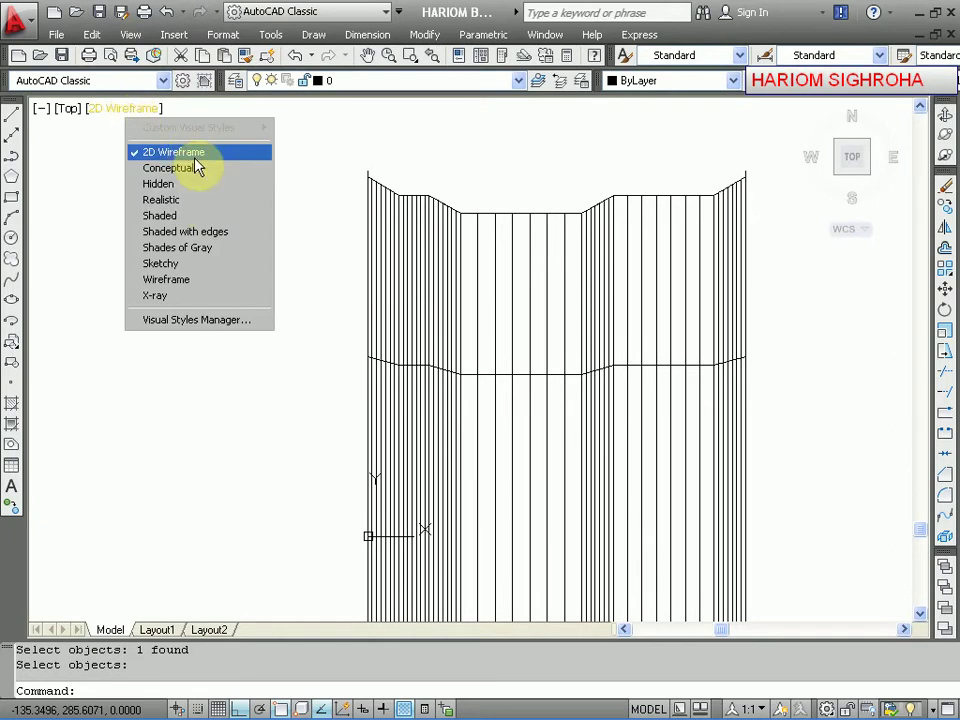
click(186, 216)
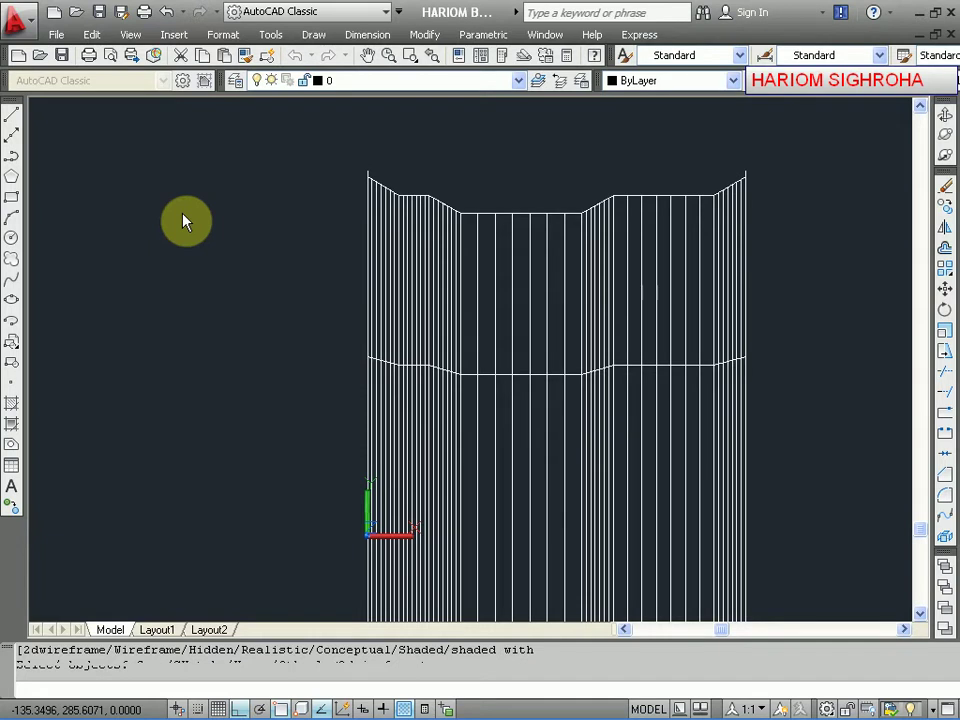
text(s)
key(Return)
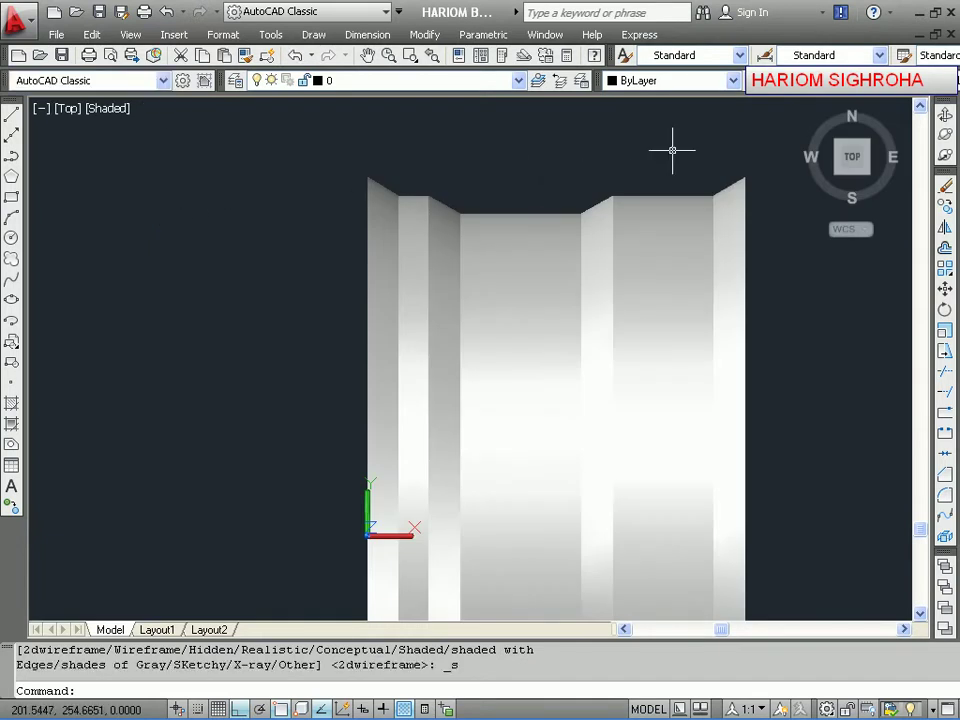
mouse_move(852, 157)
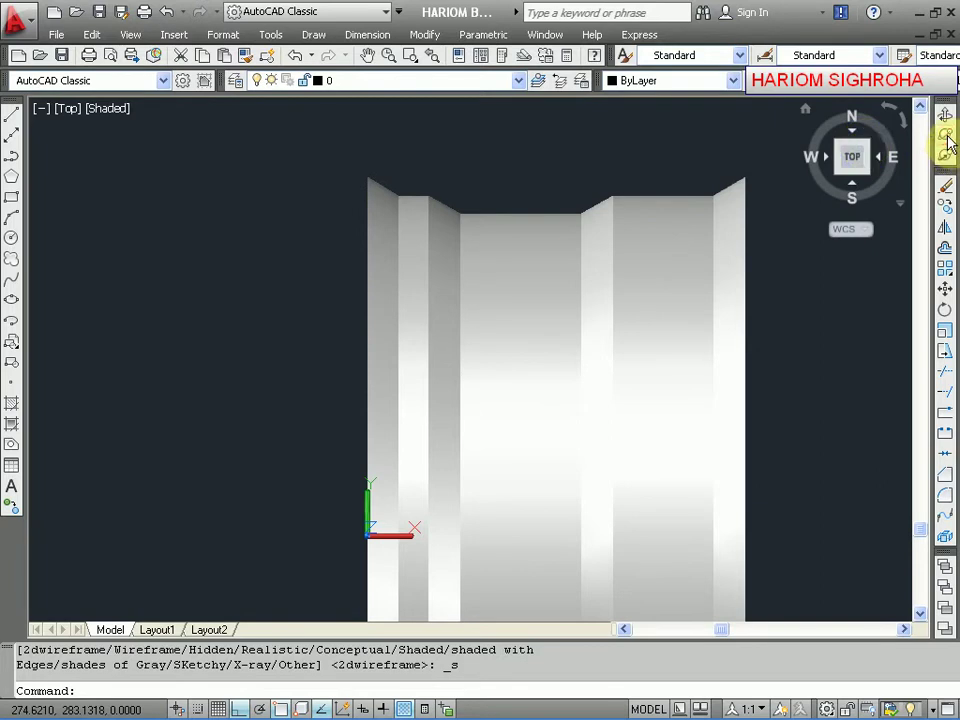
Step: Orbit to a 3D view and thicken the rim surface by 3 units
click(944, 154)
drag(597, 387, 627, 389)
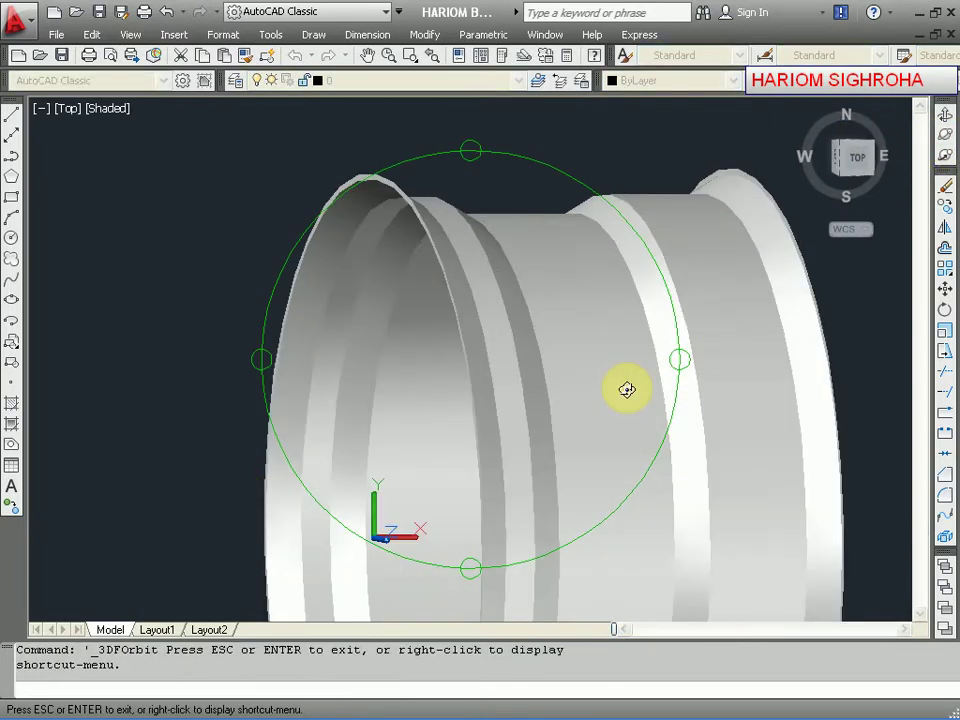
right_click(245, 213)
click(274, 224)
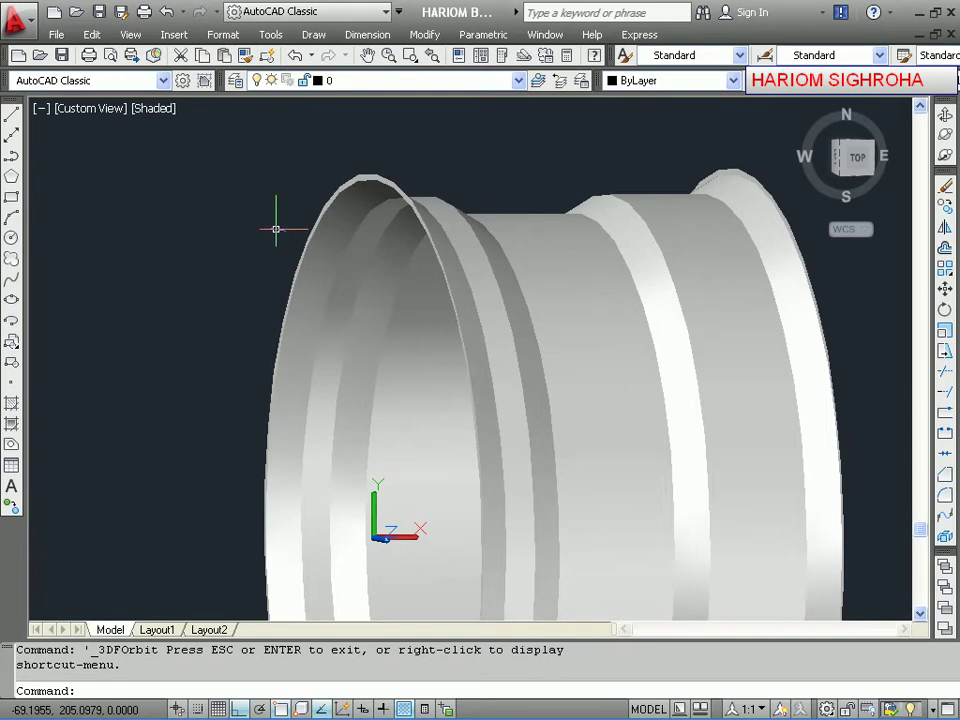
click(420, 38)
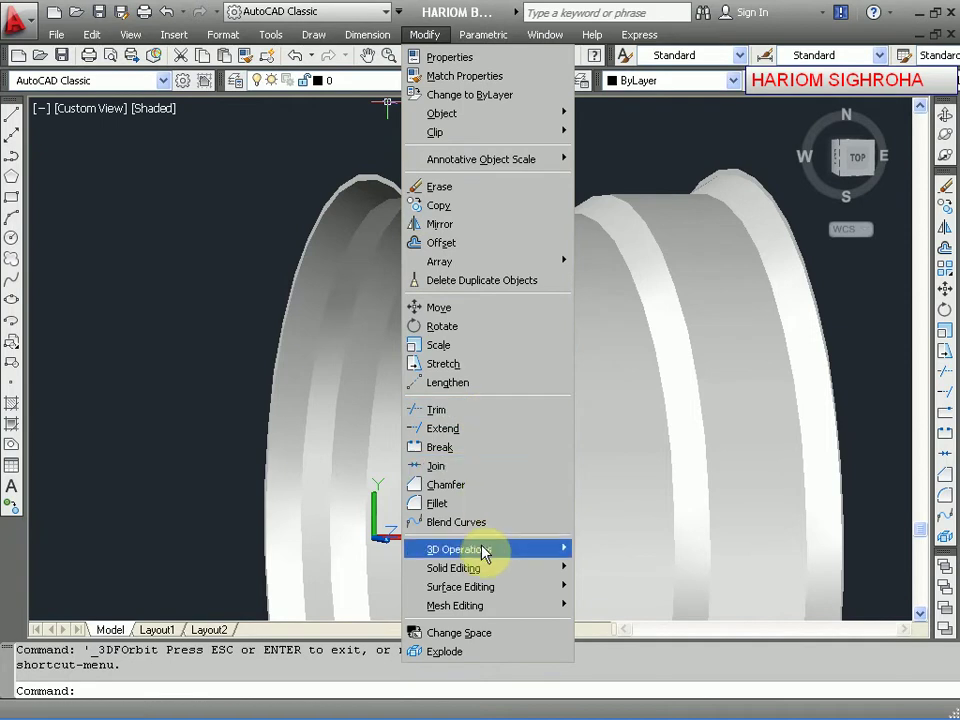
mouse_move(459, 549)
click(608, 476)
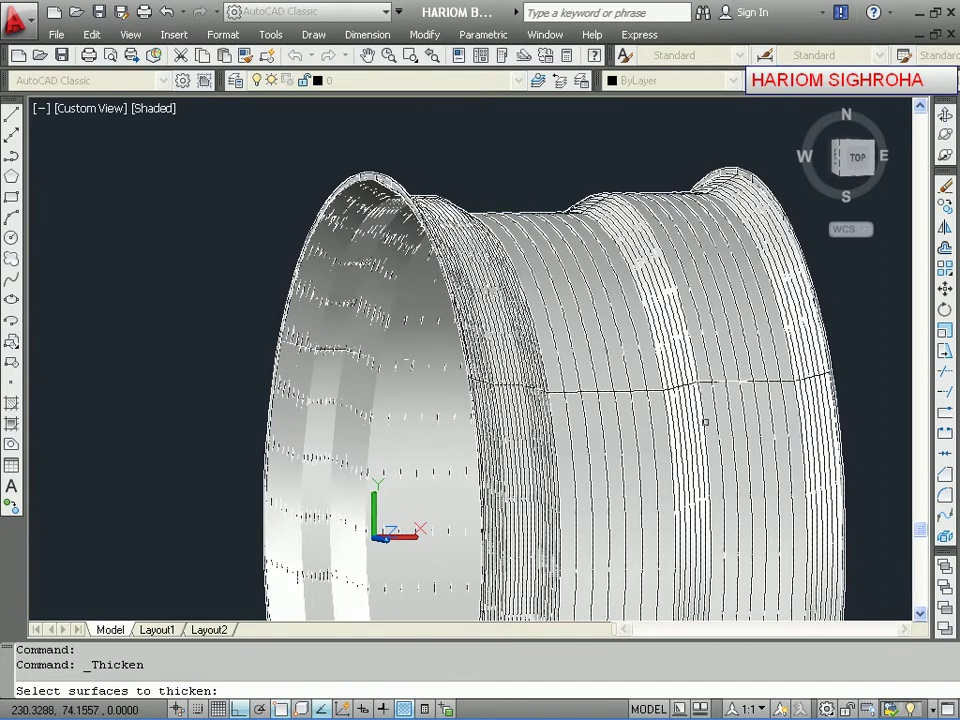
click(823, 341)
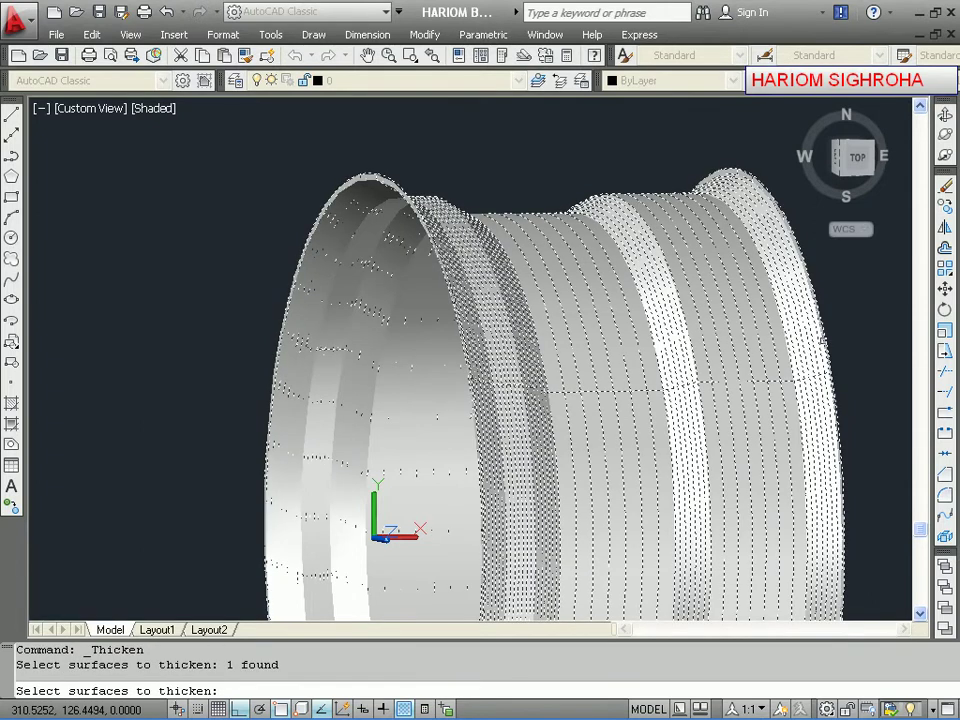
key(Return)
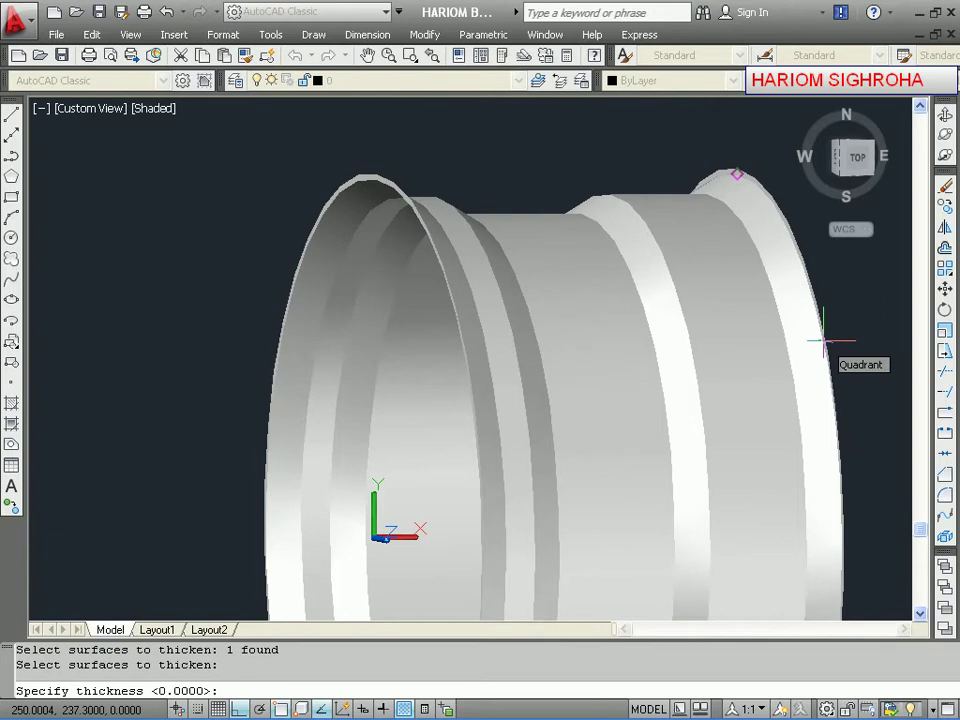
text(3)
key(Return)
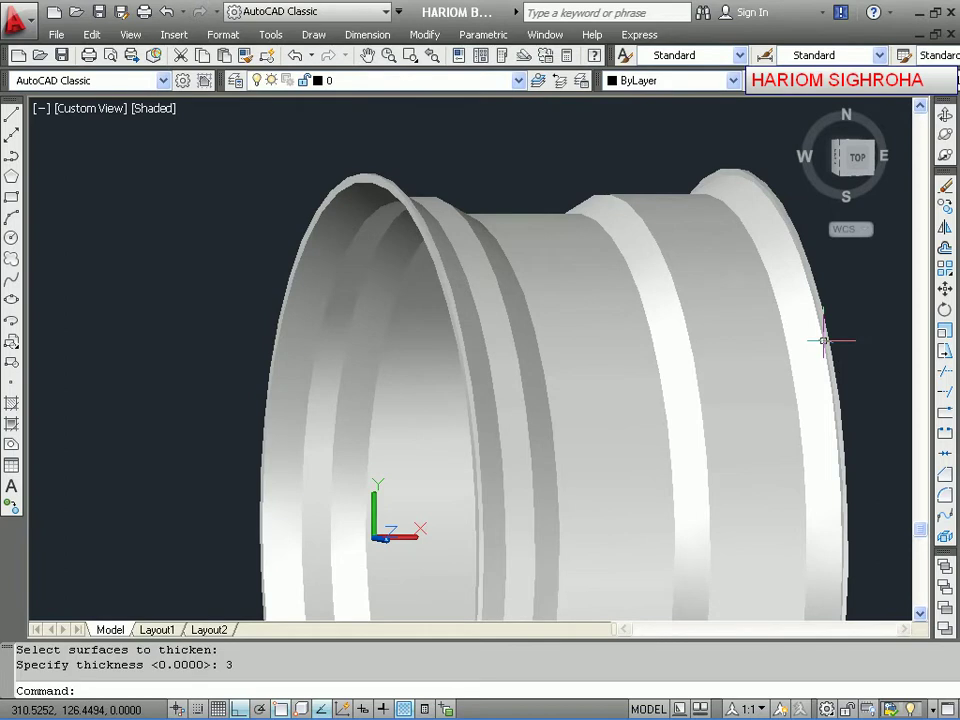
scroll(789, 330, up, 1)
scroll(789, 330, up, 1)
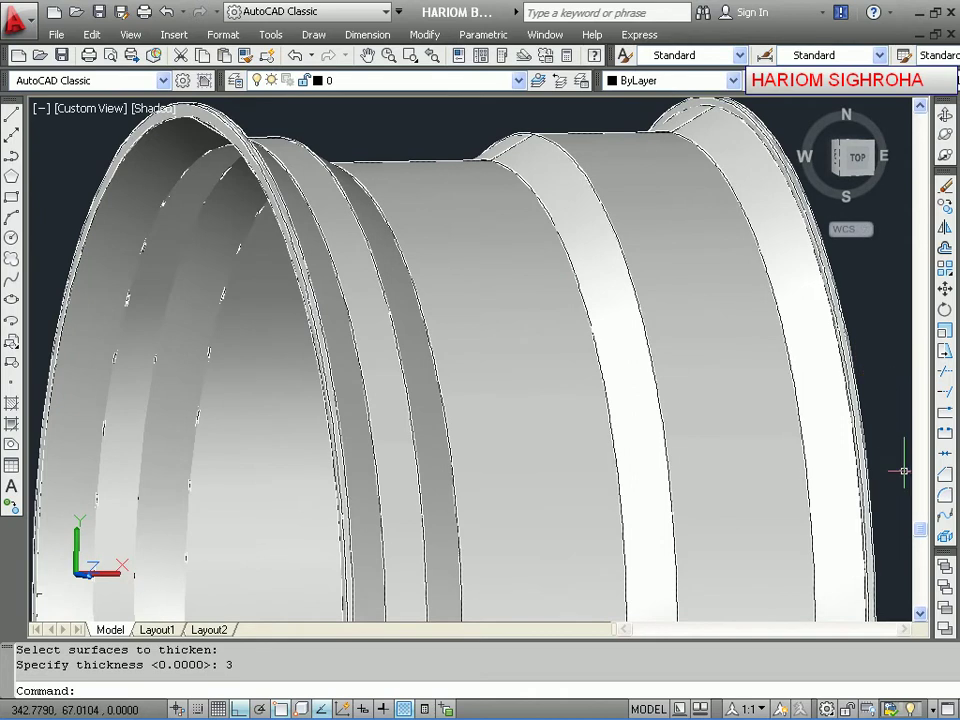
Step: Start a radius-1 fillet and pick the first two rim edges
click(944, 495)
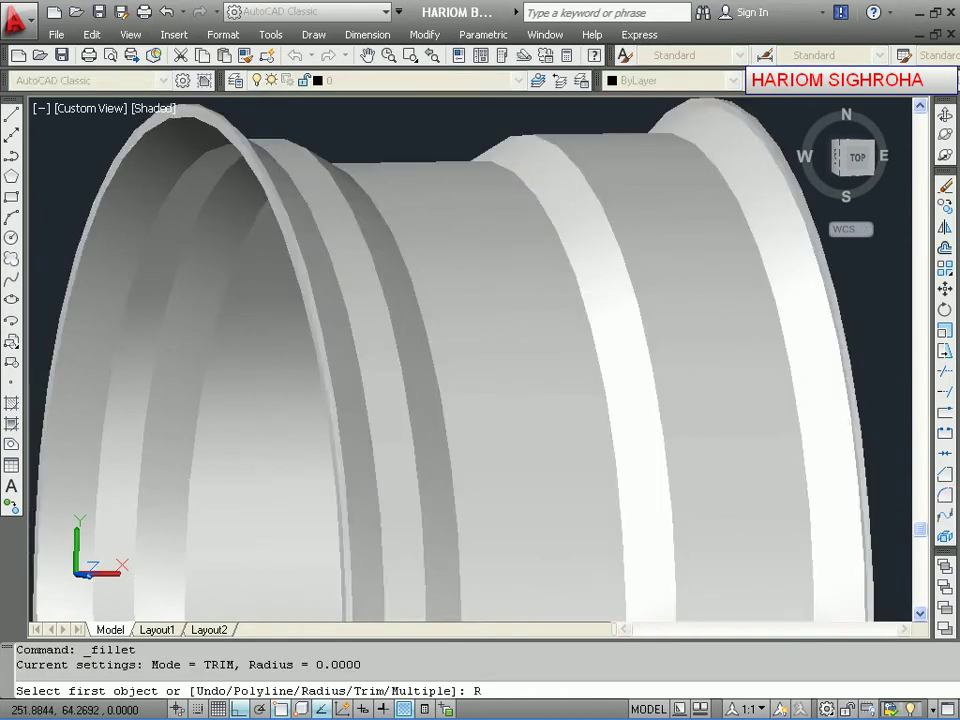
key(Return)
key(Return)
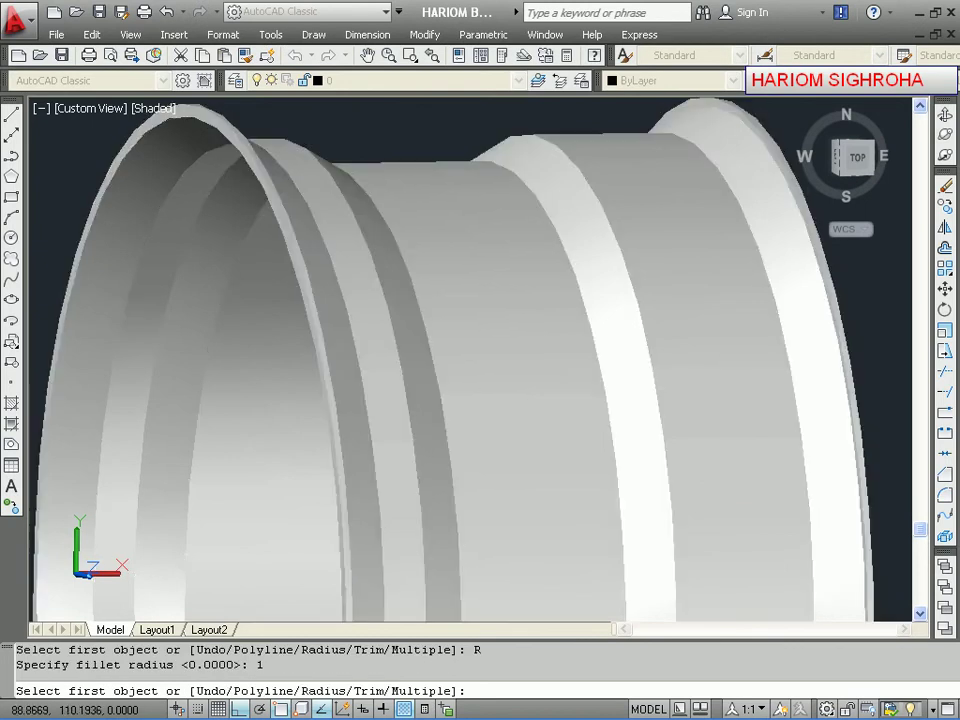
scroll(497, 433, up, 5)
scroll(274, 360, up, 1)
scroll(274, 360, up, 1)
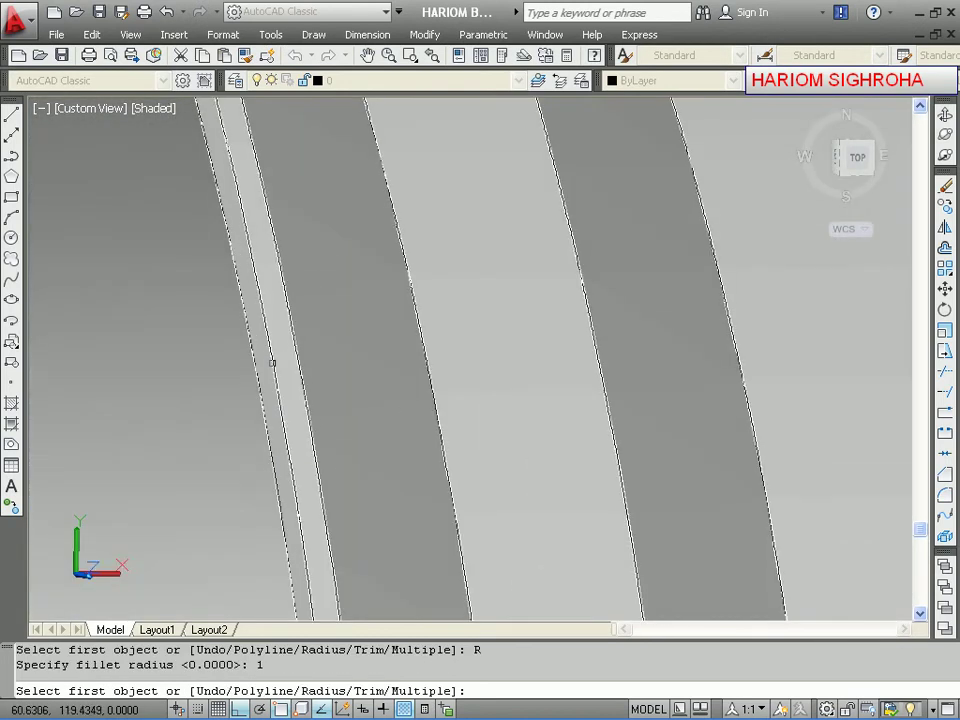
click(280, 361)
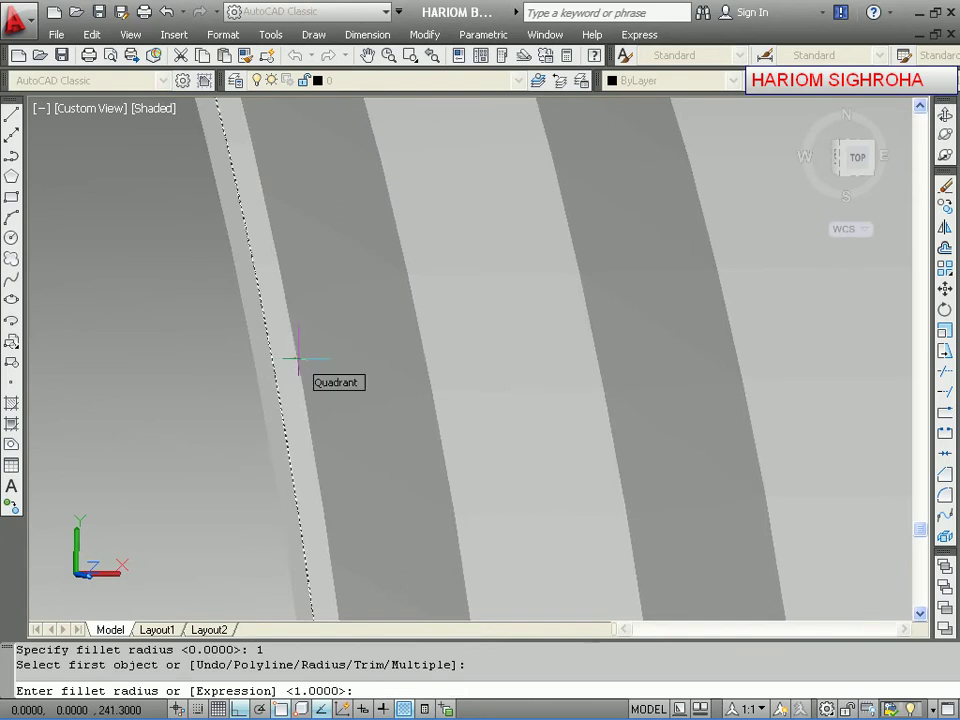
key(Return)
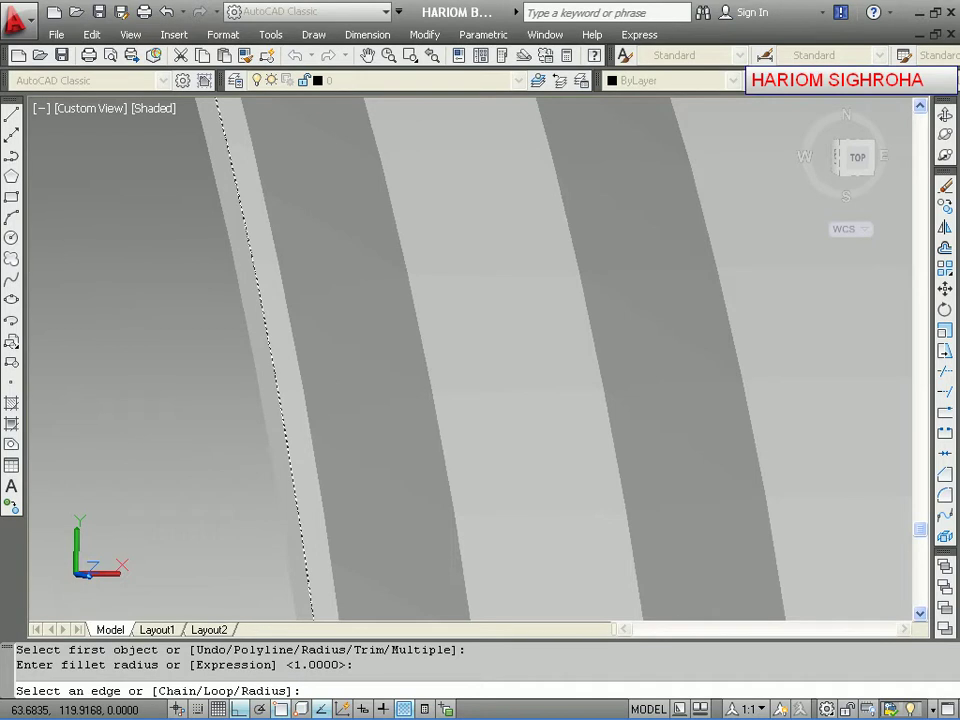
click(296, 357)
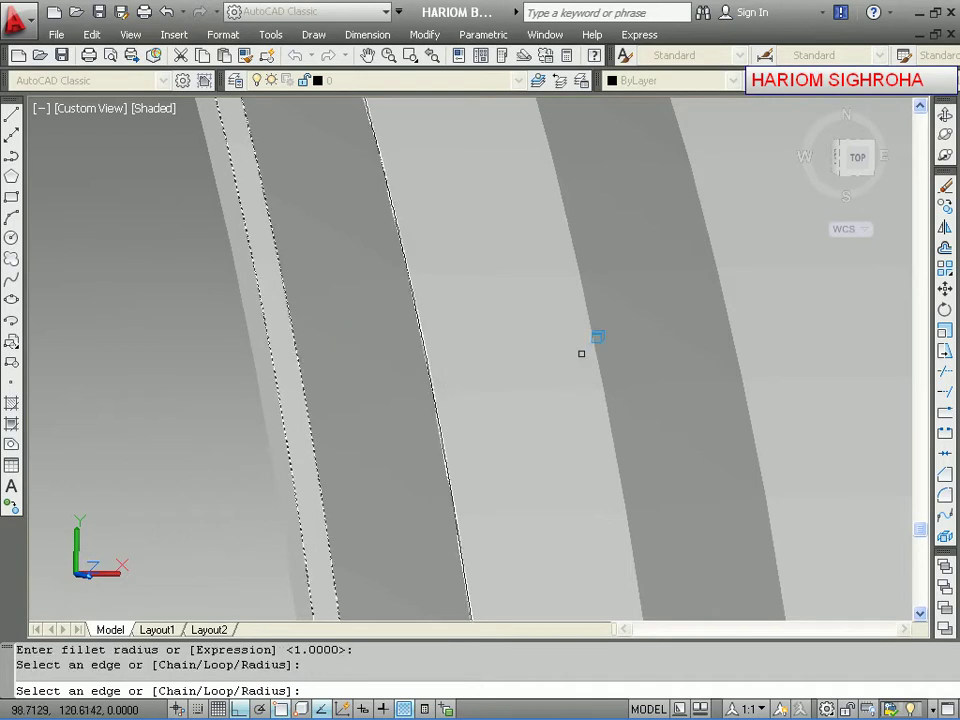
Step: Orbit the rim and add five band edges to the fillet
click(942, 142)
drag(523, 435, 422, 441)
right_click(244, 363)
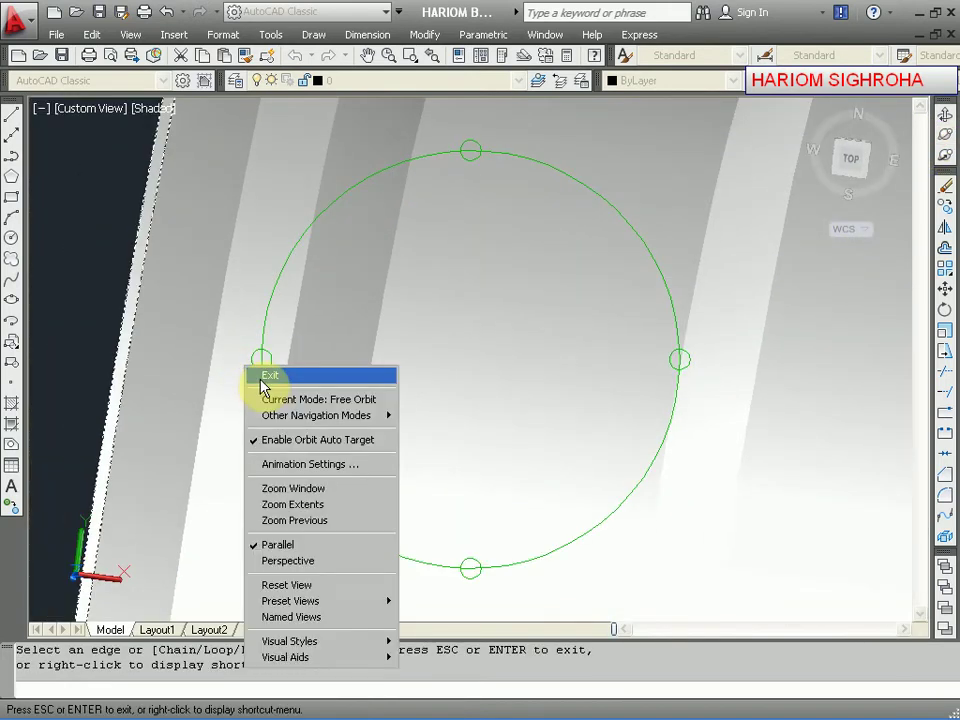
click(259, 375)
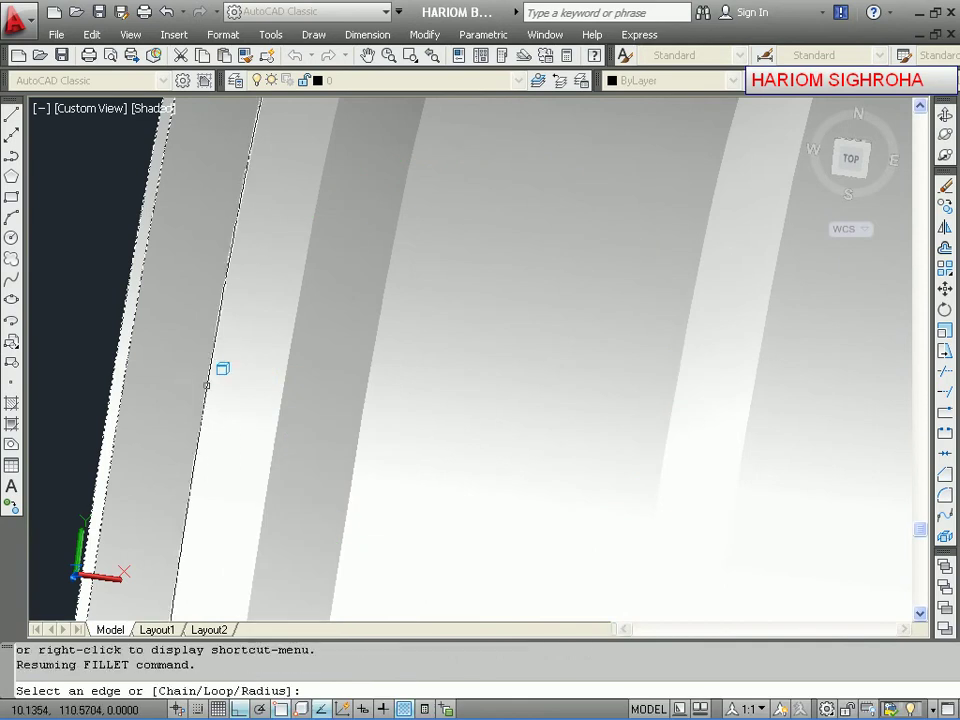
click(212, 387)
click(279, 403)
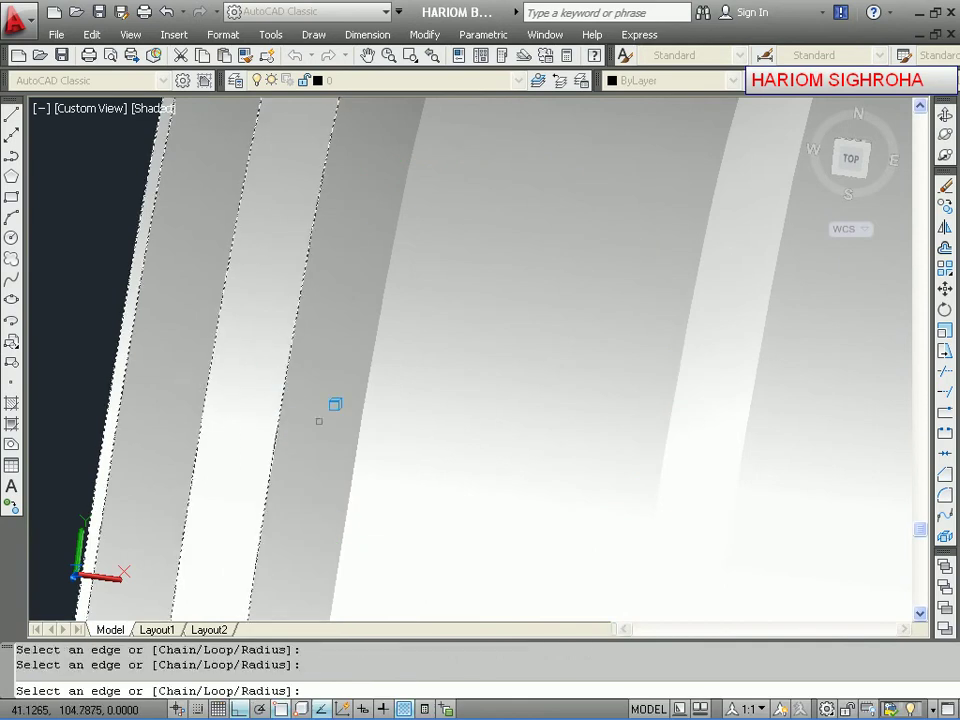
click(353, 449)
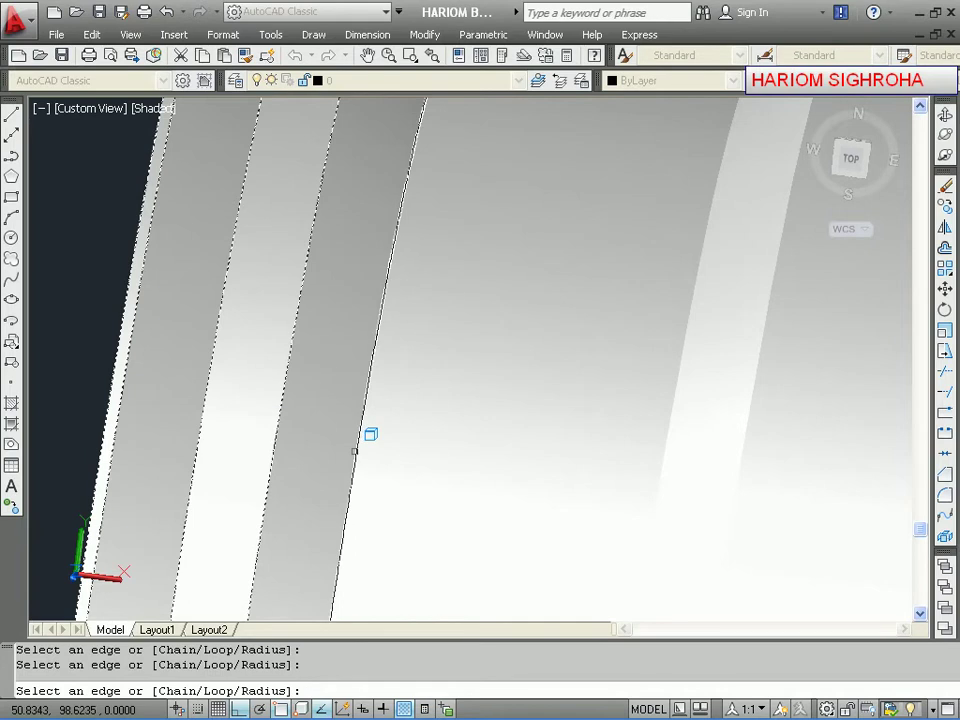
click(674, 437)
click(746, 443)
Step: Zoom in on the banded edges and add two edges near the outer lip
scroll(746, 443, down, 5)
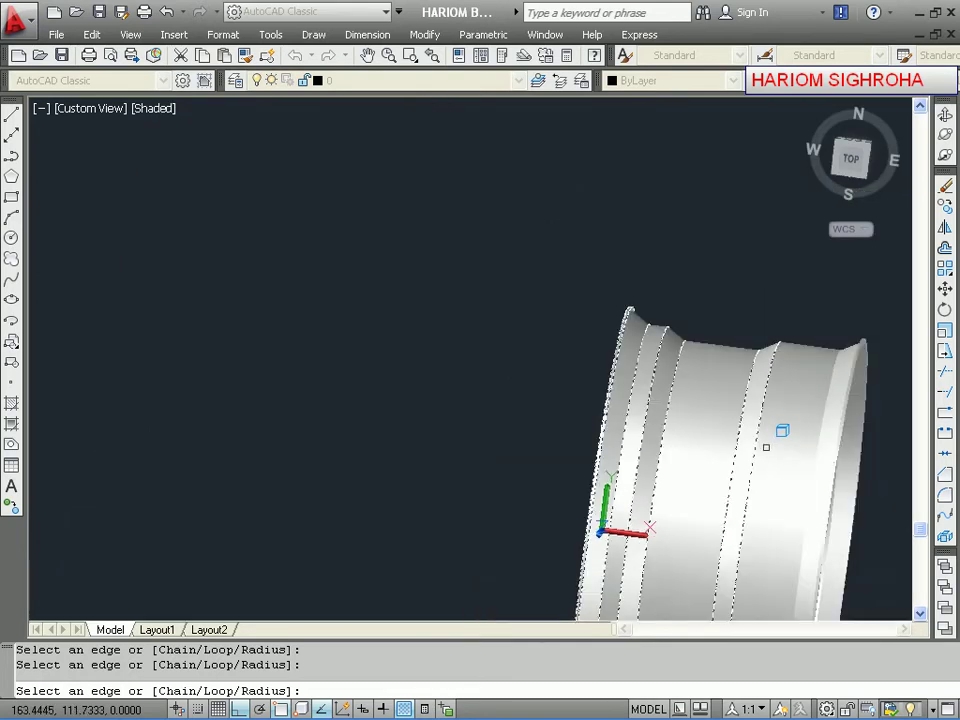
scroll(730, 456, up, 2)
scroll(730, 456, up, 3)
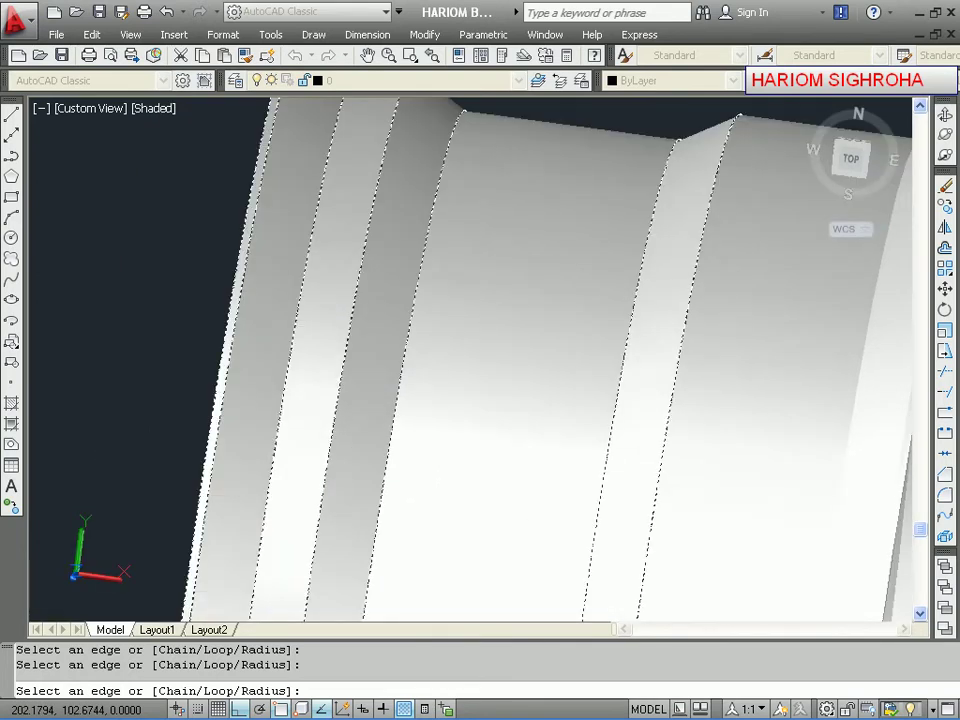
middle_drag(730, 456, 660, 426)
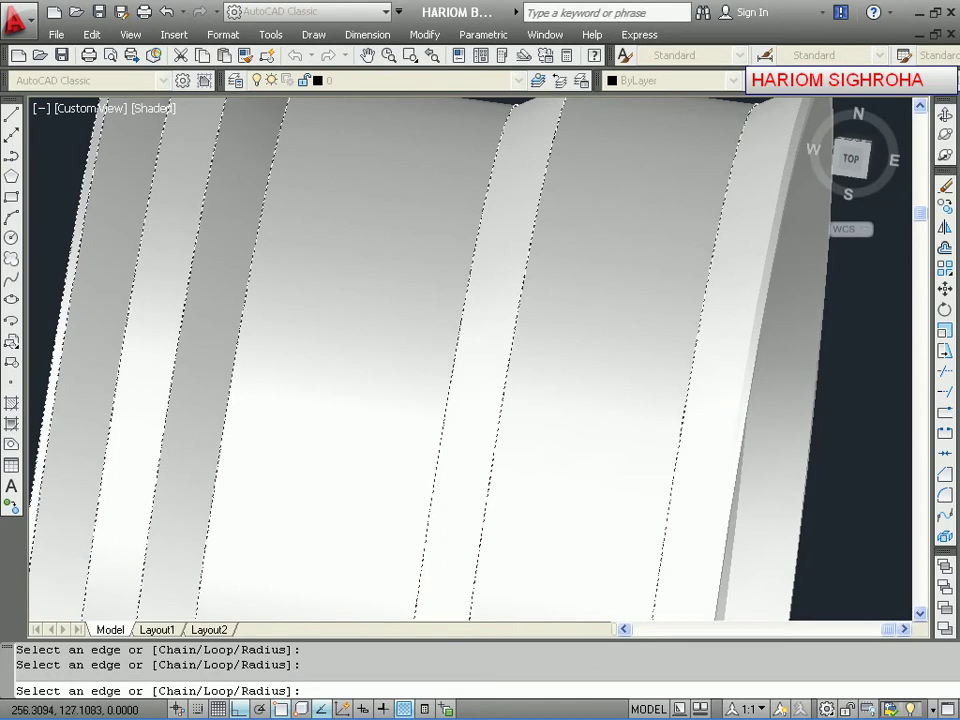
scroll(606, 272, up, 2)
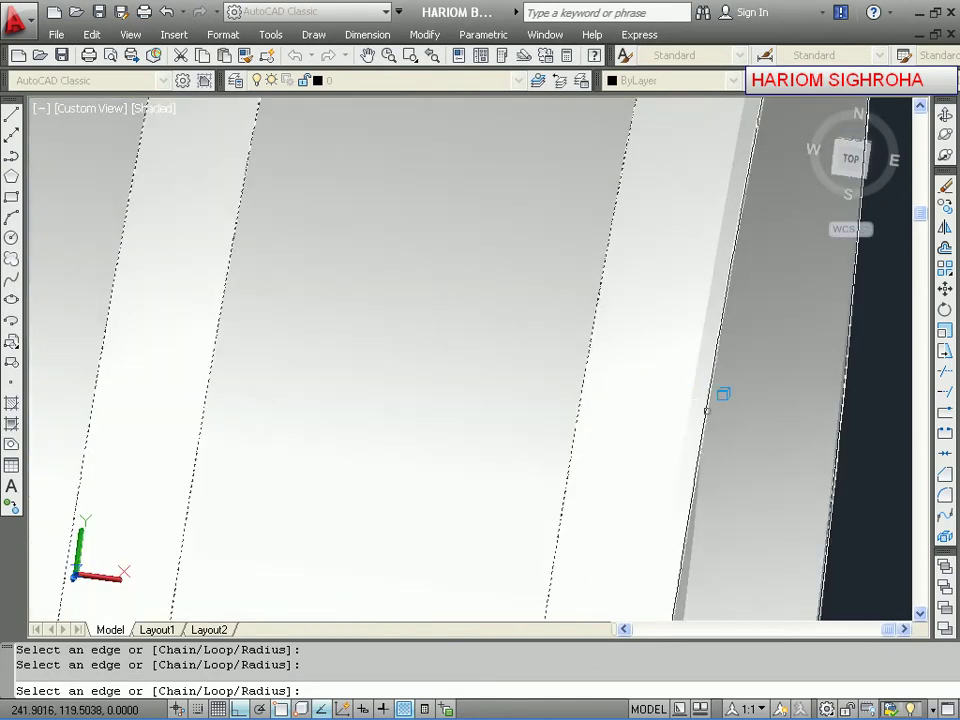
click(708, 406)
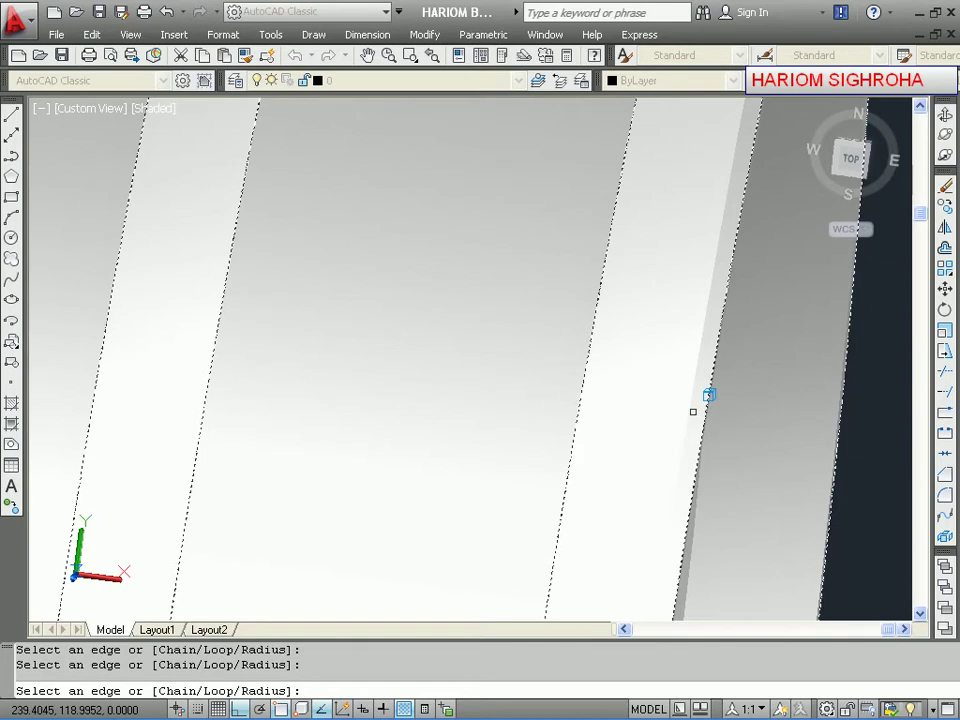
click(690, 410)
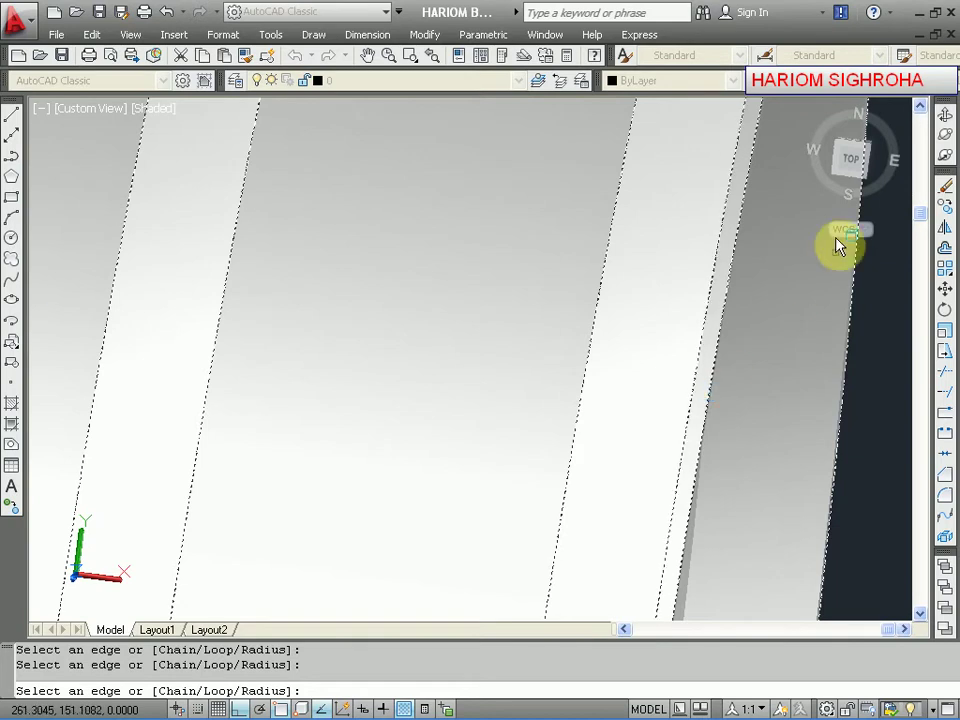
Step: Orbit to the outer lip, add the last edge and apply the fillet to all 11 edges
click(941, 140)
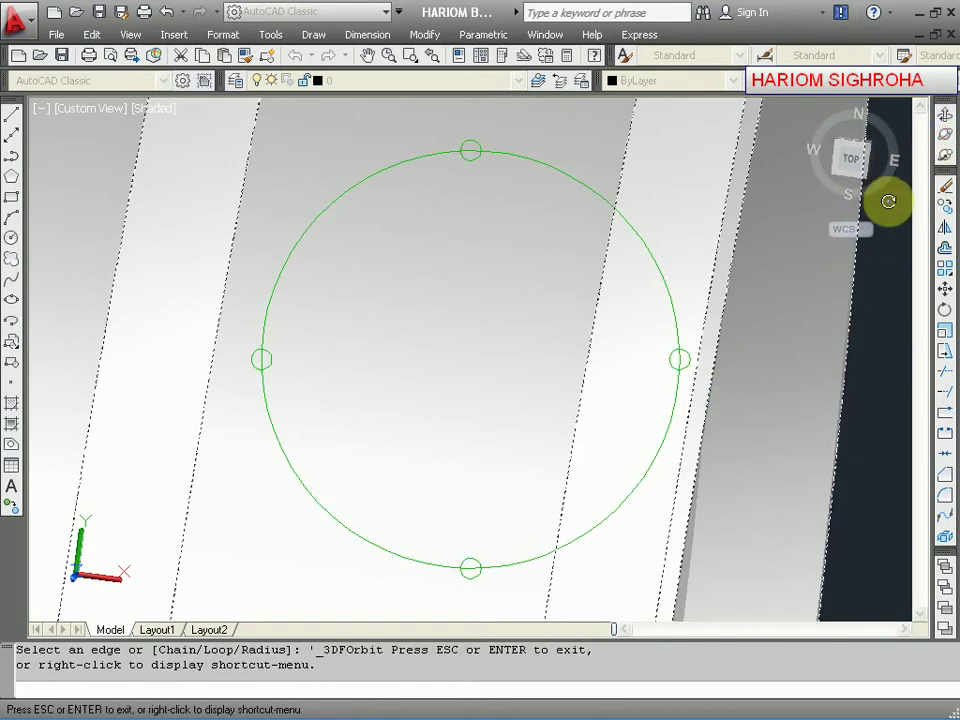
mouse_move(653, 364)
mouse_down()
mouse_move(613, 399)
mouse_move(574, 407)
mouse_move(662, 425)
mouse_up()
scroll(731, 403, up, 3)
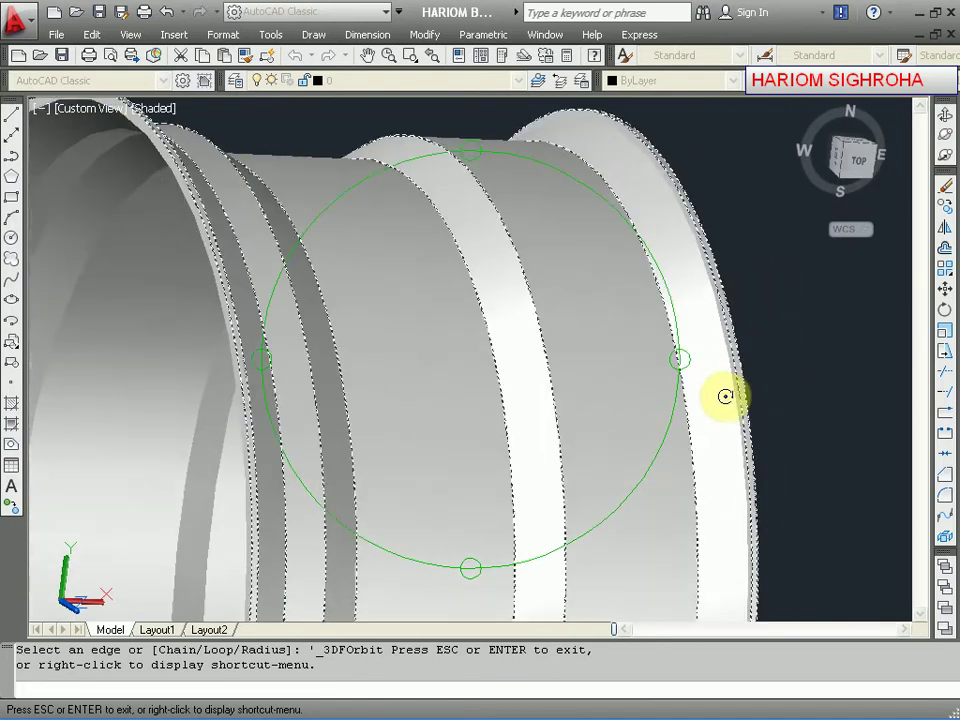
middle_drag(726, 396, 494, 362)
scroll(498, 356, up, 2)
scroll(540, 345, up, 1)
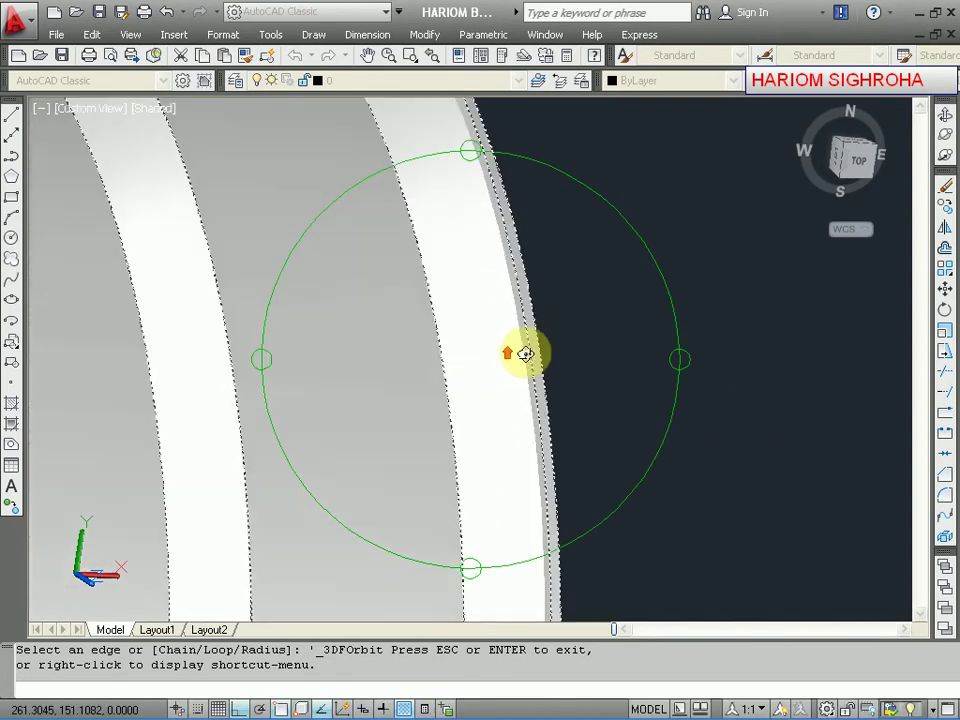
right_click(583, 333)
click(585, 337)
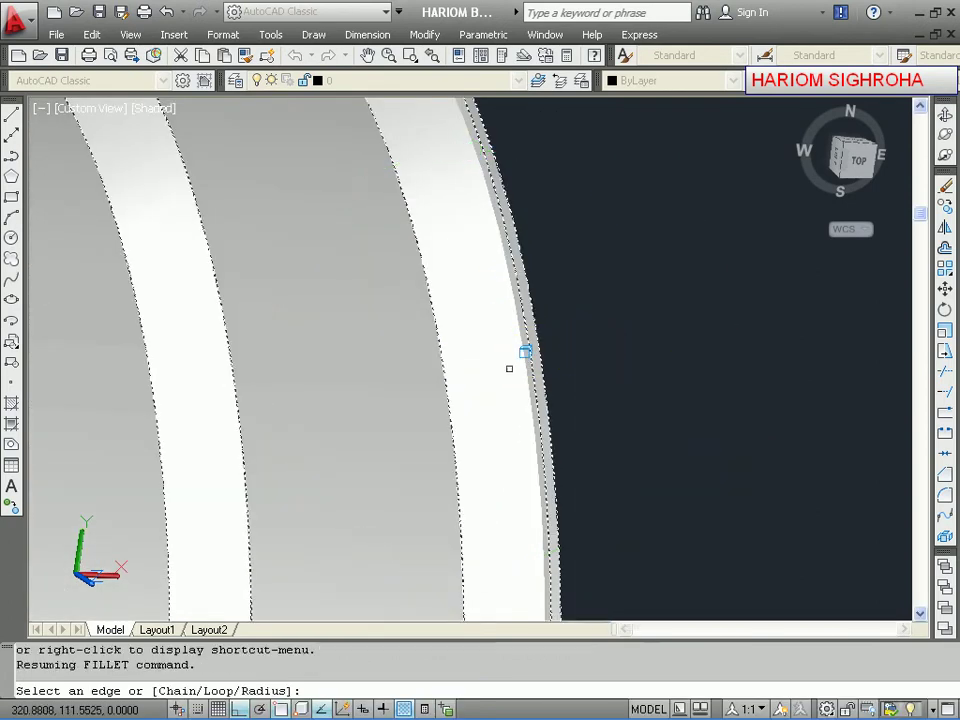
scroll(555, 345, up, 1)
scroll(555, 350, up, 1)
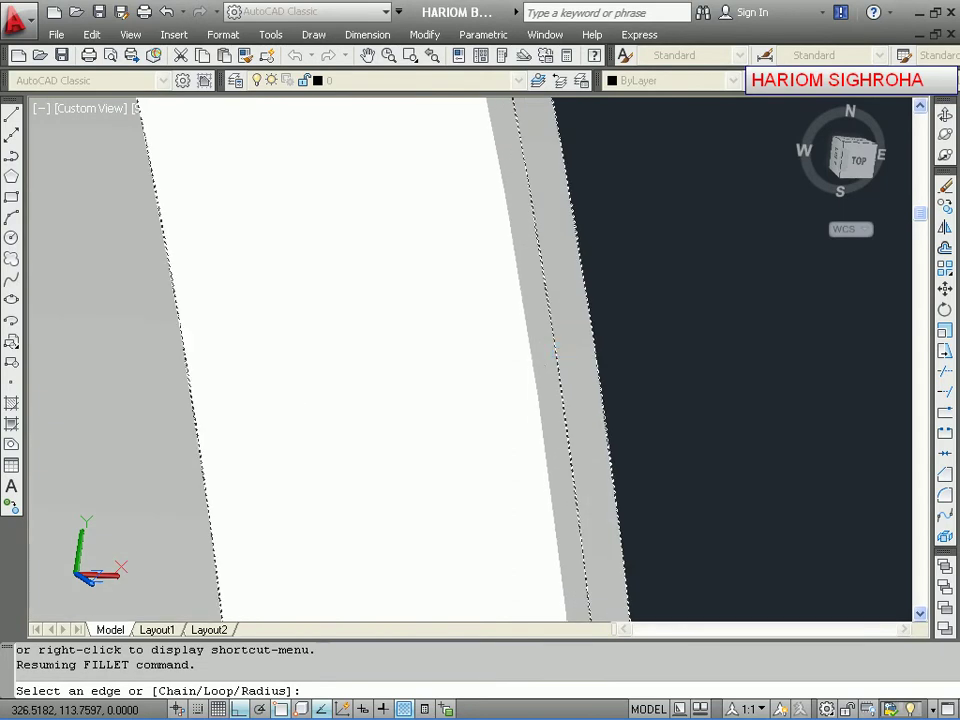
click(537, 374)
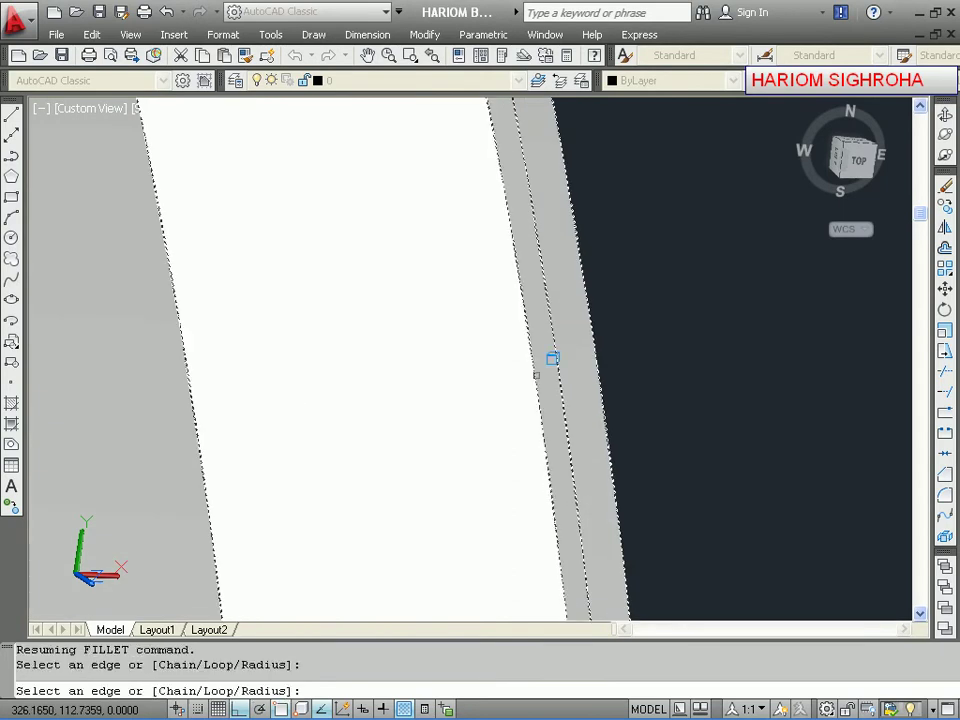
right_click(630, 342)
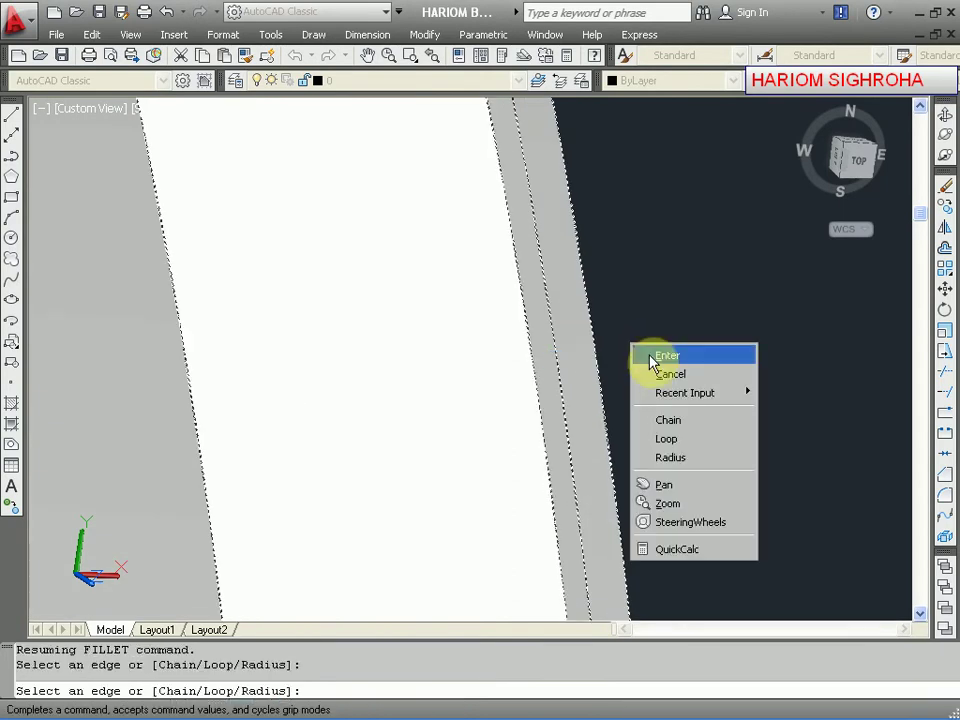
click(649, 355)
scroll(640, 360, down, 2)
scroll(620, 372, down, 3)
Step: Zoom and pan to centre the whole filleted rim in the view
scroll(614, 377, up, 2)
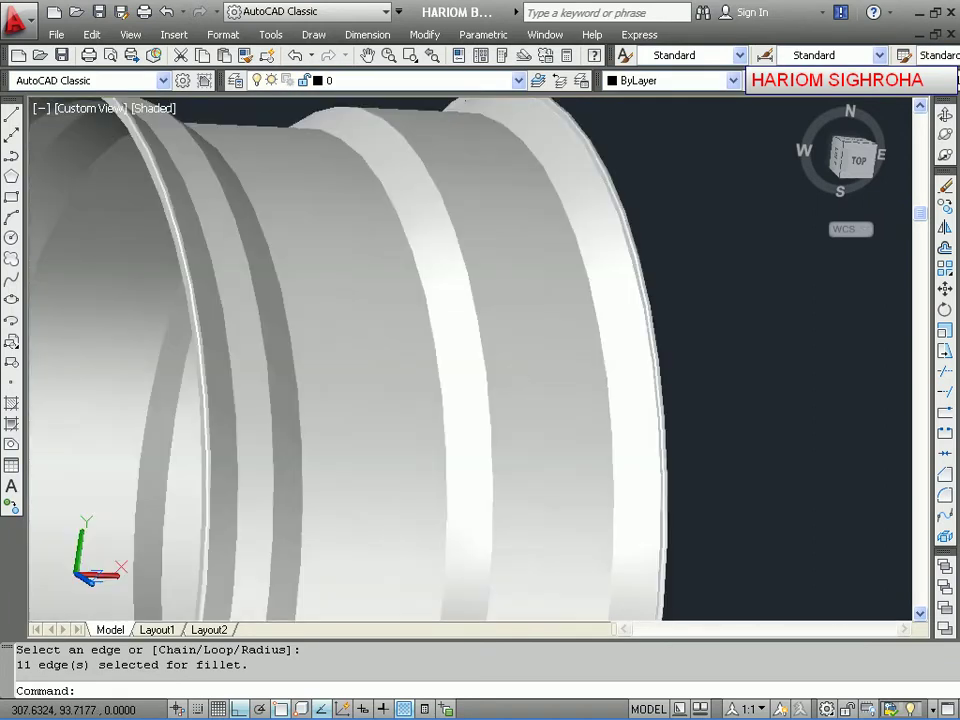
scroll(612, 379, up, 3)
scroll(612, 380, up, 2)
scroll(593, 383, up, 1)
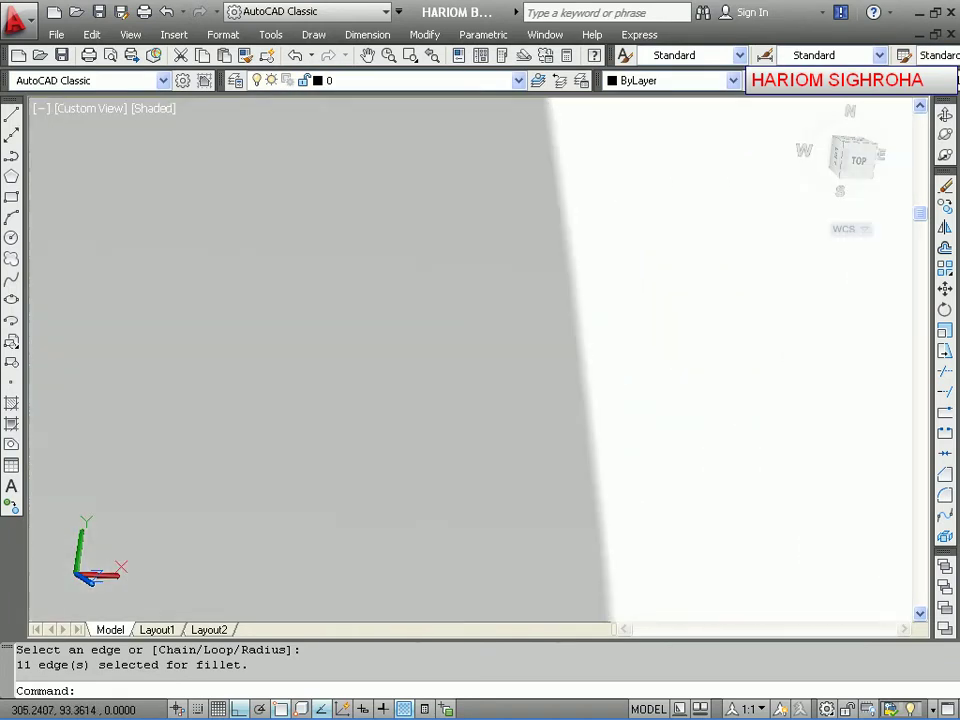
scroll(581, 383, down, 1)
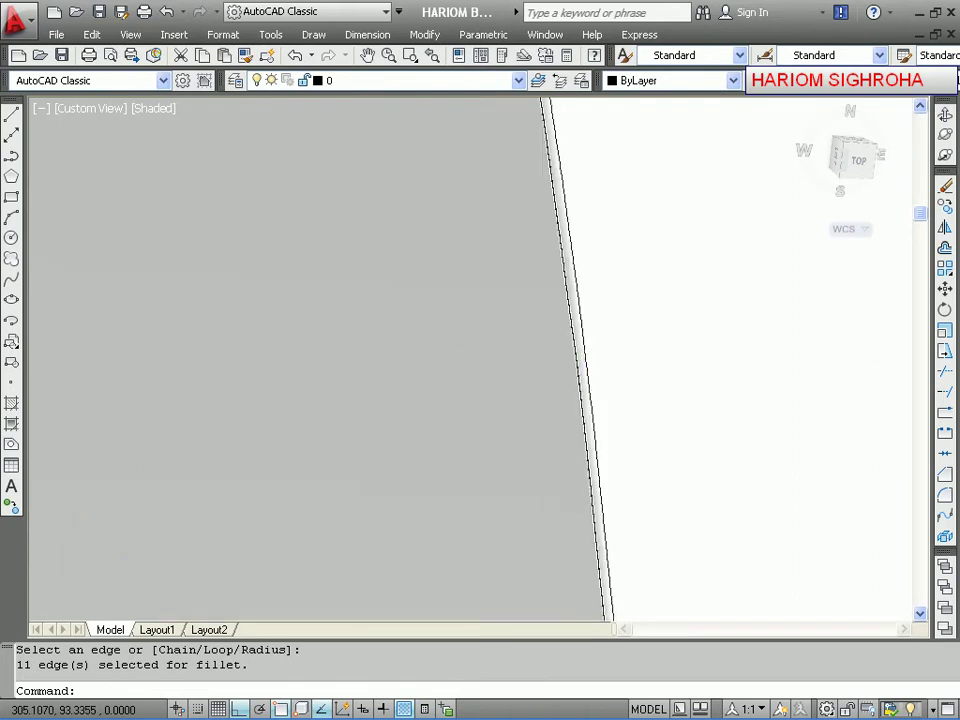
scroll(581, 383, down, 2)
scroll(581, 383, down, 2)
scroll(581, 383, down, 4)
middle_drag(579, 386, 695, 312)
scroll(693, 308, down, 1)
scroll(700, 304, down, 2)
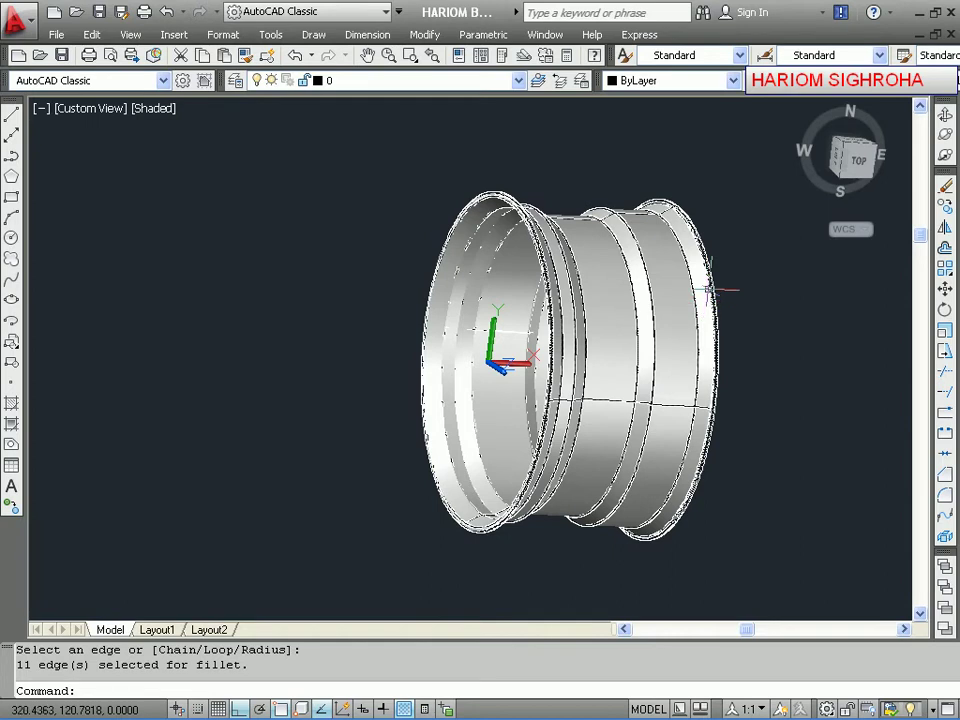
Step: Switch to the Top view from the ViewCube and check the visual style list
click(857, 165)
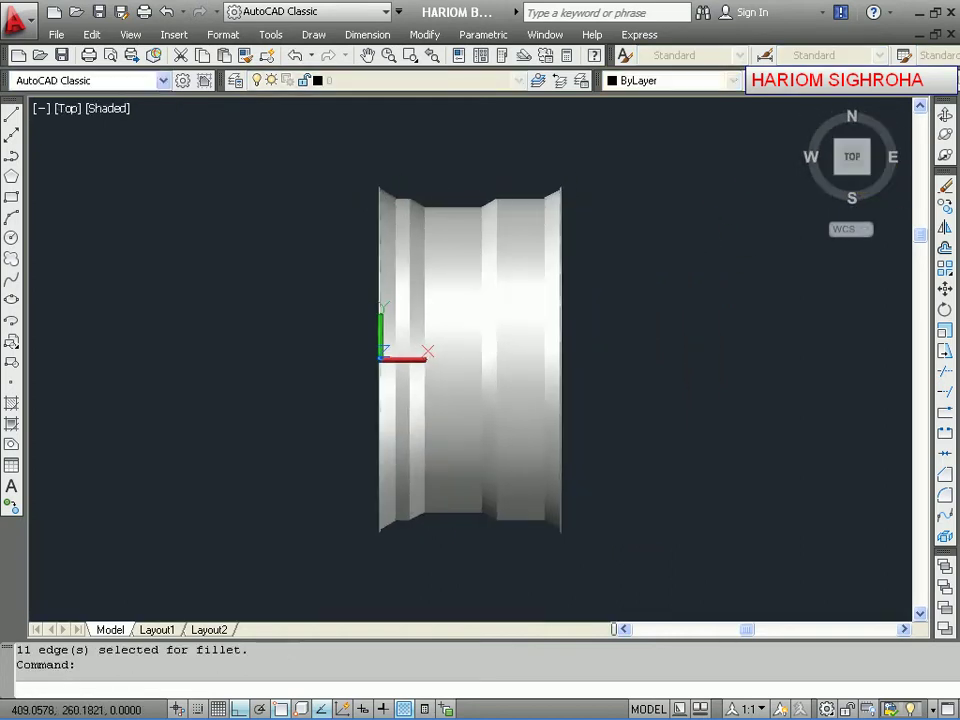
click(122, 108)
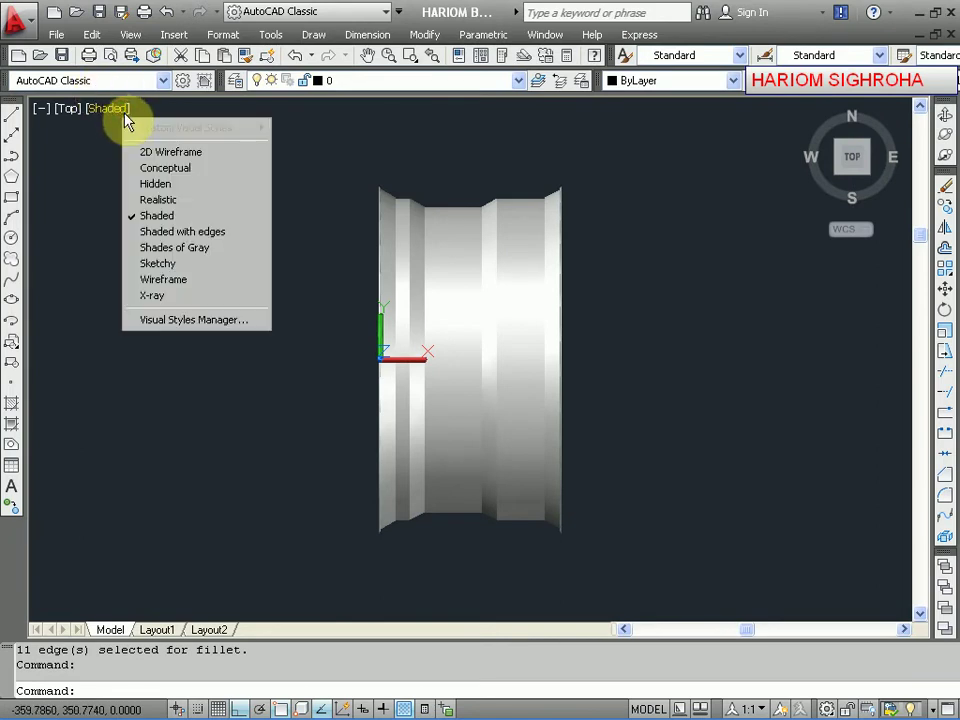
key(Escape)
key(Escape)
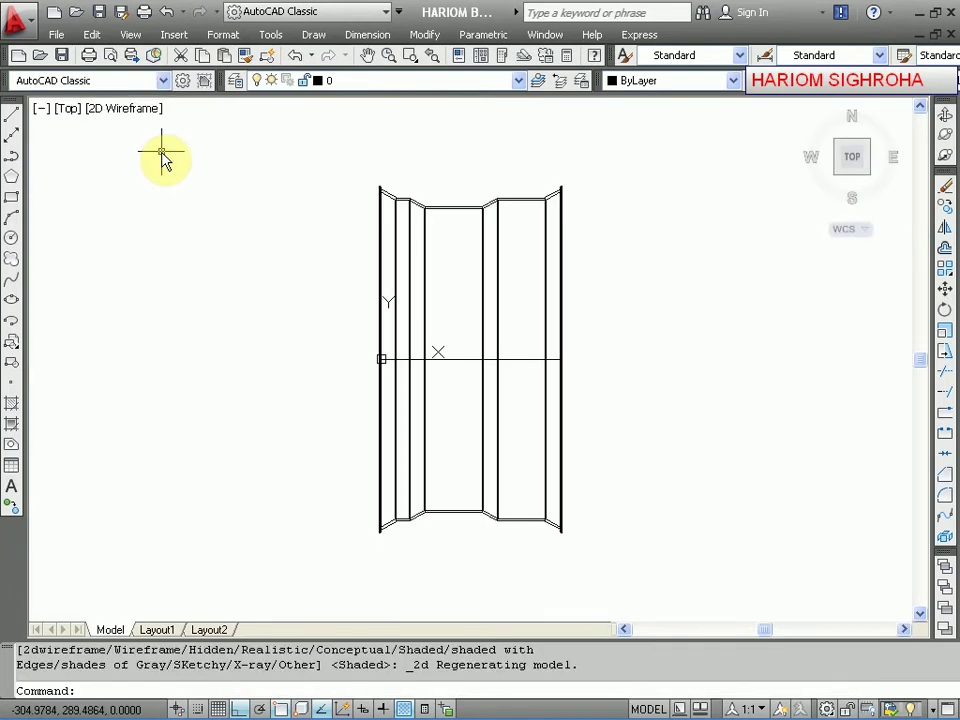
Step: Draw a horizontal line from 95.5,36.25 to -36.5,36.25 across the top-view rim
text(L)
key(Return)
text(95.5,36.25)
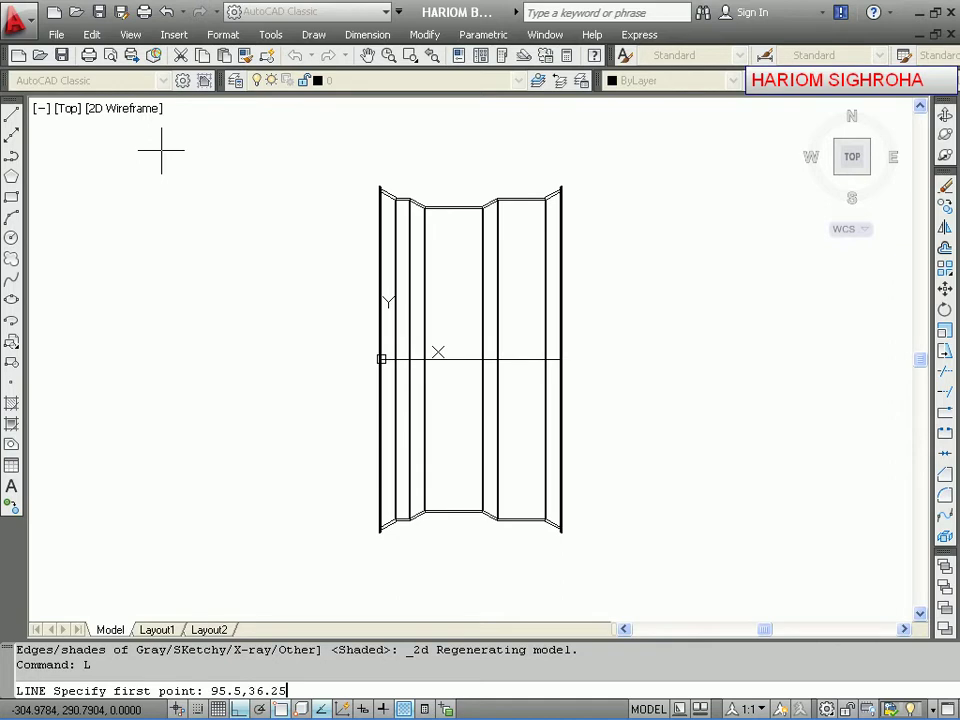
key(Return)
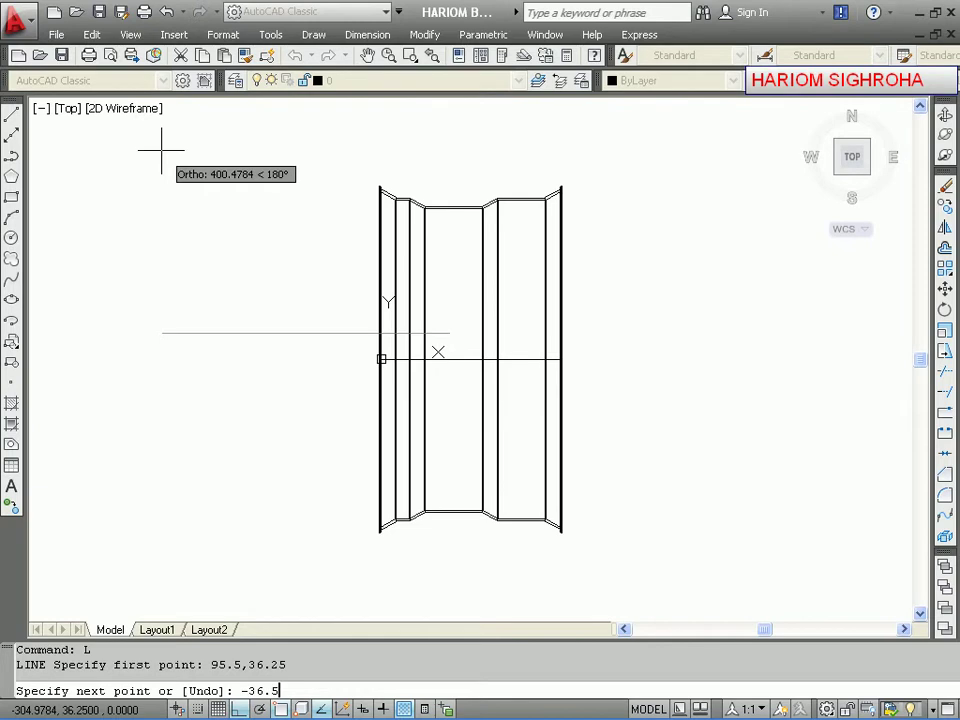
text(6.25)
key(Return)
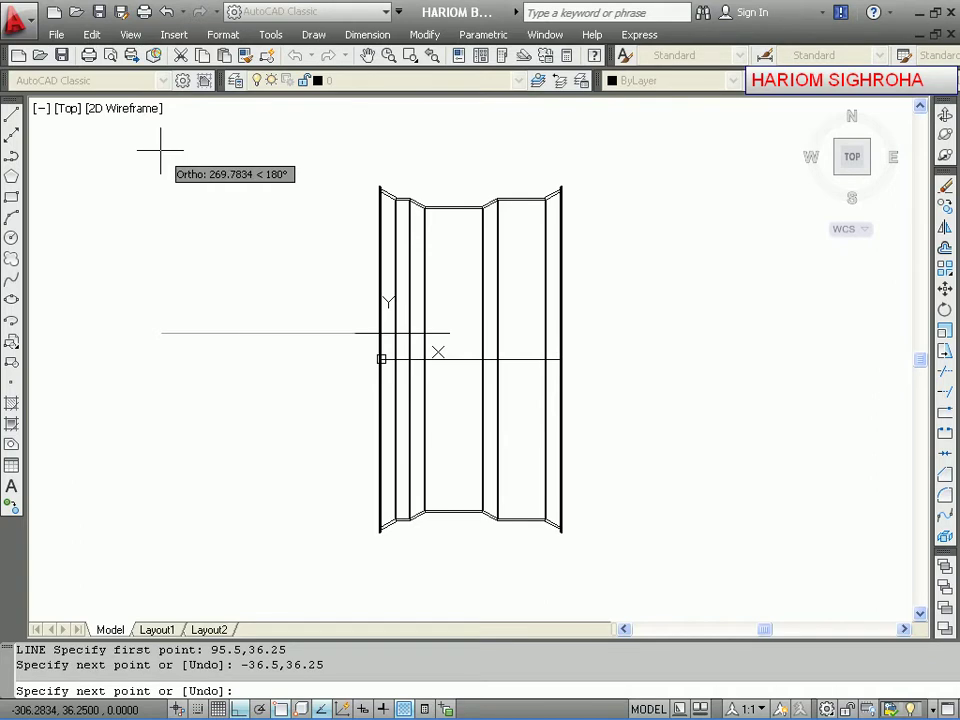
key(Return)
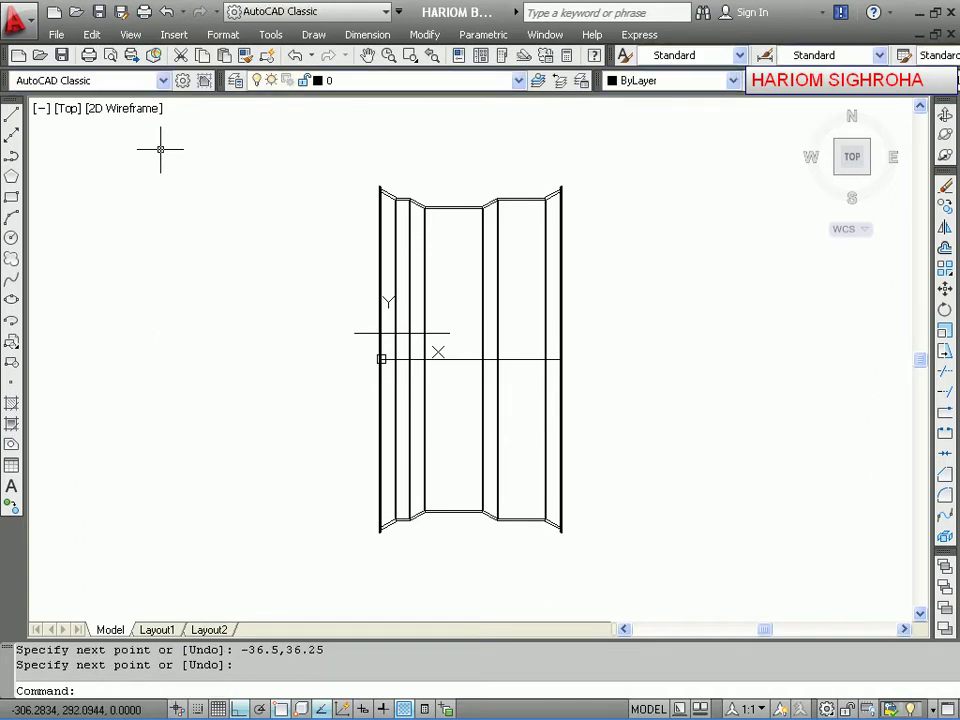
Step: Draw a spline through -36.5,36.25, -44.5,75, -22,150 and 0,237.3
text(SPL)
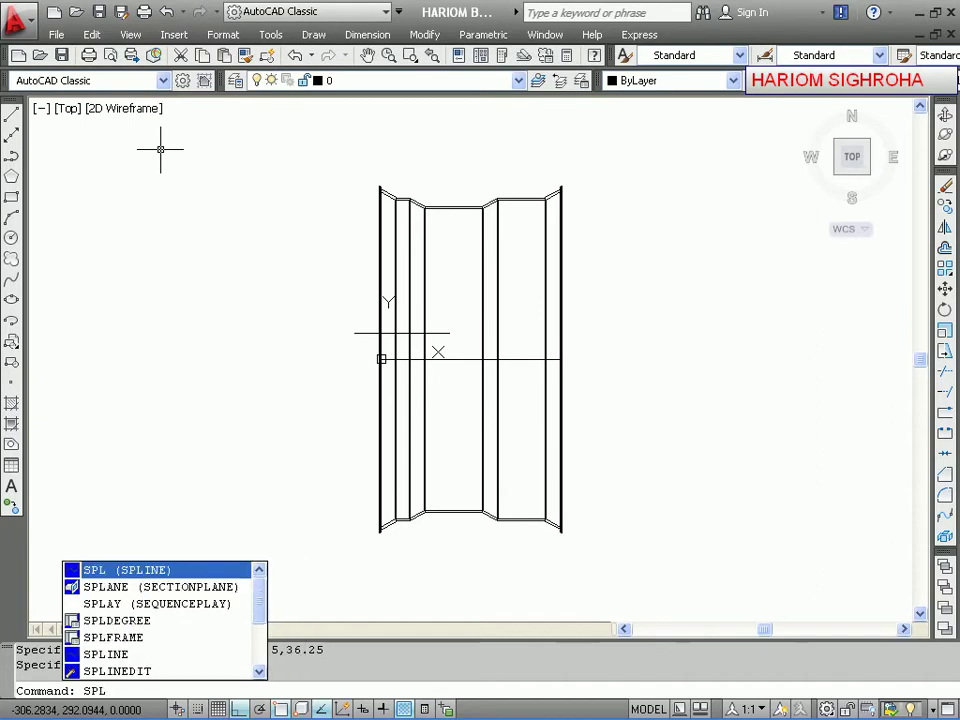
key(Return)
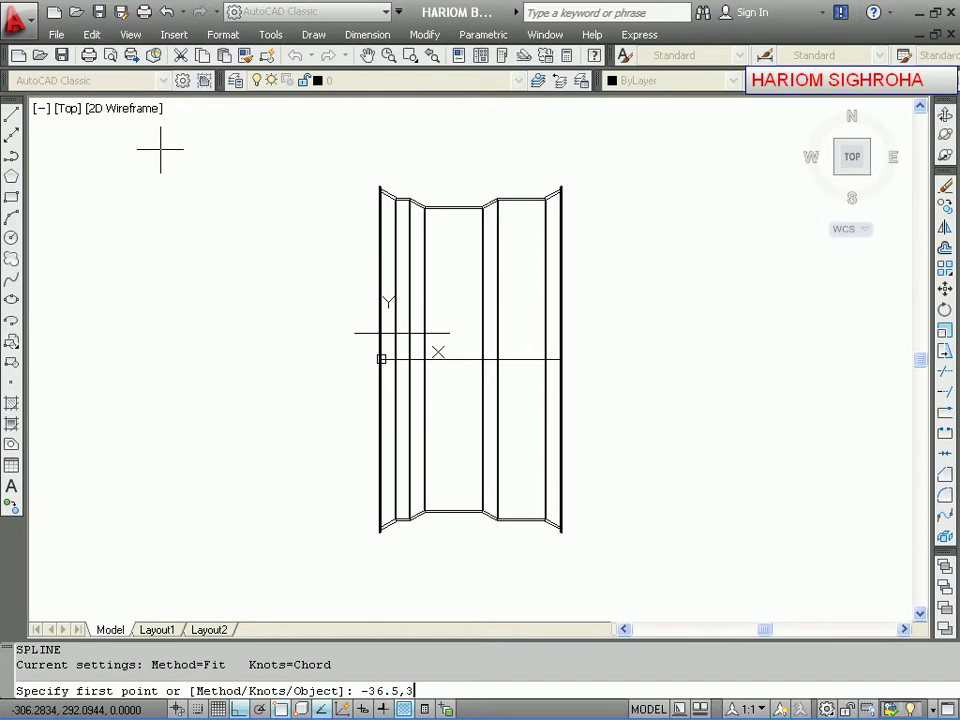
key(Return)
text(-)
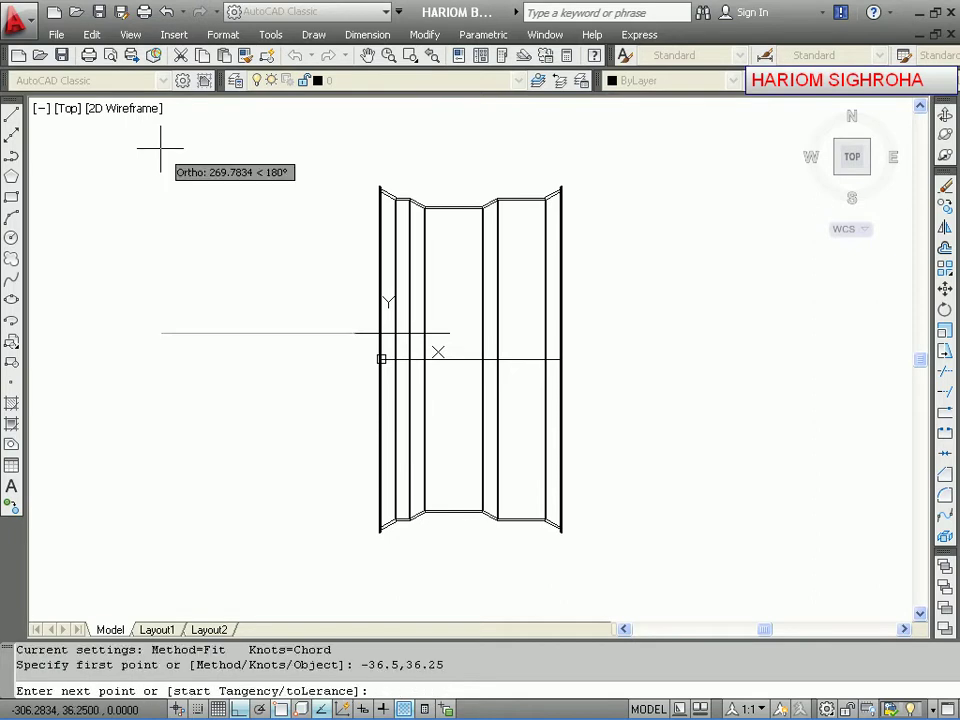
text(44.5,75)
key(Return)
text(-22,150)
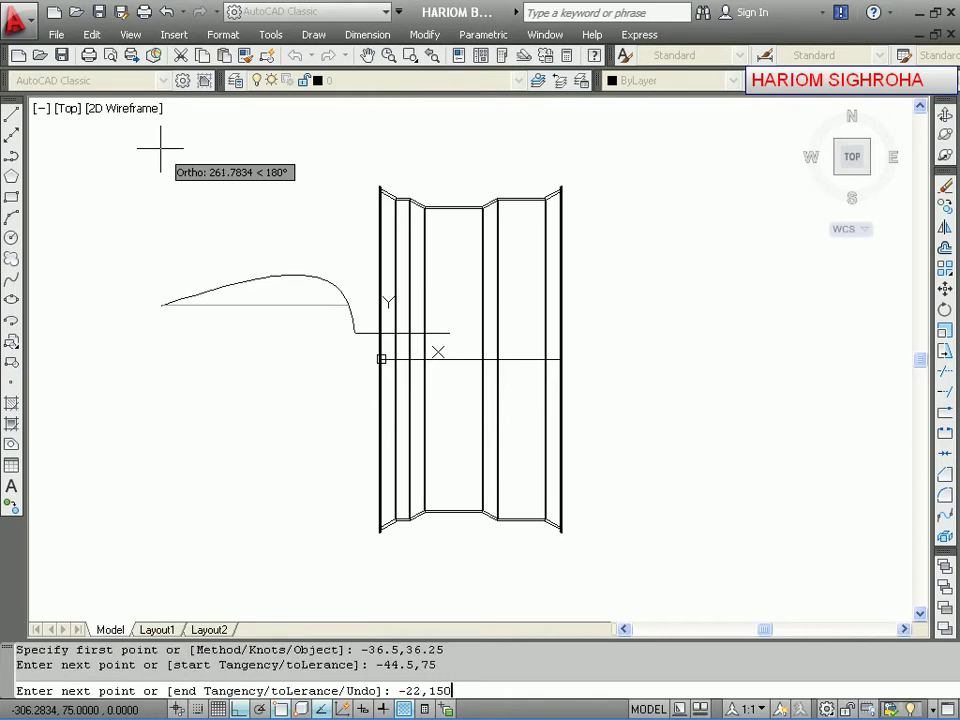
key(Return)
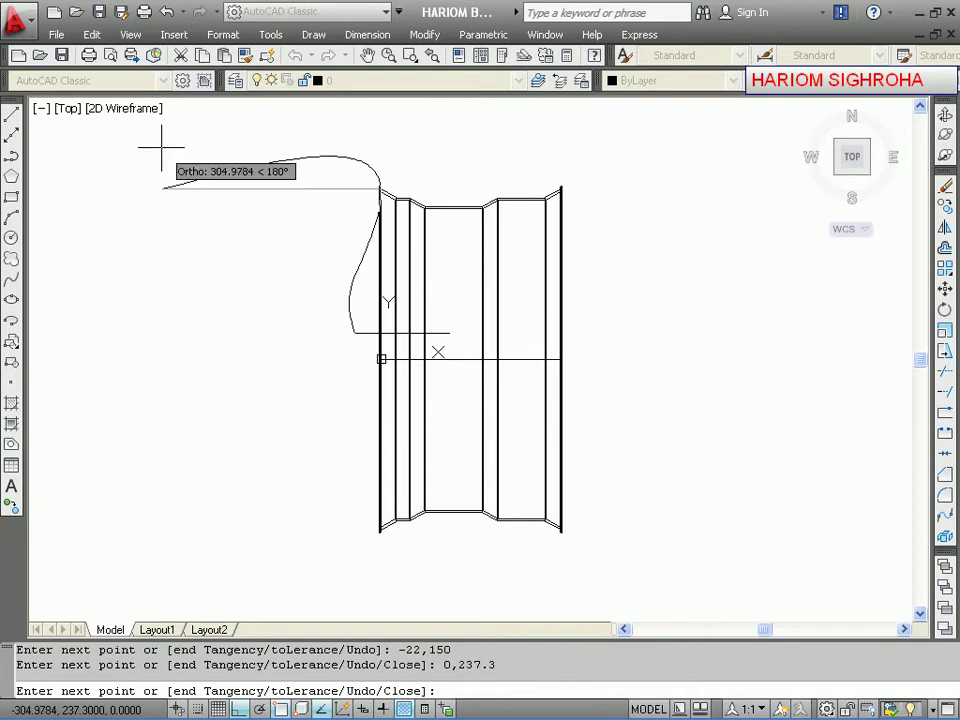
key(Return)
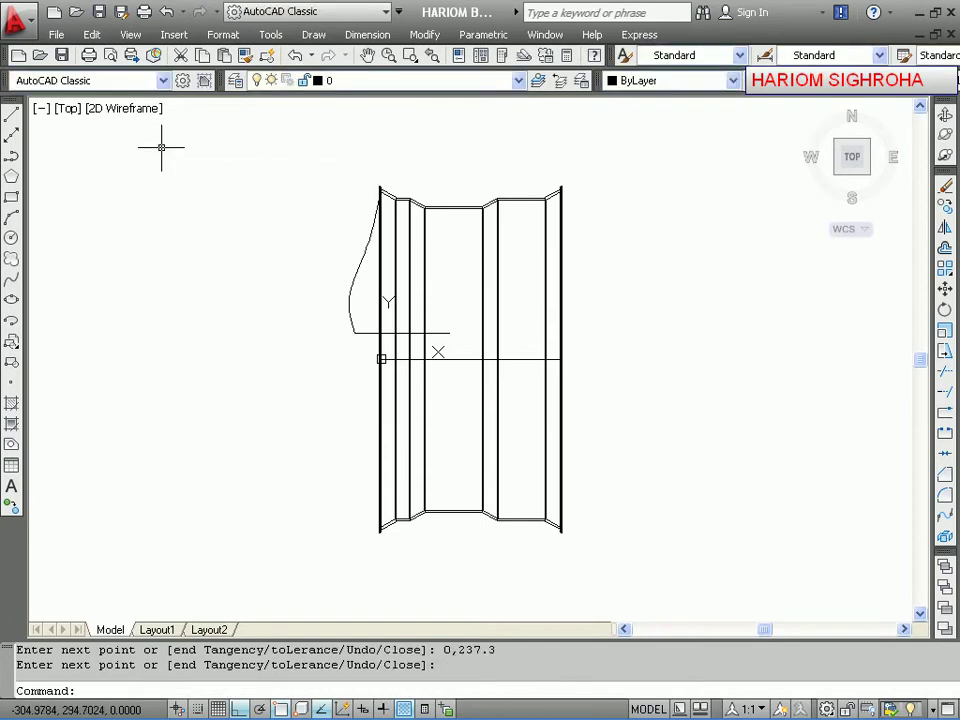
Step: Draw a second spline through 95.5,70, 52,80 and 54.641,217.30
text(S)
text(PL)
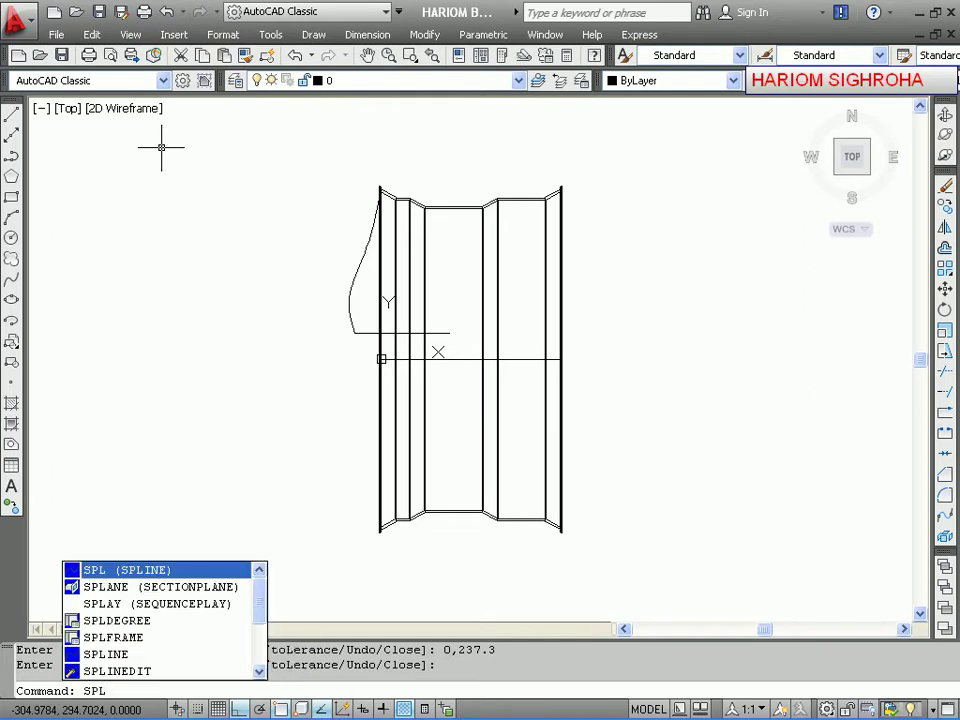
key(Return)
text(95.5,70)
key(Return)
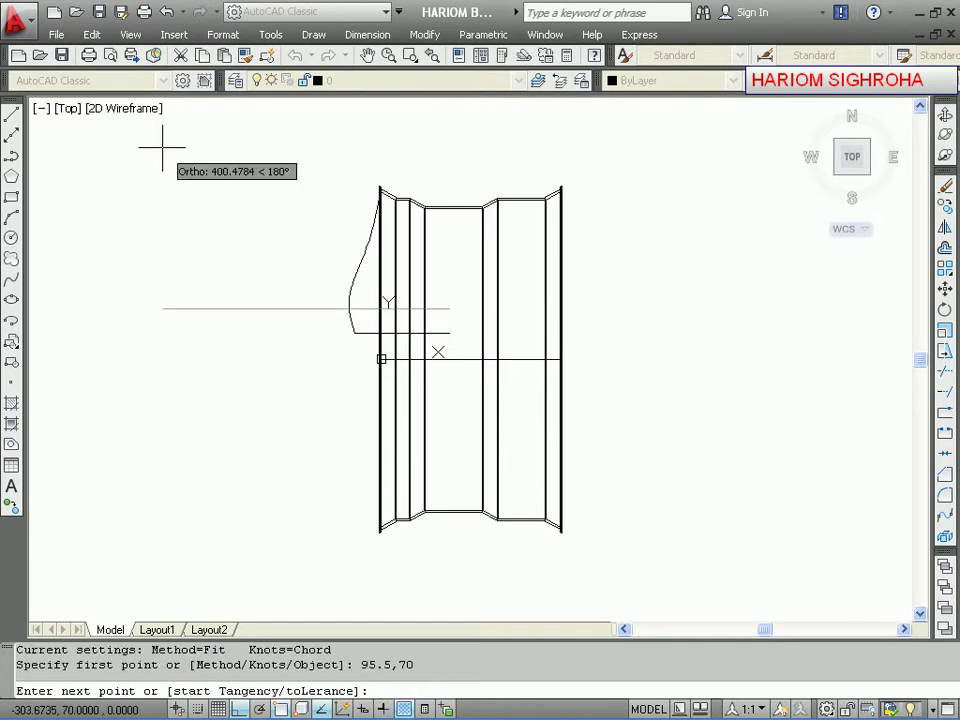
text(52,80)
key(Return)
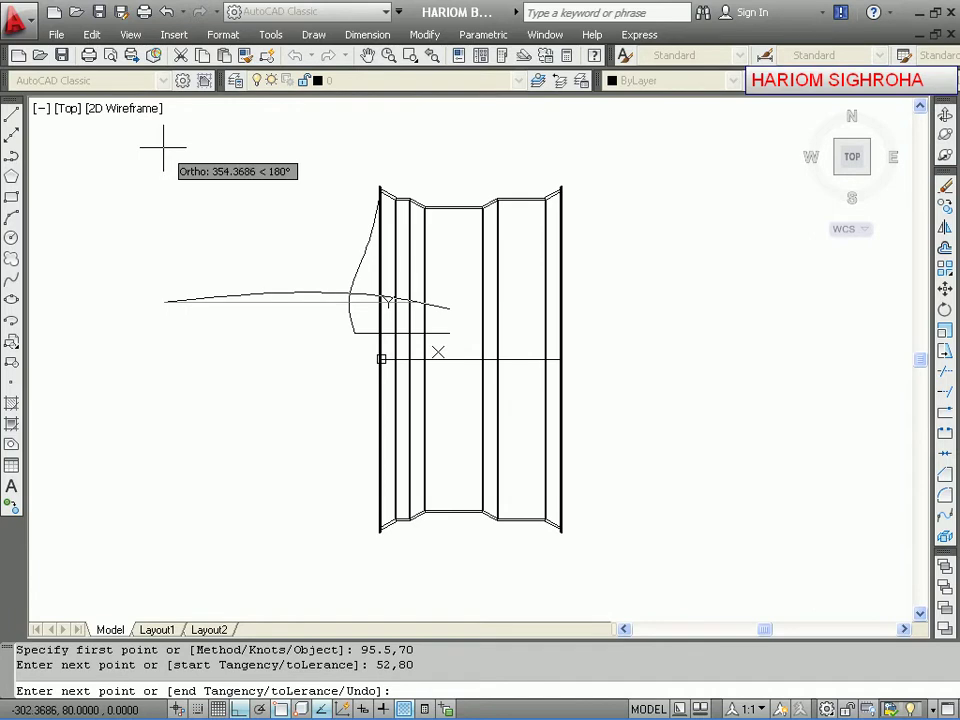
text(54.641,)
text(217)
text(.30)
key(Return)
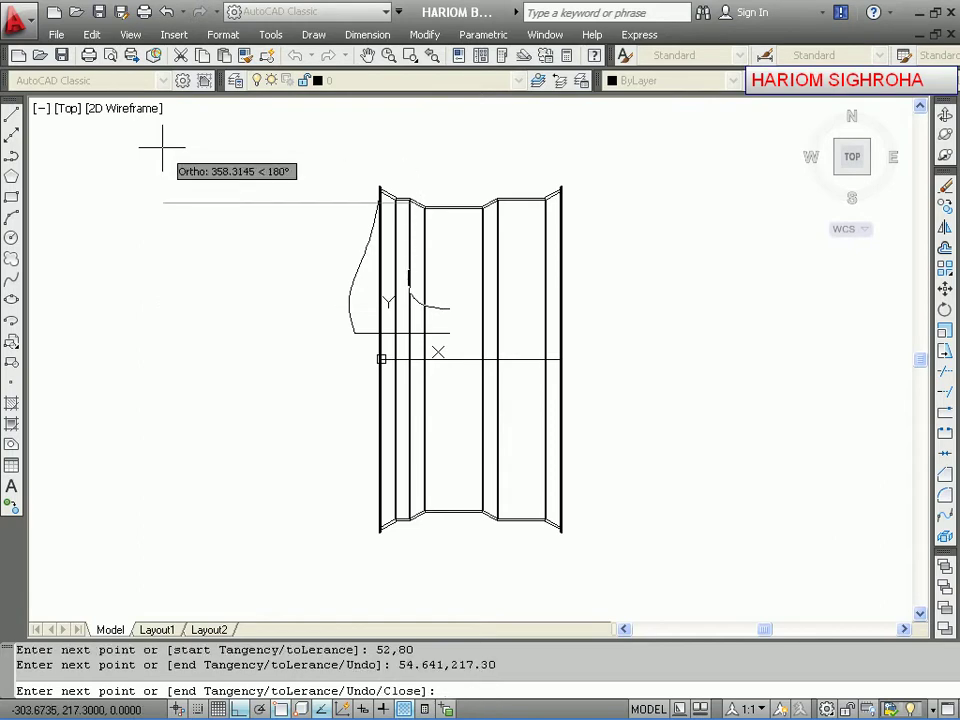
key(Return)
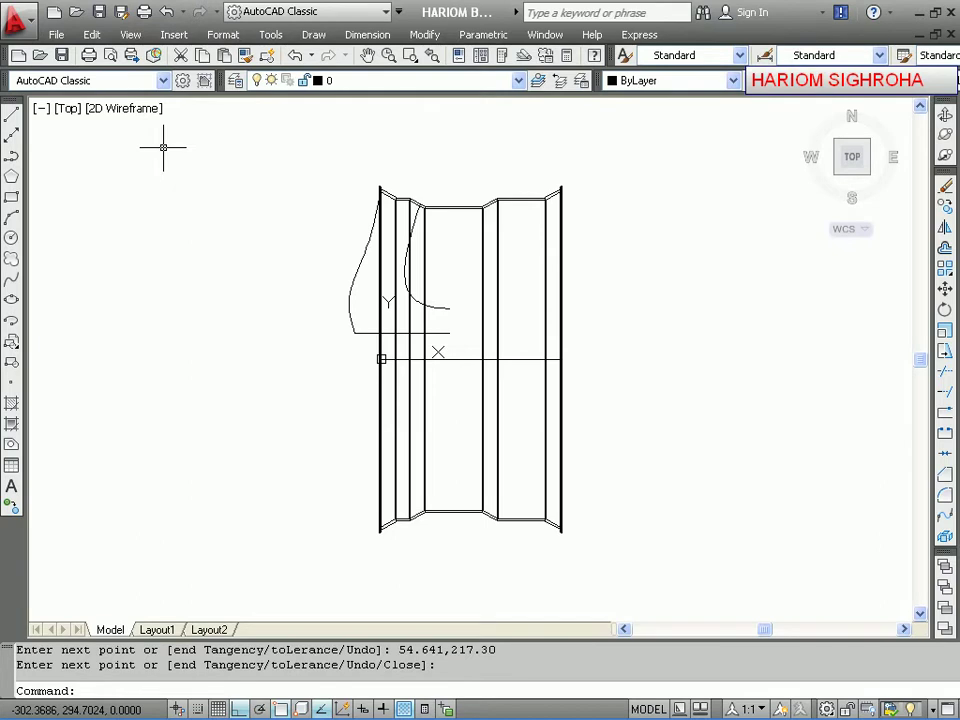
text(L)
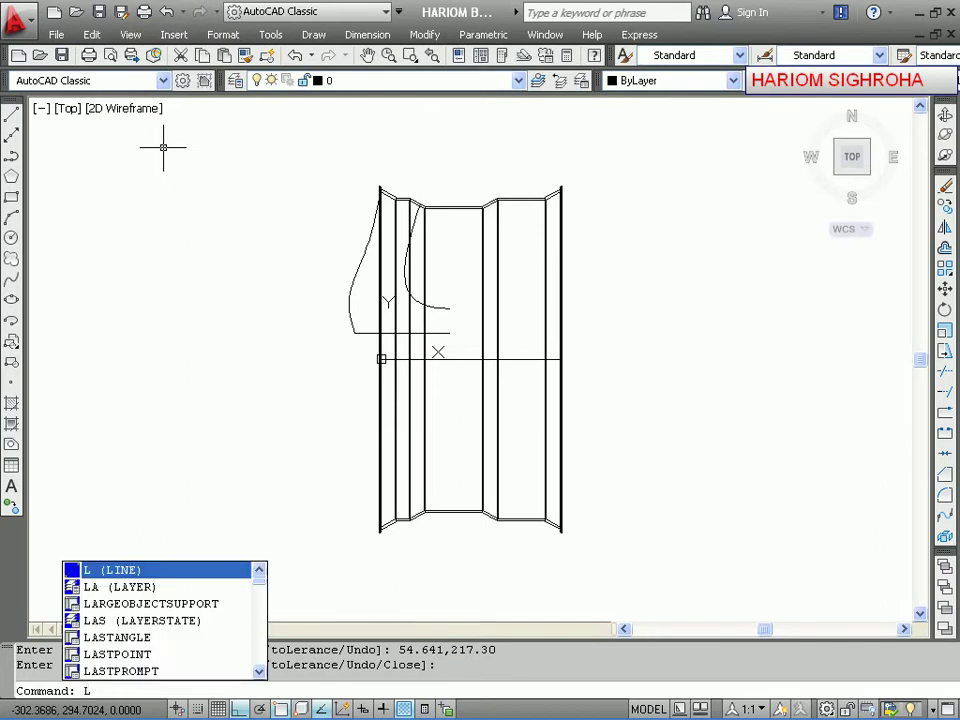
key(Return)
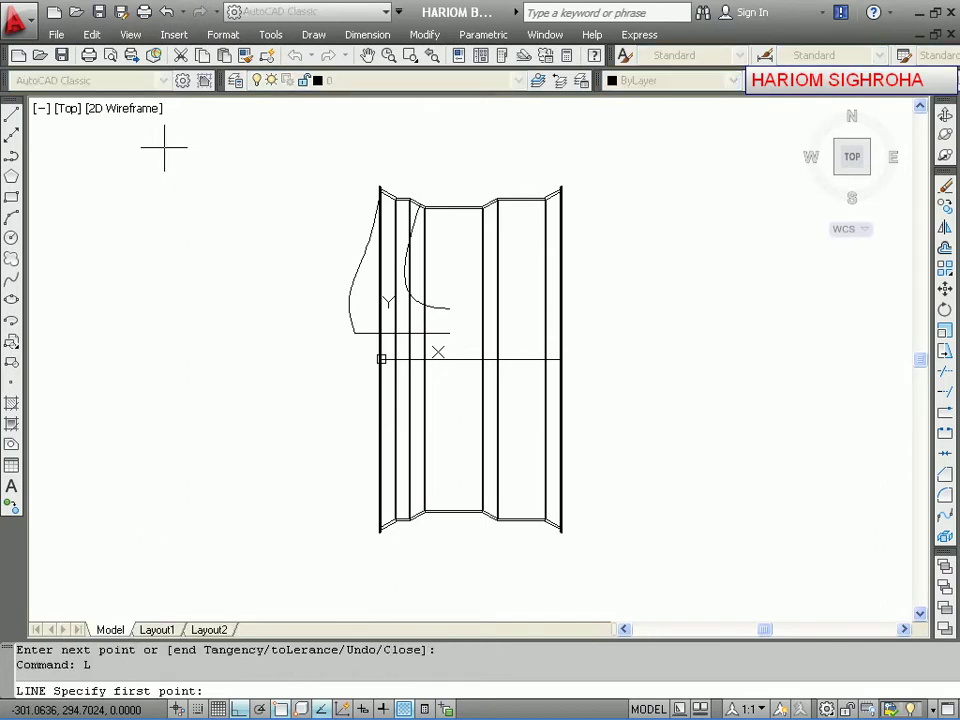
text(0,237.3)
key(Return)
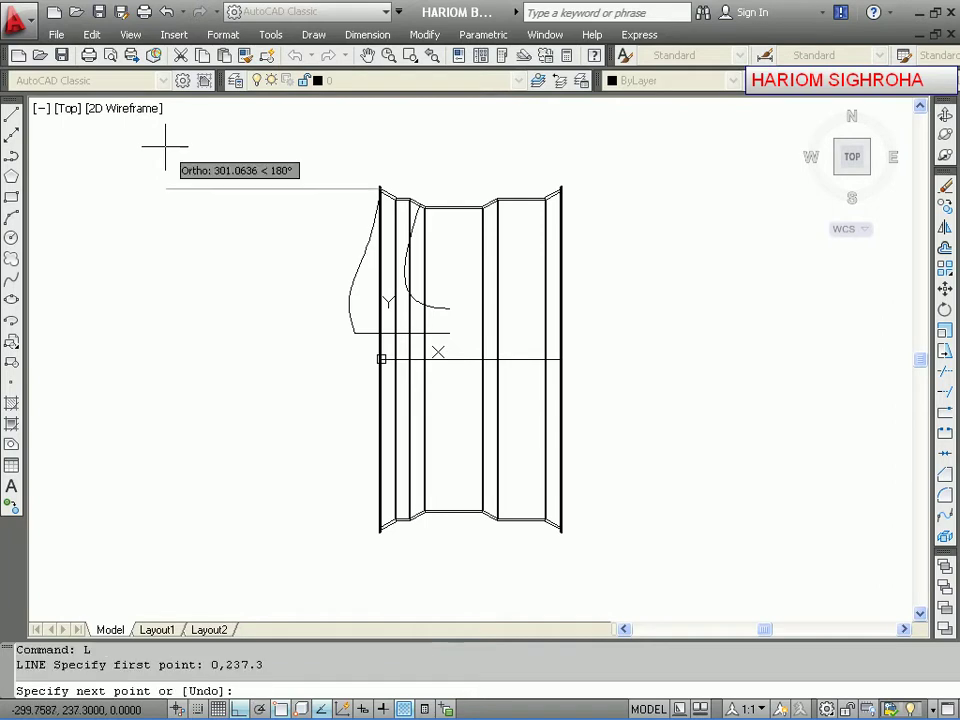
text(@24<330)
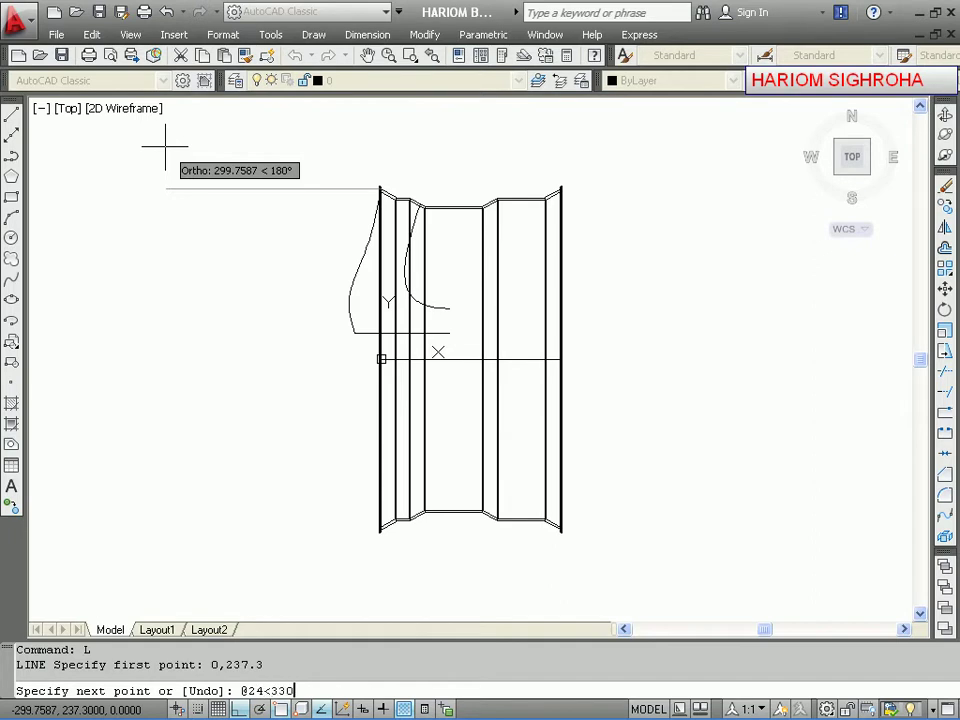
key(Return)
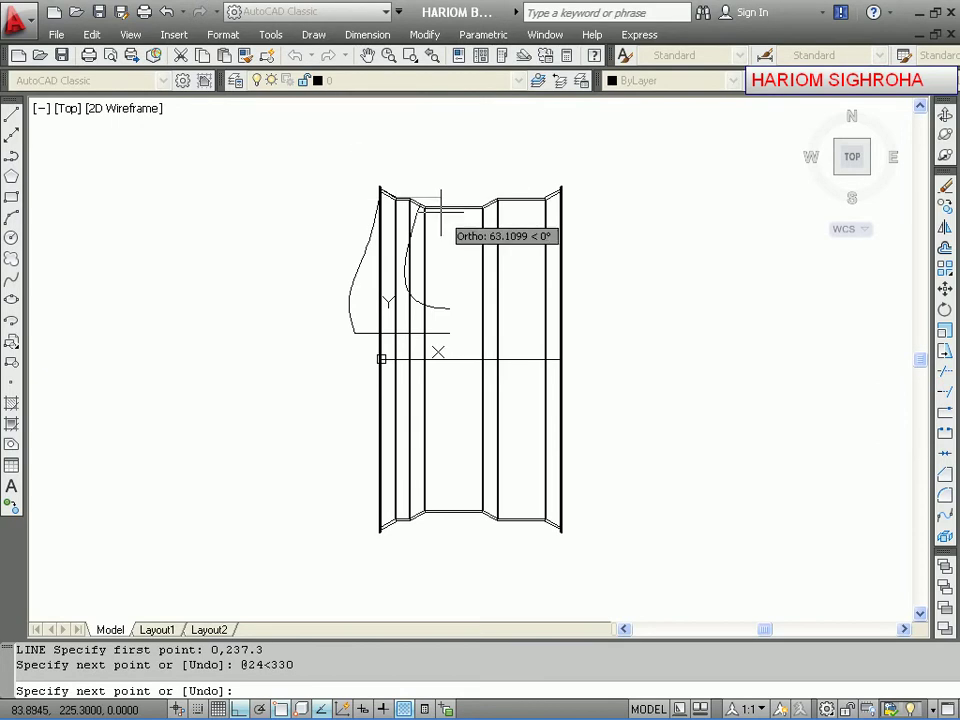
scroll(440, 210, up, 2)
text(20)
key(Return)
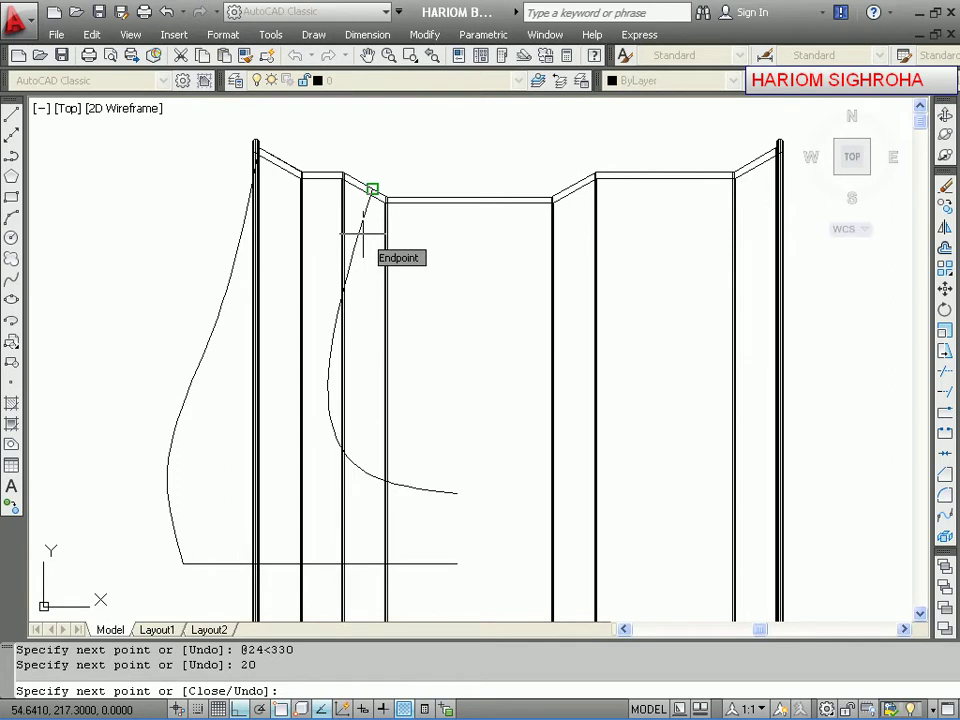
text(54.641,)
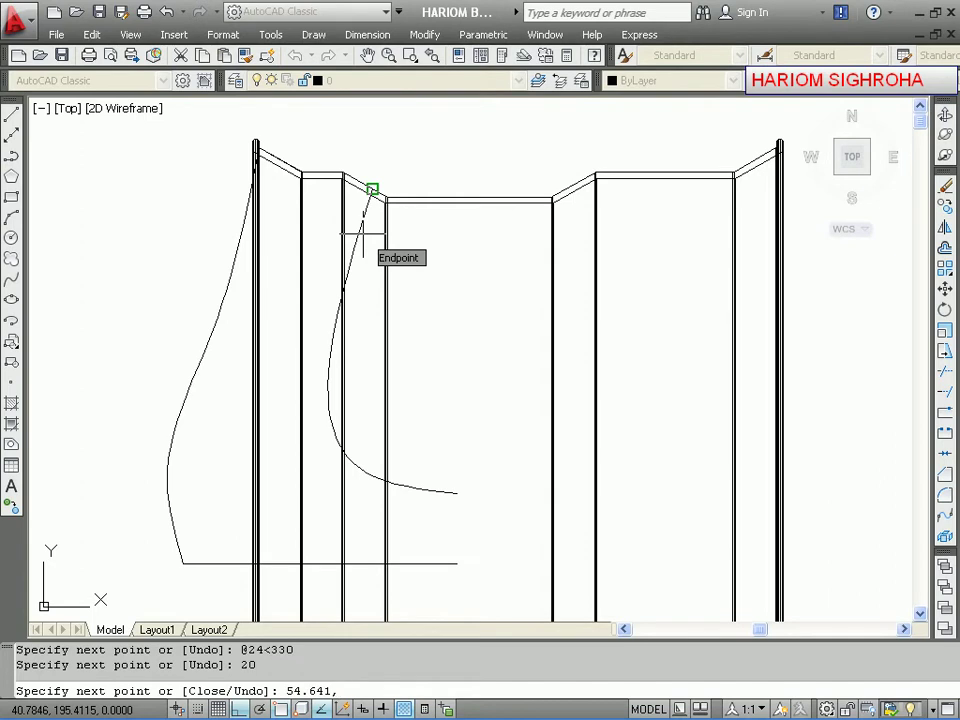
text(217.30)
key(Return)
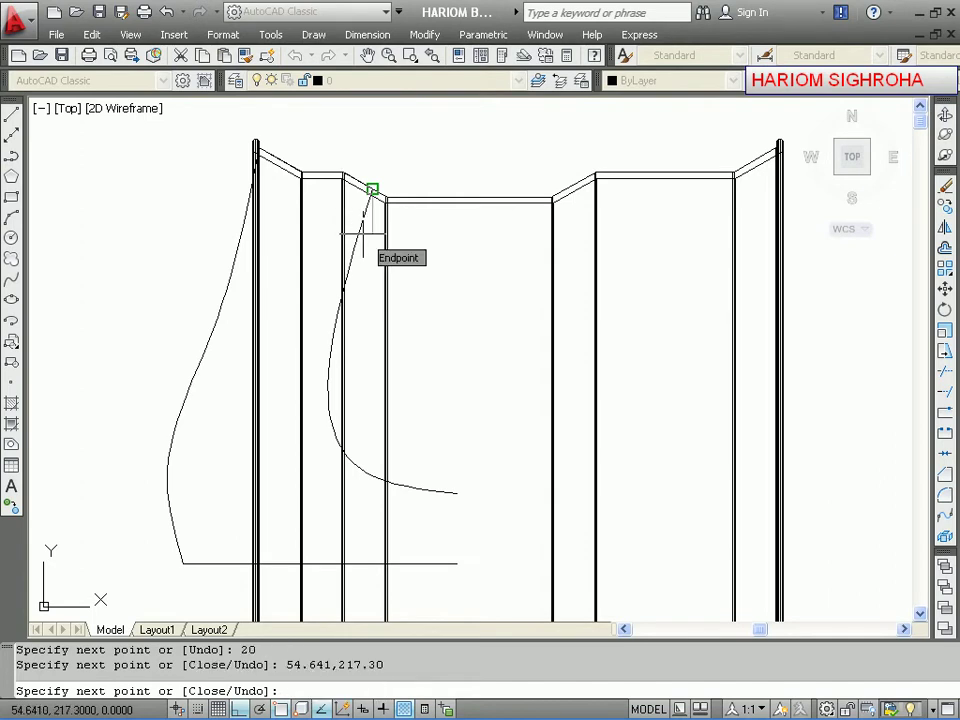
key(Return)
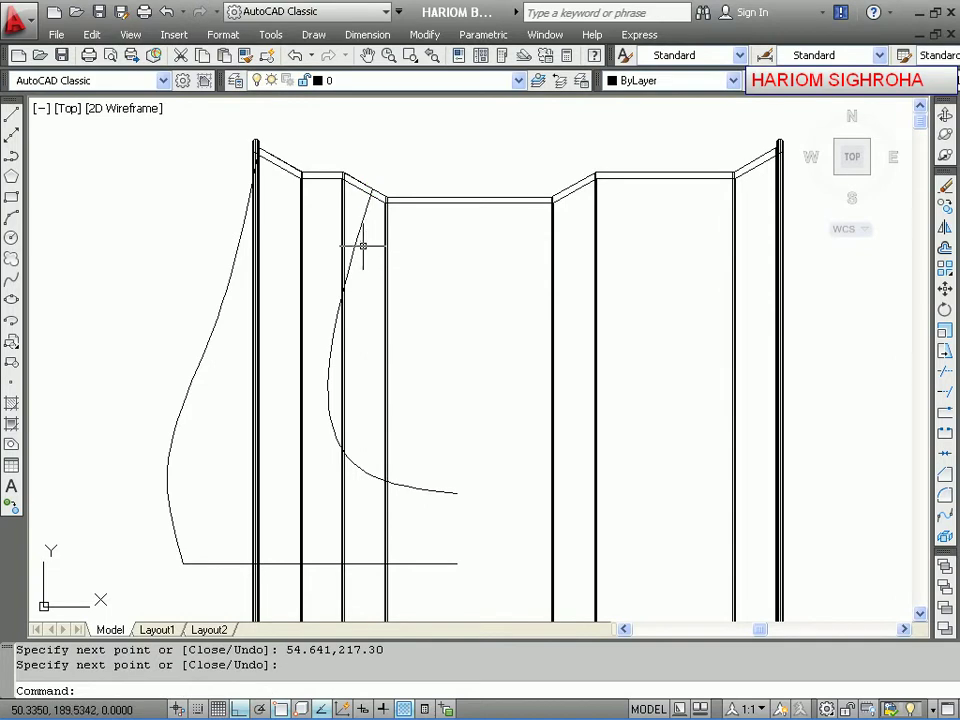
Step: Draw a vertical line from 95.5,36.25 up to 95.5,70
text(L)
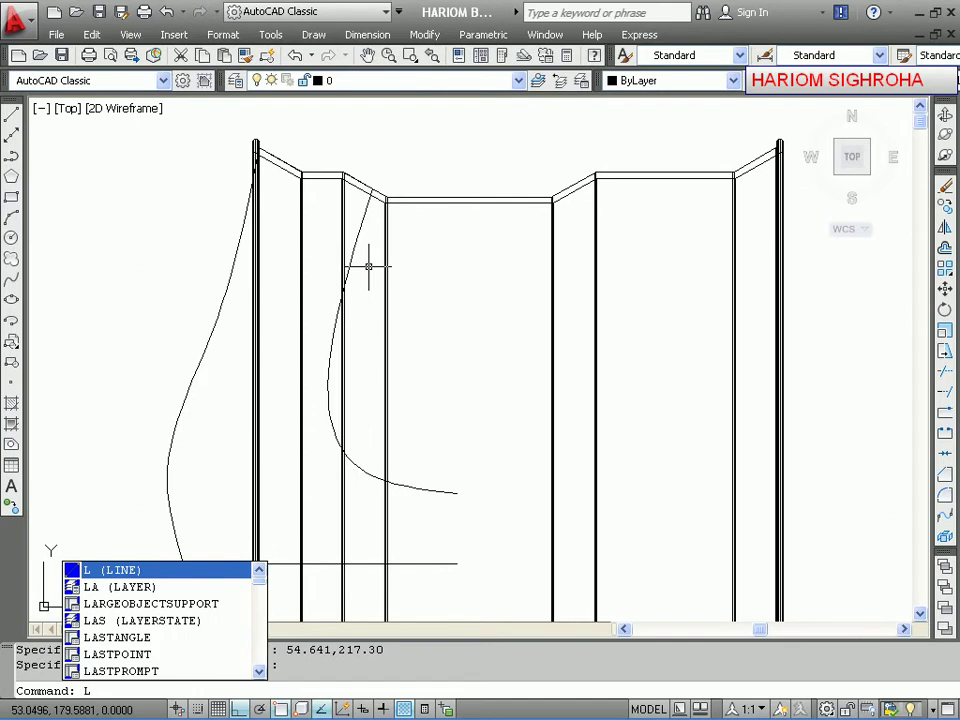
key(Return)
text(95.5,36.25)
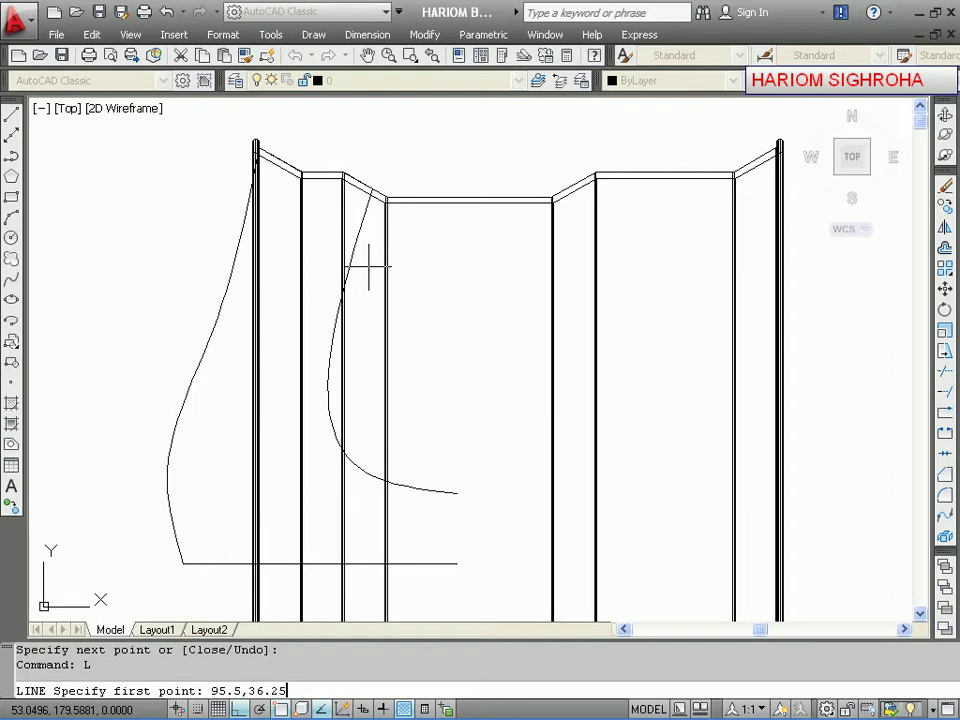
key(Return)
text(95.5,70)
key(Return)
key(Return)
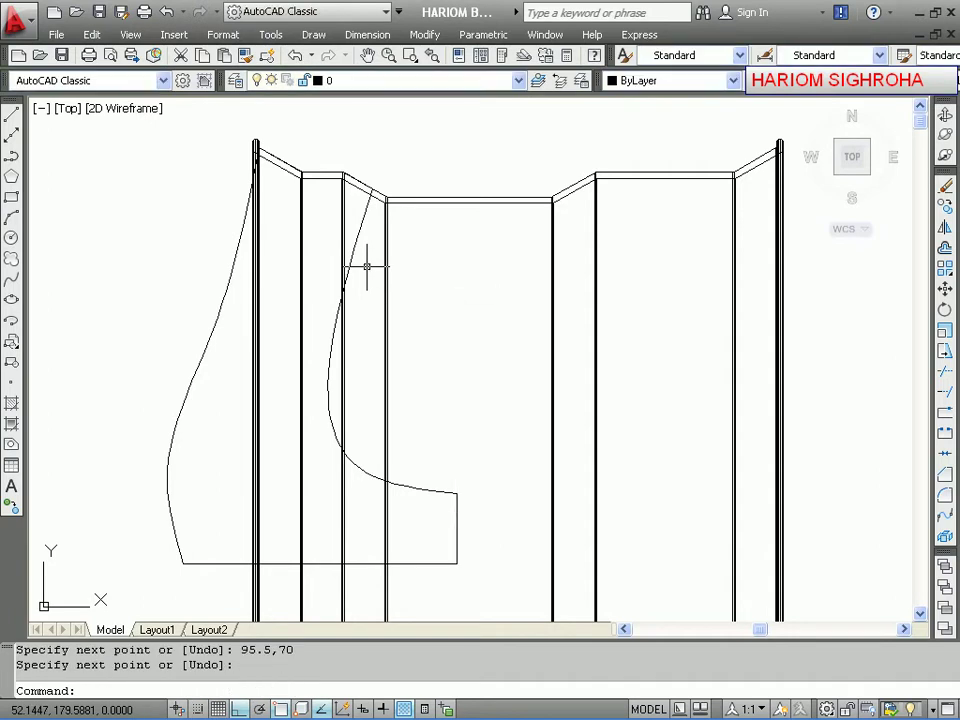
Step: Fillet the sloped-to-horizontal corner of the profile with radius 1
scroll(343, 189, up, 3)
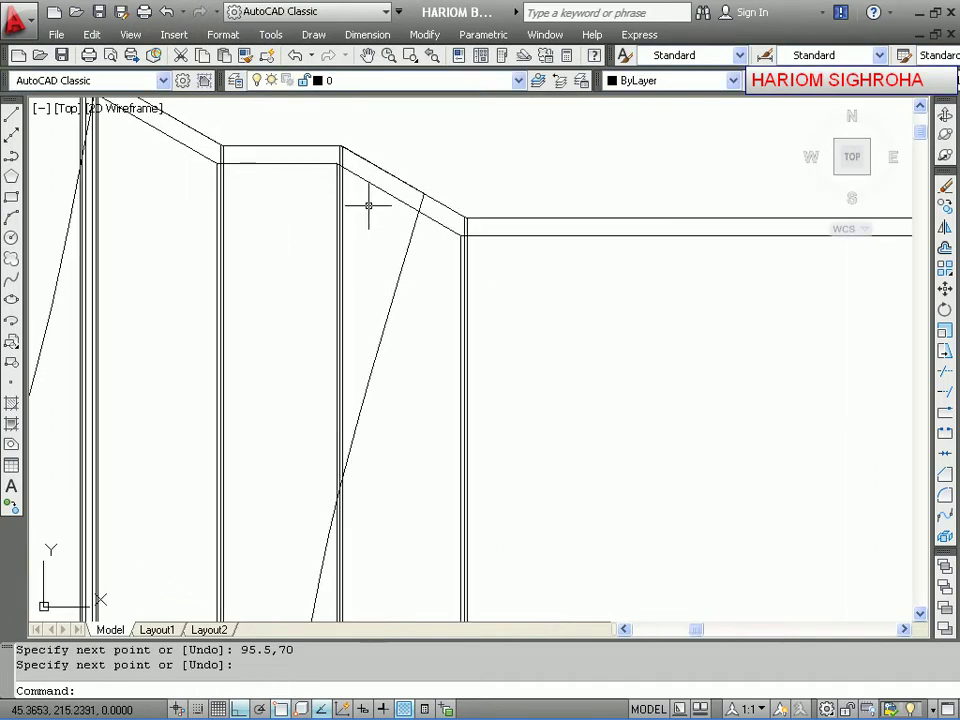
middle_drag(369, 204, 413, 315)
text(F)
key(Return)
text(R)
key(Return)
text(1)
key(Return)
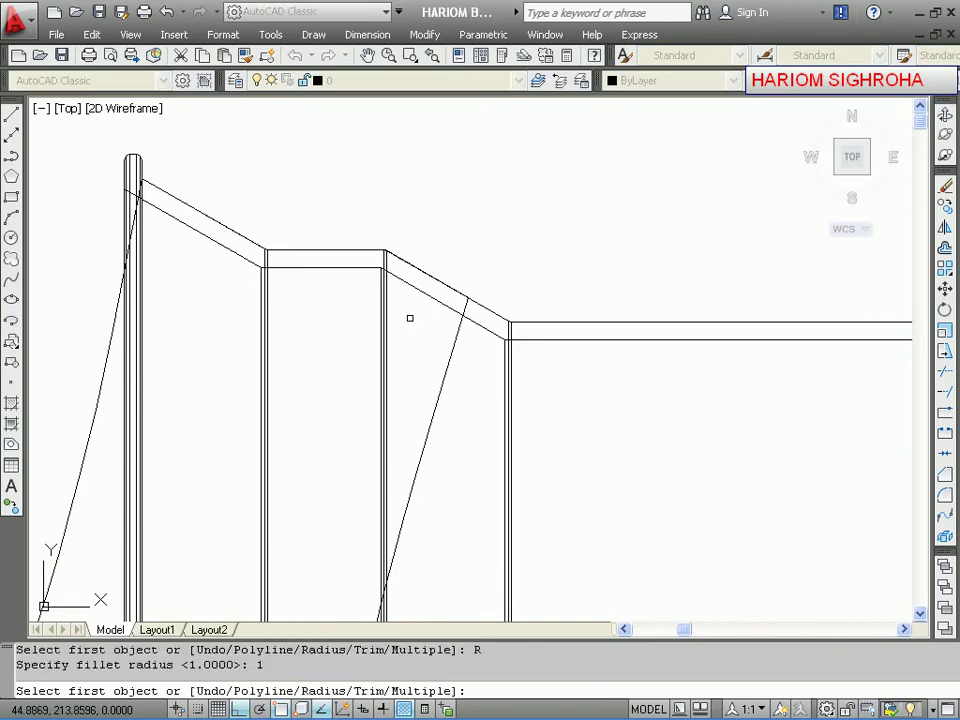
scroll(400, 260, up, 2)
scroll(403, 223, up, 2)
mouse_move(368, 206)
middle_down()
mouse_move(396, 262)
mouse_move(463, 326)
middle_up()
scroll(430, 300, up, 3)
scroll(409, 285, up, 1)
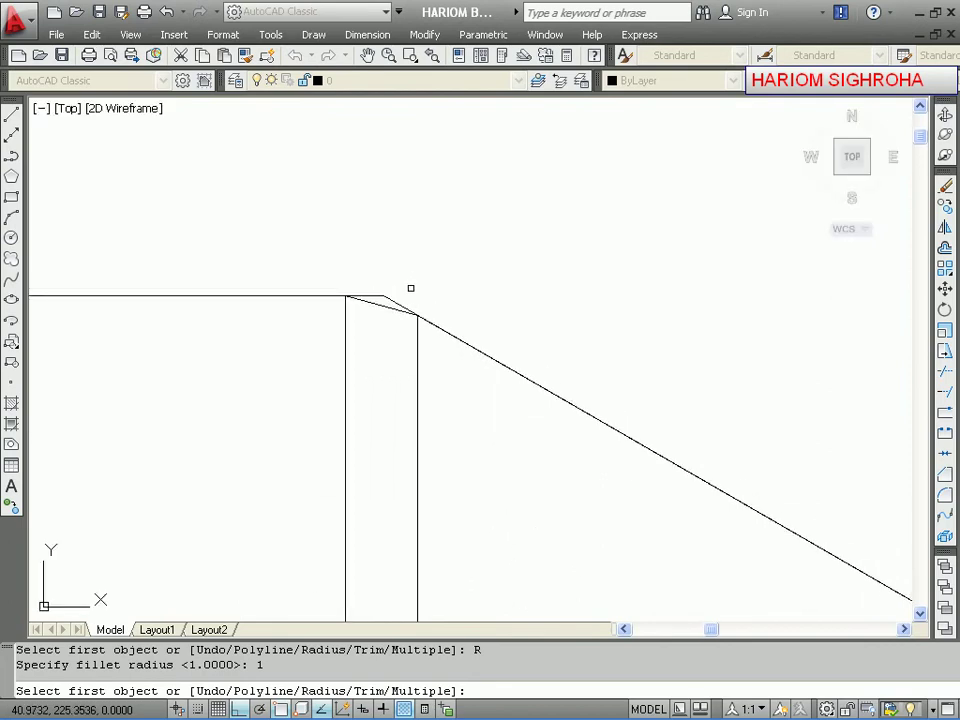
scroll(384, 316, up, 2)
click(384, 316)
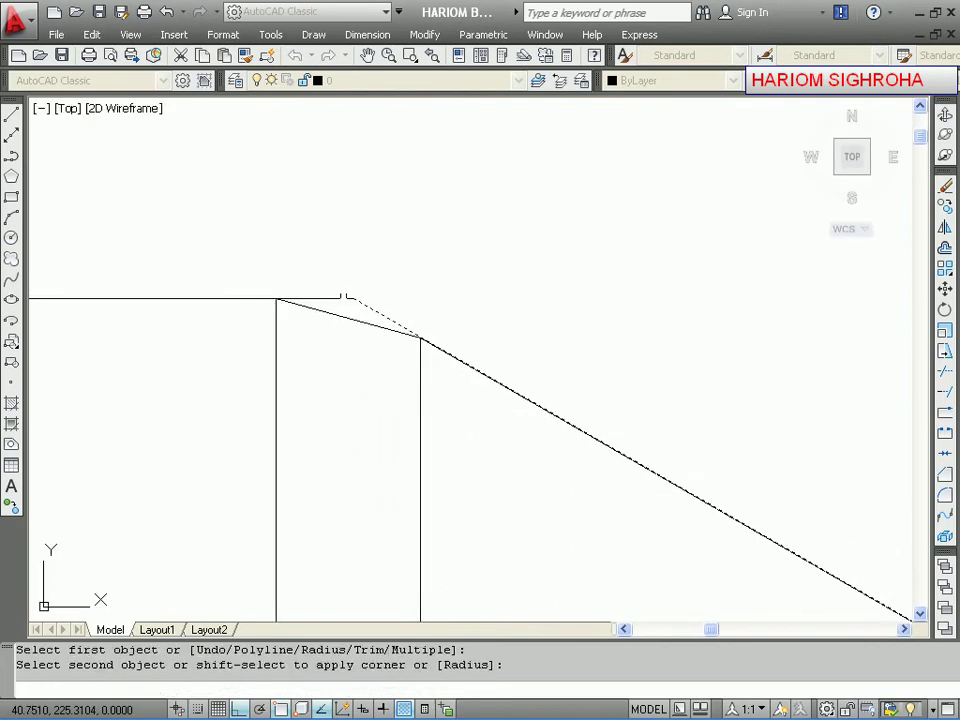
click(343, 297)
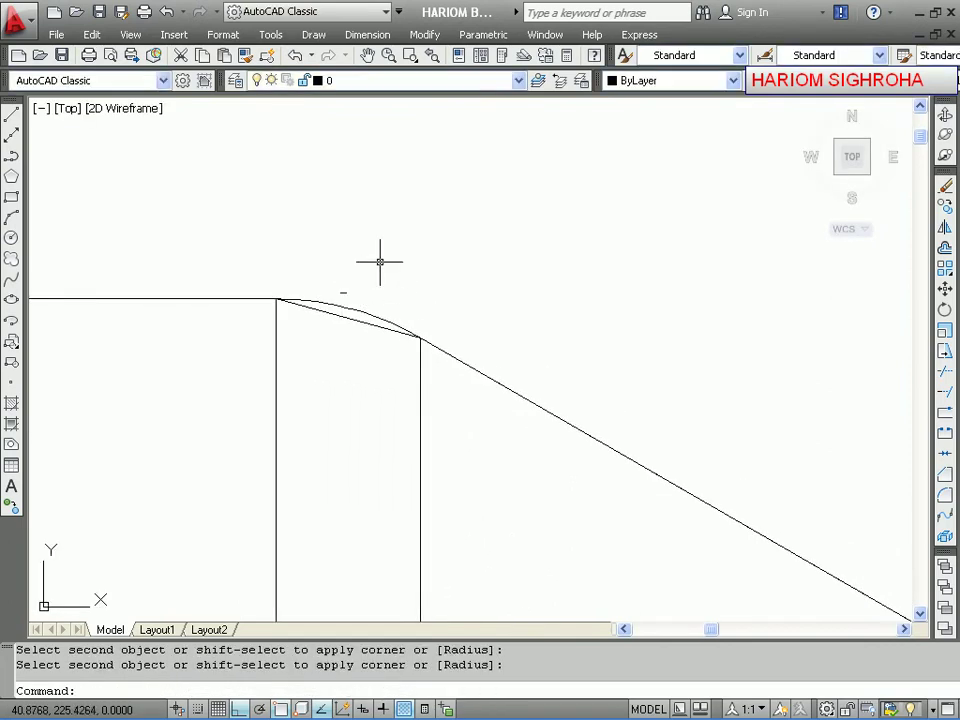
Step: Fillet the neighbouring horizontal-to-slanted corner with radius 1
scroll(380, 262, down, 4)
scroll(311, 306, down, 3)
scroll(279, 306, down, 3)
middle_drag(279, 306, 501, 312)
scroll(448, 300, down, 3)
scroll(326, 300, down, 2)
scroll(326, 300, up, 3)
scroll(330, 300, up, 2)
scroll(326, 317, up, 1)
scroll(320, 330, up, 4)
scroll(313, 339, up, 1)
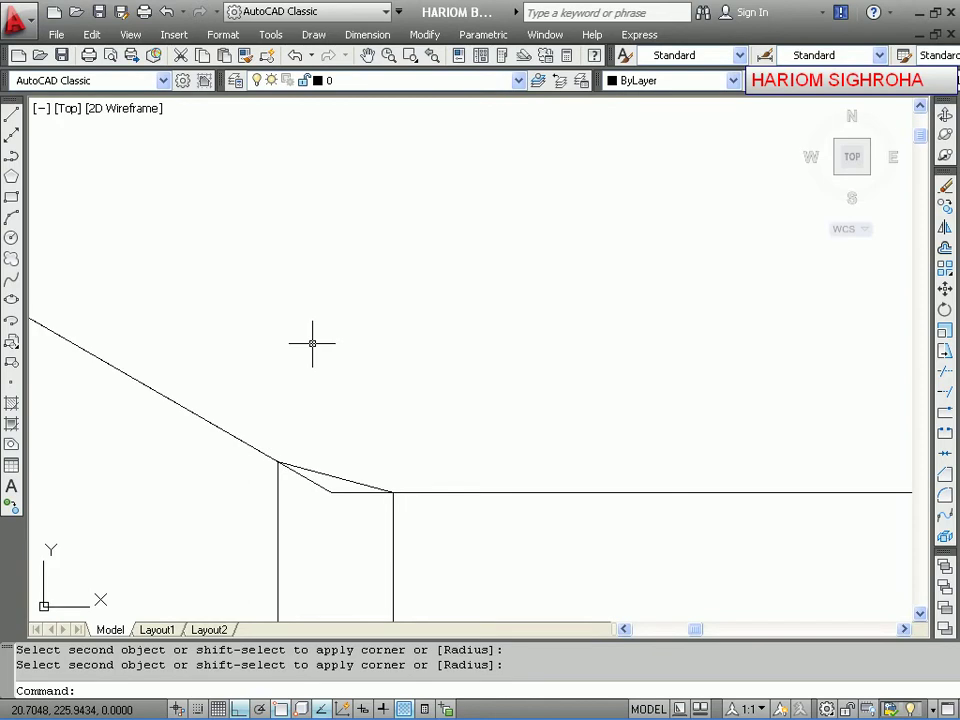
text(F)
key(Return)
text(R)
key(Return)
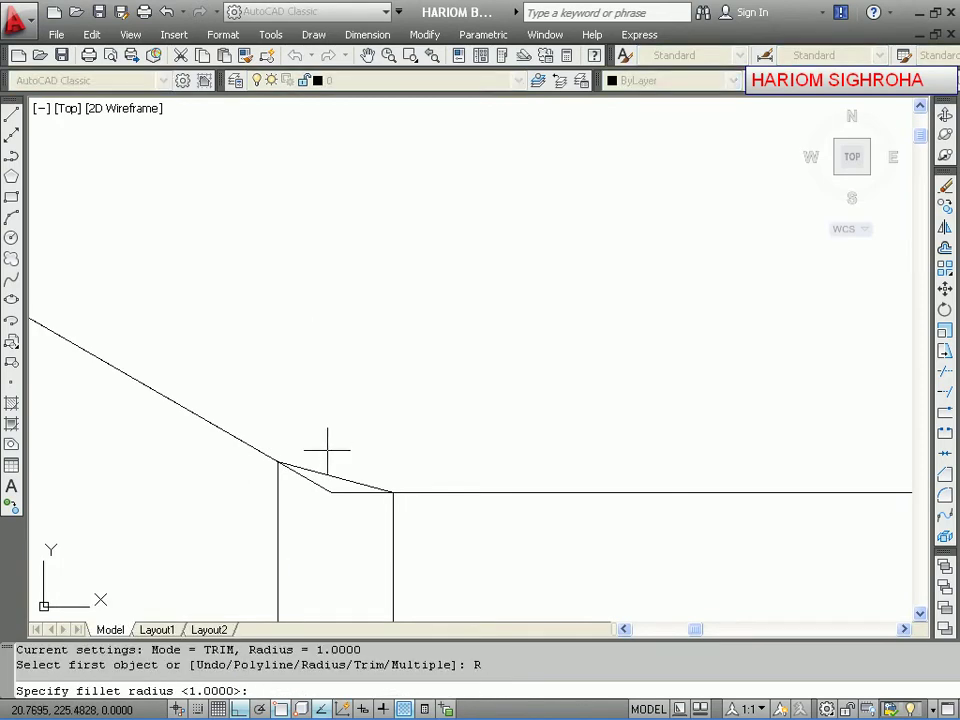
text(1)
key(Return)
click(345, 491)
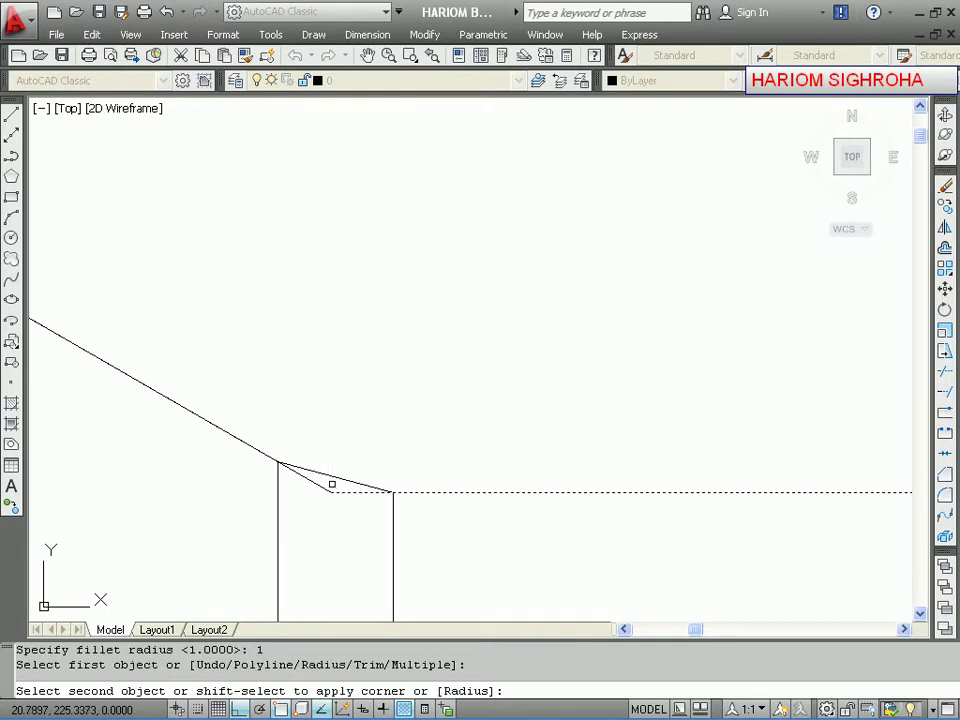
click(321, 473)
scroll(347, 411, down, 2)
scroll(380, 412, down, 1)
scroll(431, 414, down, 2)
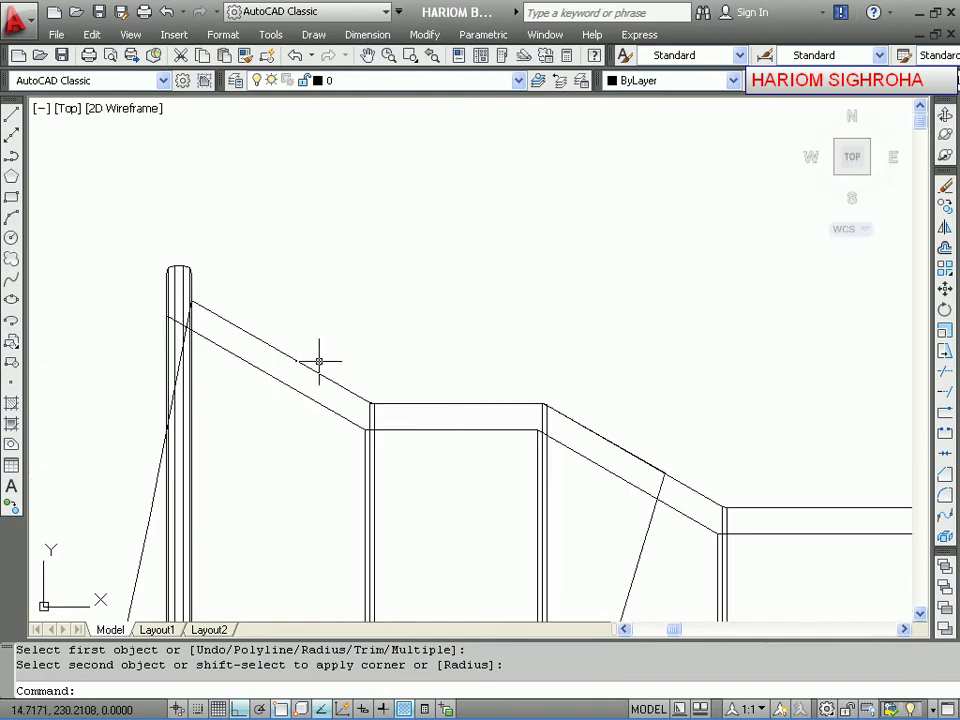
scroll(300, 340, down, 1)
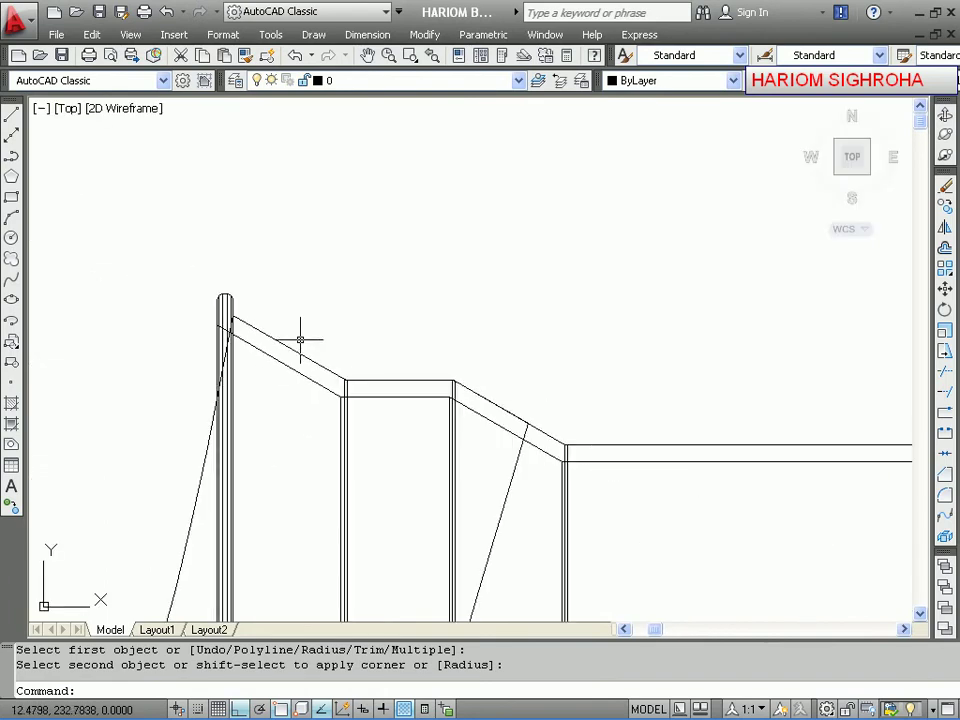
Step: Start a REGION and select the upper sloped line, a corner arc and the horizontal line
text(REG)
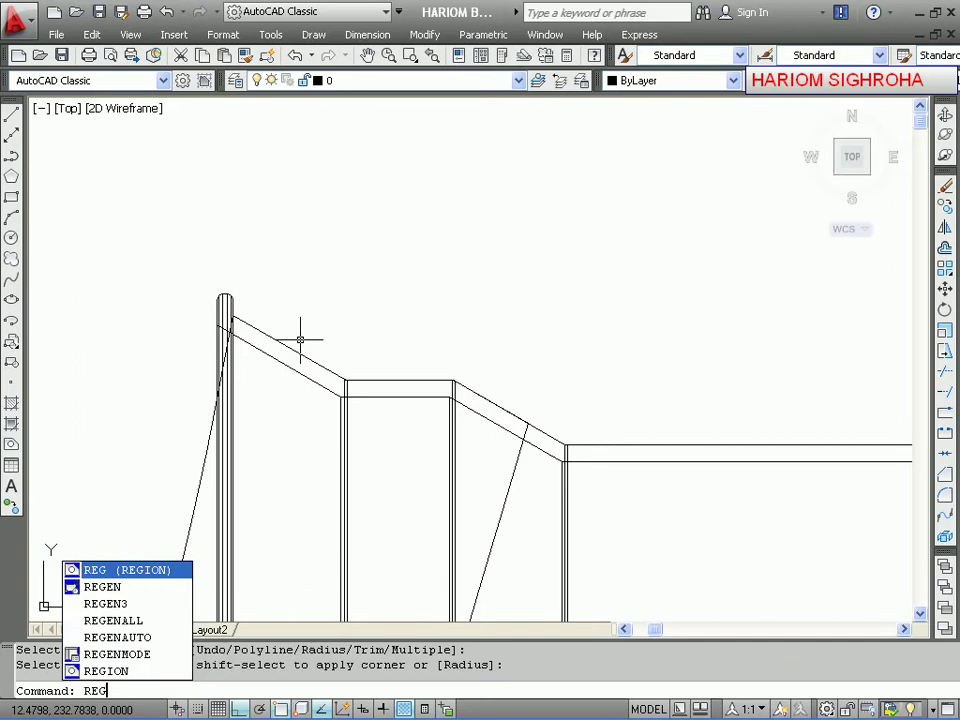
key(Return)
scroll(307, 351, up, 3)
scroll(320, 365, up, 3)
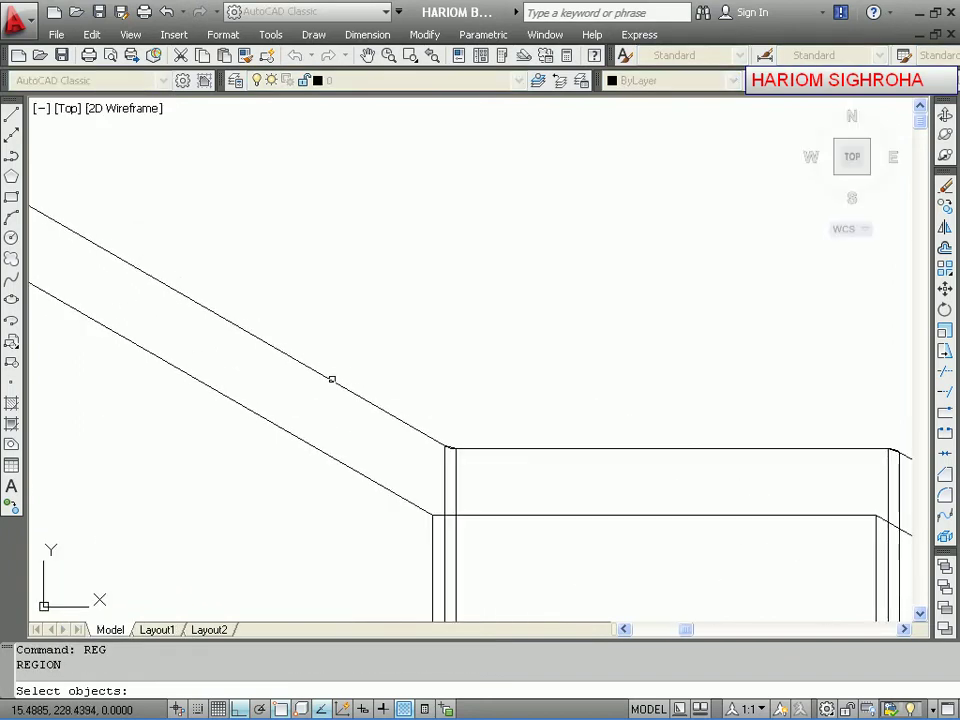
click(331, 381)
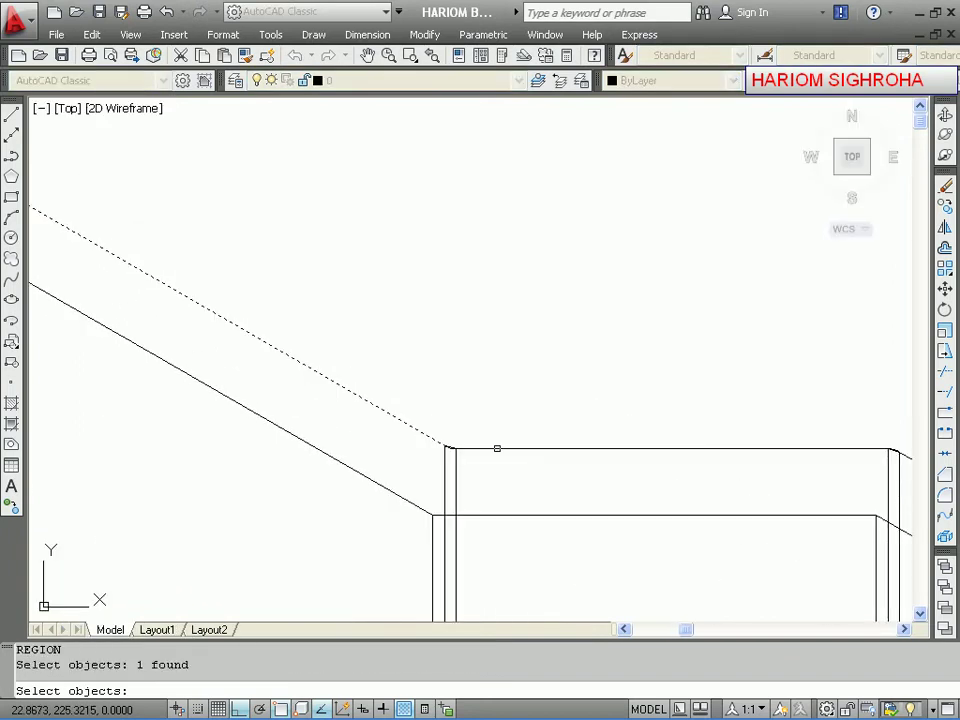
scroll(428, 445, up, 2)
scroll(428, 443, up, 1)
scroll(425, 435, up, 2)
scroll(422, 420, up, 1)
scroll(472, 450, up, 1)
click(491, 434)
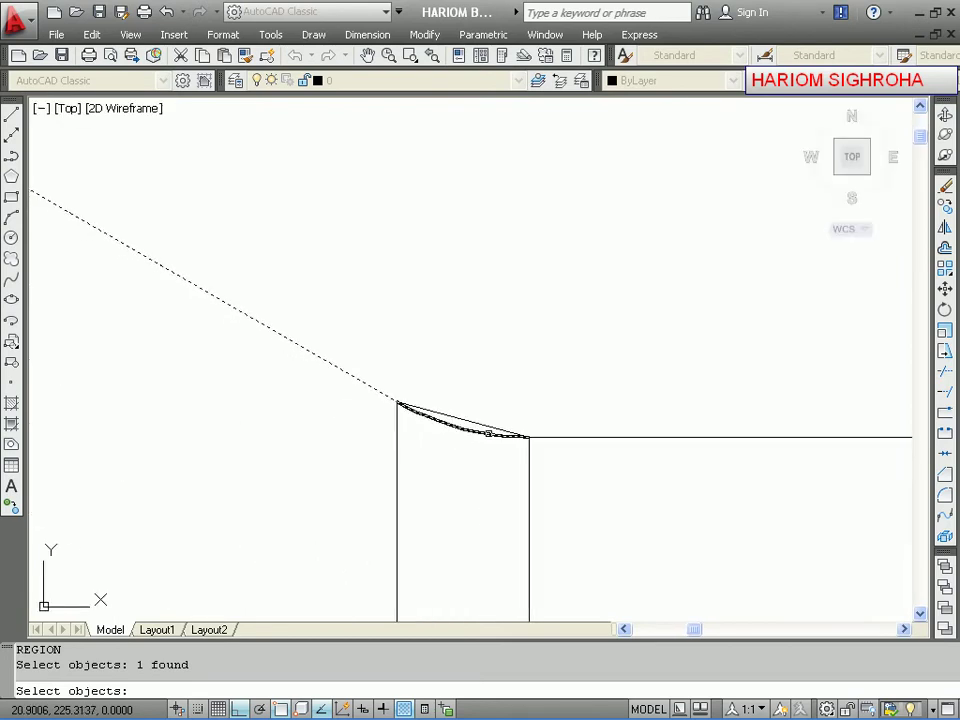
click(540, 437)
Step: Select the remaining arcs, slanted lines and bottom edges to create the closed region
scroll(549, 436, down, 4)
scroll(549, 436, down, 5)
middle_drag(821, 465, 634, 466)
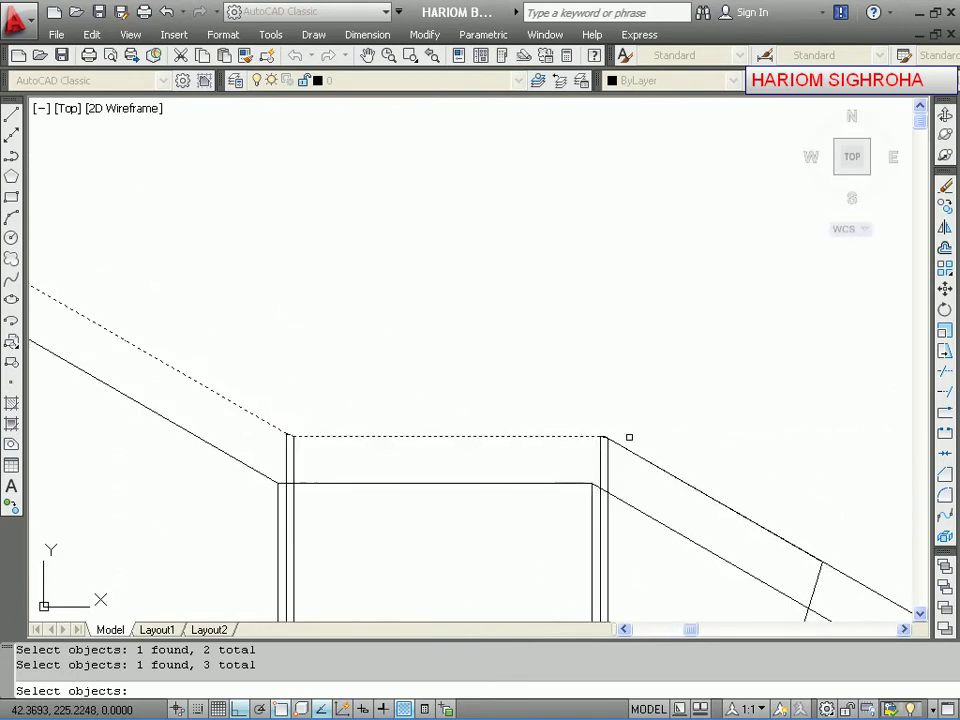
scroll(577, 438, down, 4)
scroll(632, 435, up, 4)
scroll(632, 435, up, 3)
scroll(575, 430, up, 3)
scroll(545, 435, up, 3)
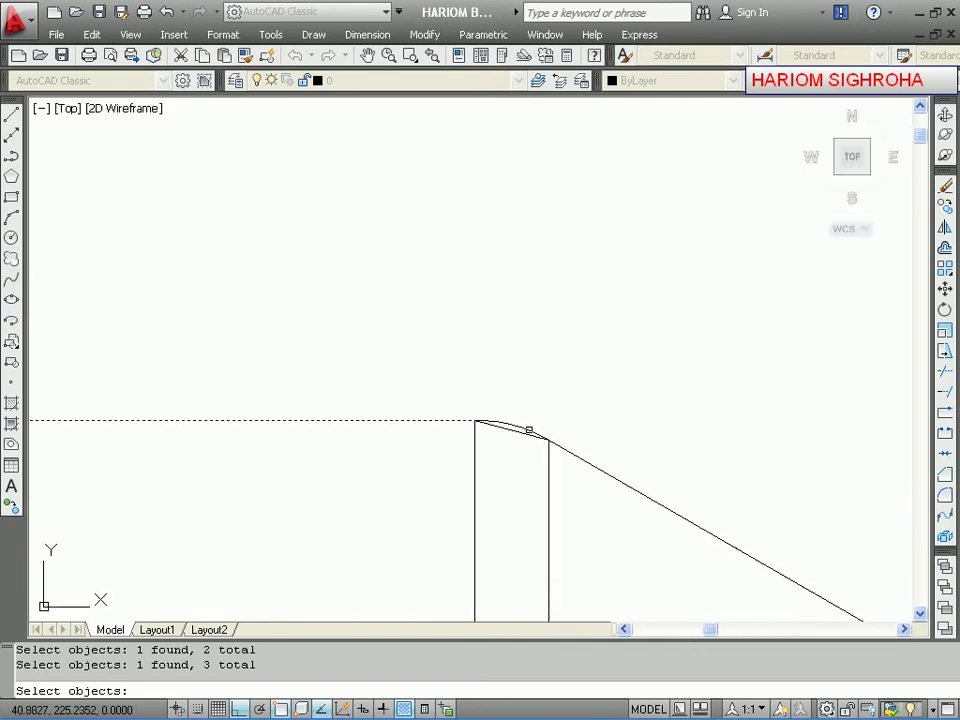
click(521, 427)
scroll(620, 460, down, 1)
scroll(675, 476, down, 1)
middle_drag(677, 478, 470, 392)
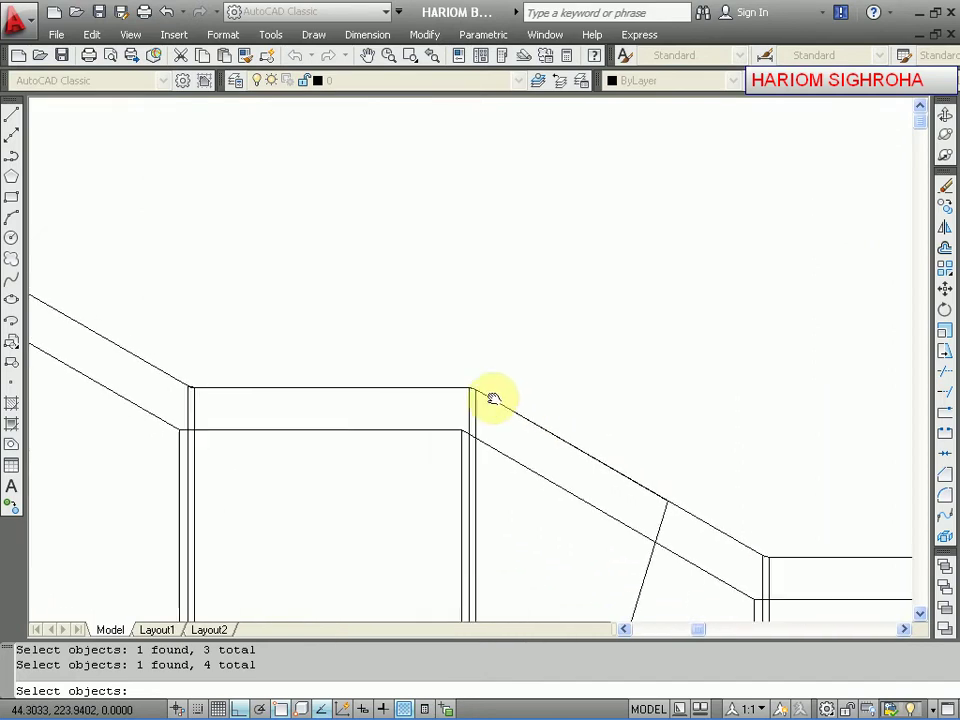
click(511, 422)
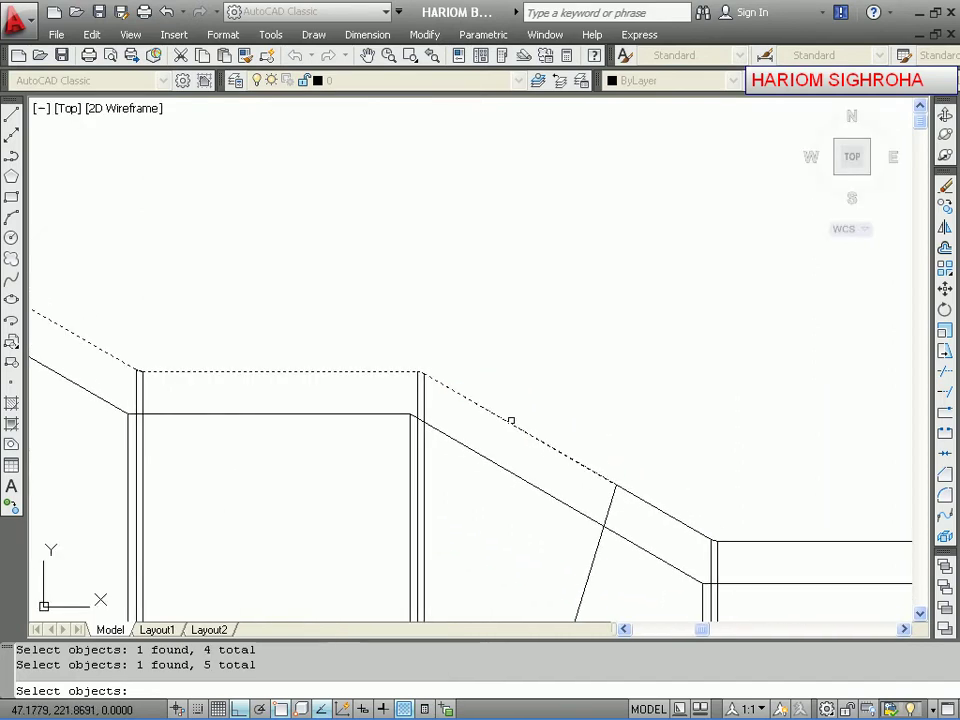
click(610, 507)
scroll(610, 507, down, 2)
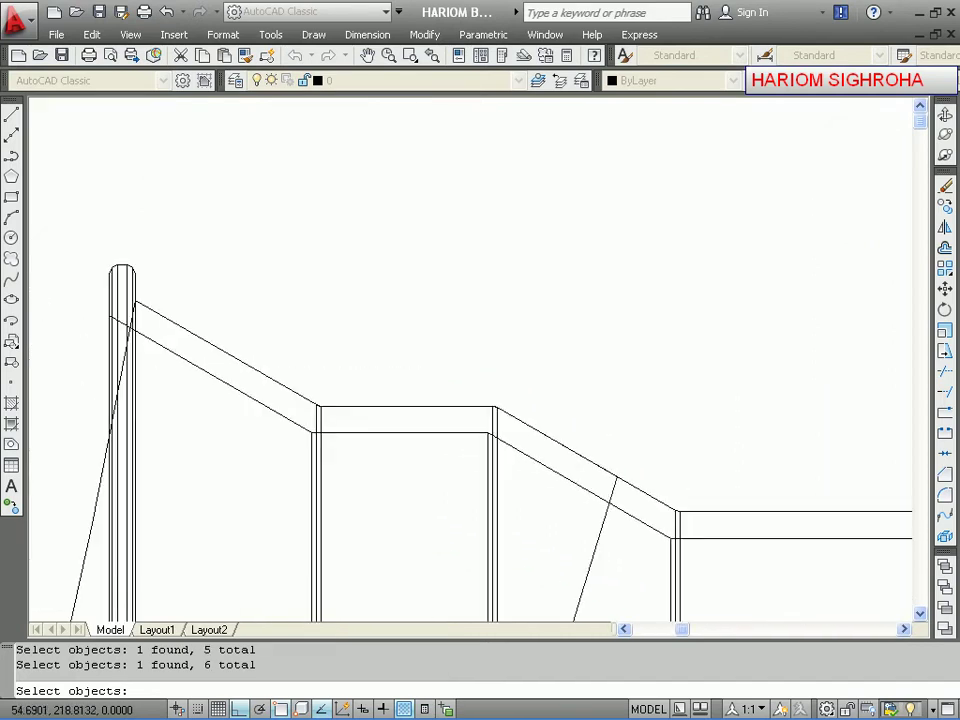
scroll(610, 507, down, 3)
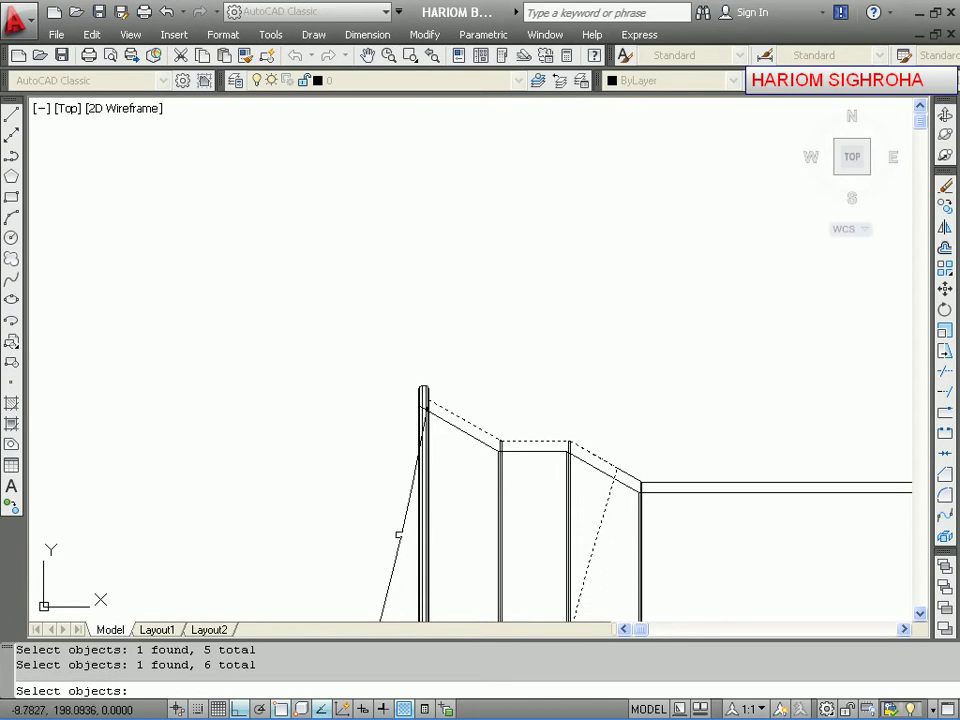
click(398, 535)
scroll(490, 483, down, 3)
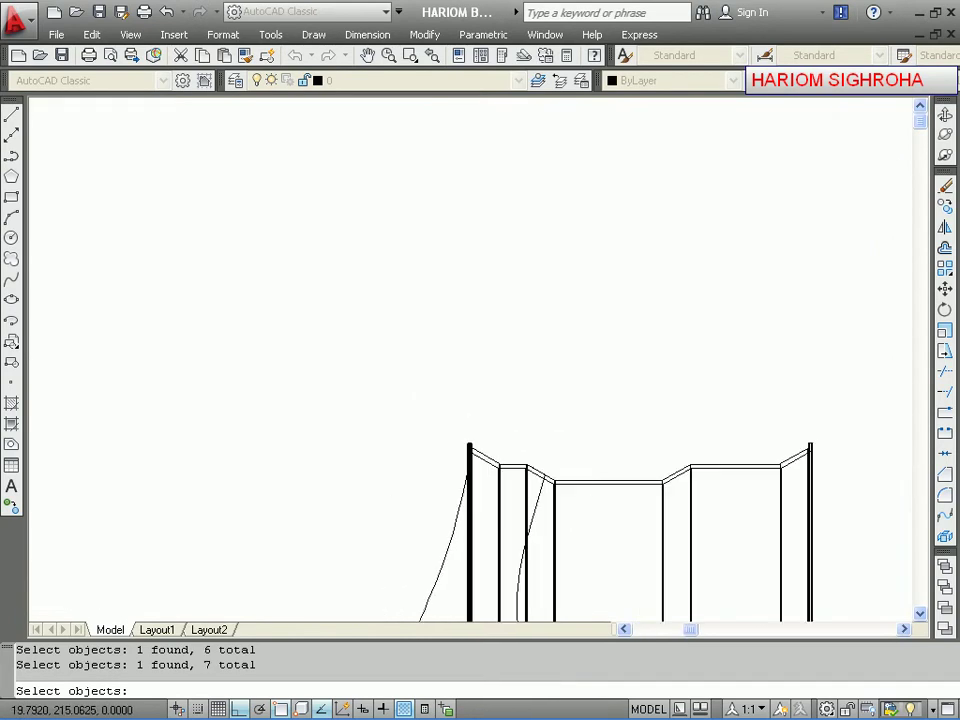
scroll(504, 510, up, 3)
middle_drag(525, 377, 551, 272)
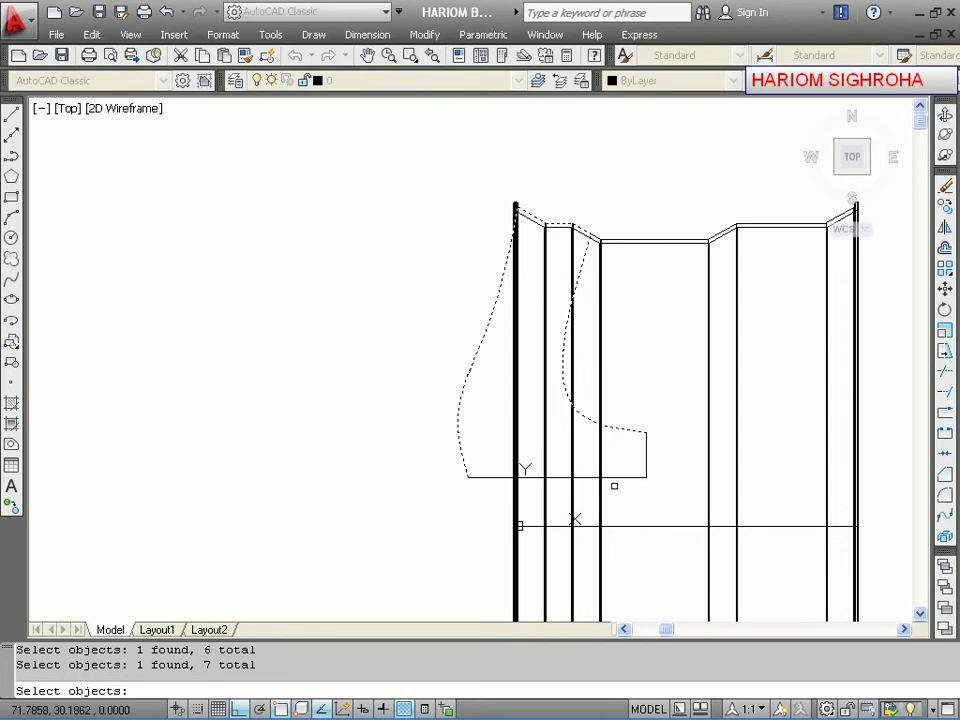
click(643, 458)
click(633, 476)
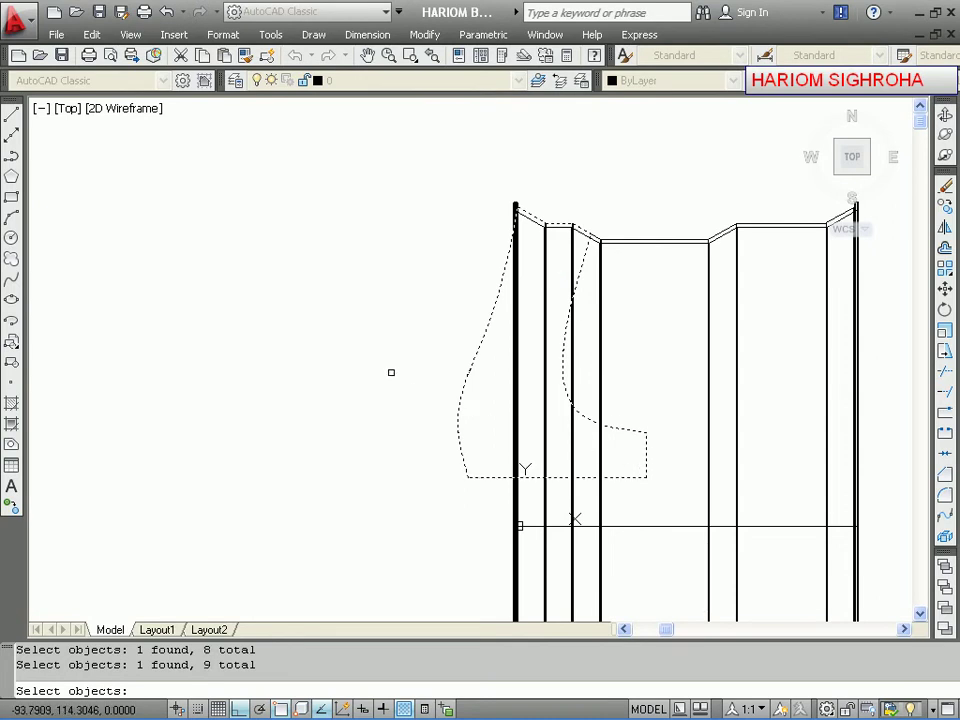
key(Return)
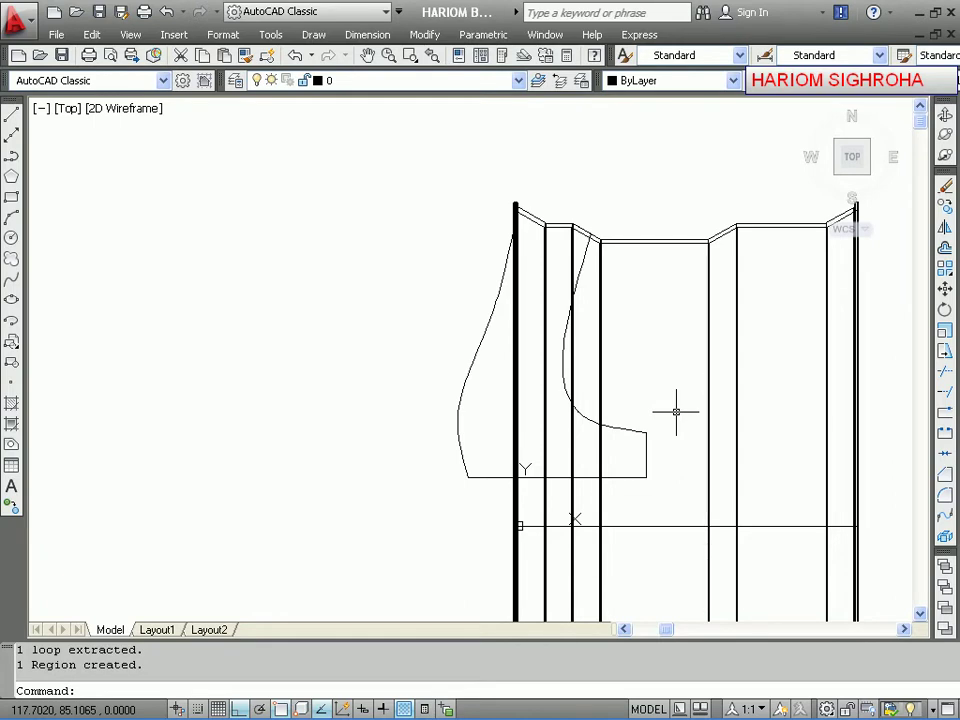
Step: Select the rim profile region for REVOLVE, correcting a mistaken window selection
text(REV)
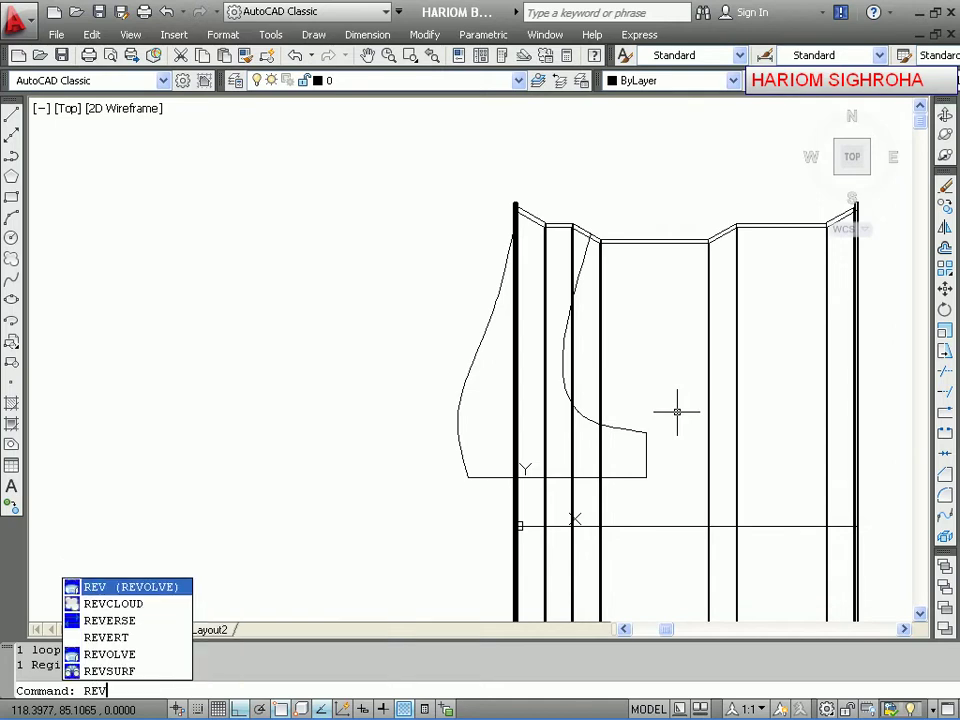
key(Return)
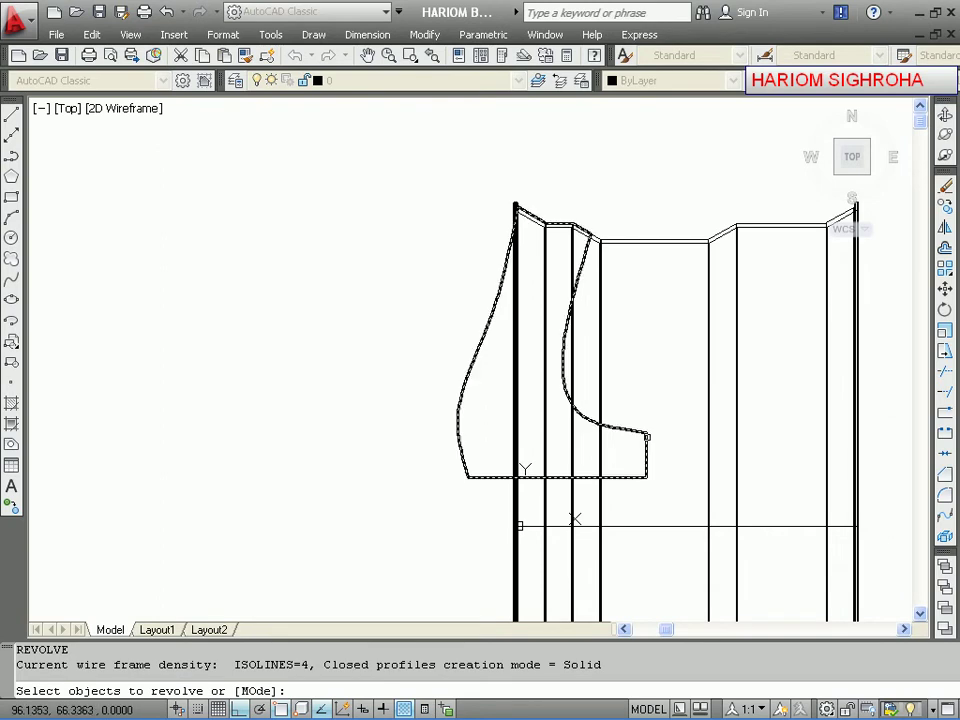
click(646, 437)
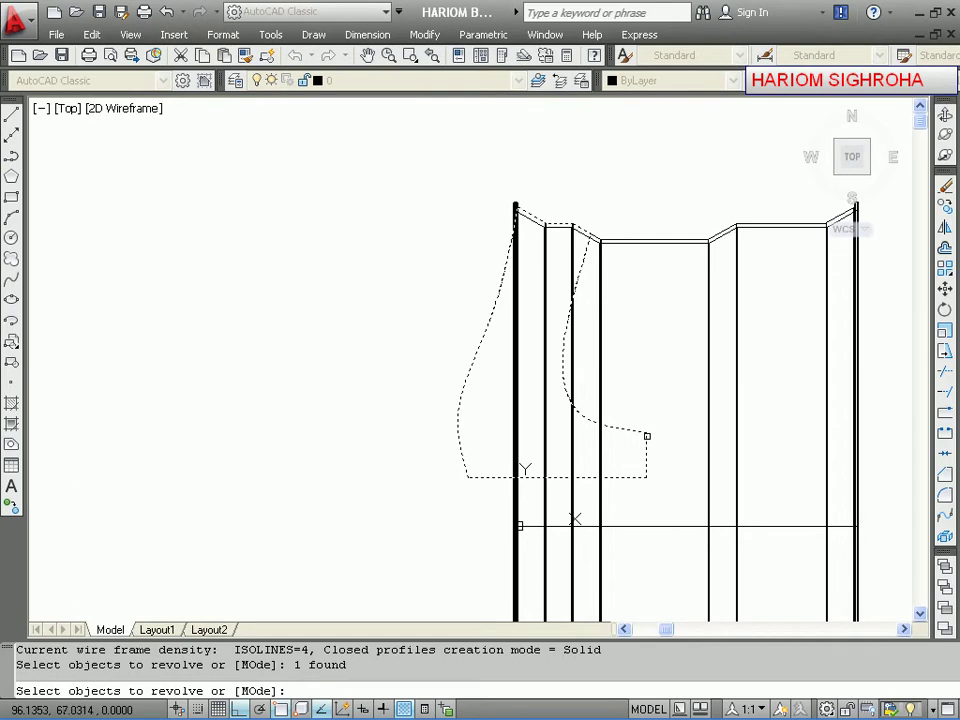
text(40,0)
key(Return)
text(250,0)
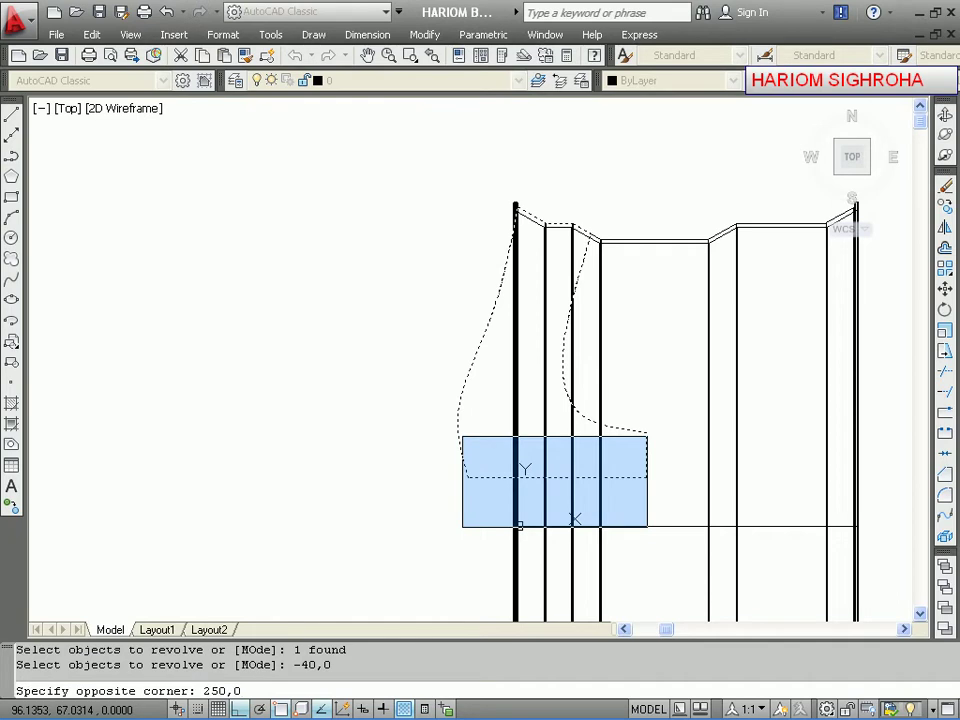
key(Escape)
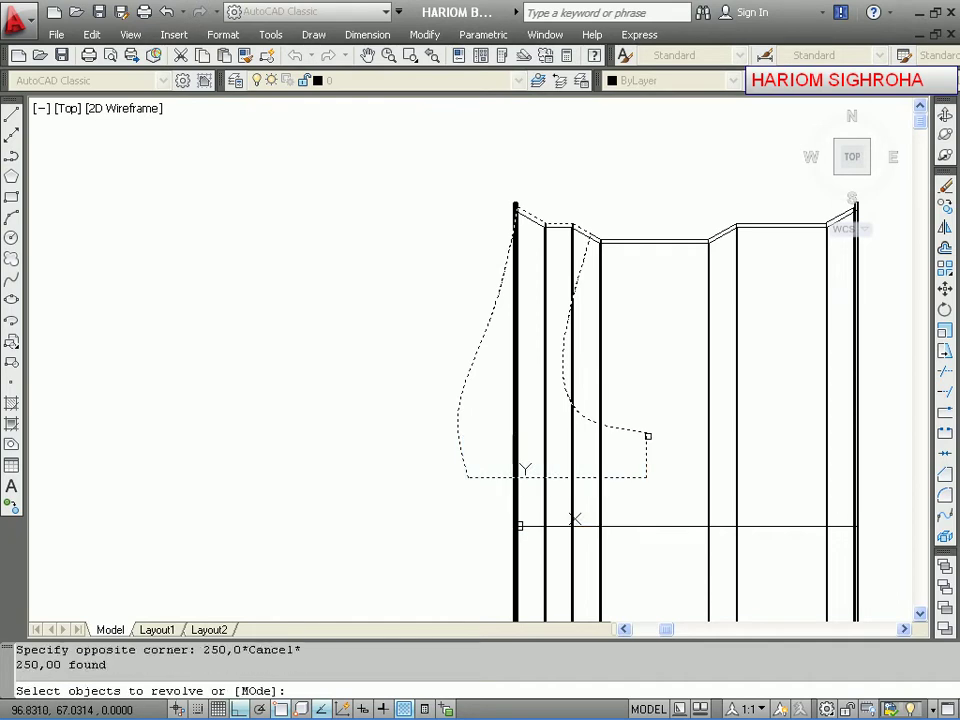
text(R)
key(Return)
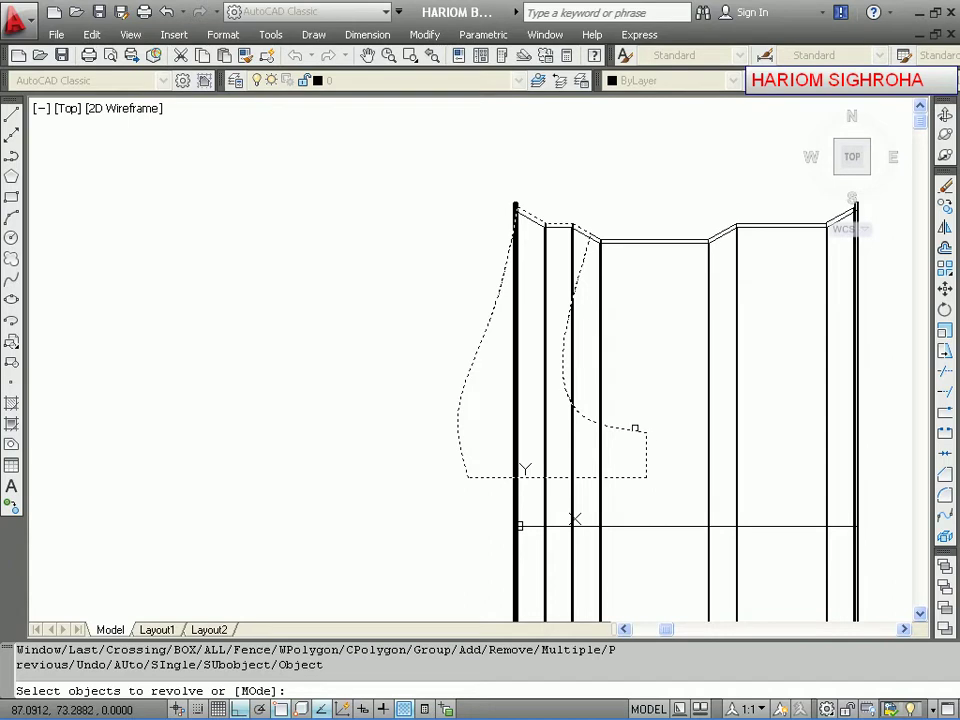
click(575, 519)
right_click(651, 398)
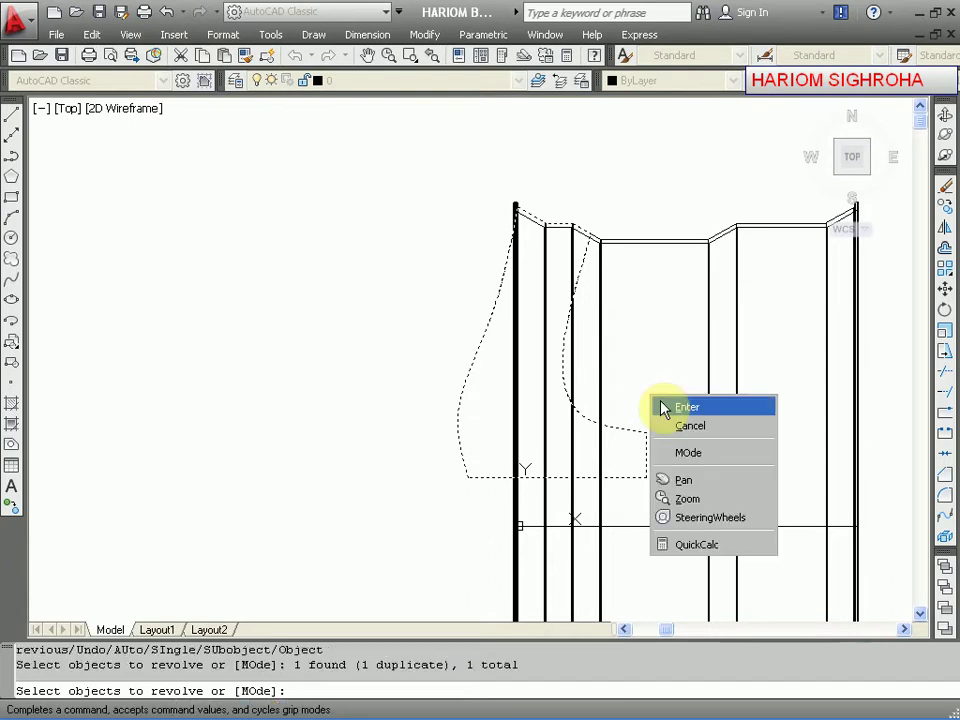
click(660, 405)
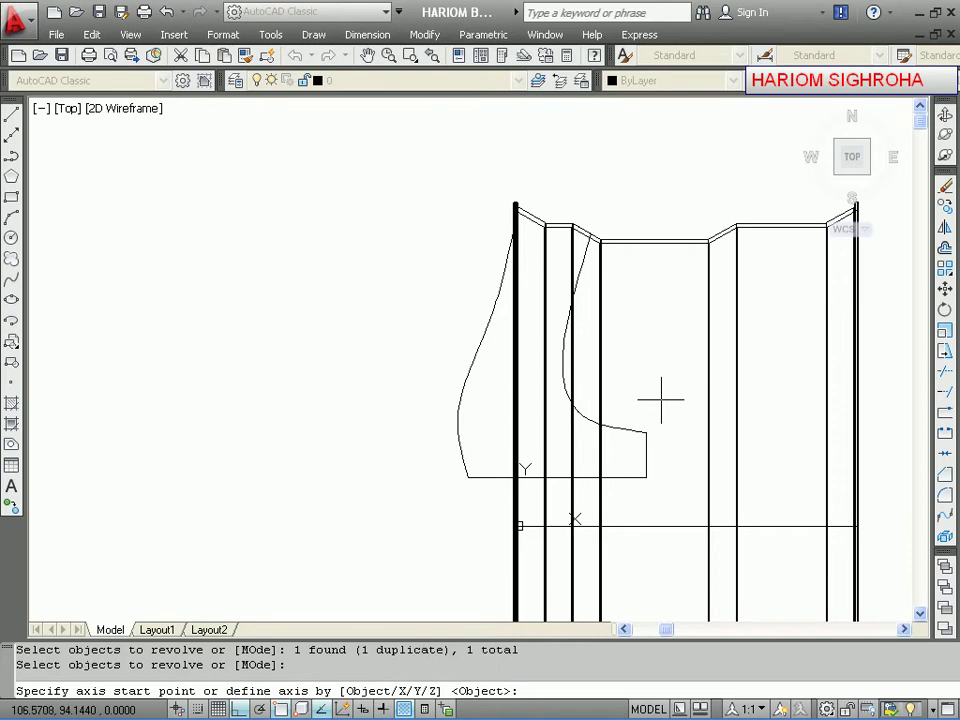
Step: Revolve the region 360° about the axis from -40,0 to 250,0
text(-40,0)
key(Return)
text(250,0)
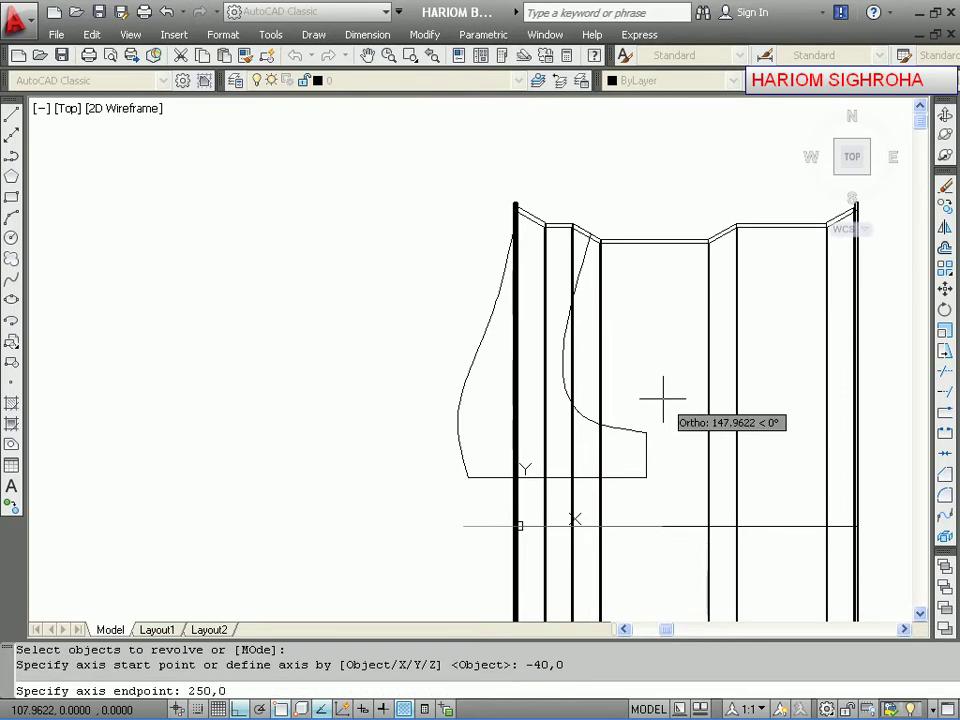
key(Return)
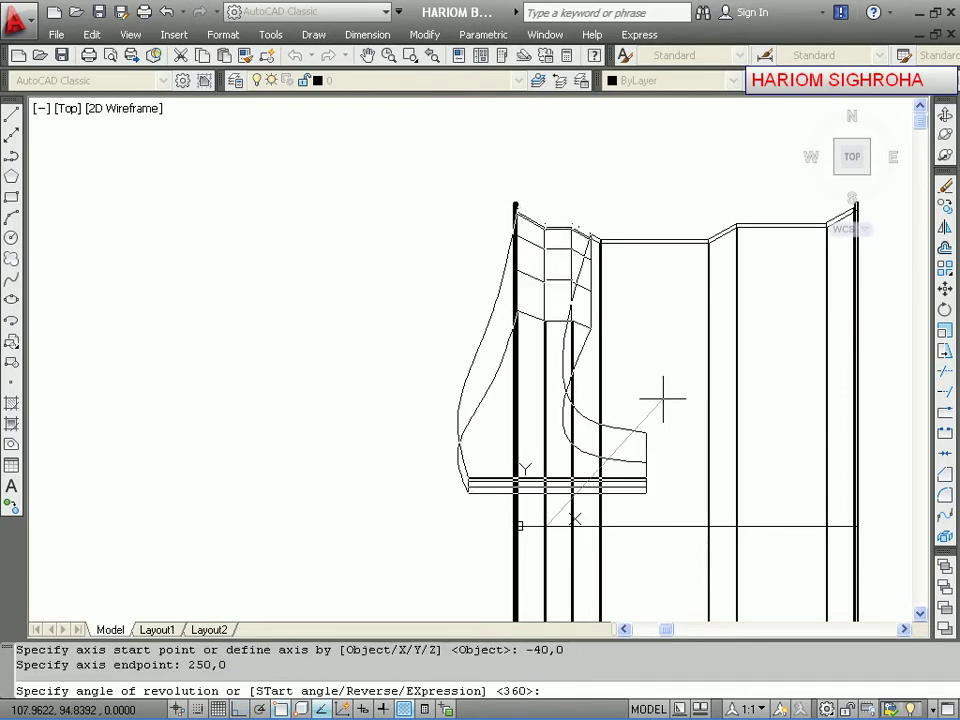
text(360)
key(Return)
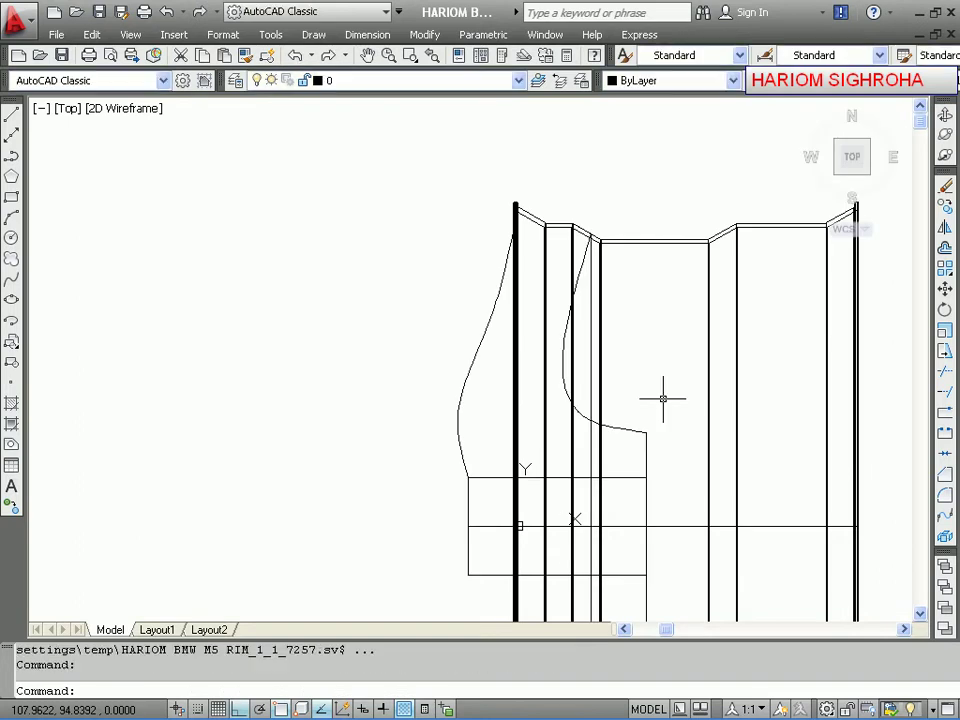
scroll(663, 398, down, 2)
scroll(666, 430, down, 2)
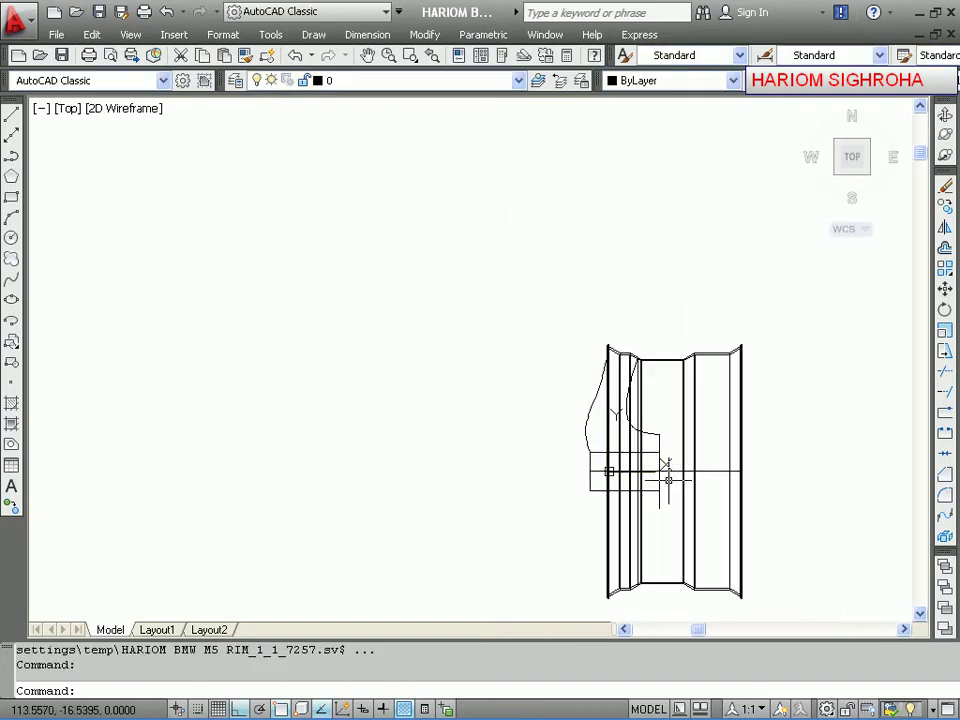
scroll(645, 420, up, 3)
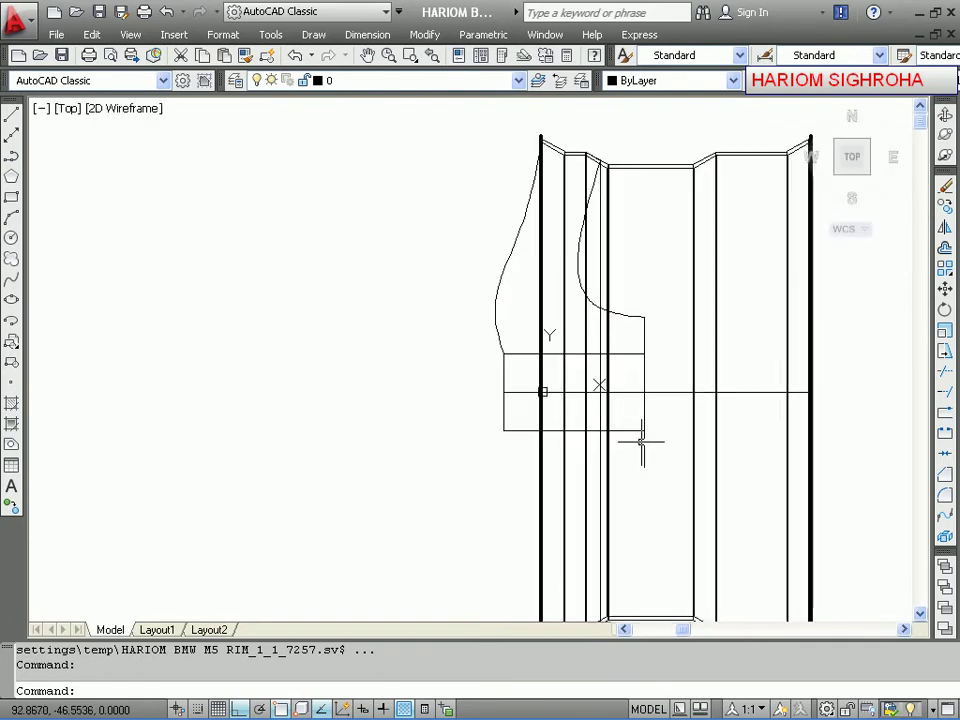
scroll(641, 440, up, 1)
click(636, 426)
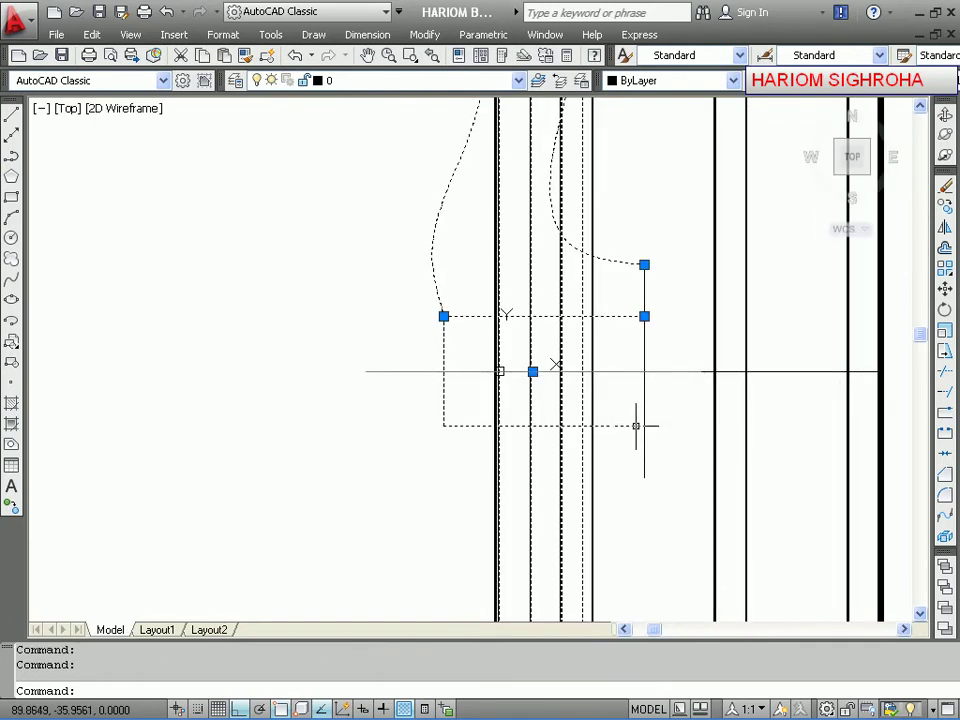
scroll(638, 440, down, 4)
key(Escape)
key(Escape)
click(634, 433)
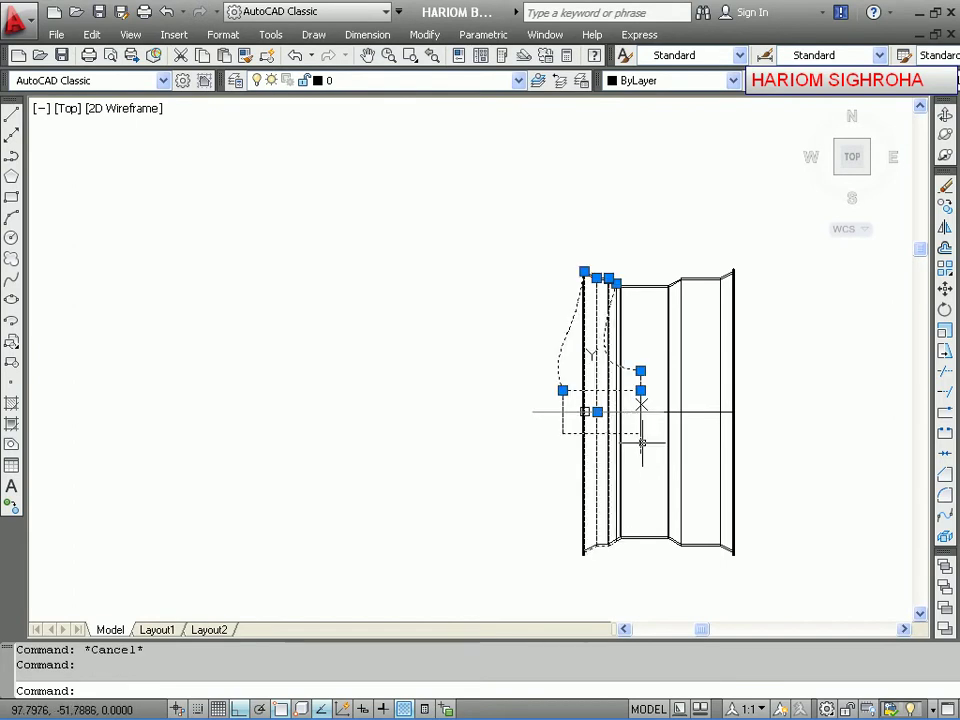
key(Escape)
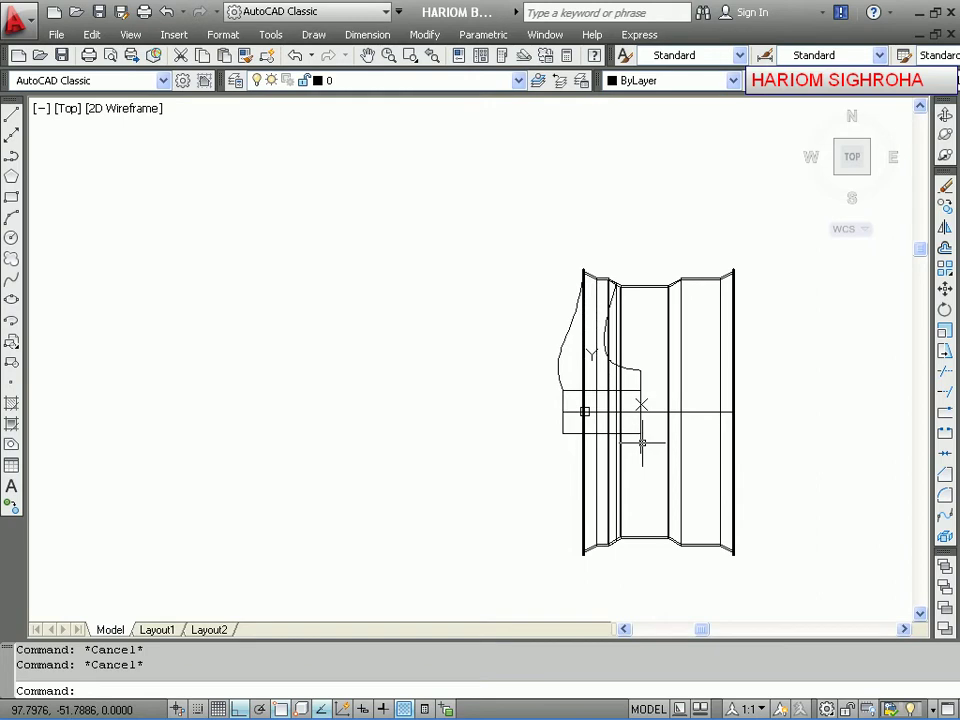
click(121, 110)
click(160, 220)
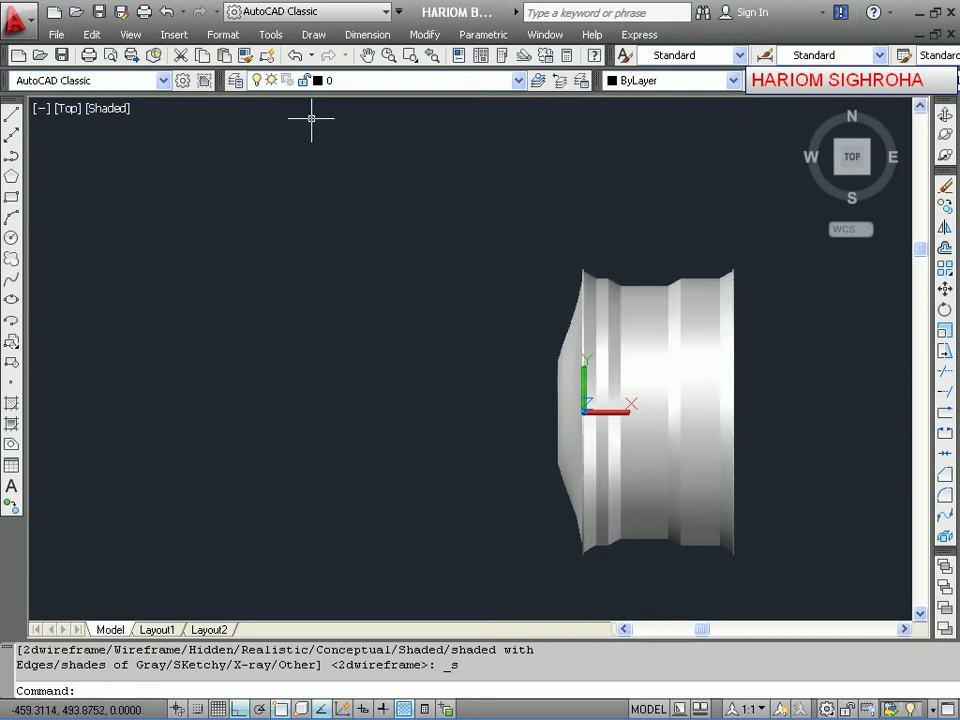
click(294, 56)
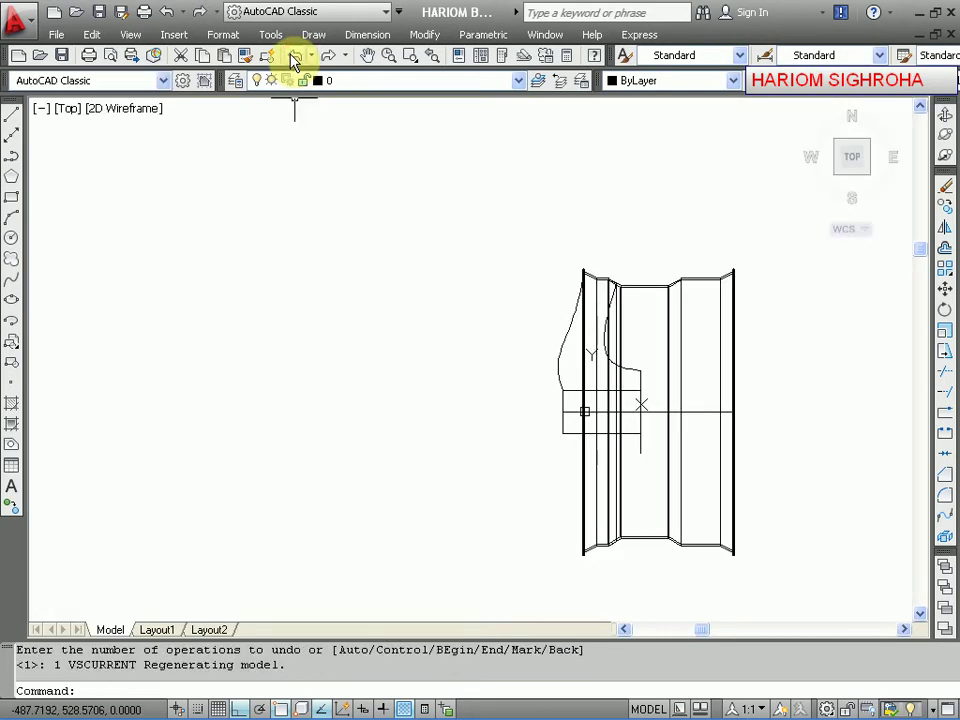
click(328, 56)
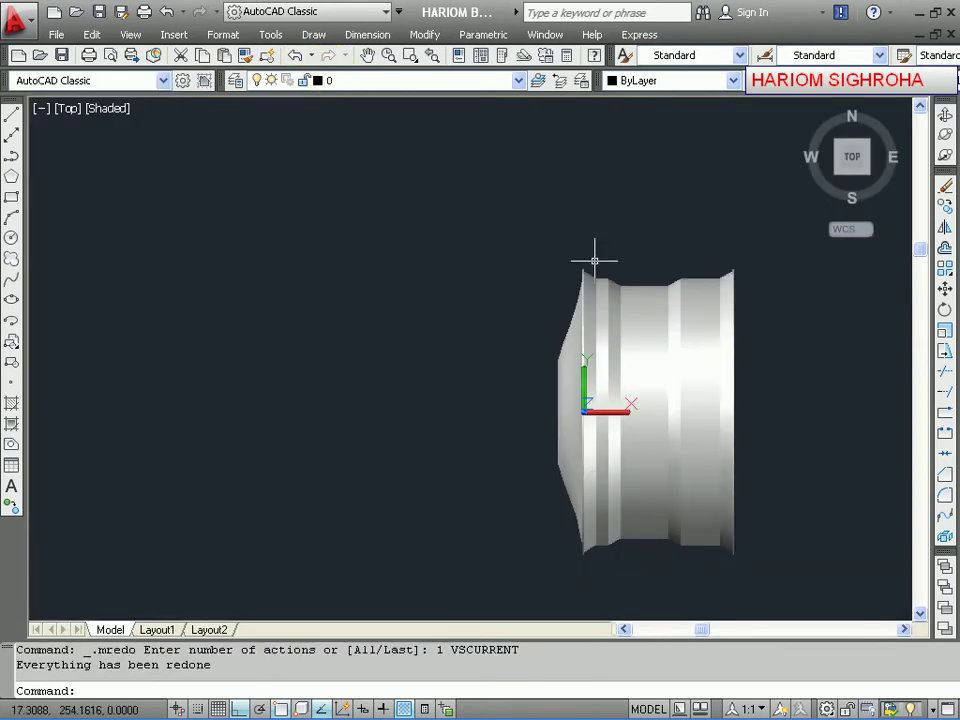
click(294, 56)
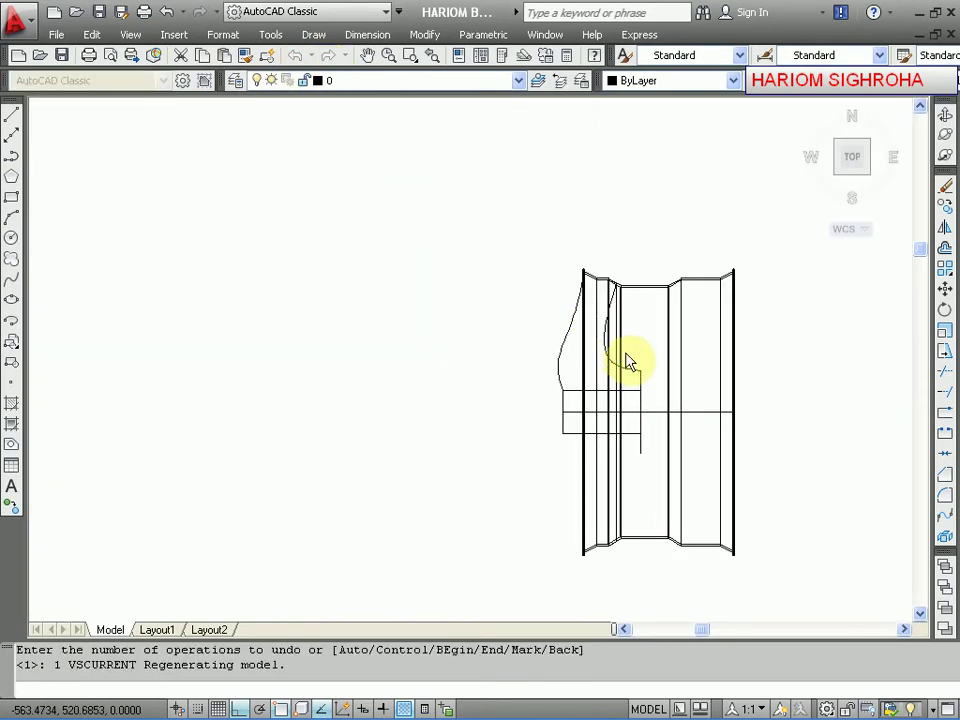
middle_drag(628, 362, 392, 334)
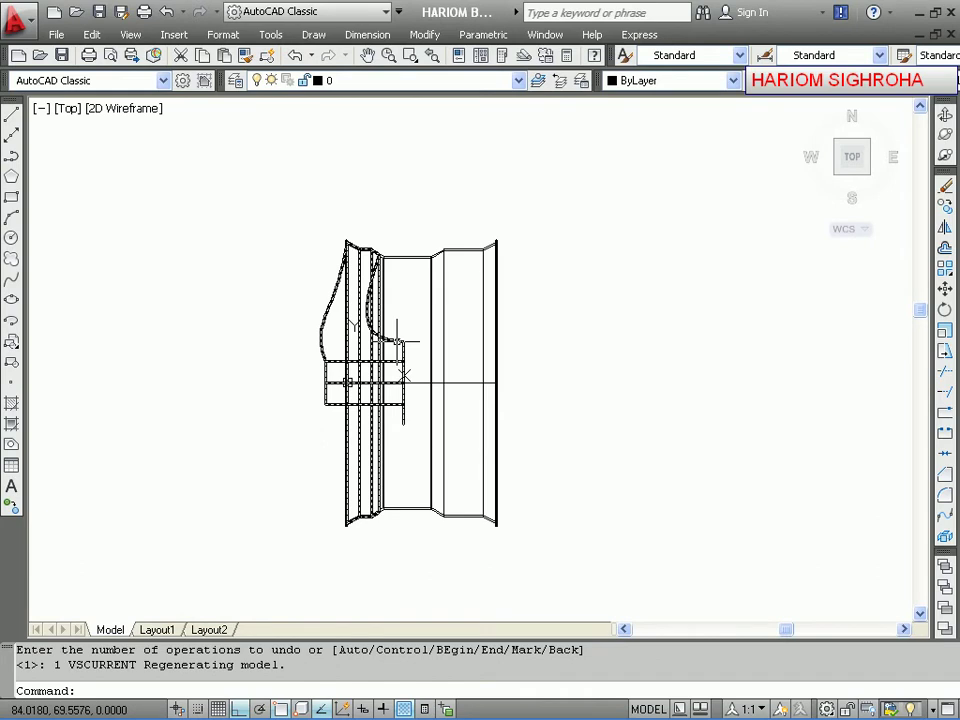
text(L)
Step: Begin the outline at 100,60, rising to 100,66 and running left to 16,66
key(Return)
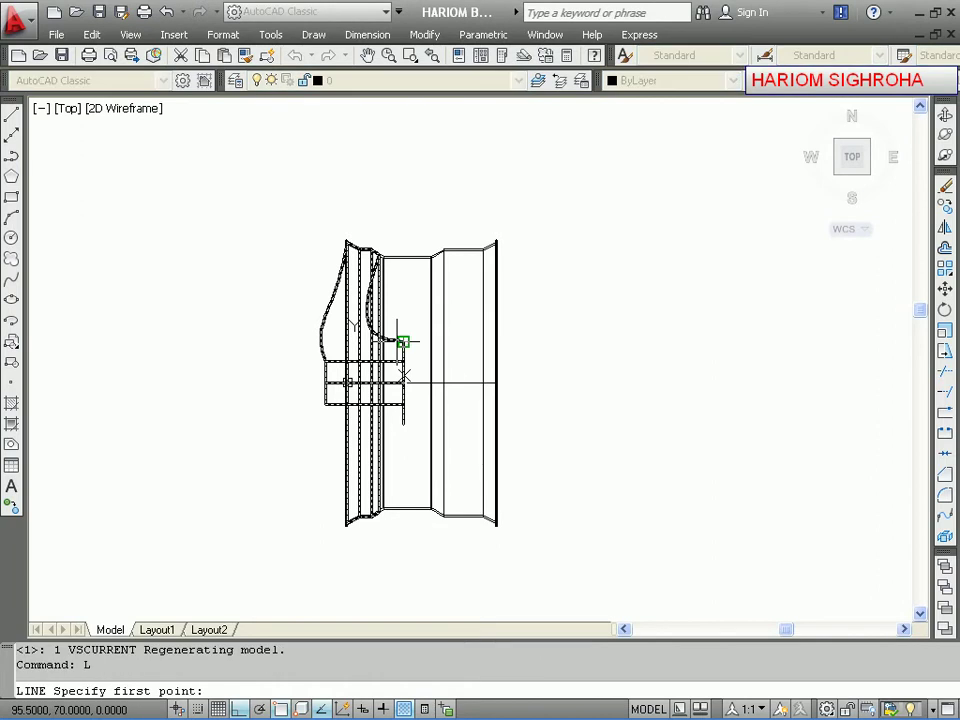
text(100,60)
key(Return)
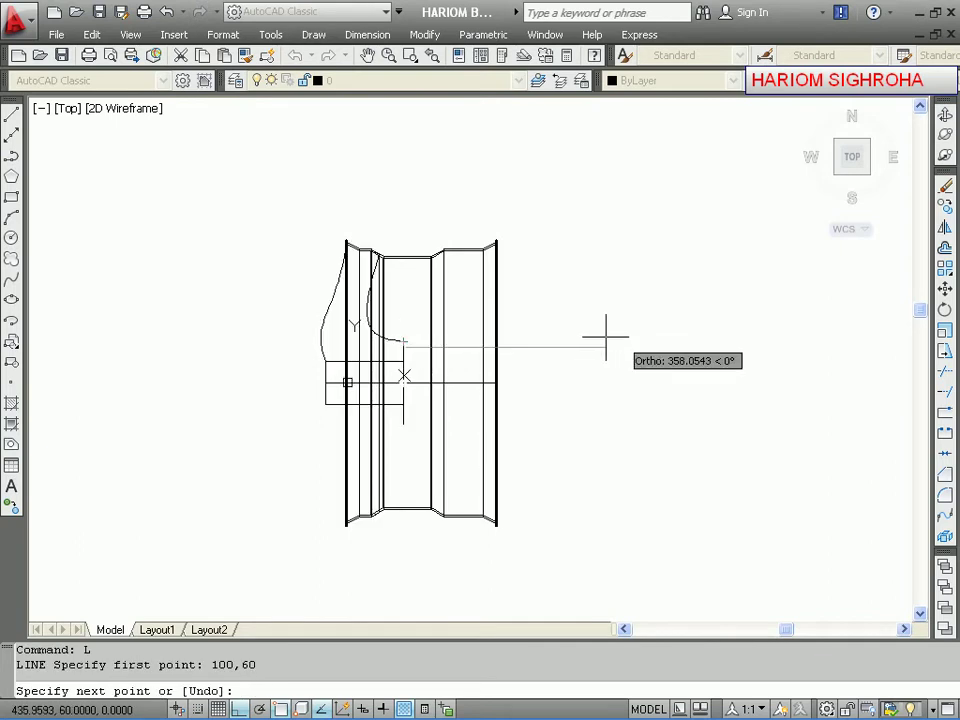
middle_drag(606, 336, 590, 311)
scroll(480, 375, up, 2)
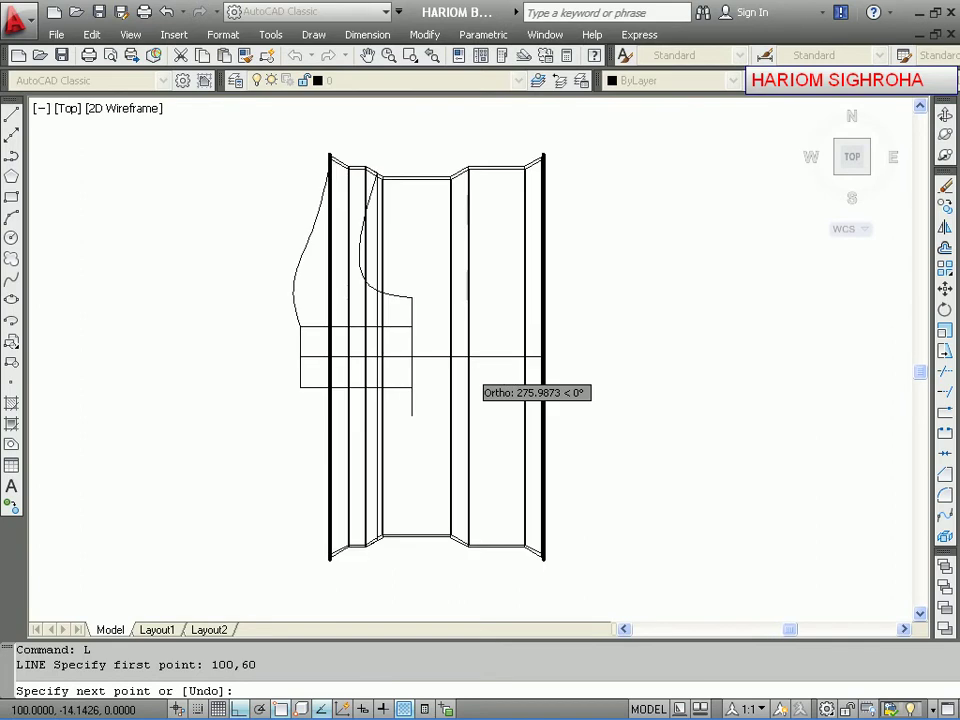
scroll(420, 330, up, 2)
text(100)
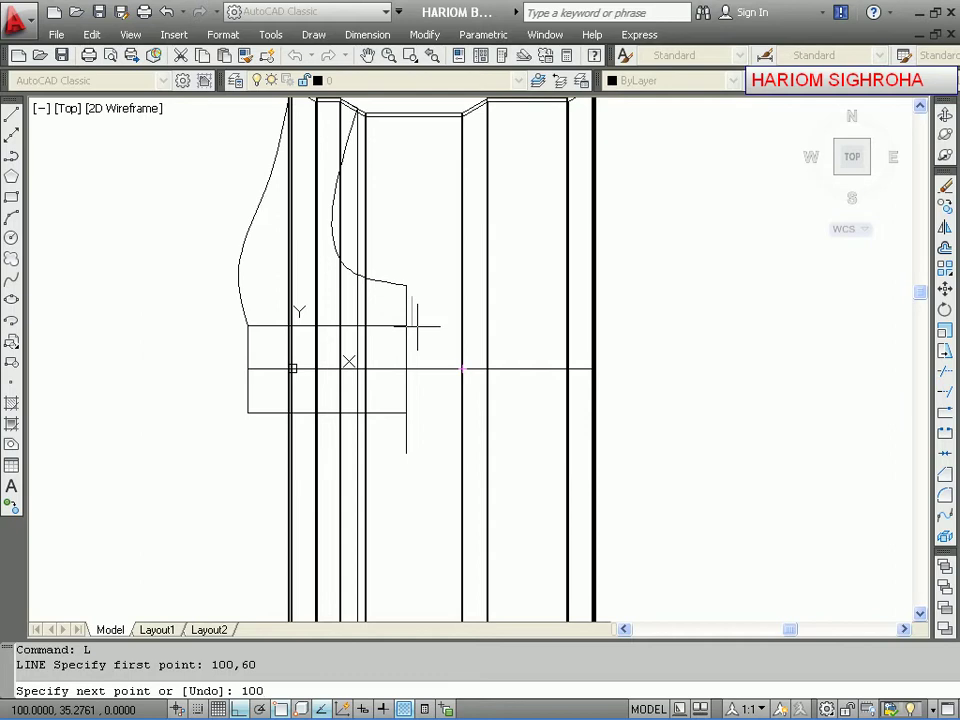
text(,66)
key(Return)
text(16,66)
key(Return)
Step: Continue the outline through 10,72, -140,72 and -140,60, closing it back at 100,60
text(10,72)
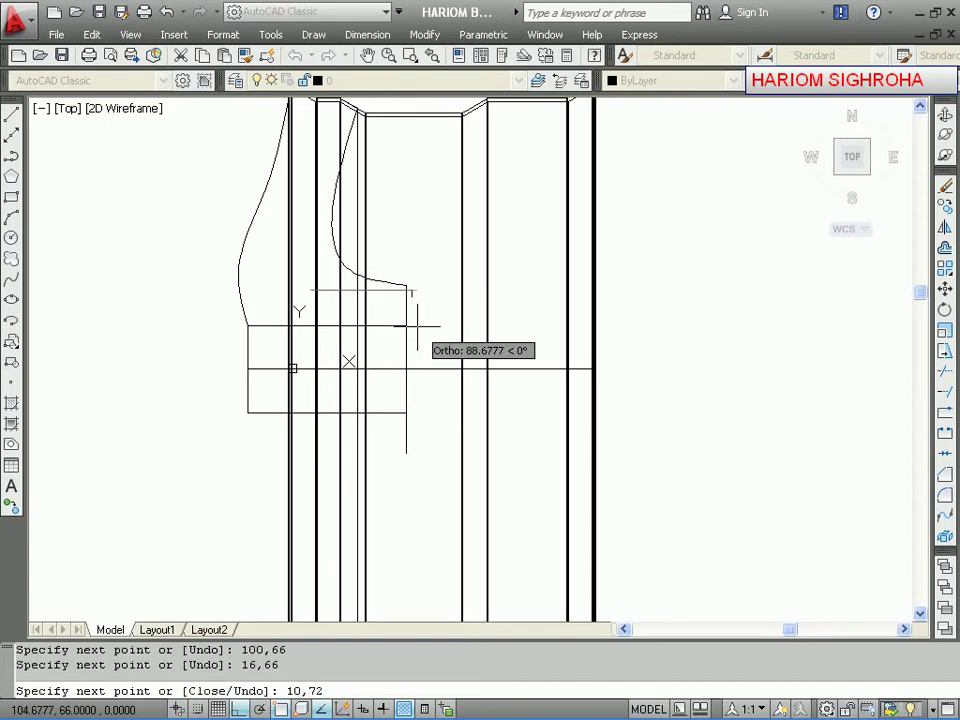
key(Return)
text(-140,72)
key(Return)
text(-140,60)
key(Return)
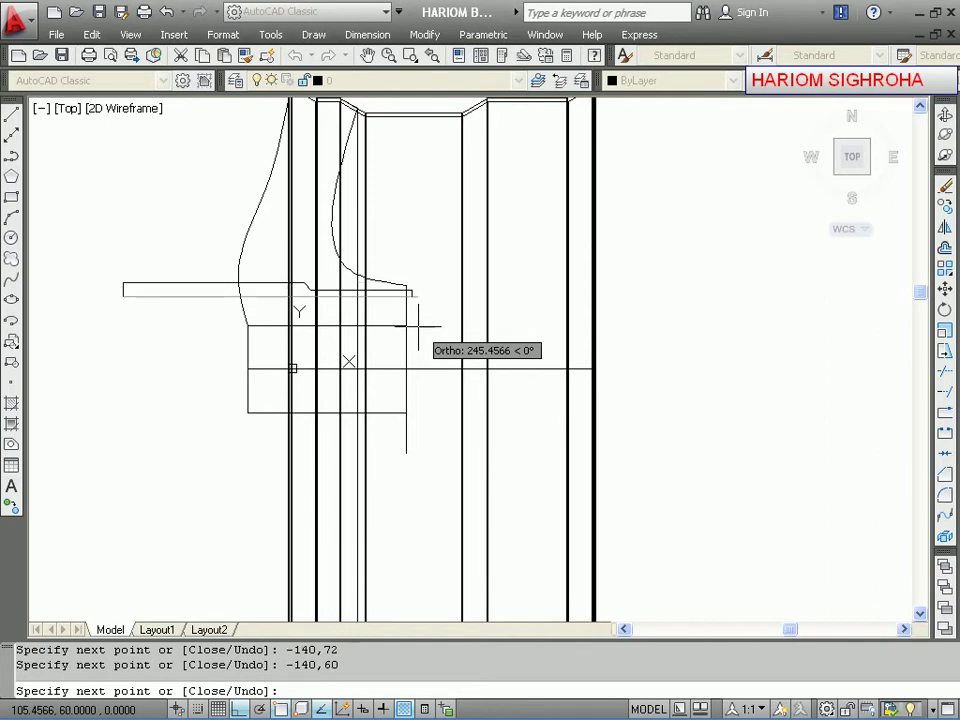
text(100,600)
key(BackSpace)
key(Return)
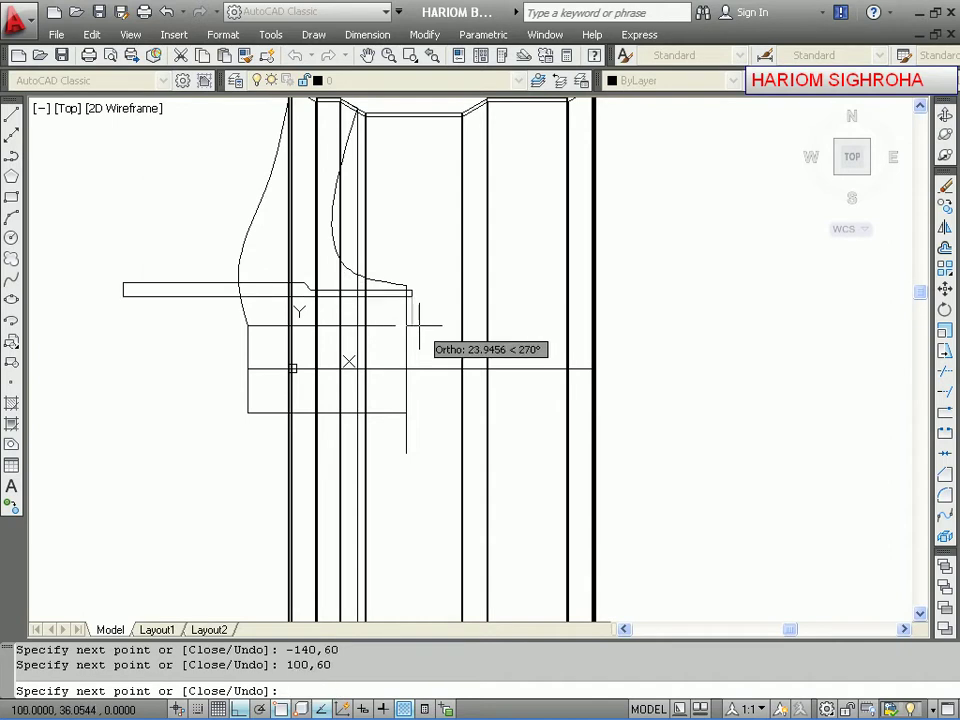
key(Return)
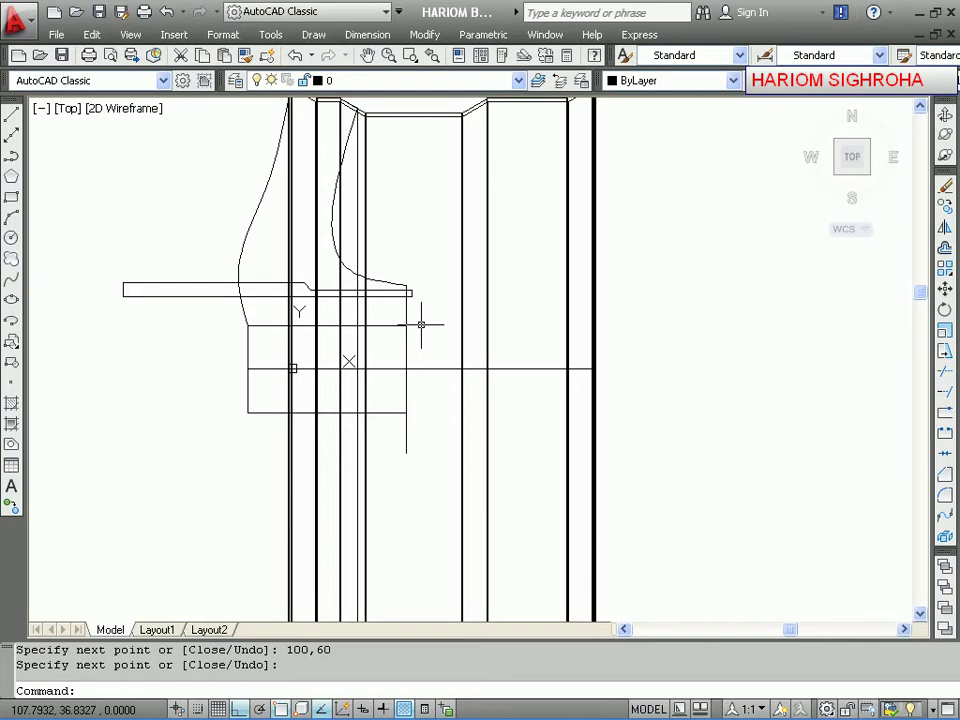
text(RE)
text(G)
key(Return)
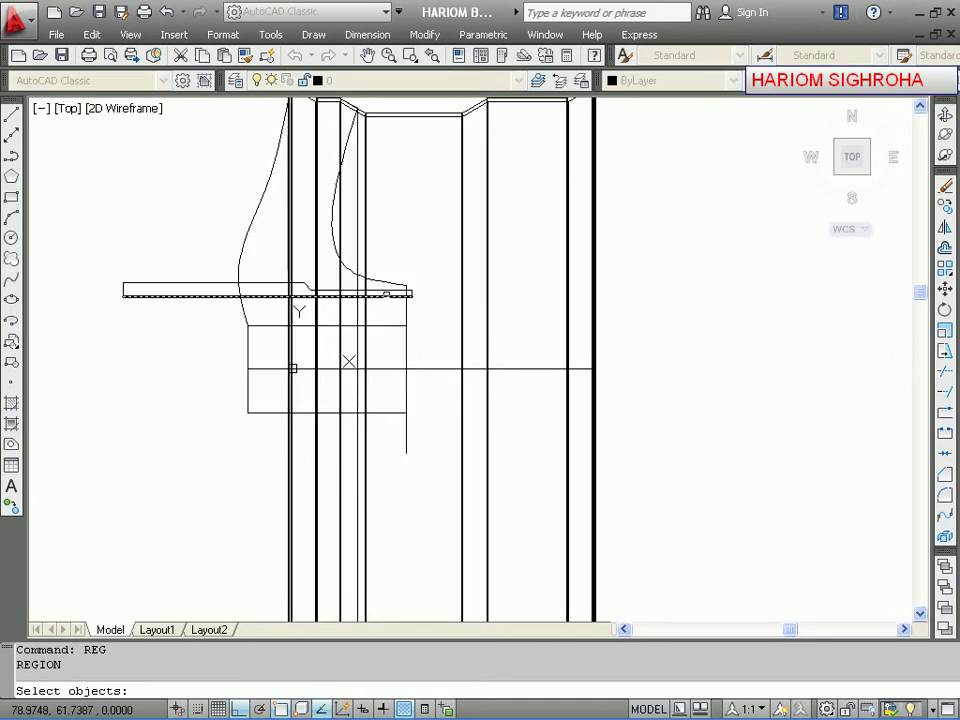
Step: Select all six lines of the narrow stepped outline and convert them into one region
scroll(386, 294, up, 4)
click(448, 285)
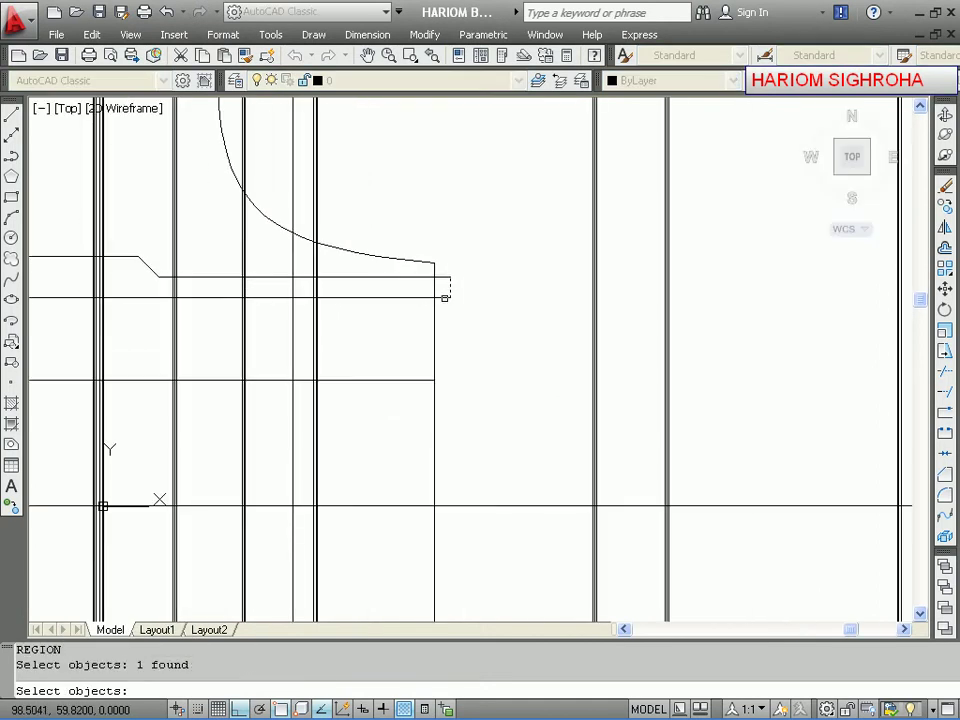
click(407, 298)
click(405, 277)
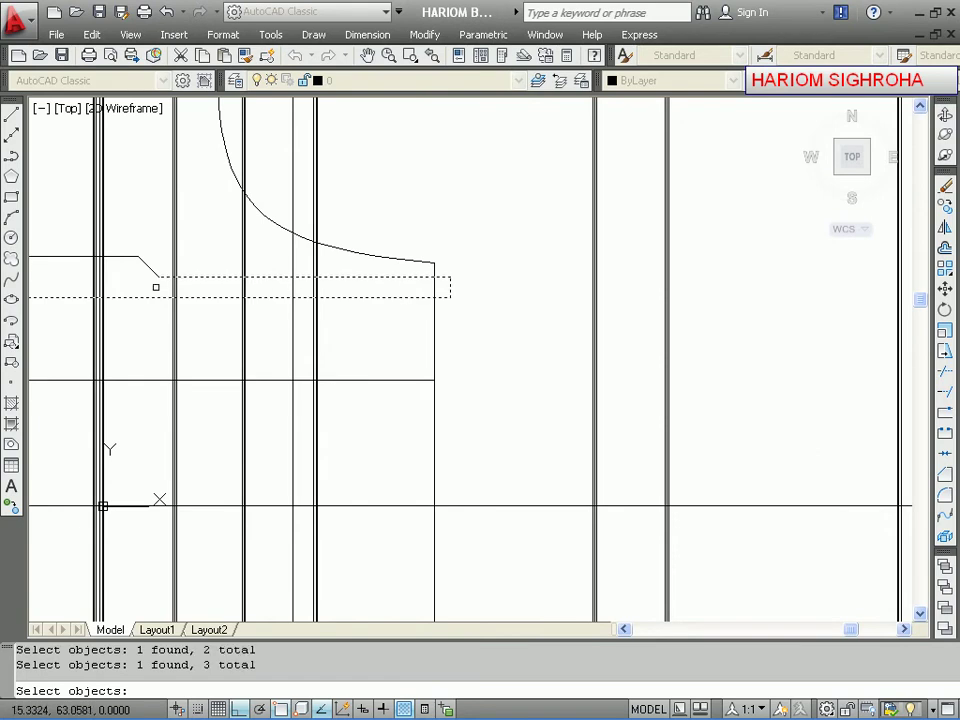
click(146, 266)
click(134, 256)
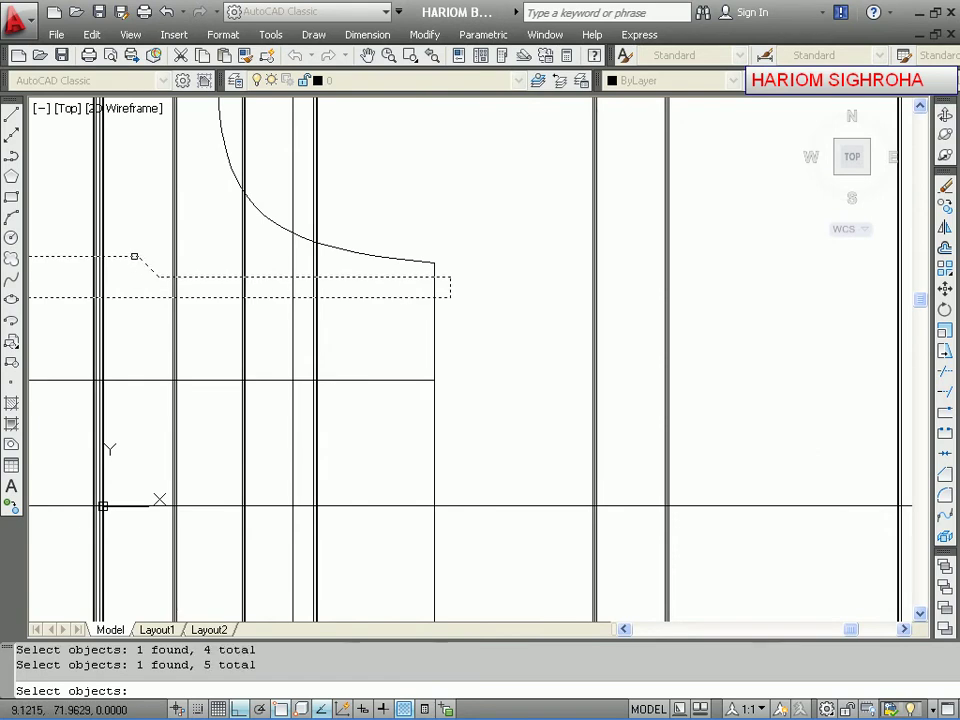
scroll(134, 256, down, 4)
middle_drag(54, 279, 207, 274)
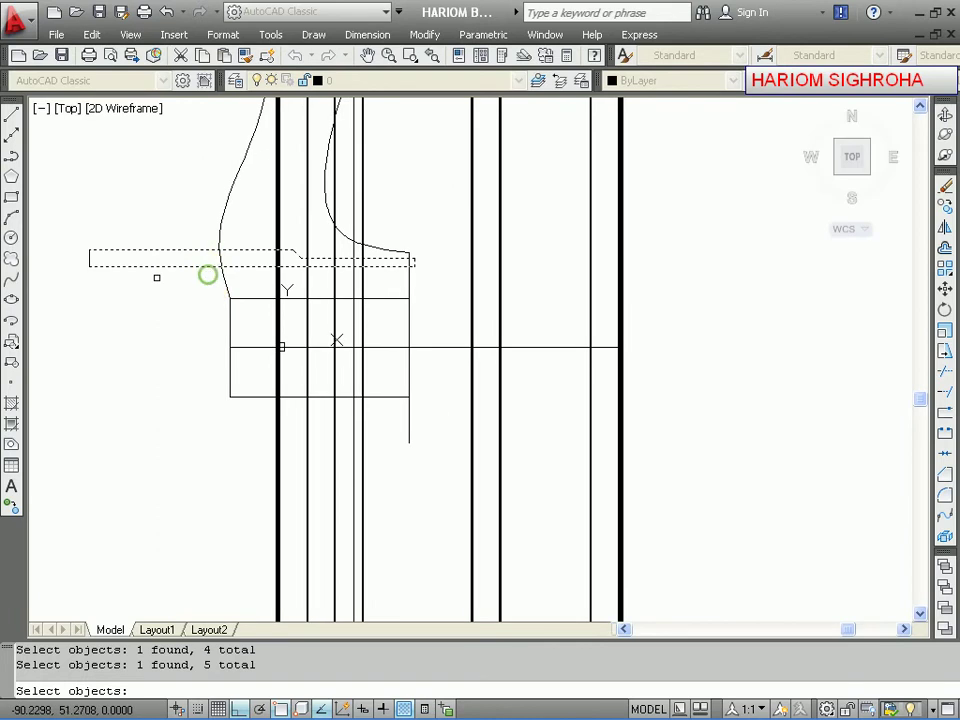
click(89, 257)
key(Return)
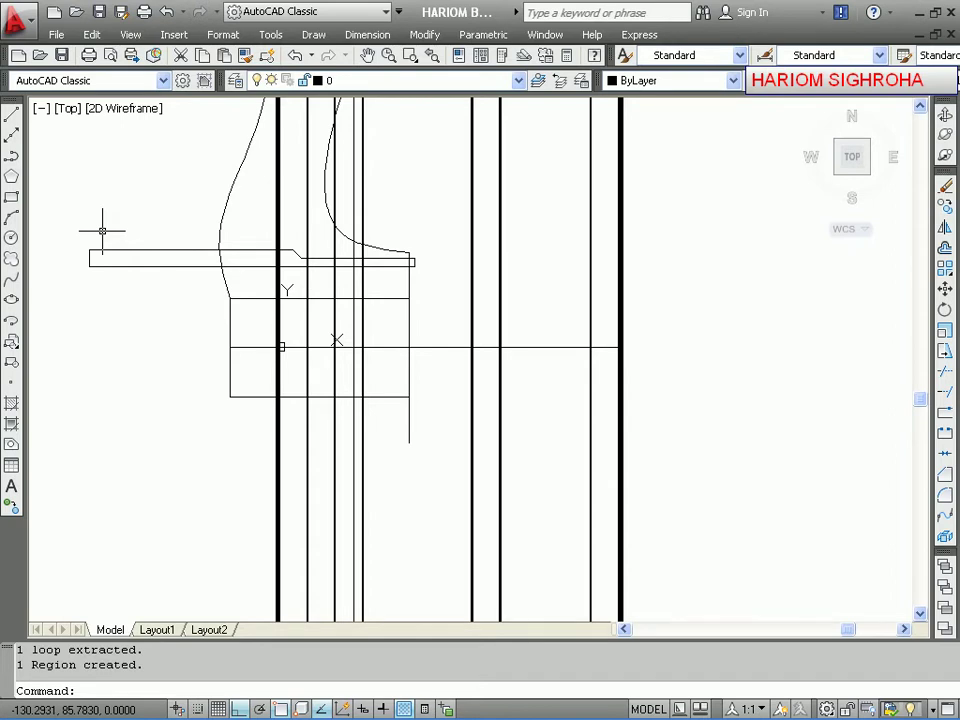
Step: Revolve the narrow region, placing the axis start at the region's corner
text(REV)
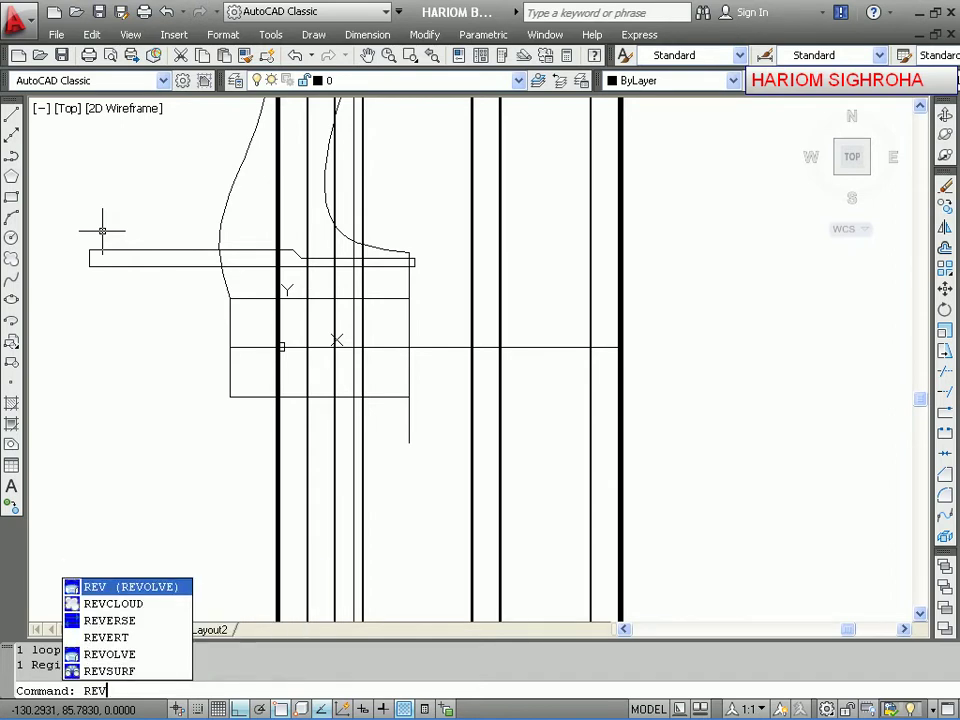
key(Return)
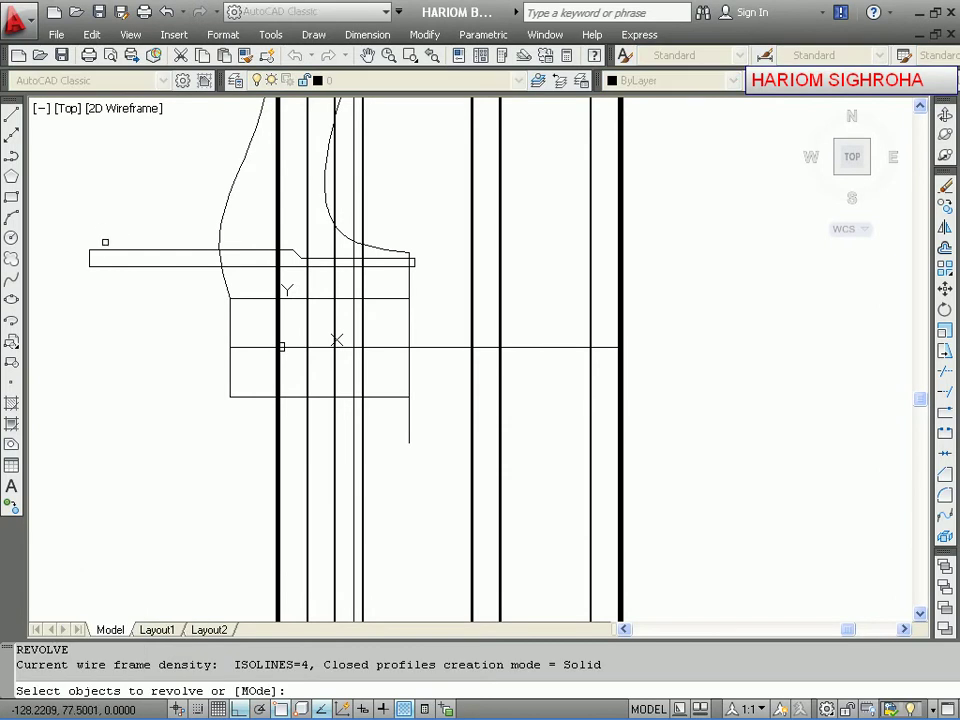
click(114, 264)
right_click(115, 265)
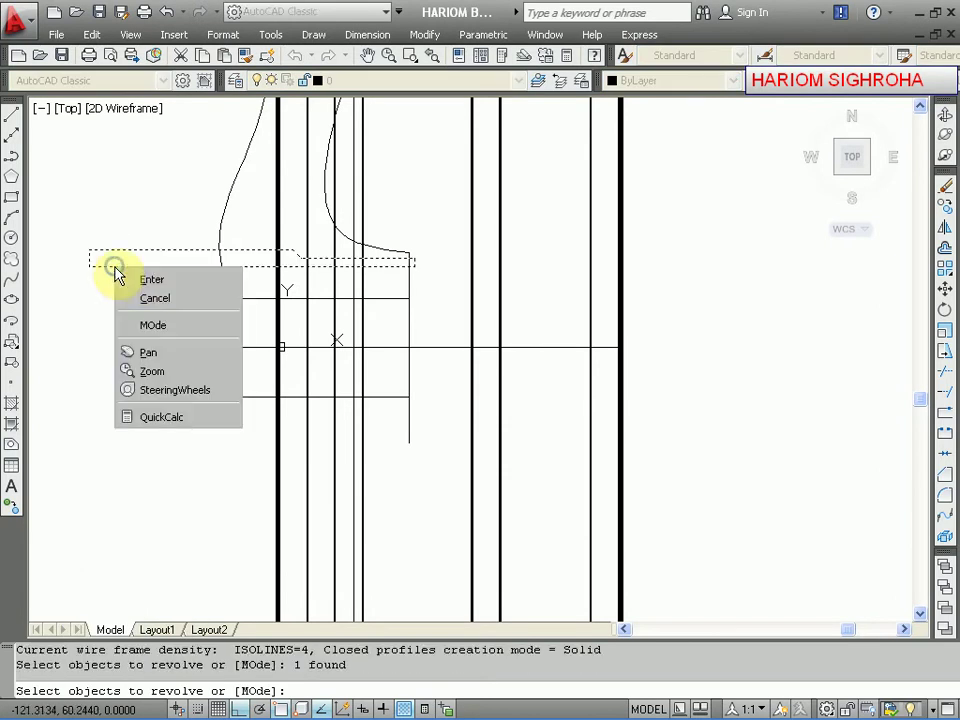
click(140, 278)
click(89, 266)
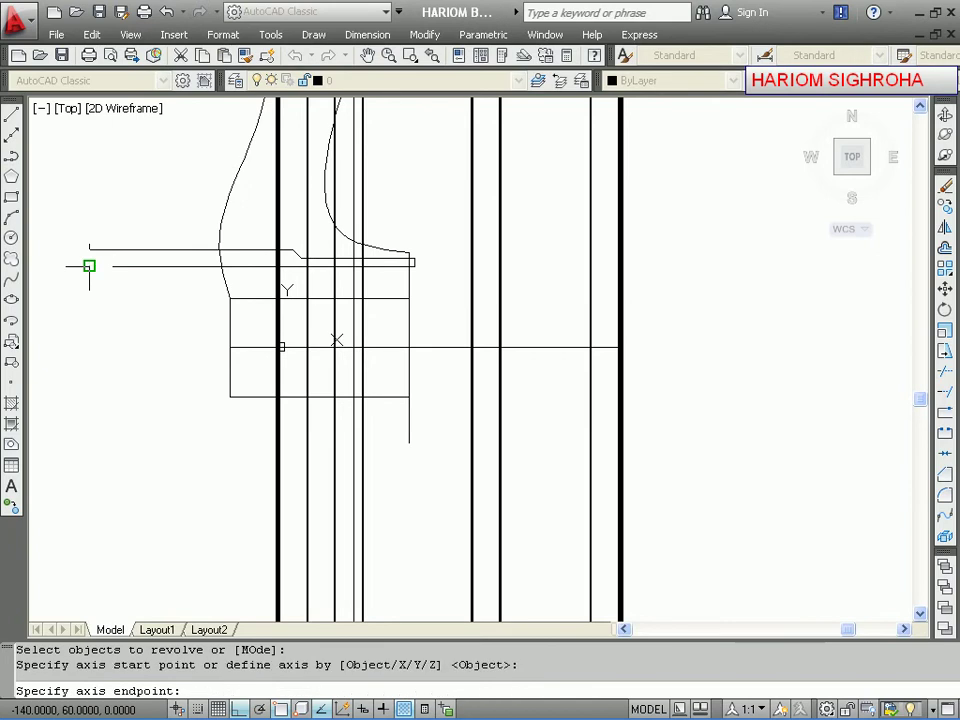
Step: Set the axis end at the profile corner, revolve 360°, and zoom to fit the wheel
scroll(414, 266, up, 3)
click(400, 250)
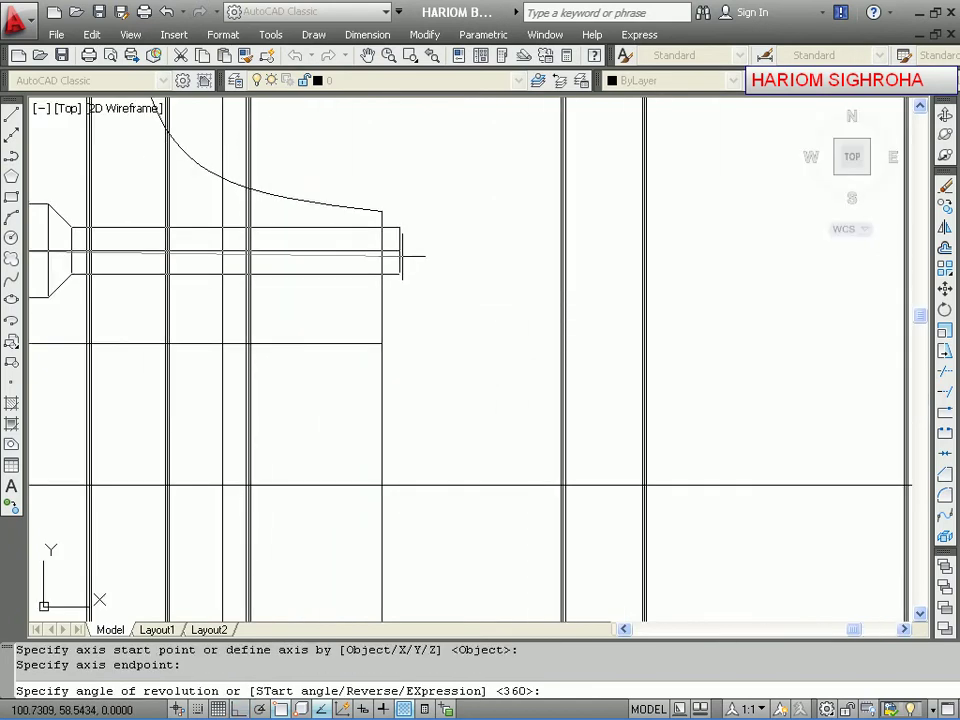
text(360)
key(Return)
scroll(405, 264, down, 1)
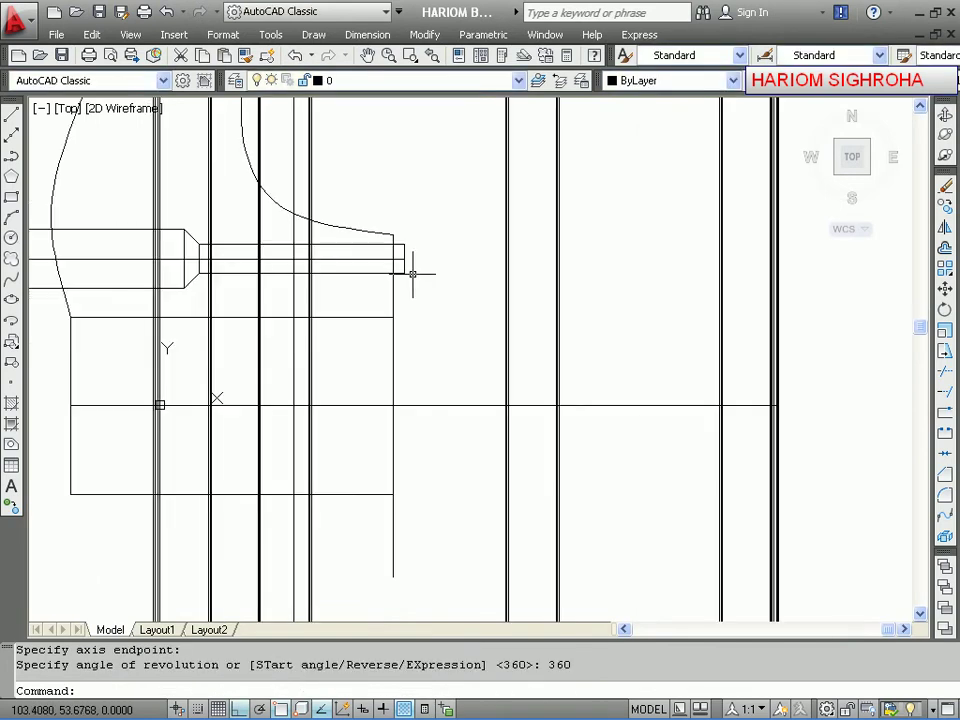
scroll(412, 270, down, 1)
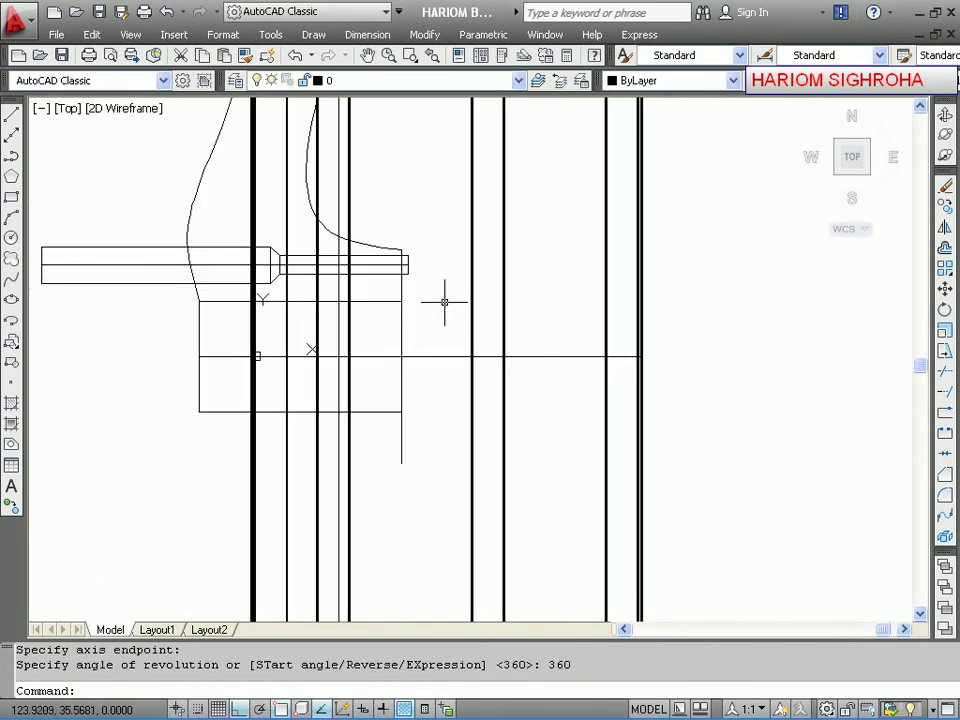
scroll(445, 304, down, 2)
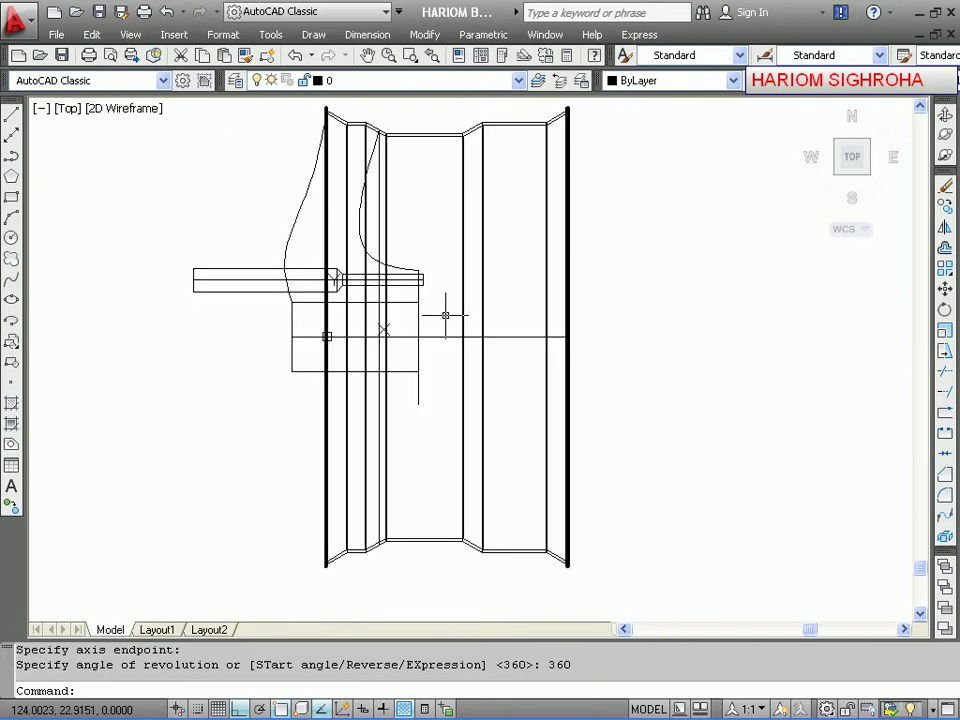
scroll(462, 308, down, 3)
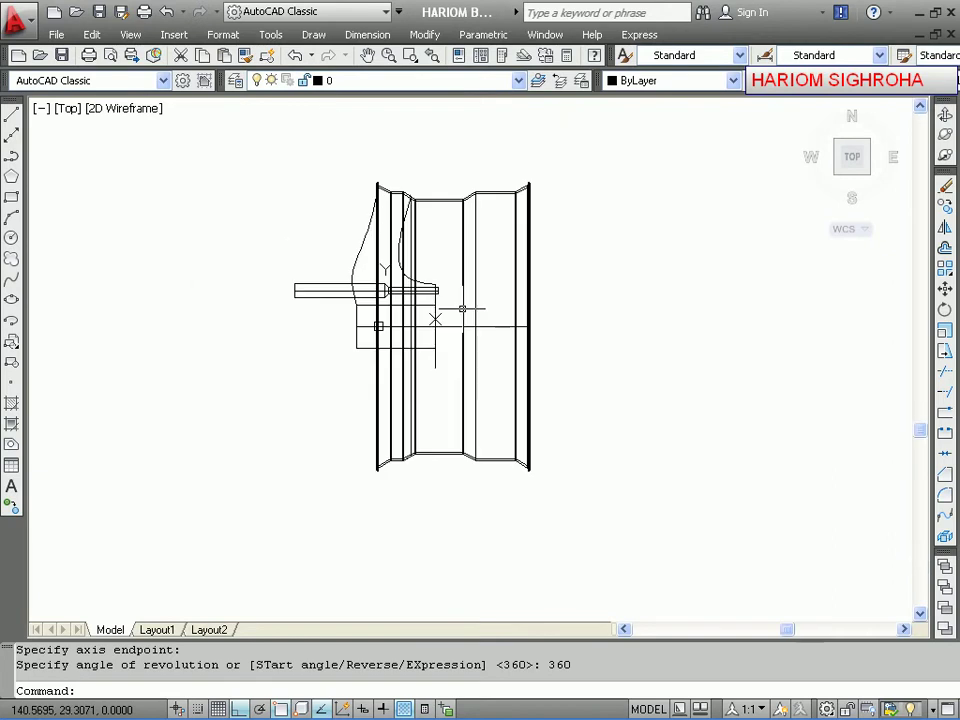
scroll(462, 308, up, 2)
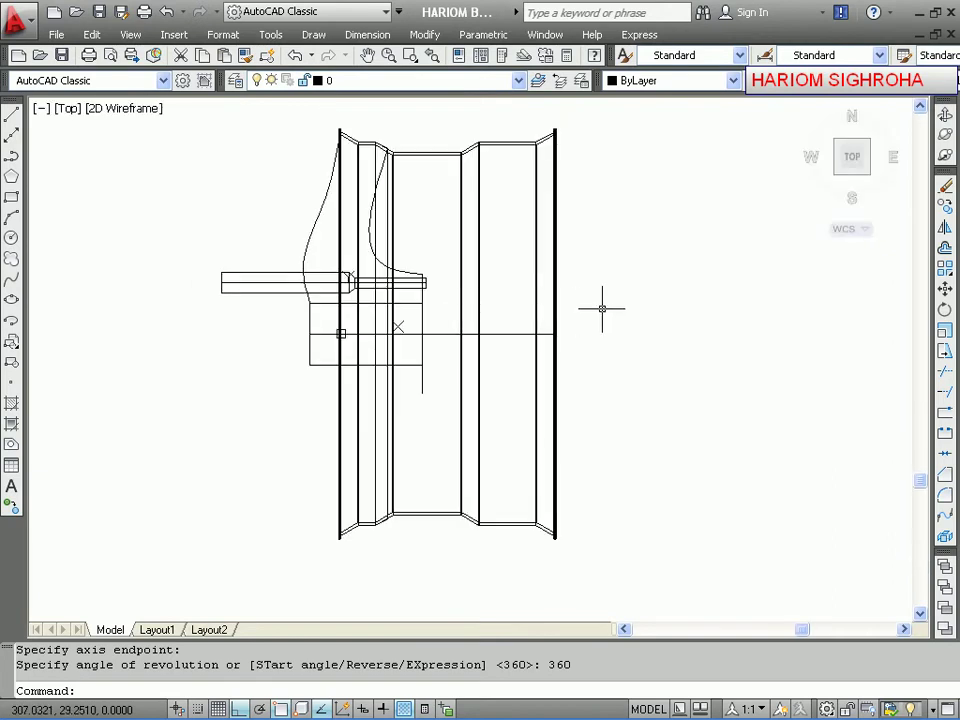
Step: Start a polar array of the revolved pin
text(AR)
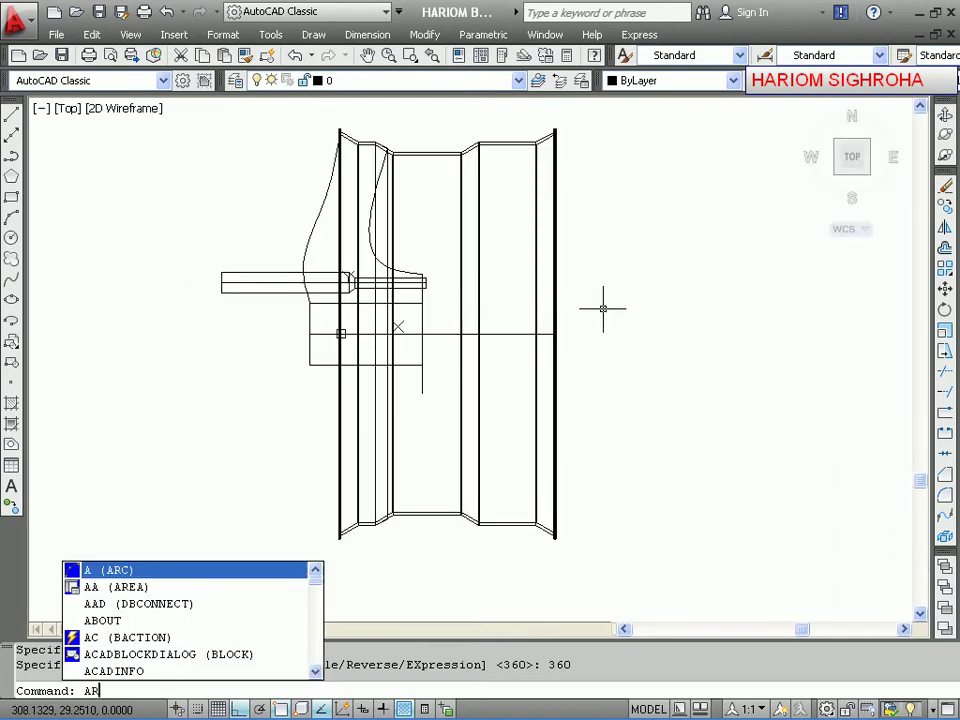
key(Return)
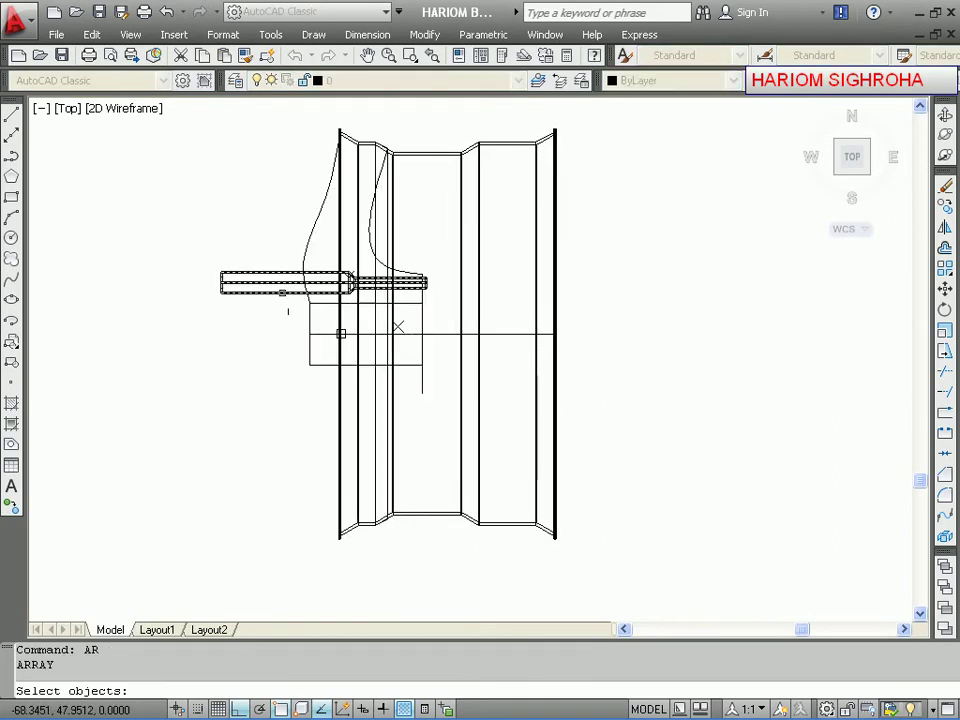
click(282, 292)
key(Return)
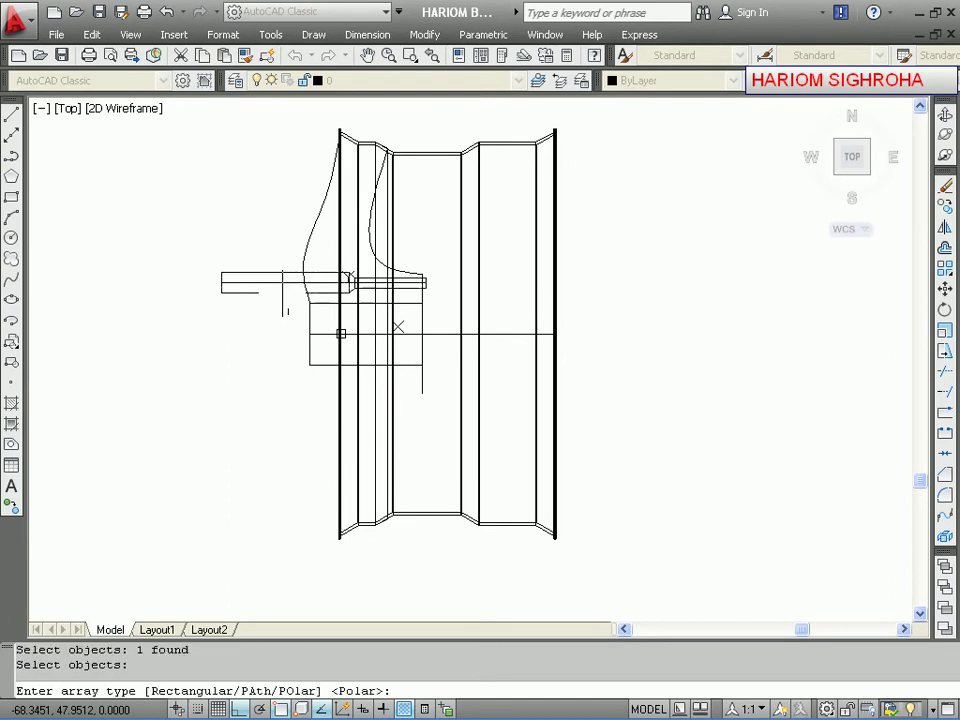
text(PO)
key(Return)
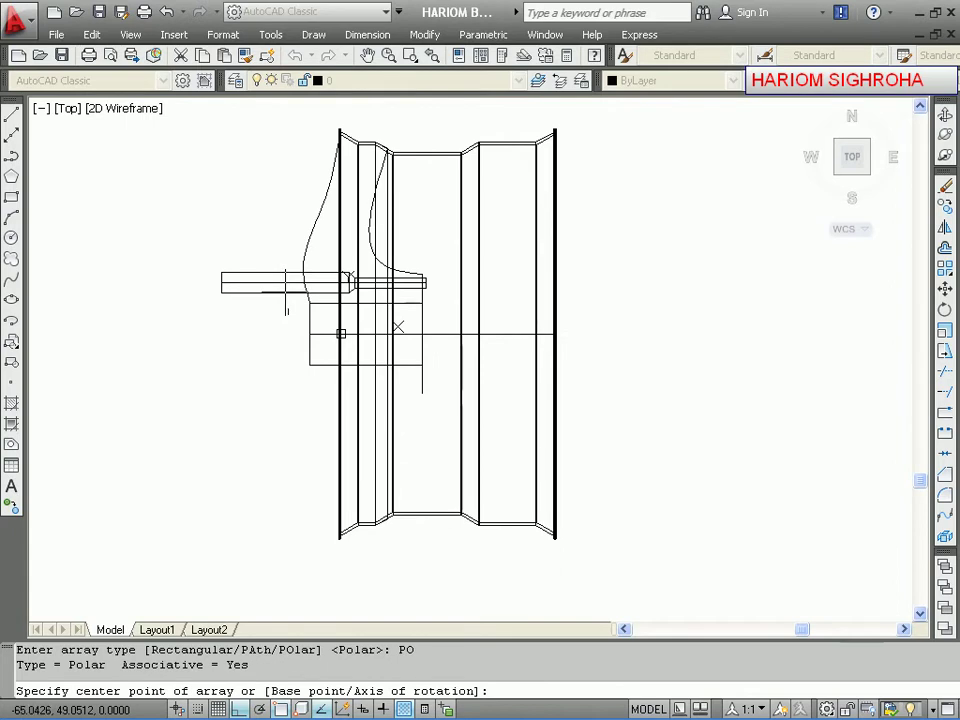
Step: Set the array axis from -40,0 to 250,0 with 5 items filling 360°
text(A)
key(Return)
text(40,0)
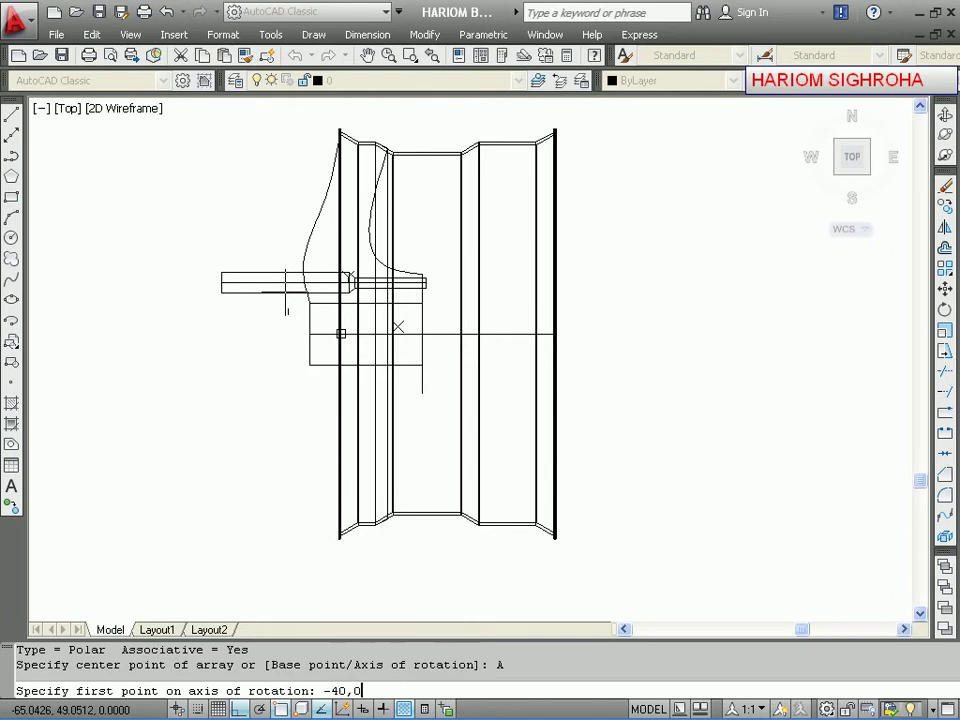
key(Return)
text(,0)
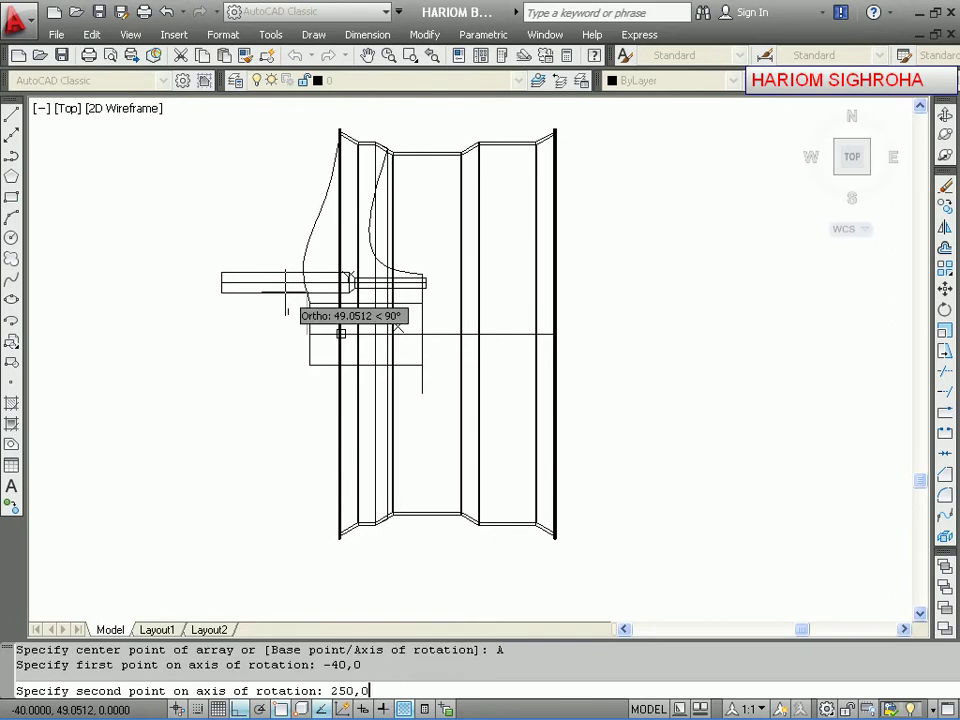
key(Return)
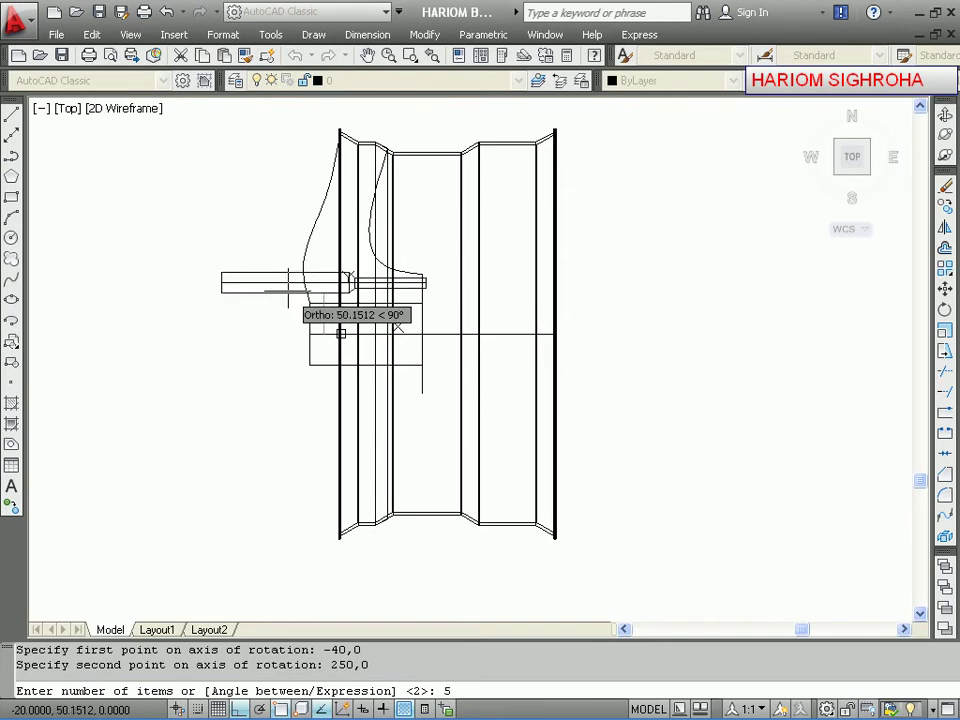
key(Return)
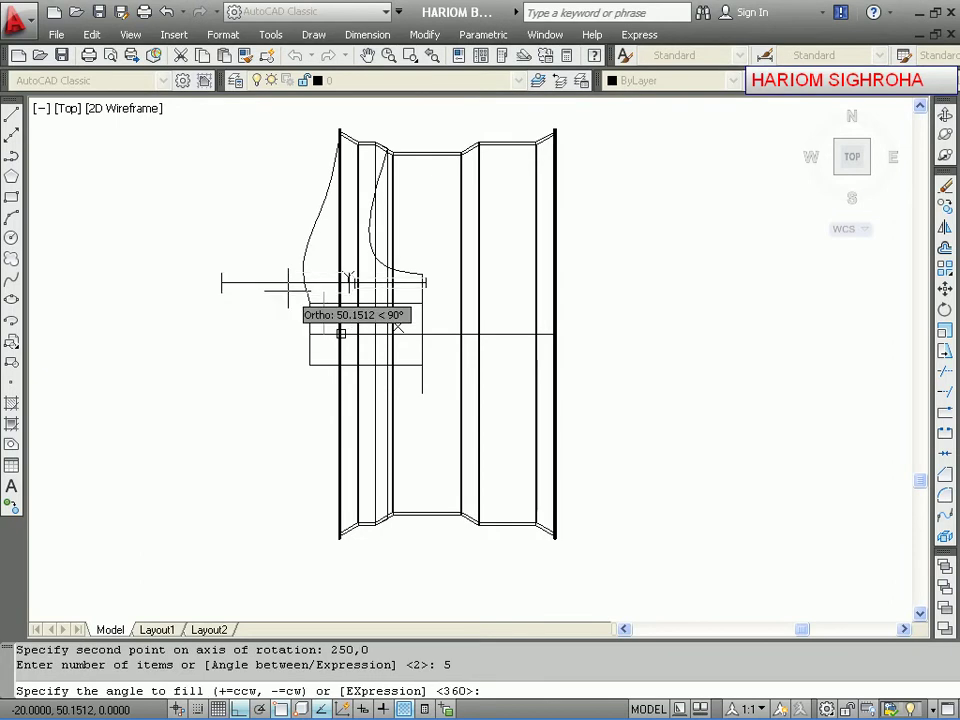
key(Return)
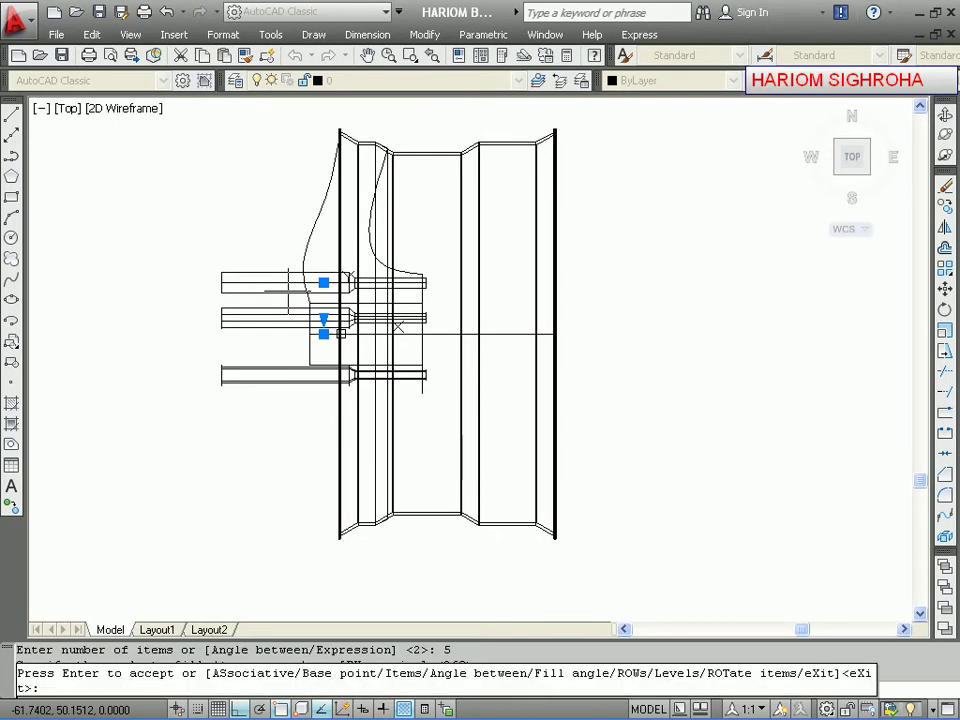
key(Return)
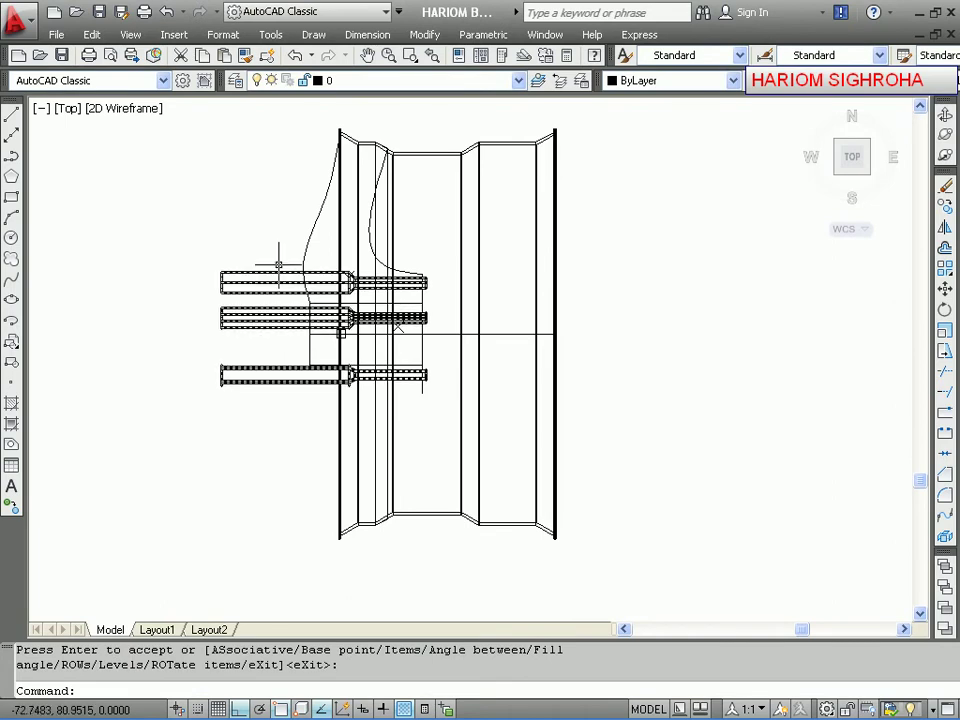
Step: Switch to the Realistic visual style and orbit the wheel to face its hub side
click(144, 107)
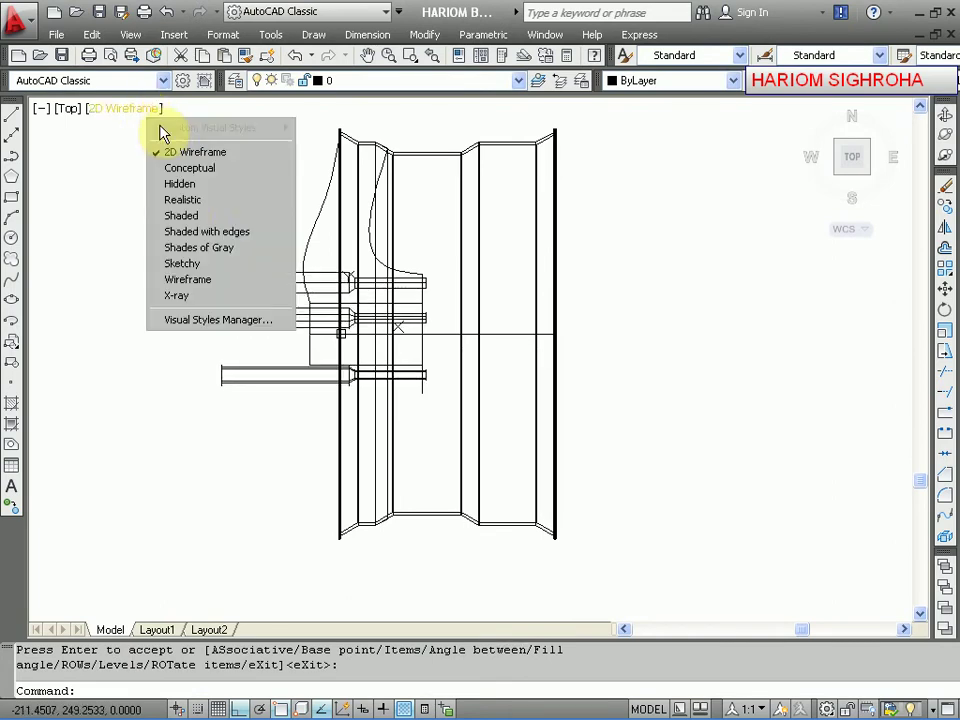
click(186, 204)
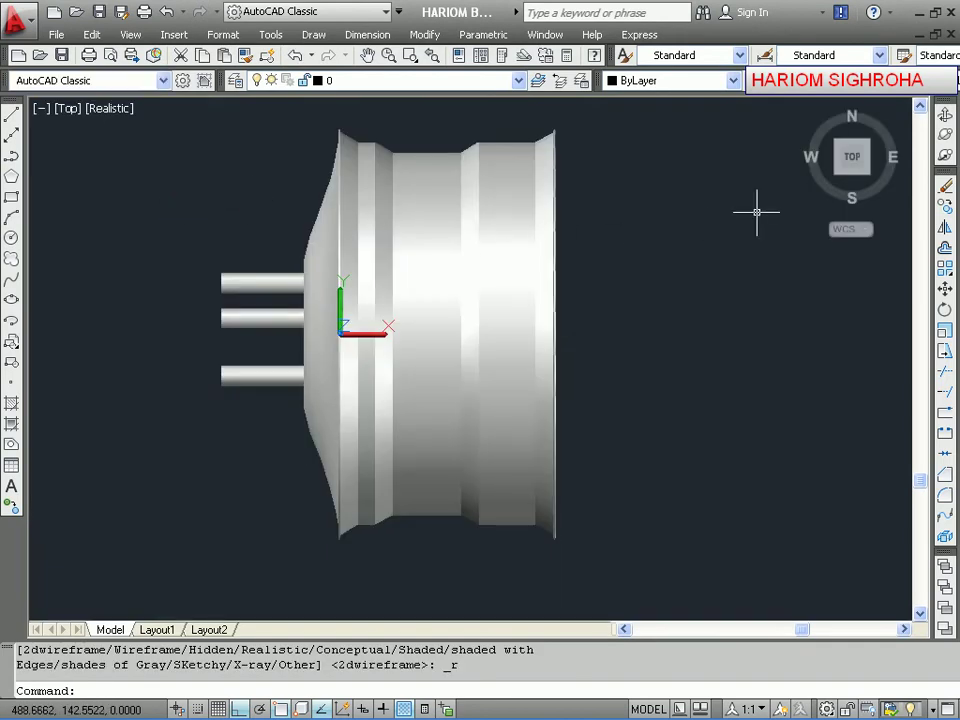
click(943, 140)
mouse_move(681, 281)
mouse_down()
mouse_move(533, 302)
mouse_move(458, 330)
mouse_move(476, 328)
mouse_move(568, 386)
mouse_move(628, 394)
mouse_move(634, 379)
mouse_move(557, 345)
mouse_move(579, 339)
mouse_up()
right_click(656, 210)
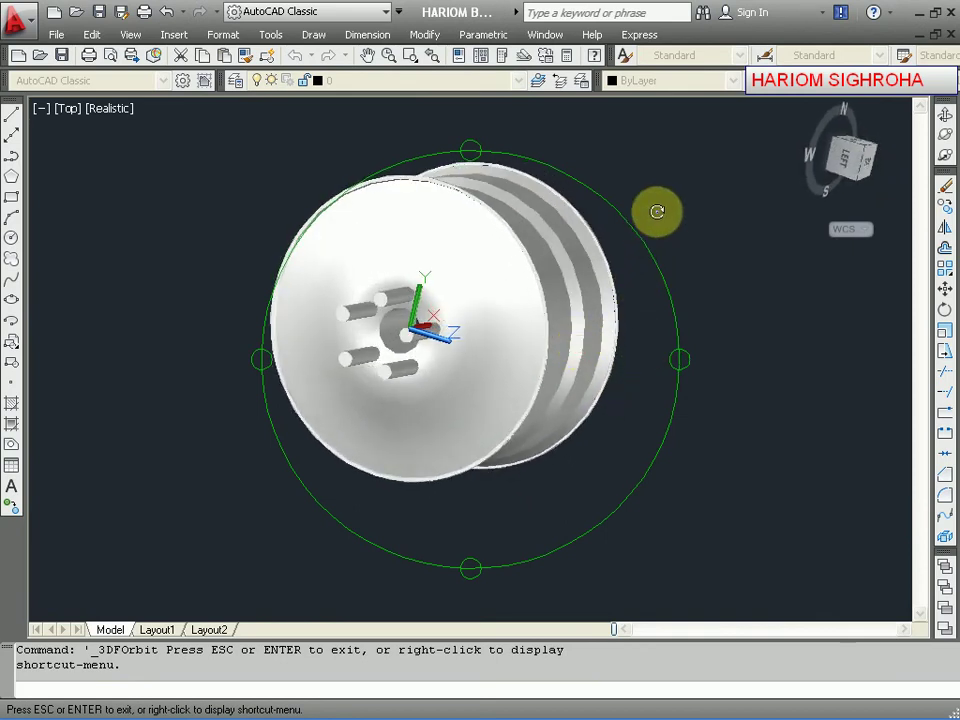
click(678, 219)
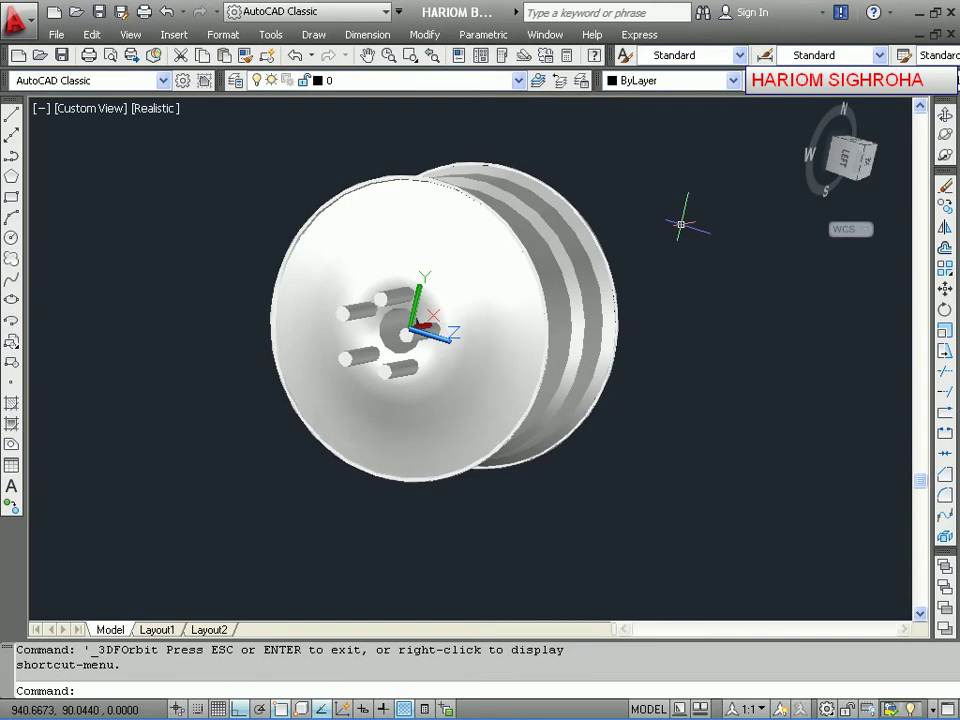
Step: Try subtracting the pin array from the wheel, then explode the array into separate pins
text(SU)
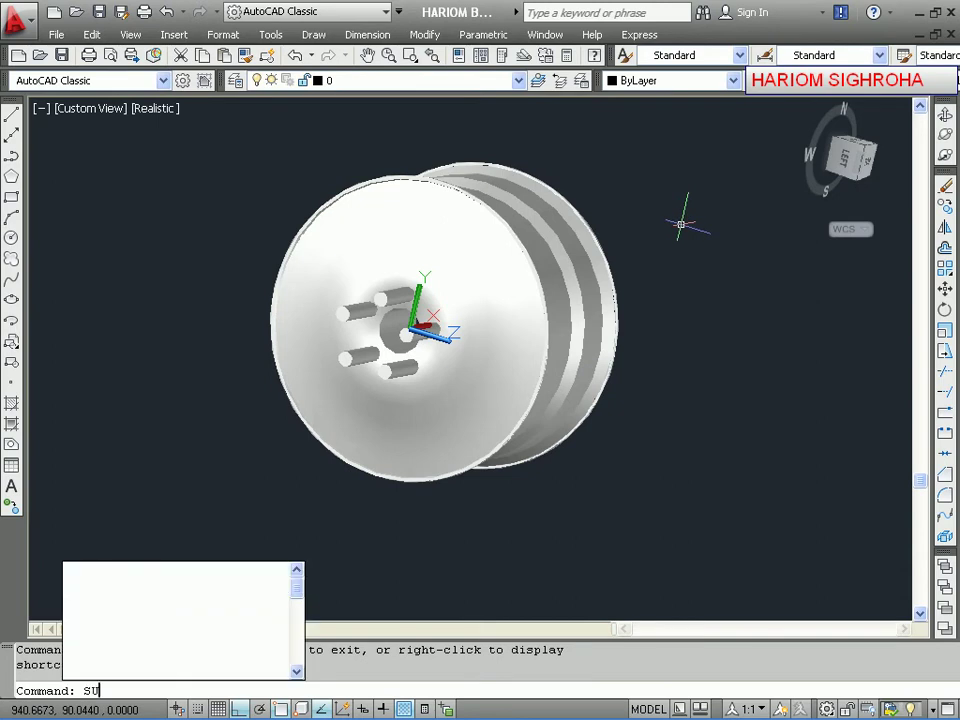
key(Return)
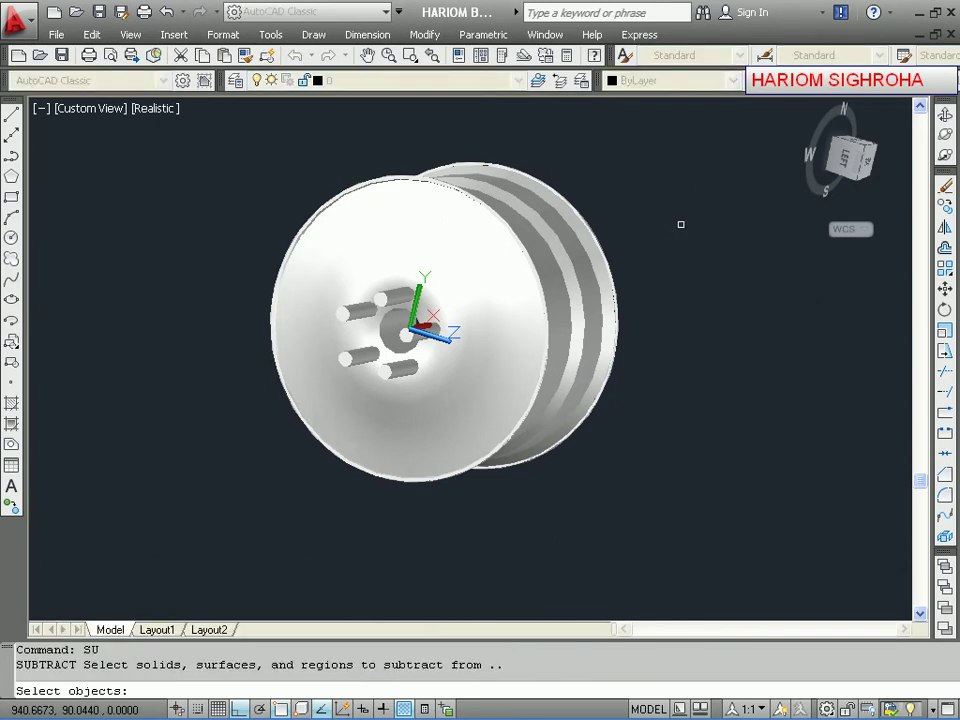
click(491, 288)
key(Return)
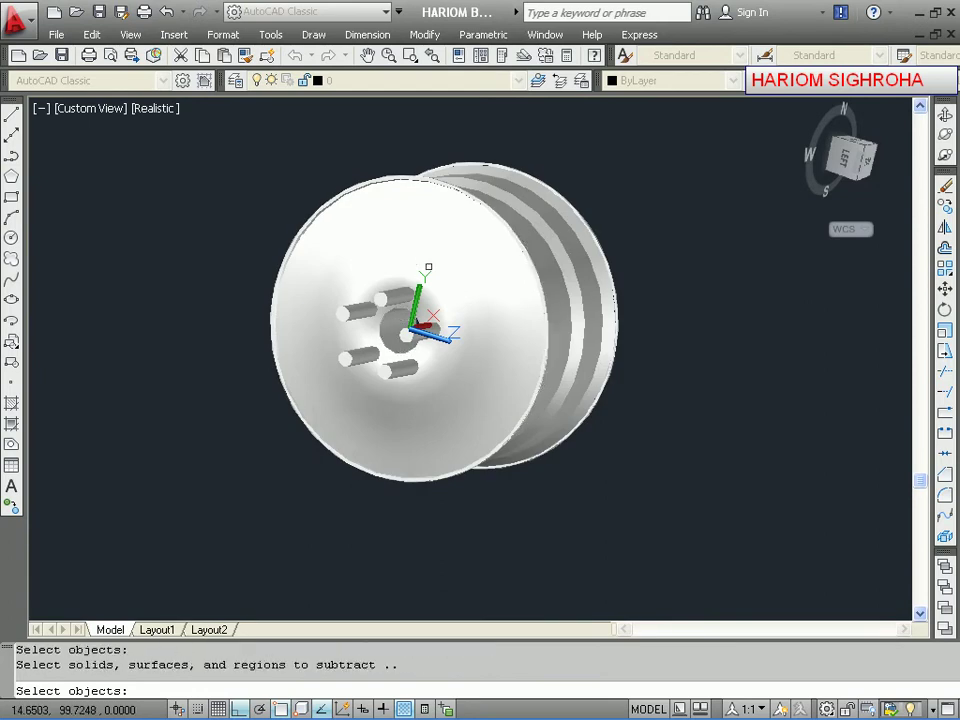
click(396, 297)
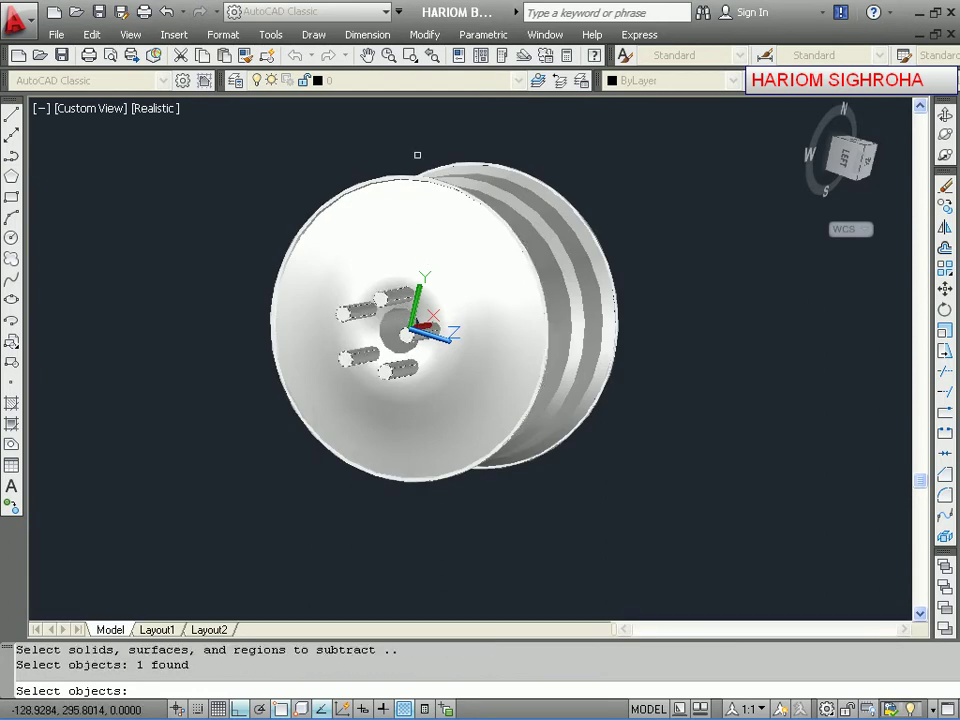
key(Return)
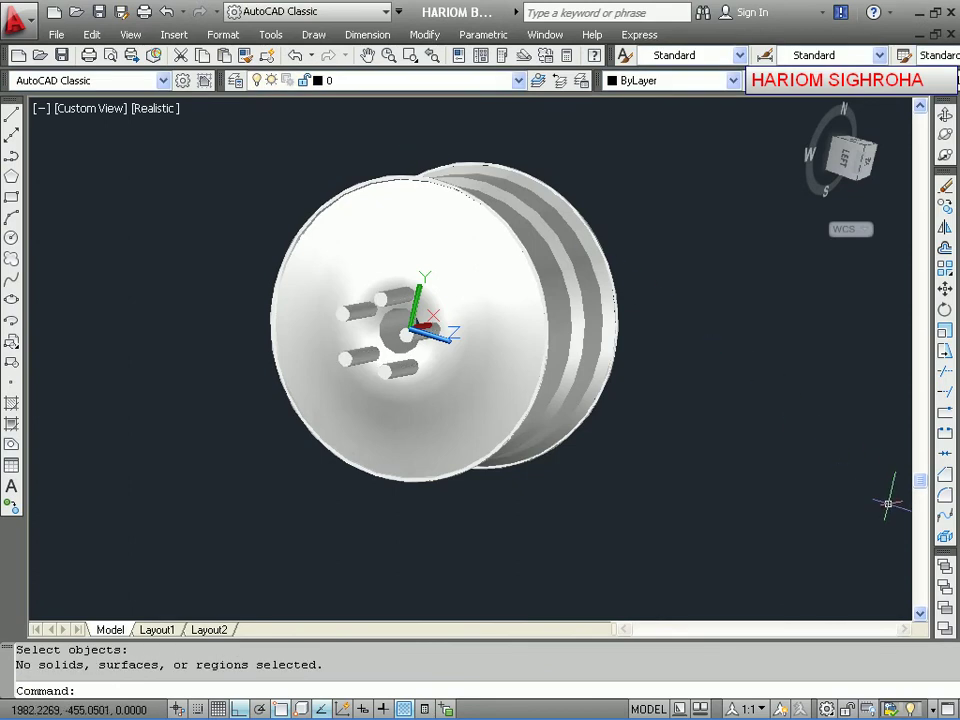
click(944, 536)
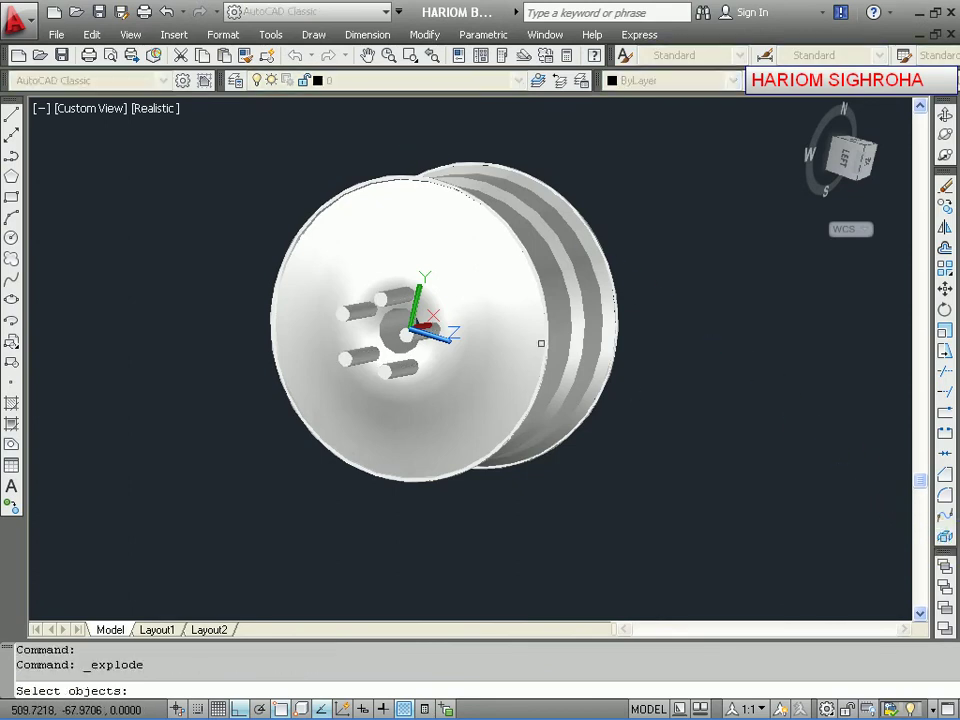
click(382, 297)
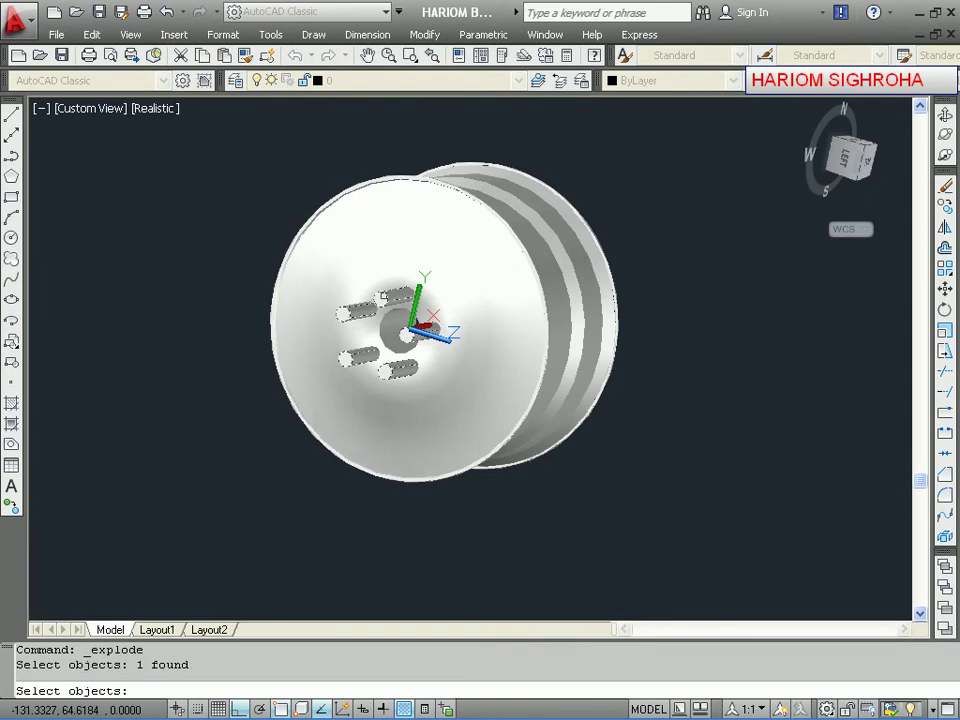
key(Return)
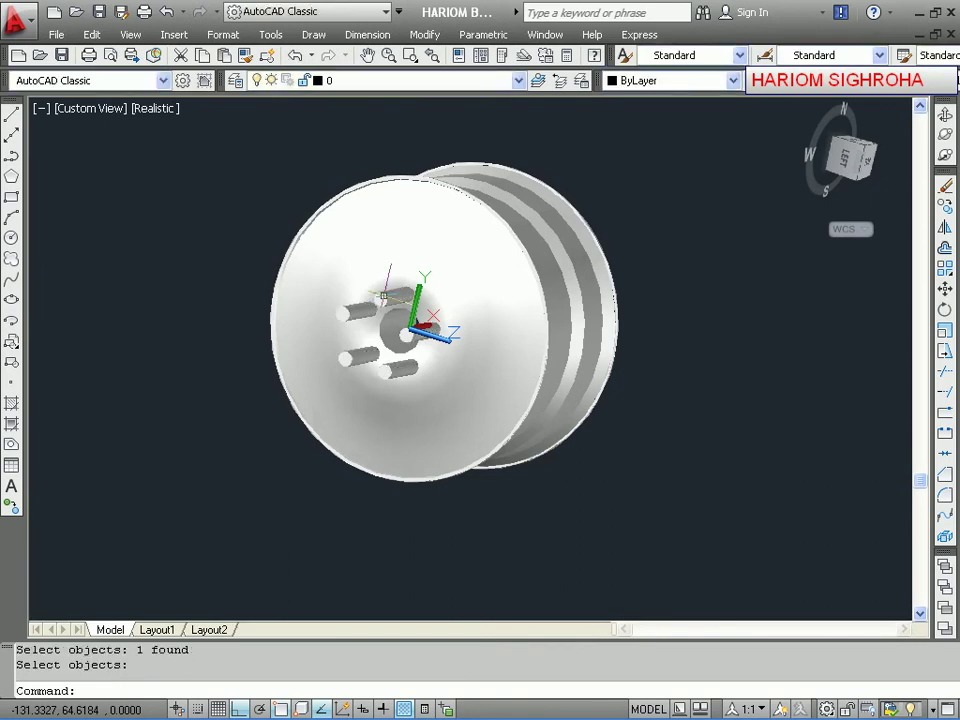
Step: Subtract all five individual pins from the wheel to cut the bolt holes
text(SU)
key(Return)
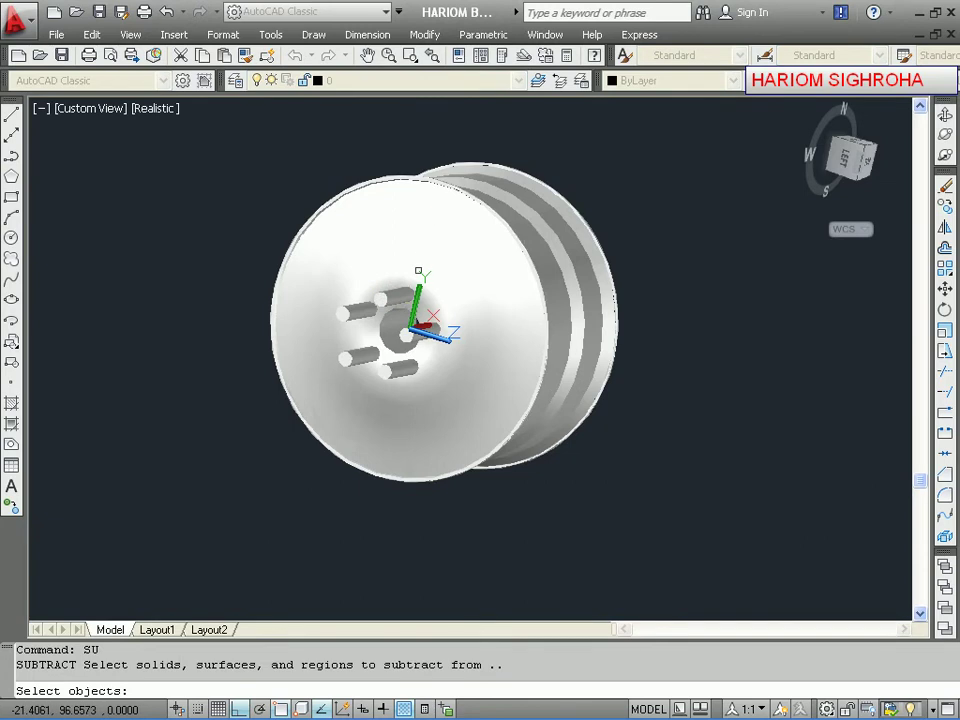
click(426, 271)
key(Return)
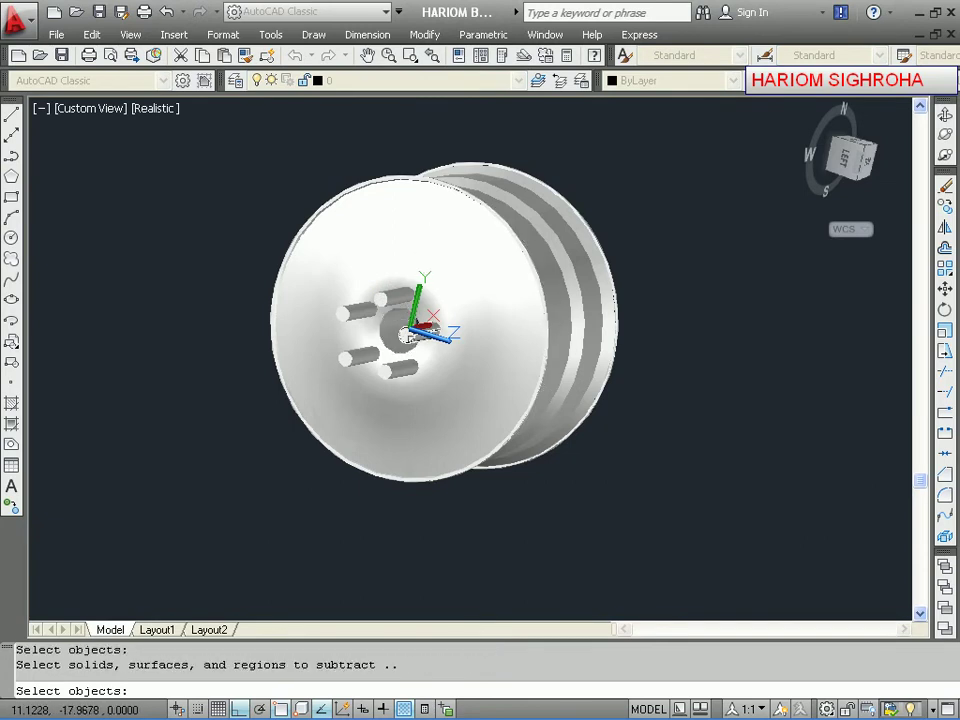
click(311, 251)
click(355, 313)
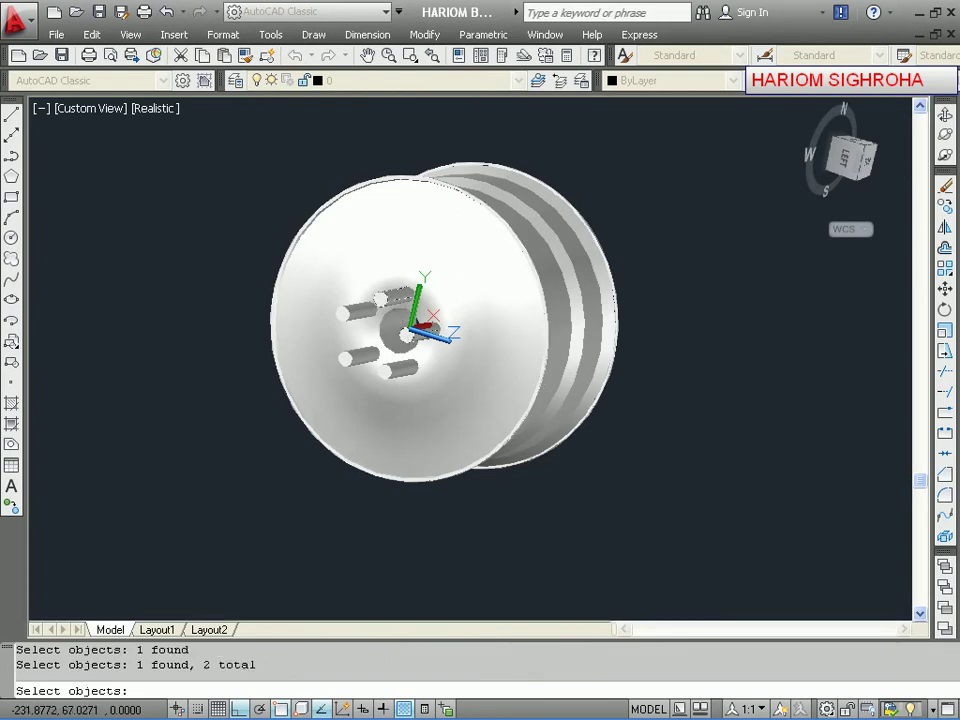
click(360, 356)
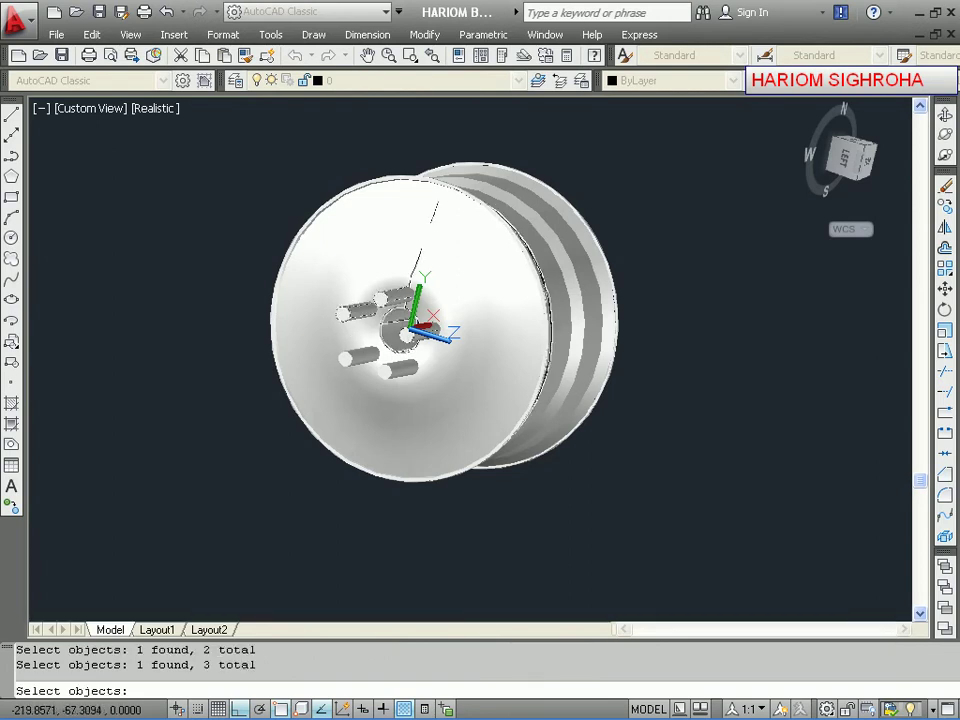
click(350, 357)
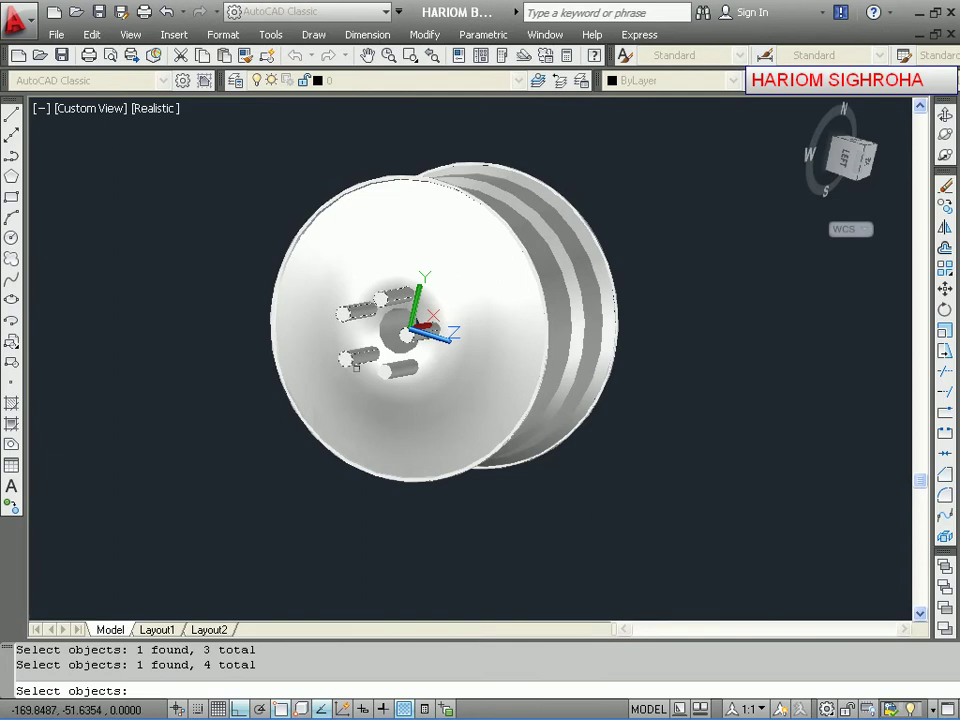
click(400, 368)
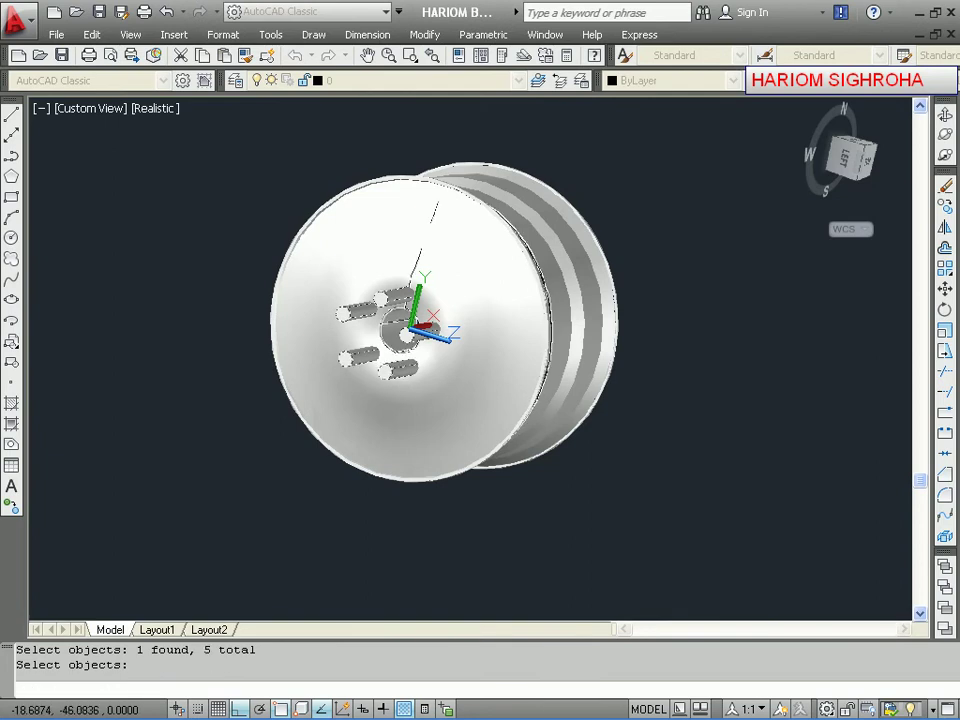
key(Return)
Step: Start a radius-1 fillet on the top bolt hole's edge
scroll(430, 318, up, 3)
scroll(400, 328, up, 2)
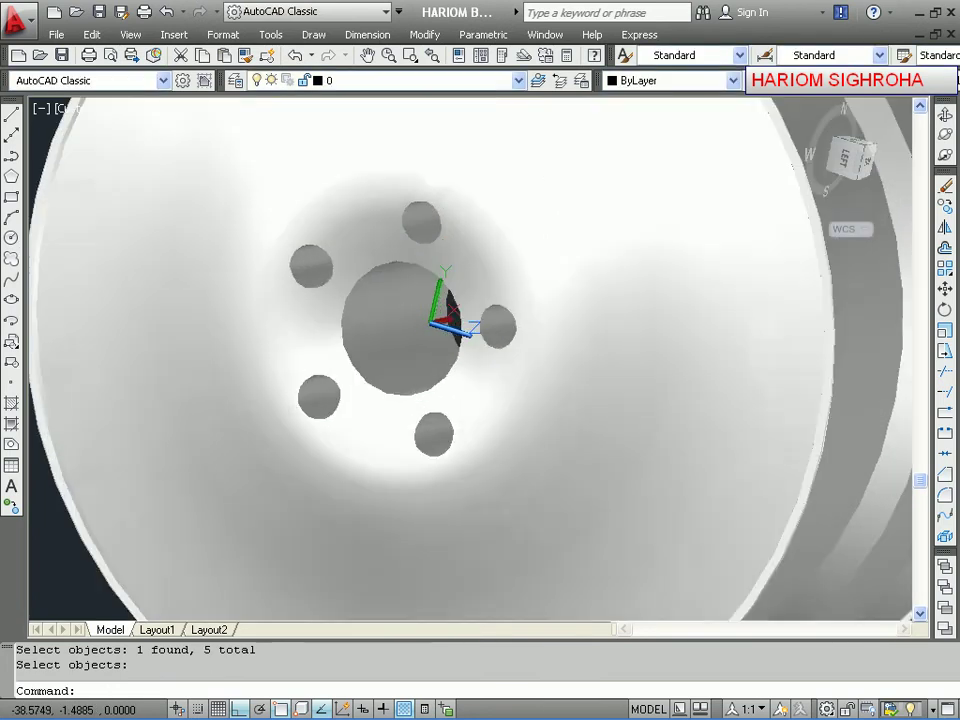
scroll(399, 331, up, 2)
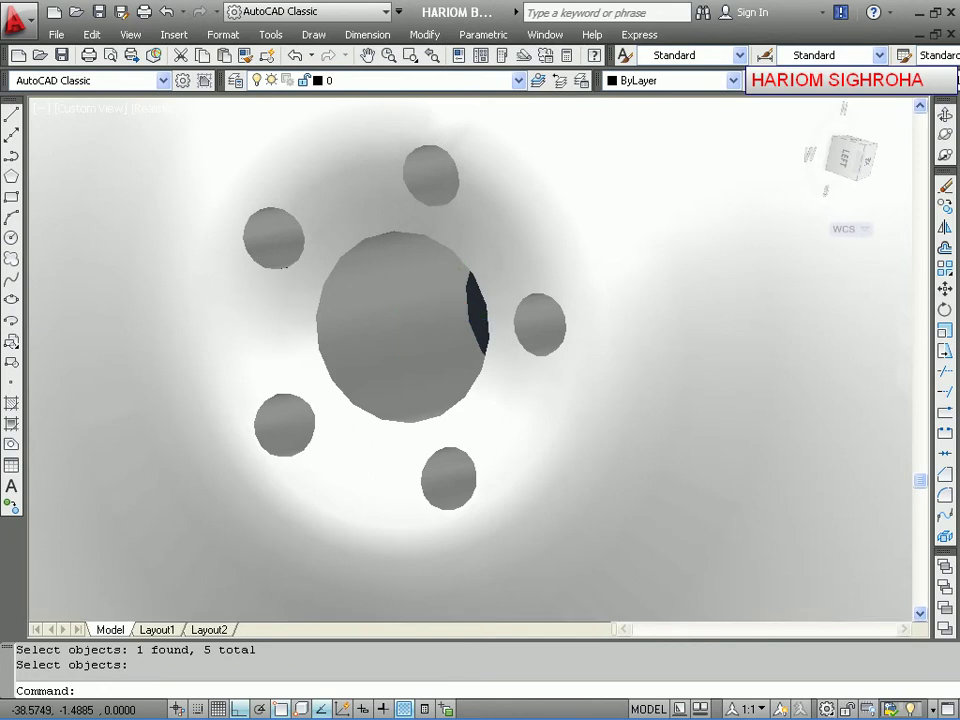
scroll(400, 331, down, 3)
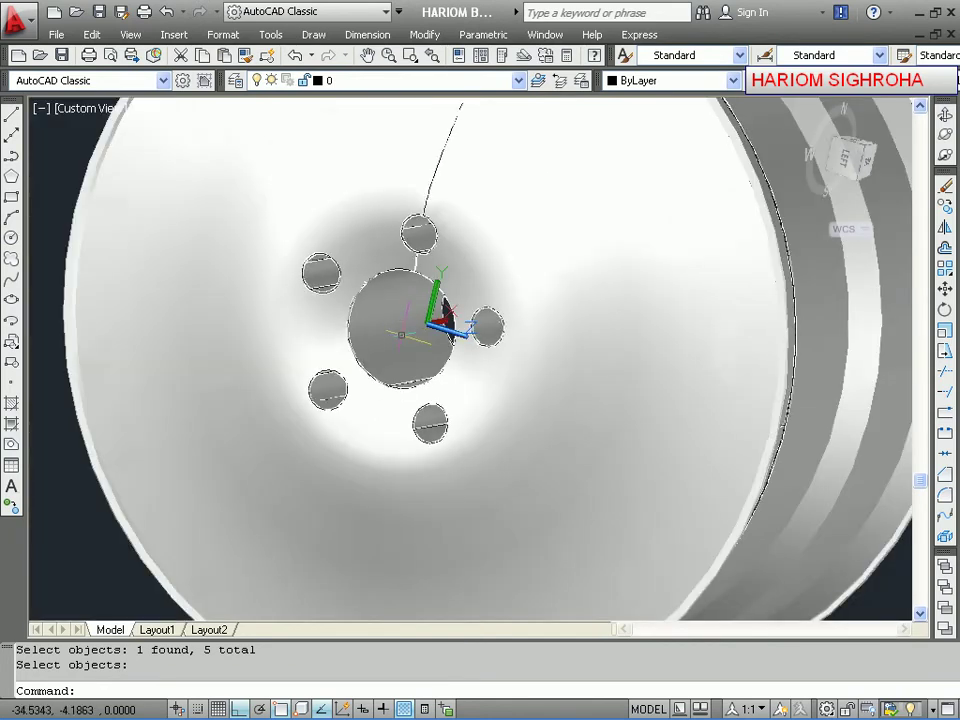
text(F)
key(Return)
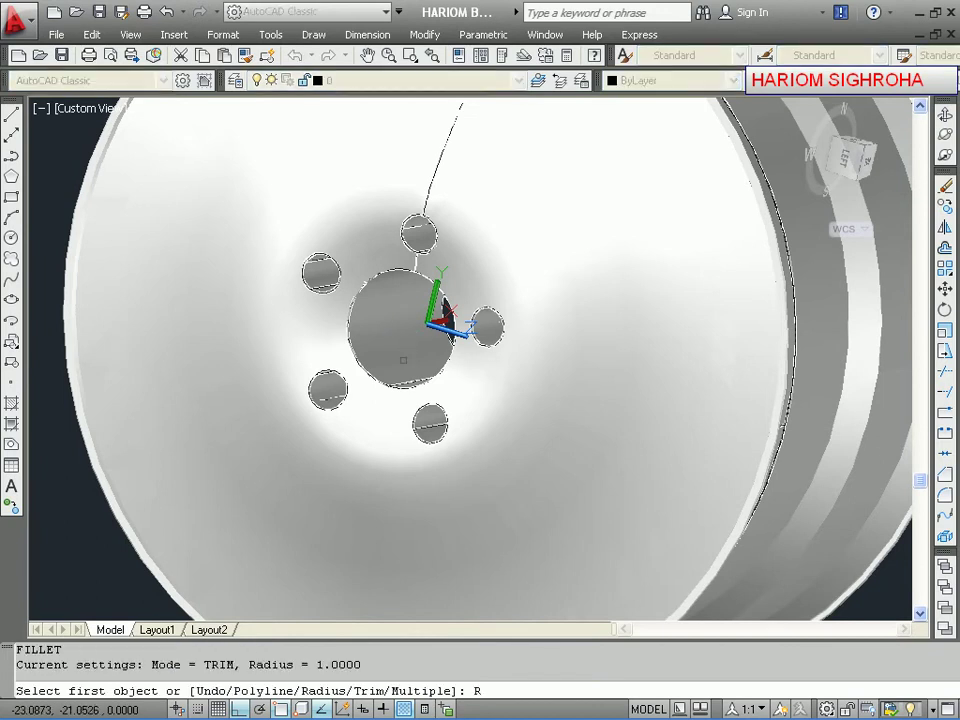
key(Return)
key(Return)
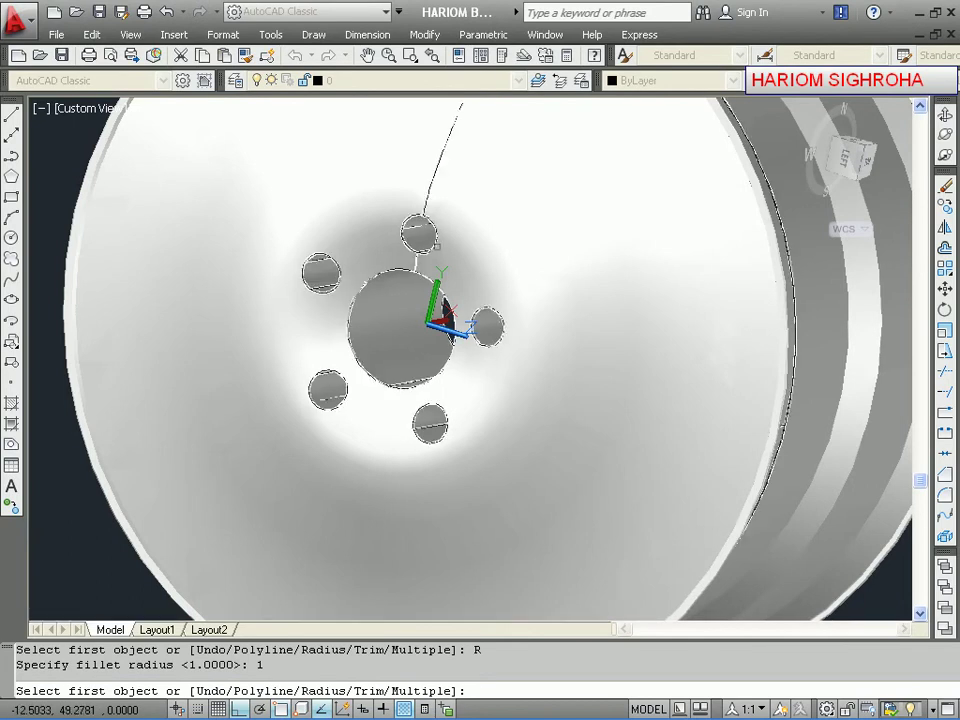
click(434, 237)
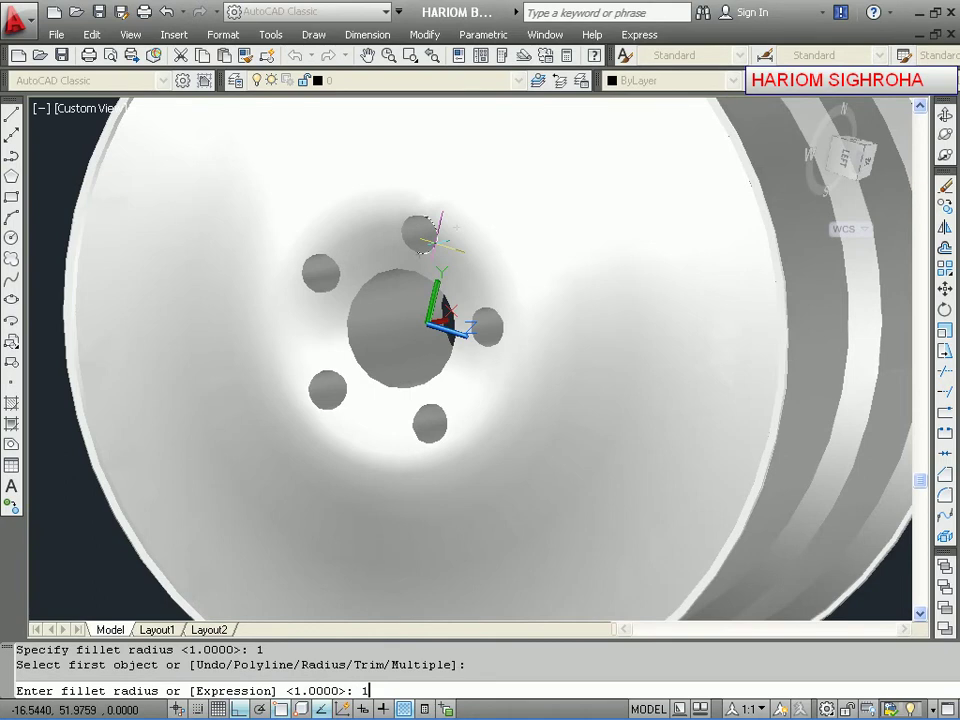
key(Return)
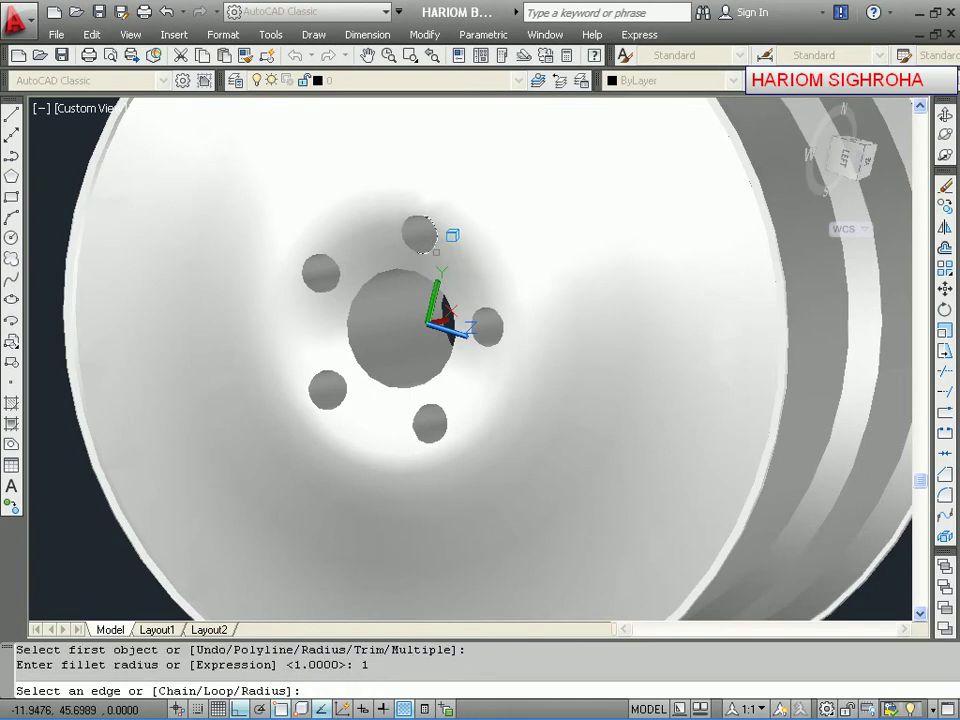
Step: Add the right, bottom, lower-left and upper-left bolt-hole edges and apply the fillet
click(466, 274)
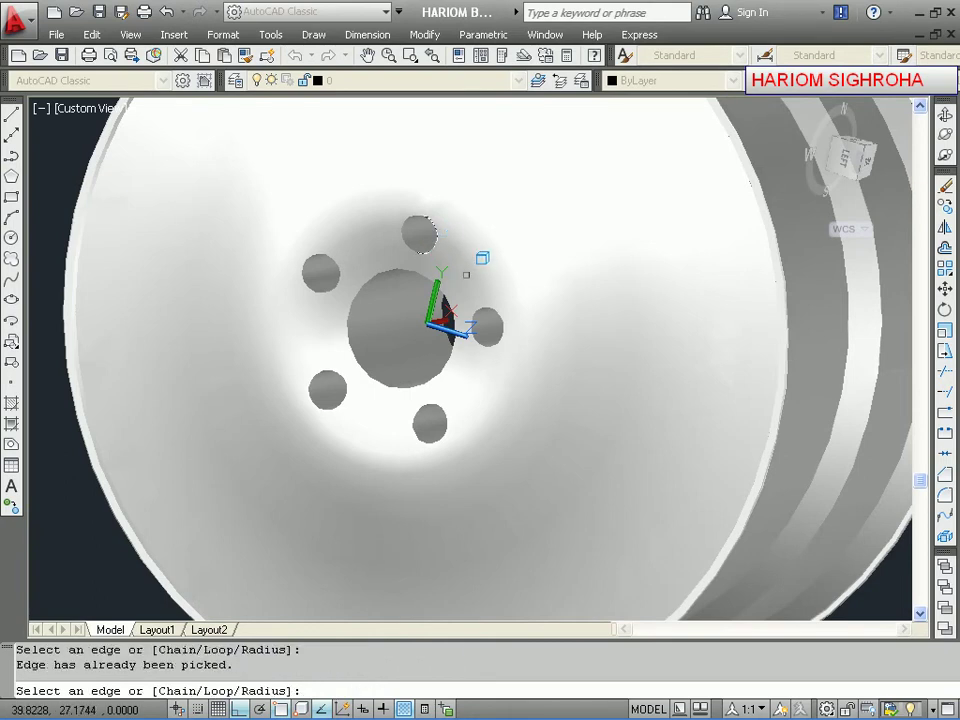
click(474, 318)
click(447, 418)
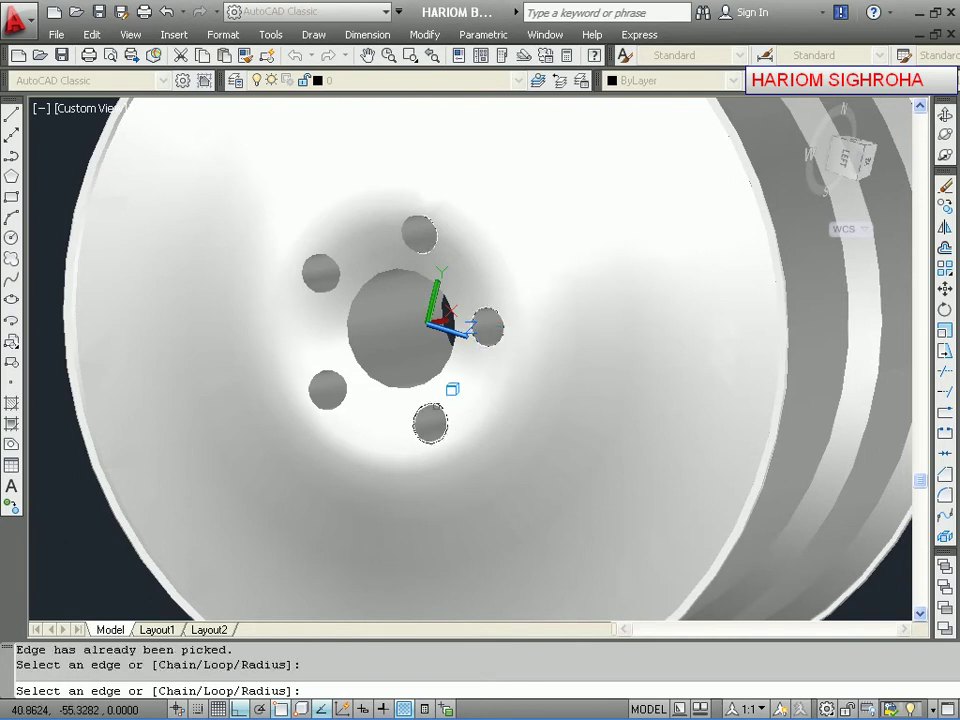
click(452, 389)
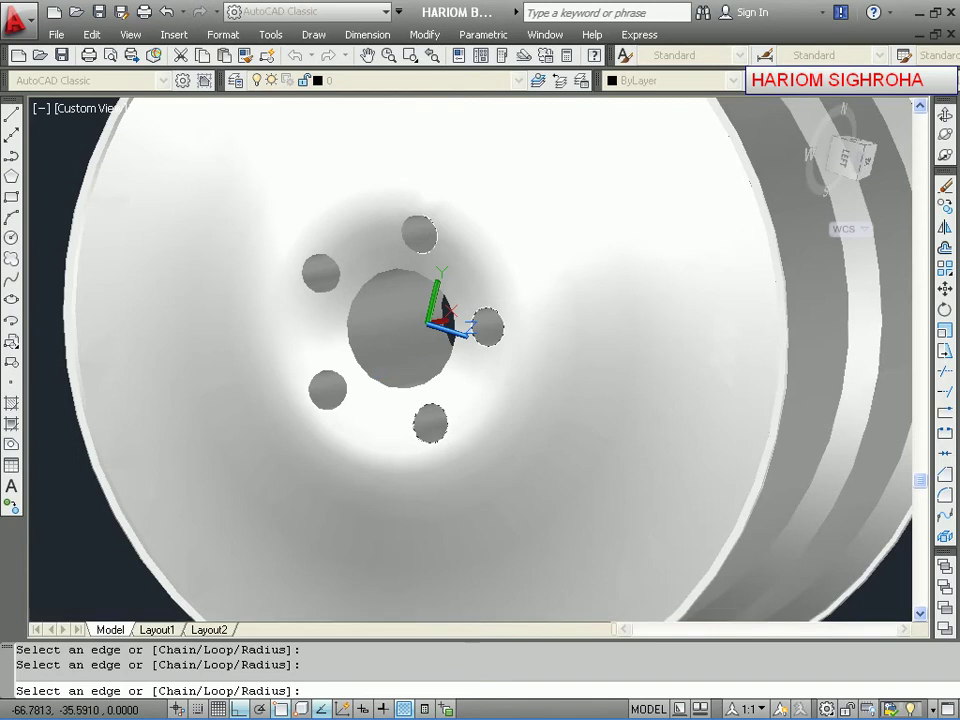
click(338, 274)
key(Return)
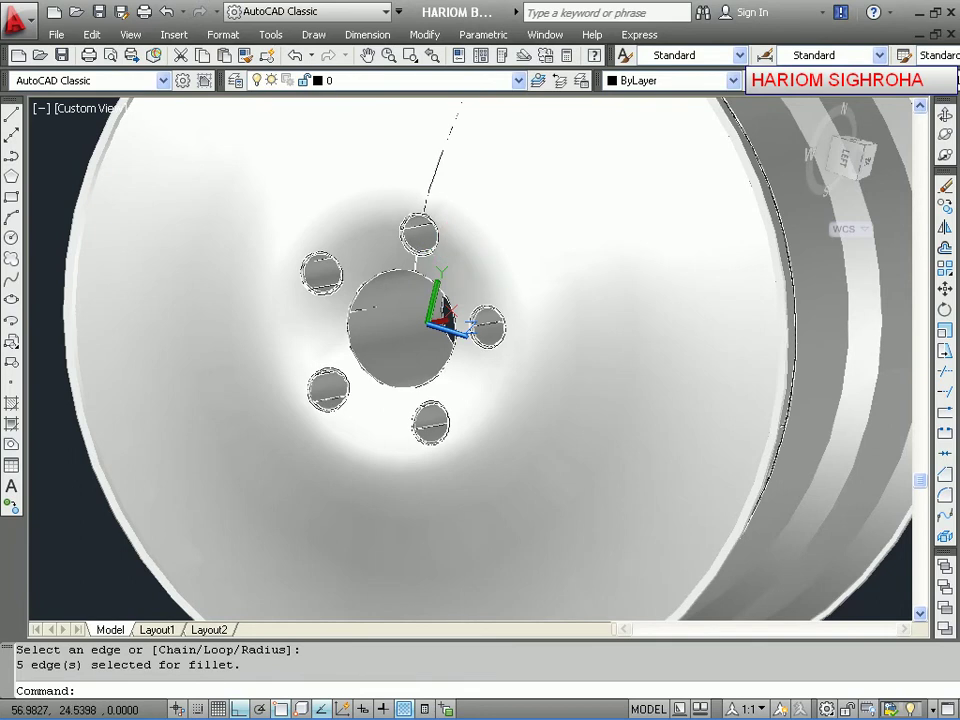
scroll(478, 275, down, 3)
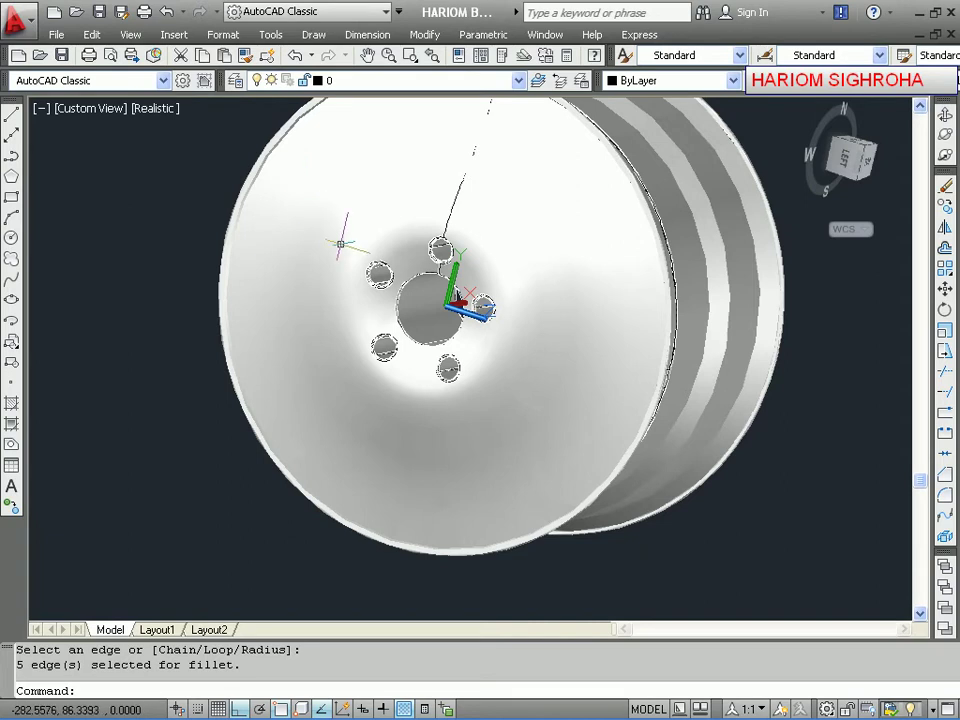
Step: Keep the Realistic visual style and set a top view with -VP direction 0,0,1
click(161, 118)
click(161, 118)
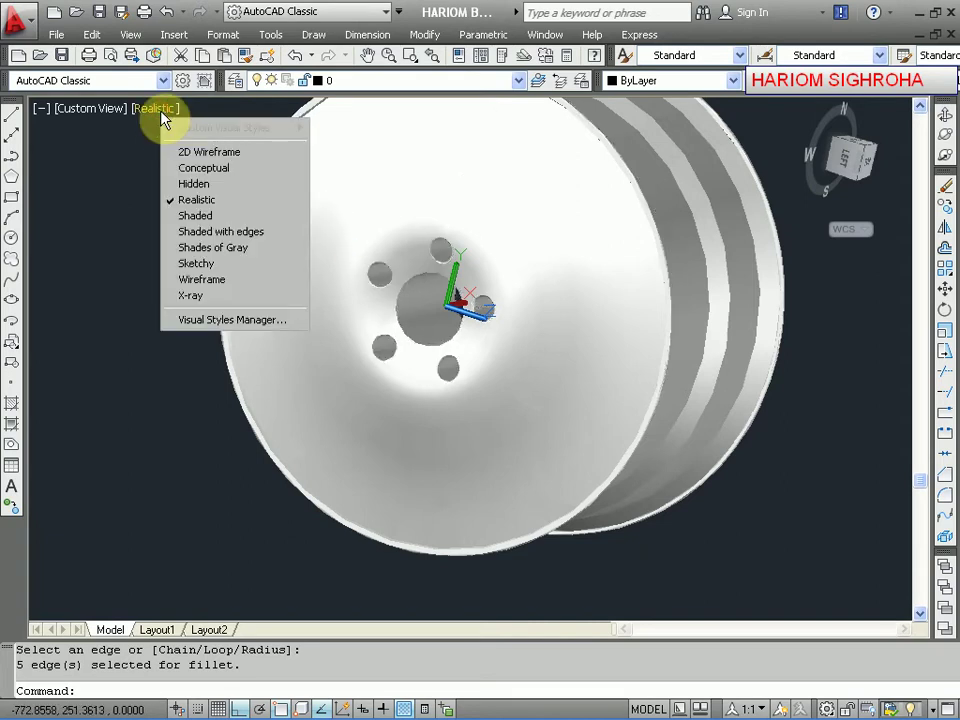
click(161, 118)
click(161, 118)
click(126, 144)
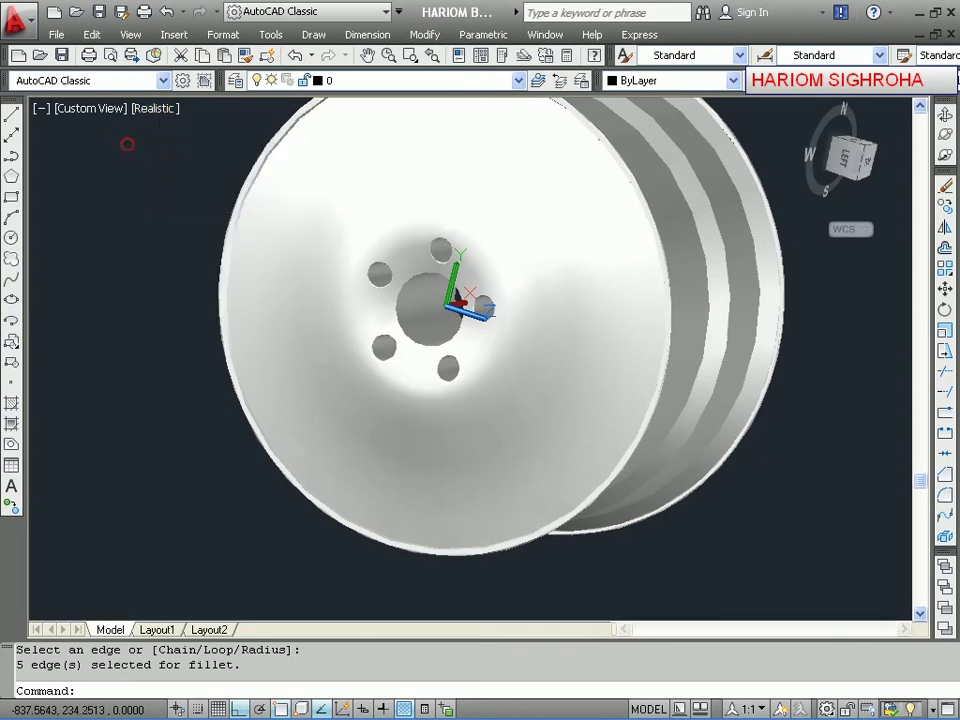
click(147, 229)
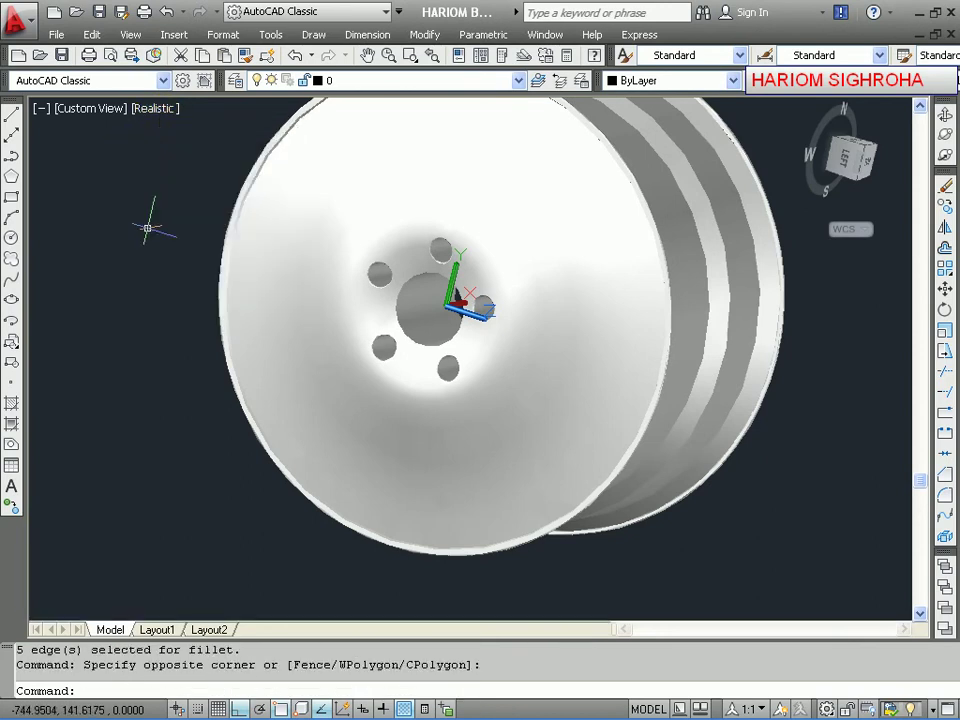
text(-VP)
key(Return)
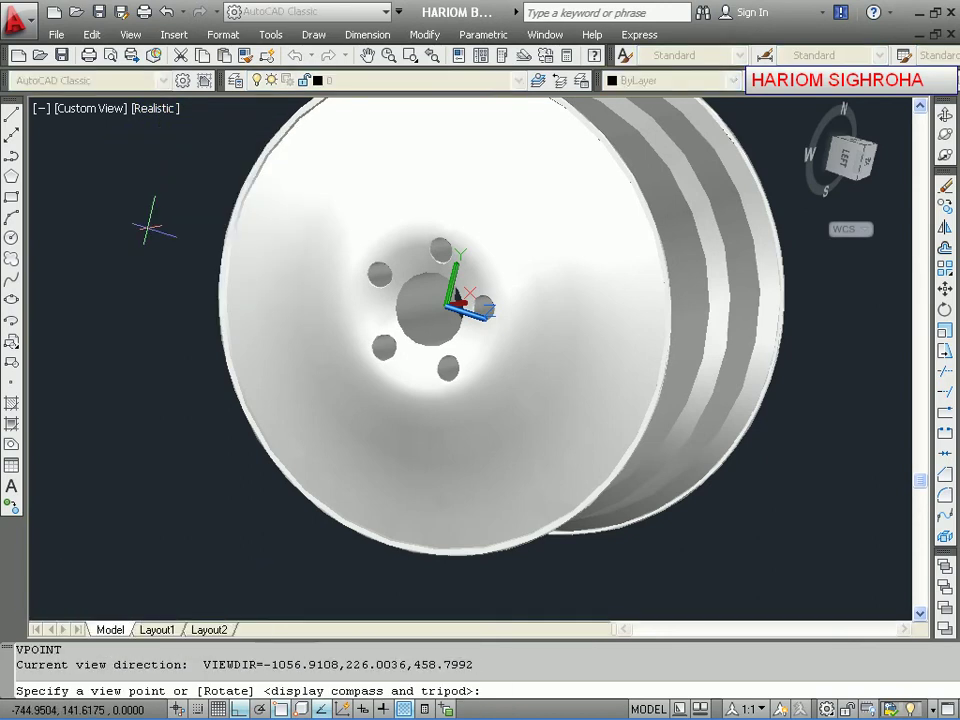
key(Return)
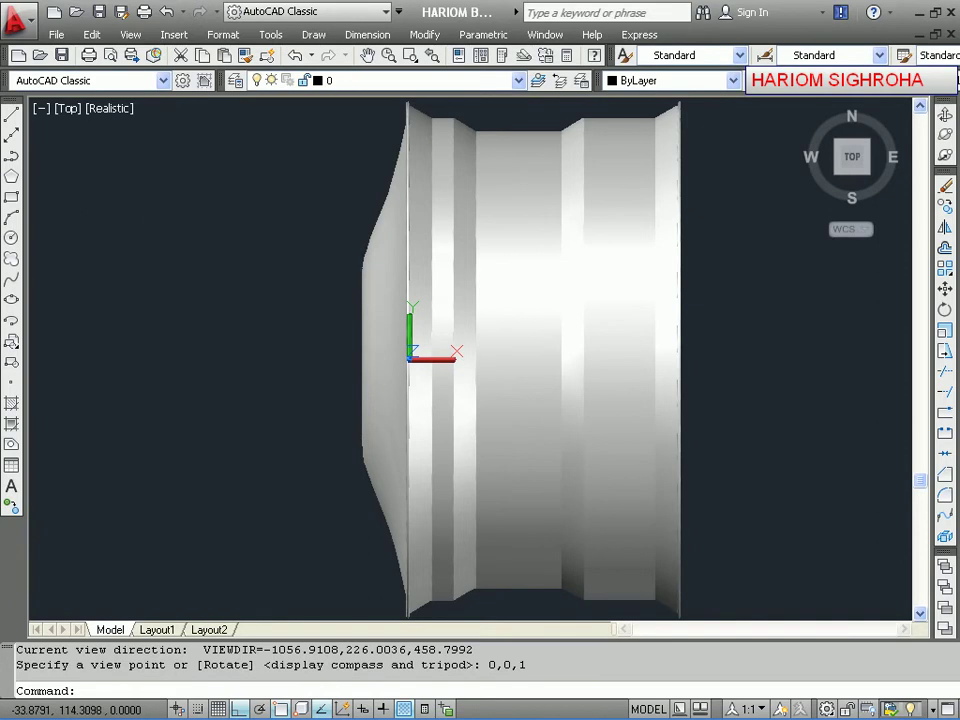
click(838, 236)
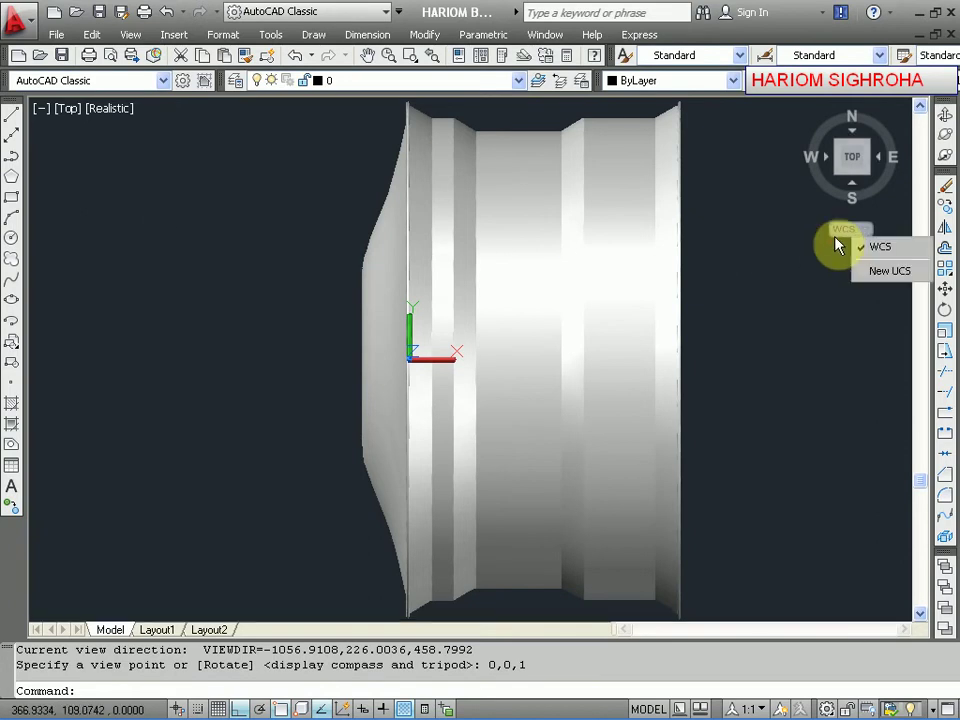
Step: Create a UCS with origin -55,0,0 and X axis toward 0,0,-1, then view from the left
click(866, 278)
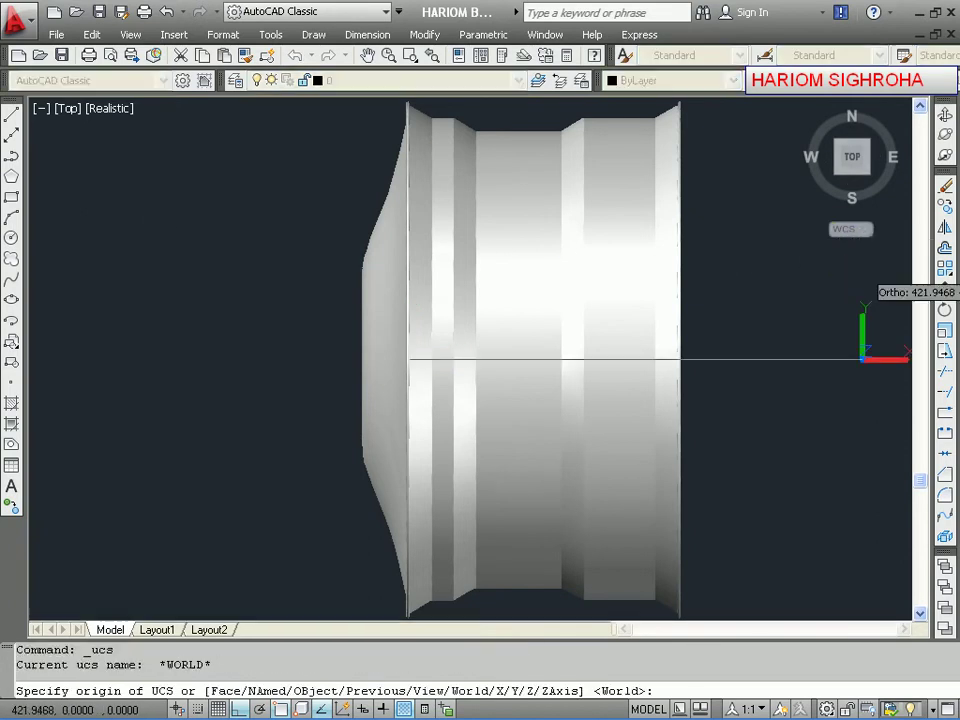
text(-55,0,0)
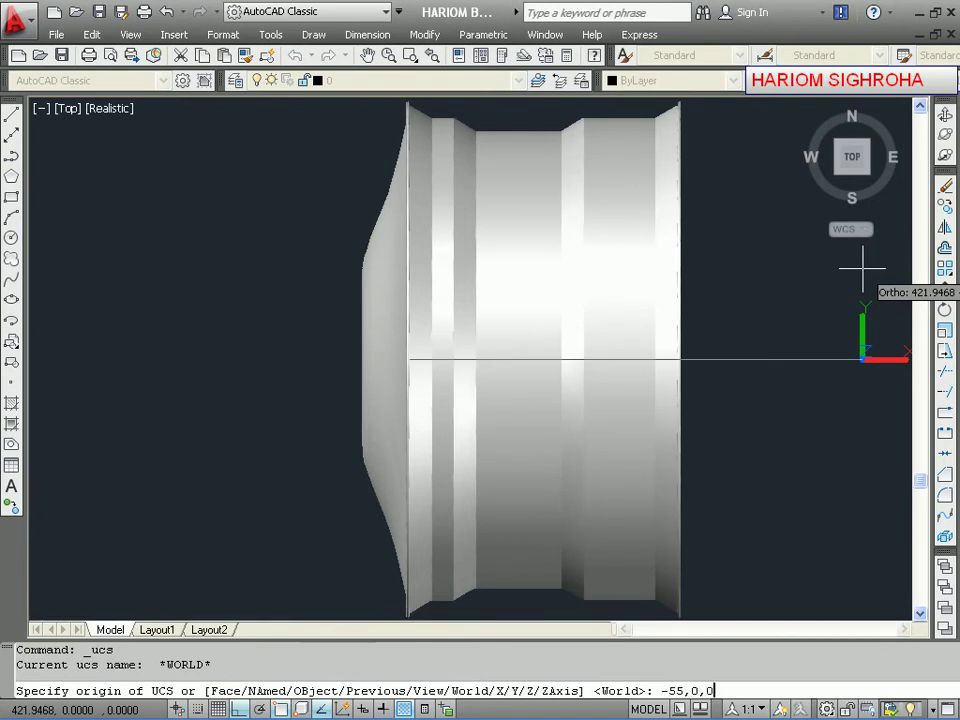
key(Return)
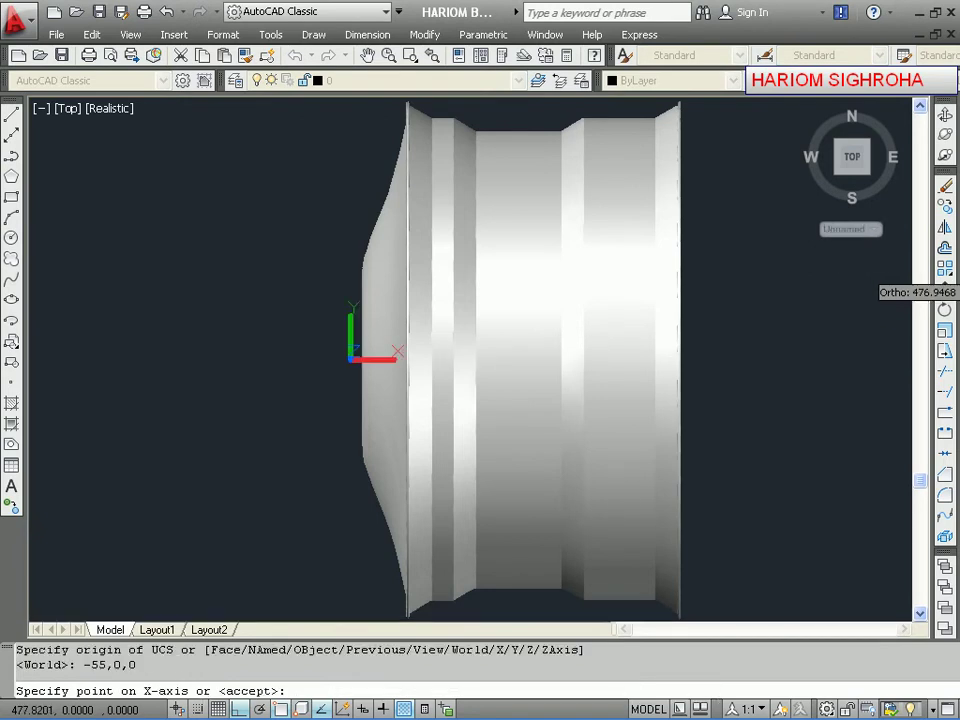
text(0,0)
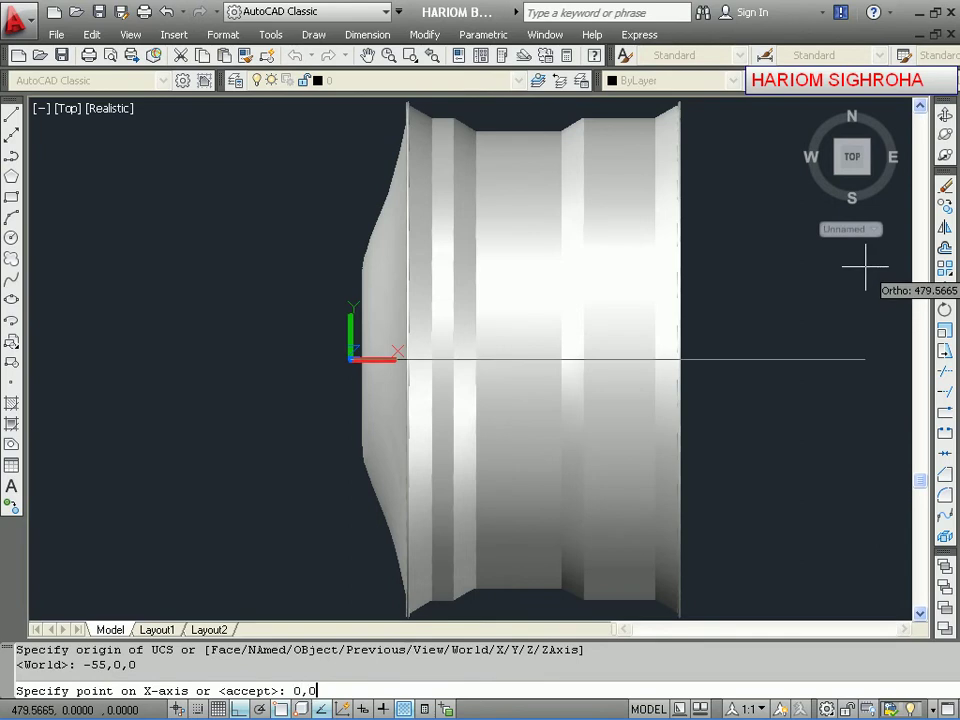
text(-1)
key(Return)
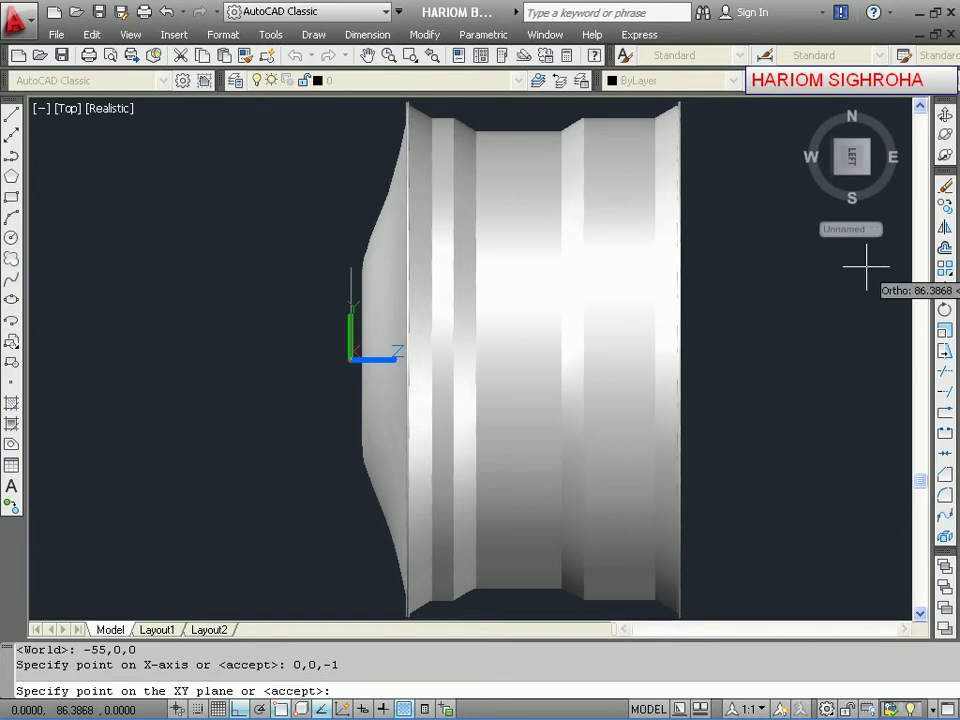
key(Return)
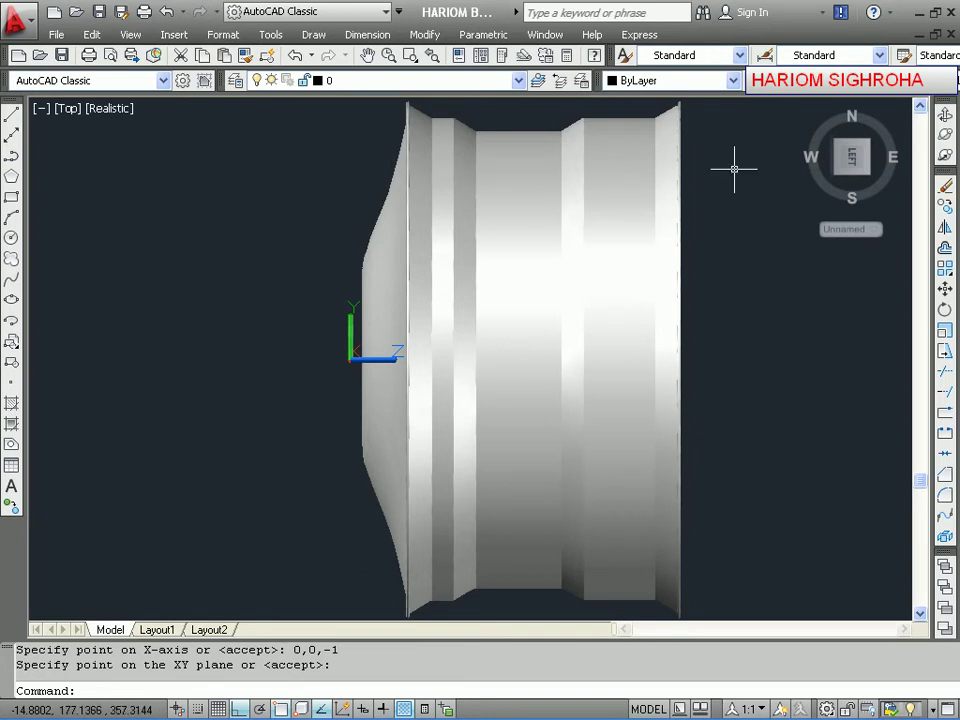
click(811, 163)
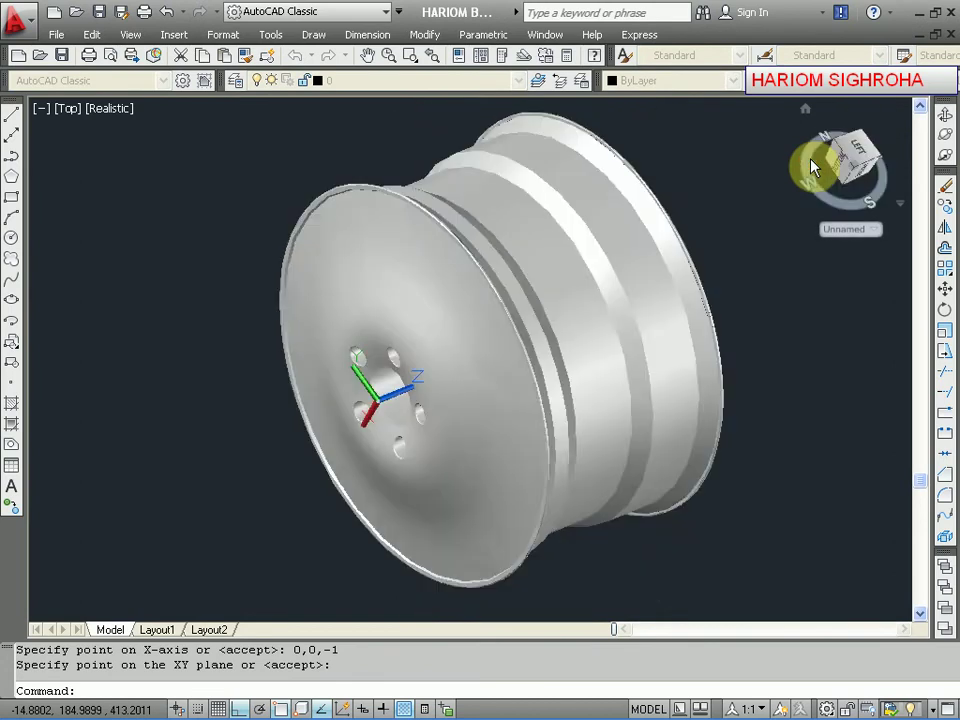
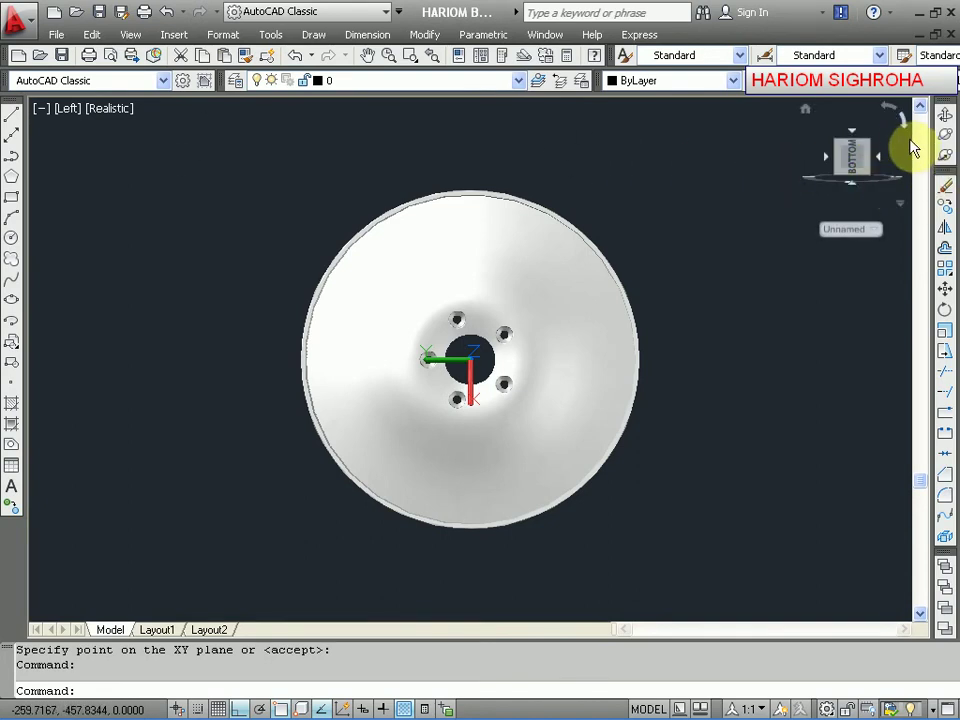
Step: Roll the wheel view a half-turn and switch to the 2D Wireframe visual style
click(903, 134)
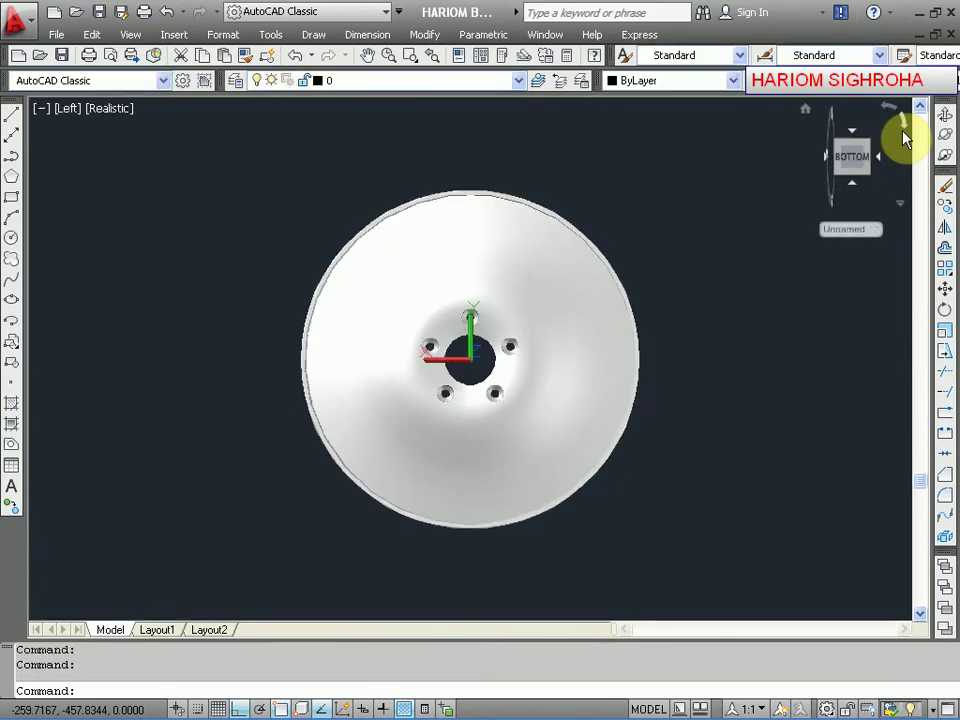
click(903, 134)
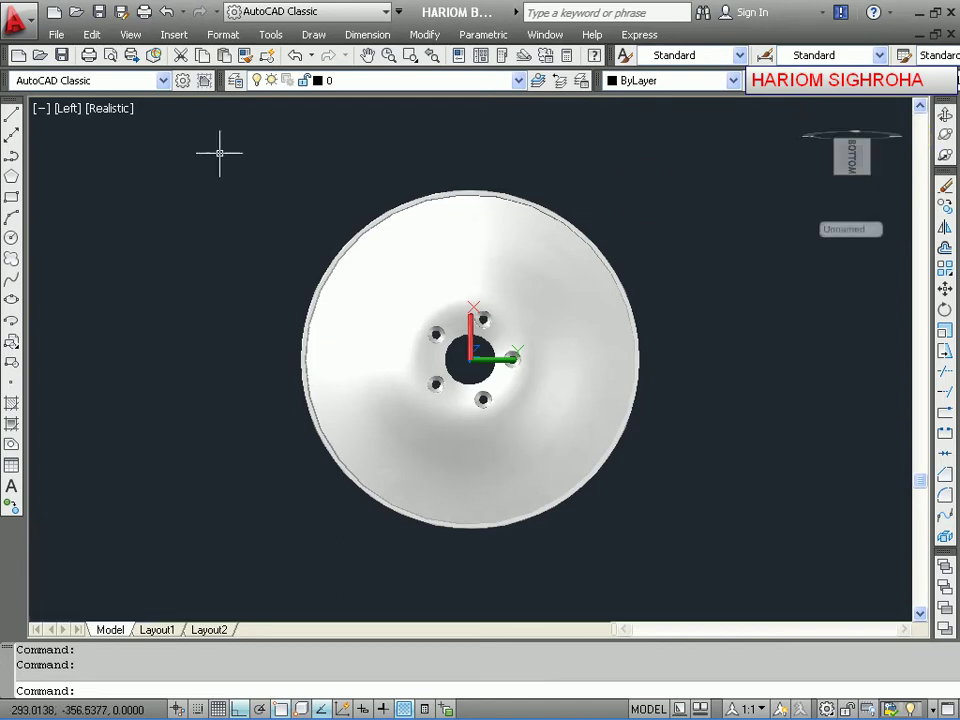
click(122, 110)
click(161, 152)
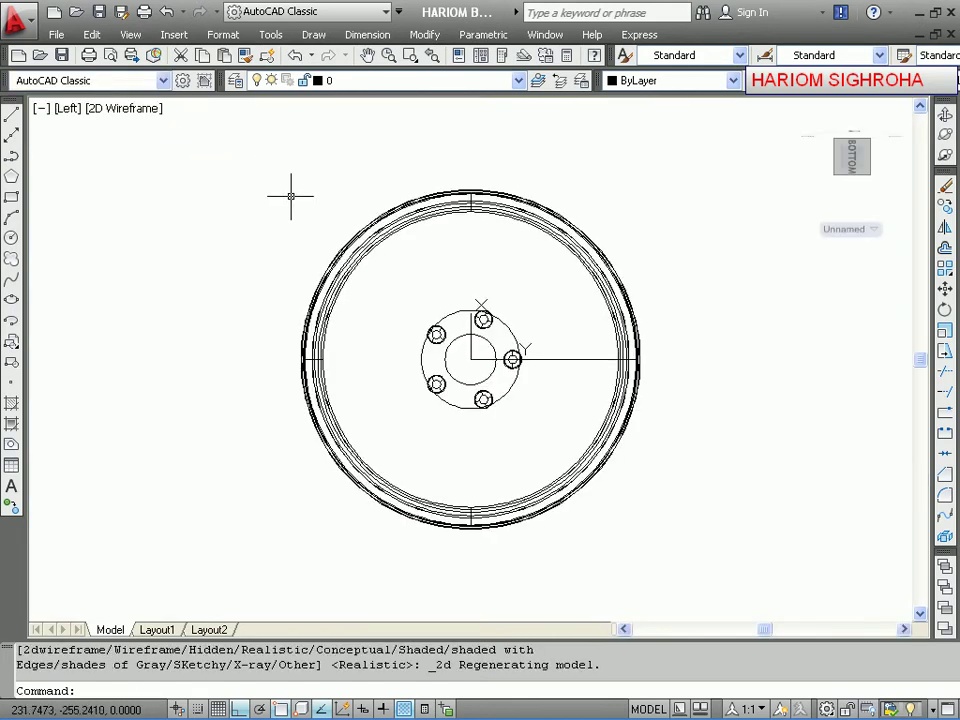
Step: Draw a line from 0,0 up to 0,283.5 with a short step to 18.2,283.5
text(LINE Specify first point: 0,0)
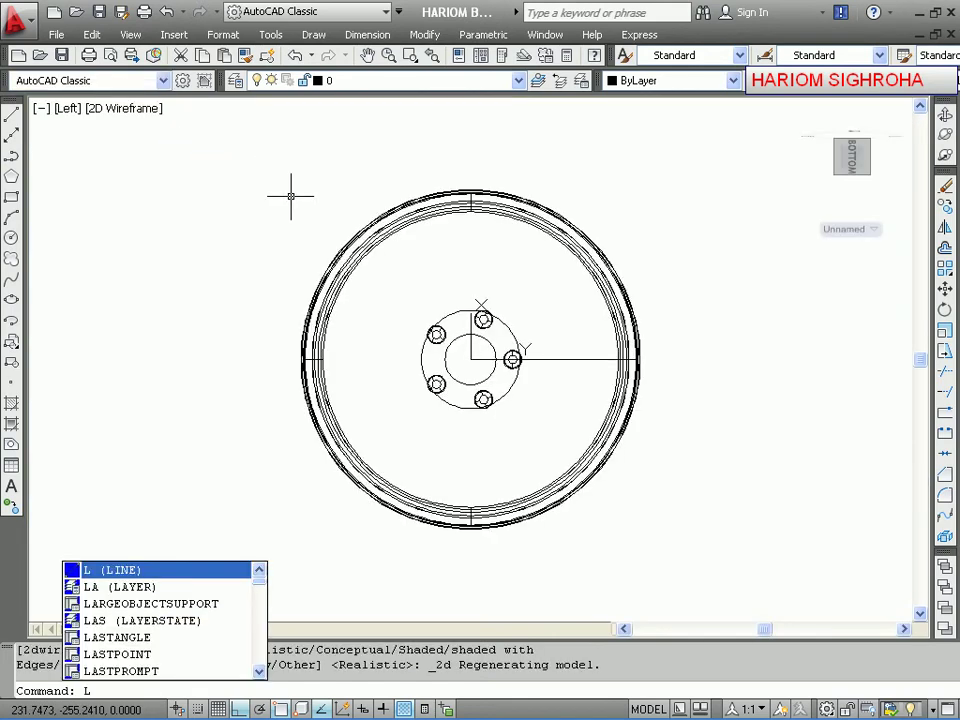
key(Return)
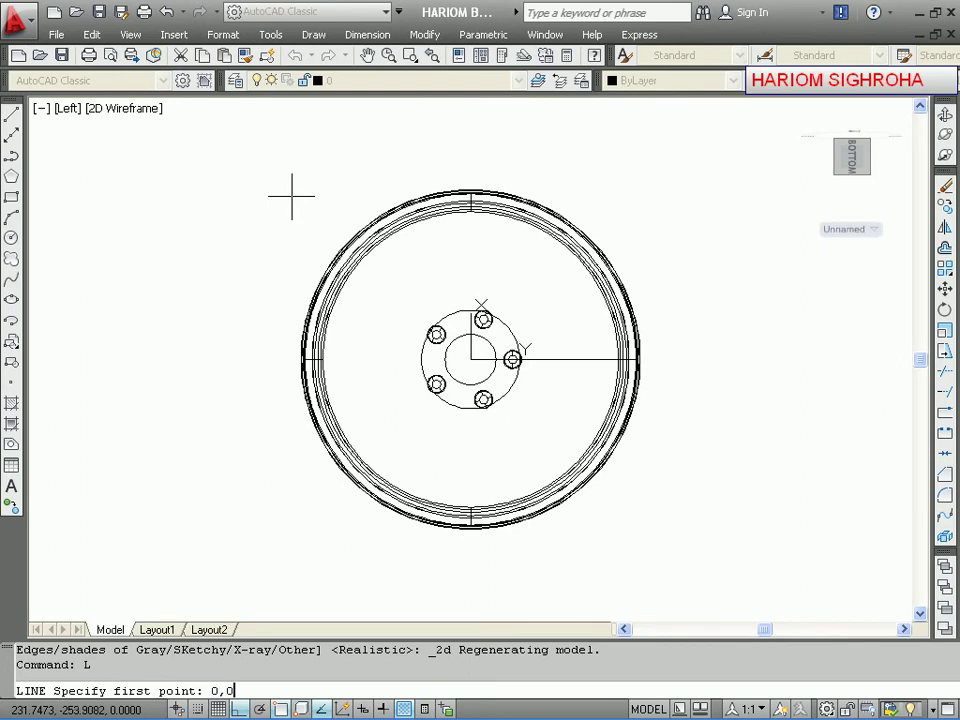
key(Return)
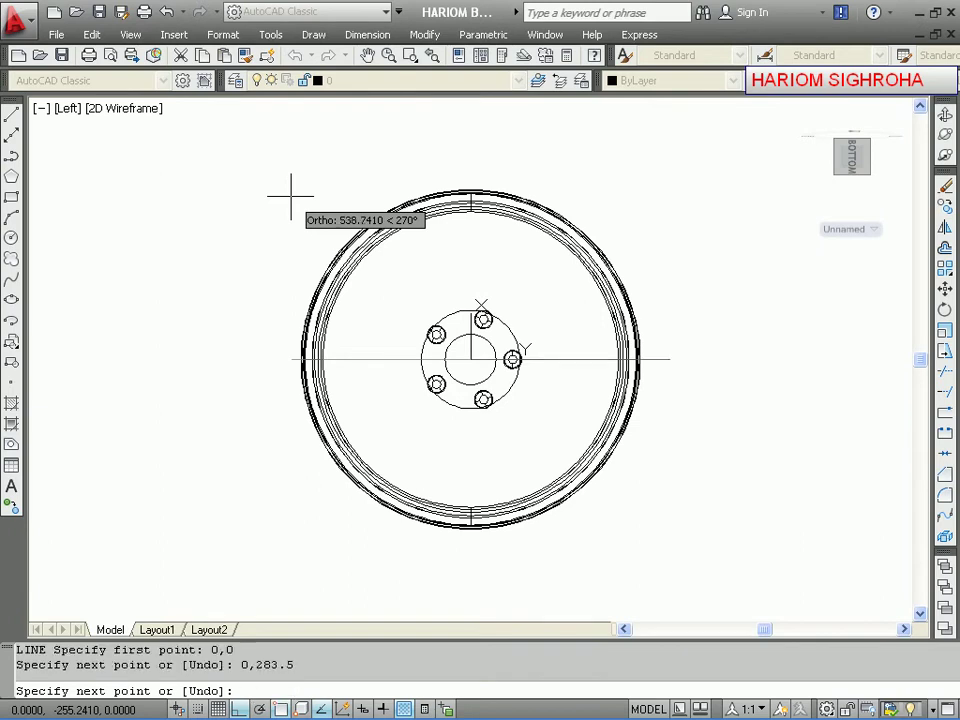
text(18.2,)
text(283.5)
key(Return)
key(Return)
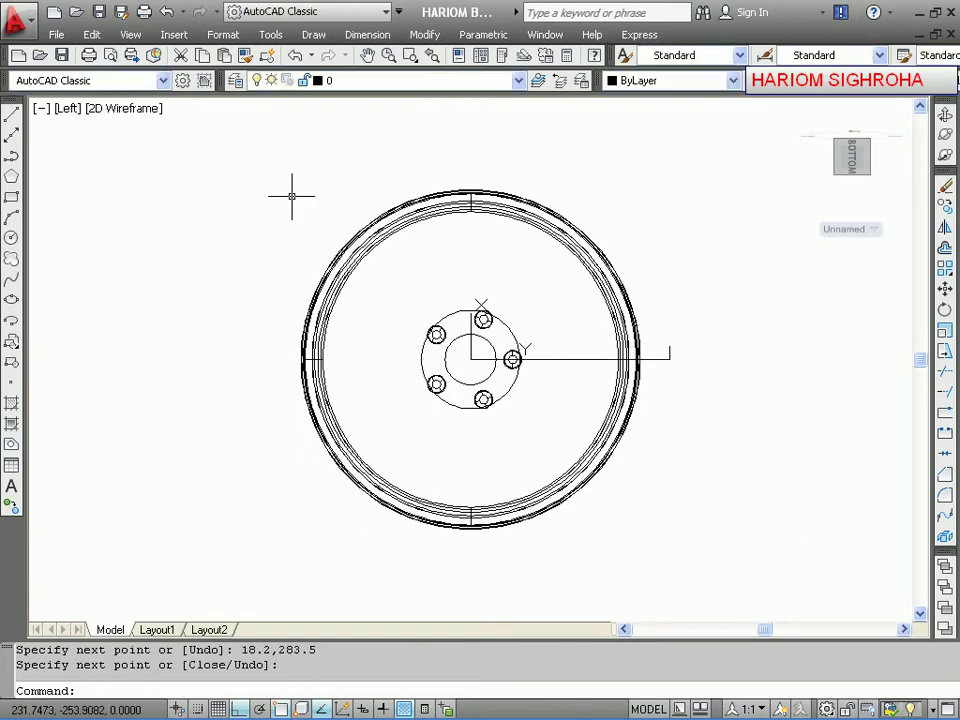
text(l)
key(Return)
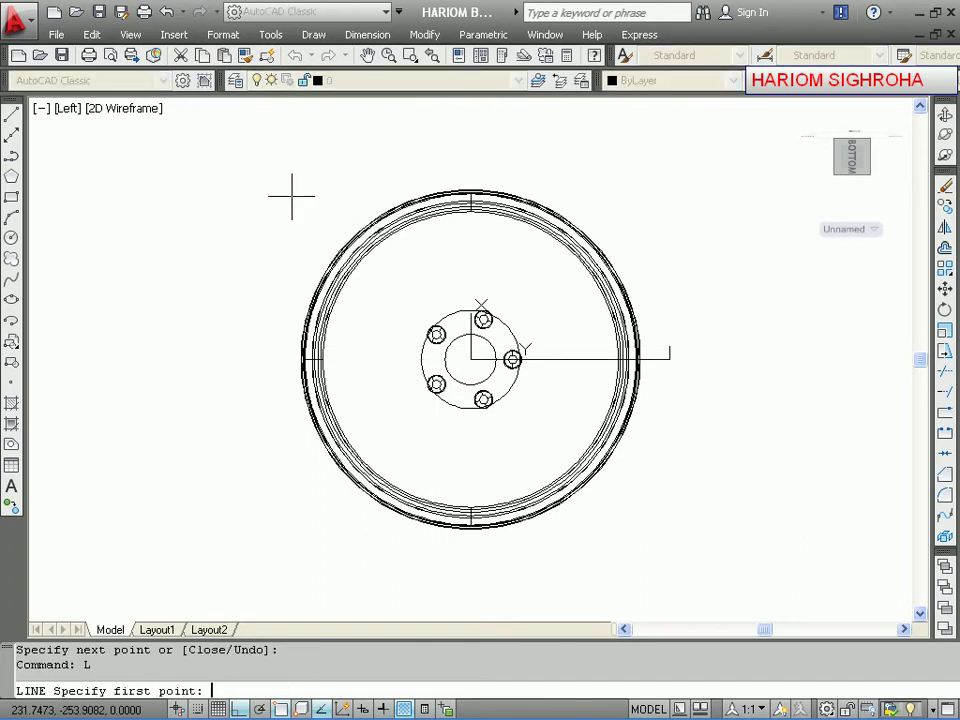
text(0,0)
key(Return)
text(@287)
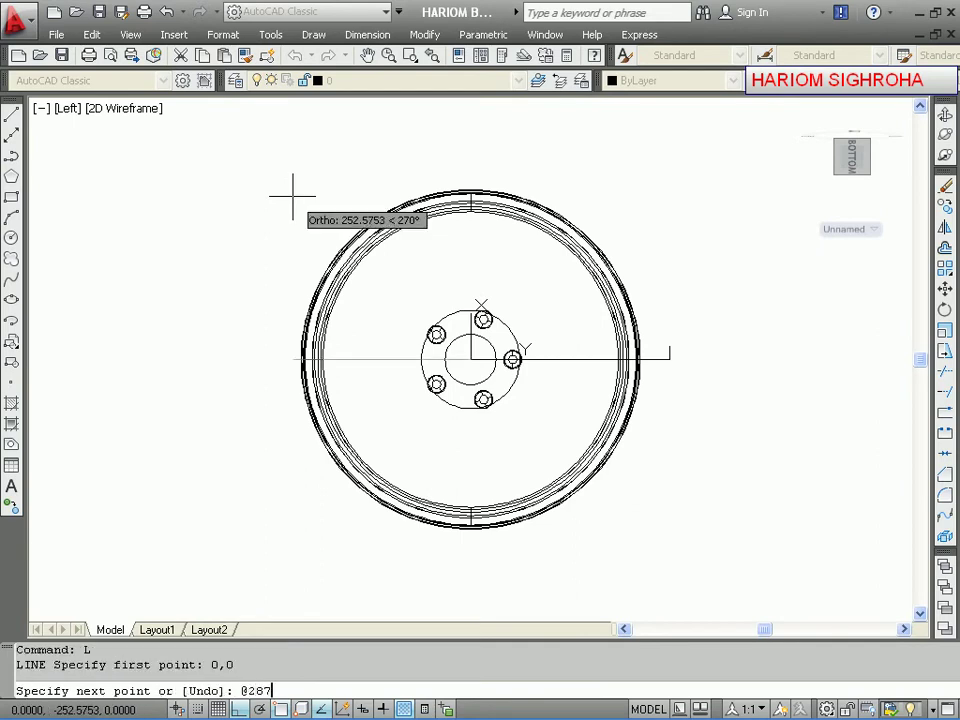
text(<6)
text(7.5)
key(Return)
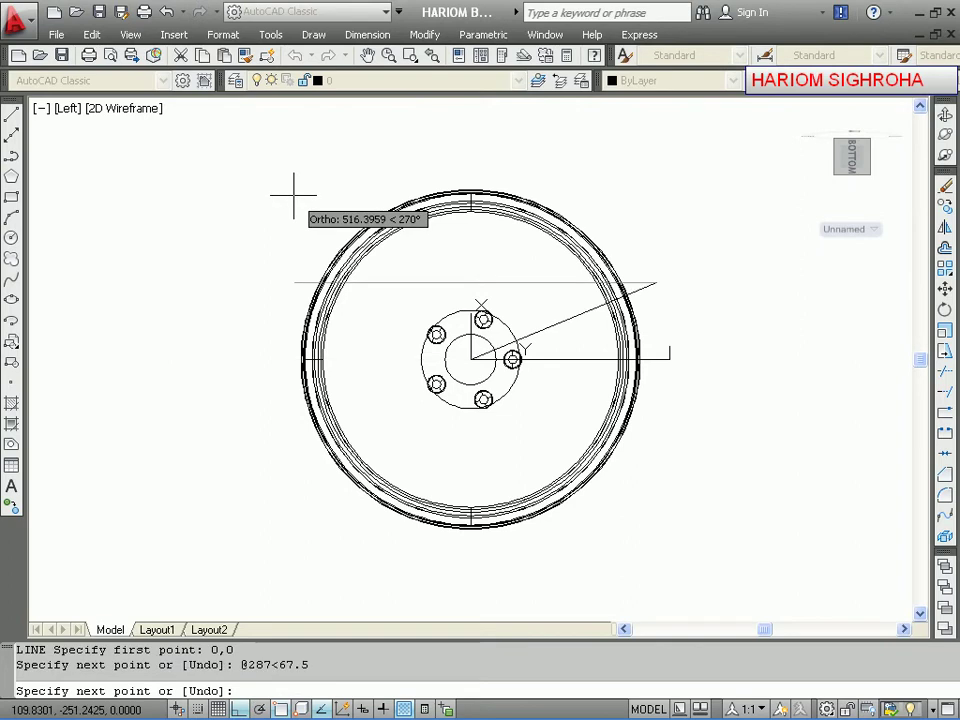
key(Return)
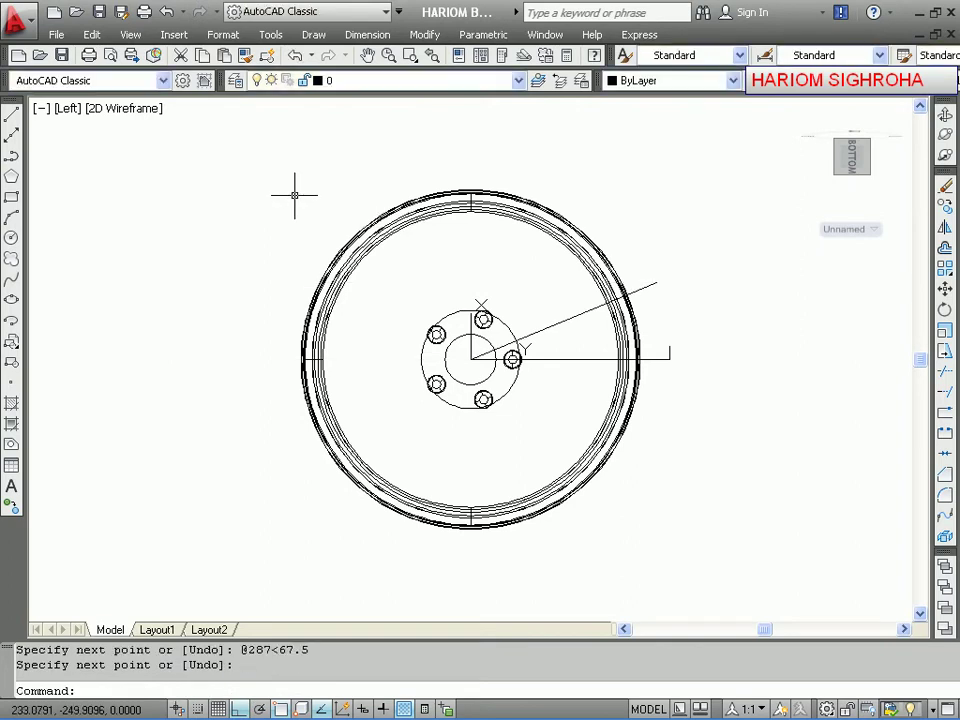
text(SPL)
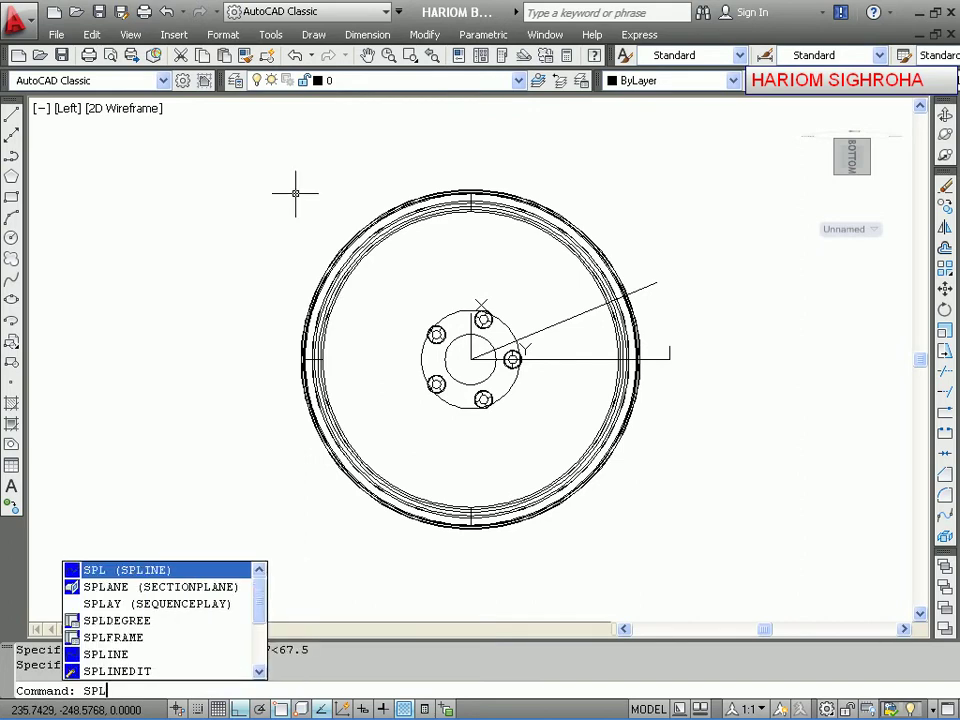
Step: Draw a spline through 0,75, 20,100, 35,200 and 18,283.5
key(Return)
text(0,75)
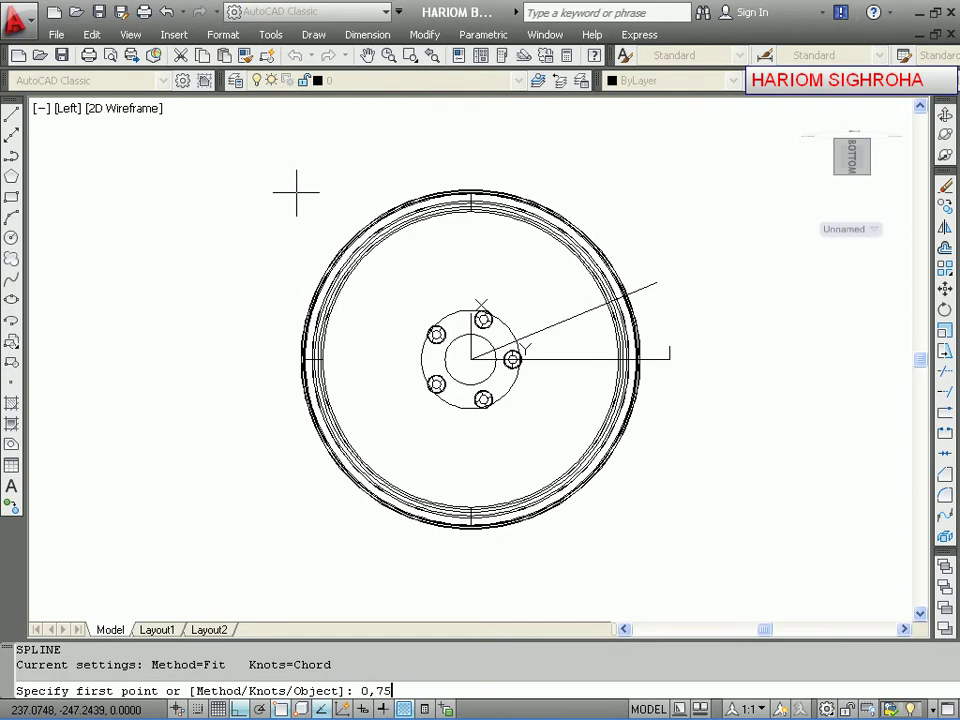
key(Return)
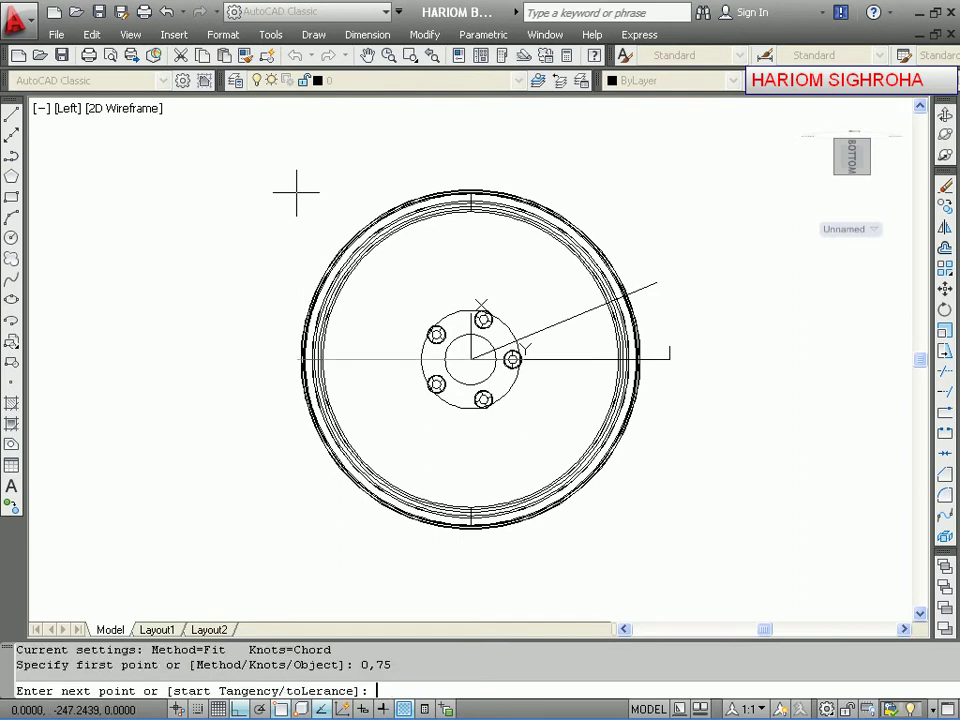
text(20,400)
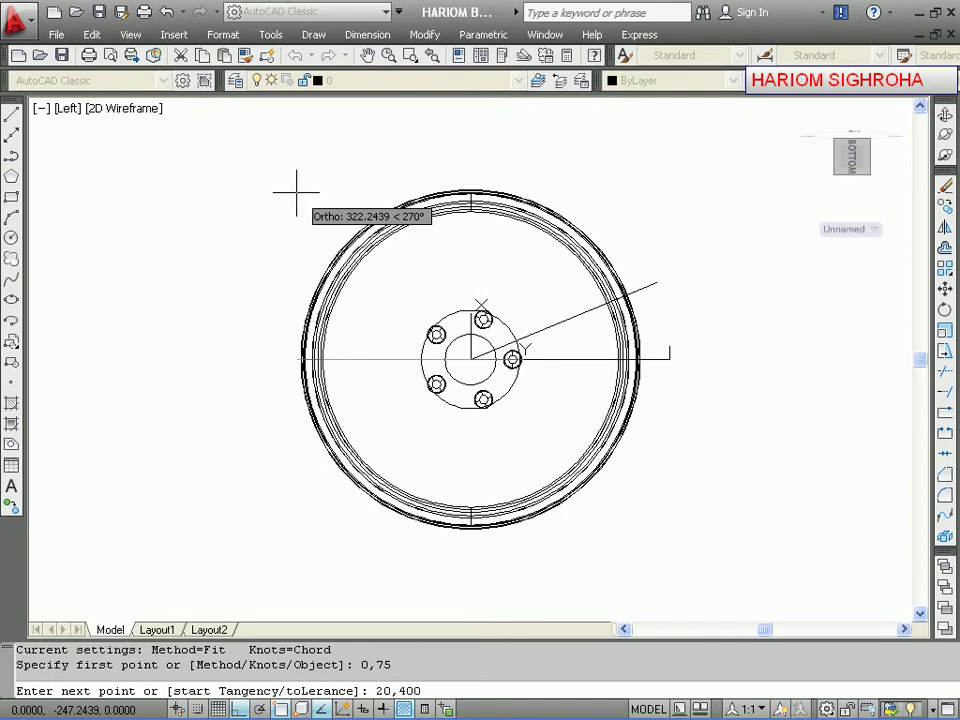
key(BackSpace)
key(BackSpace)
key(BackSpace)
text(100)
key(Return)
text(35,200)
key(Return)
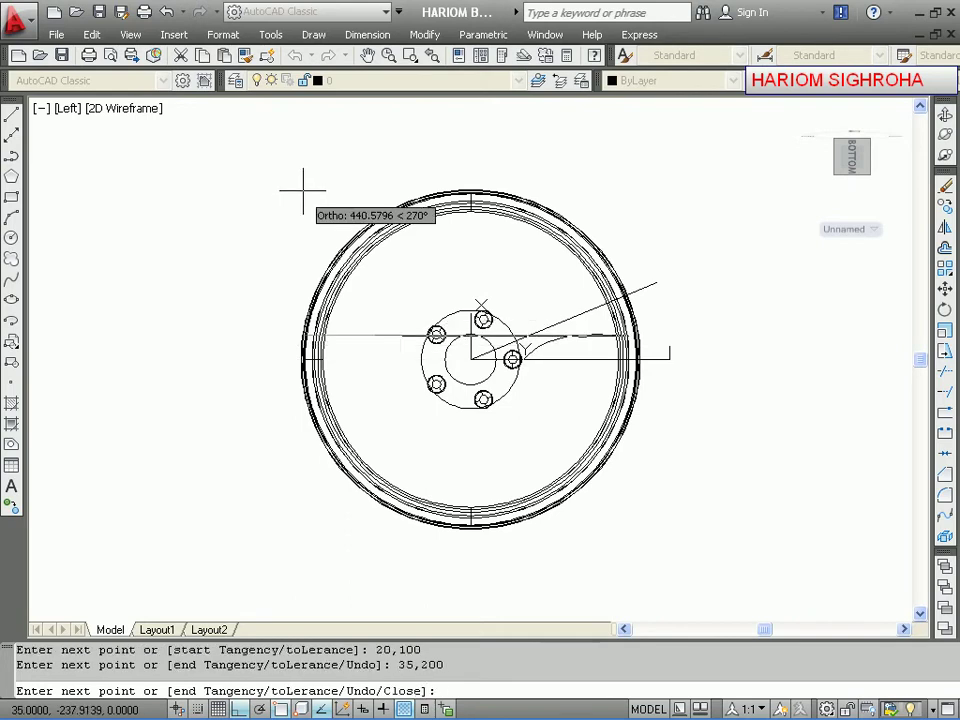
text(18,28)
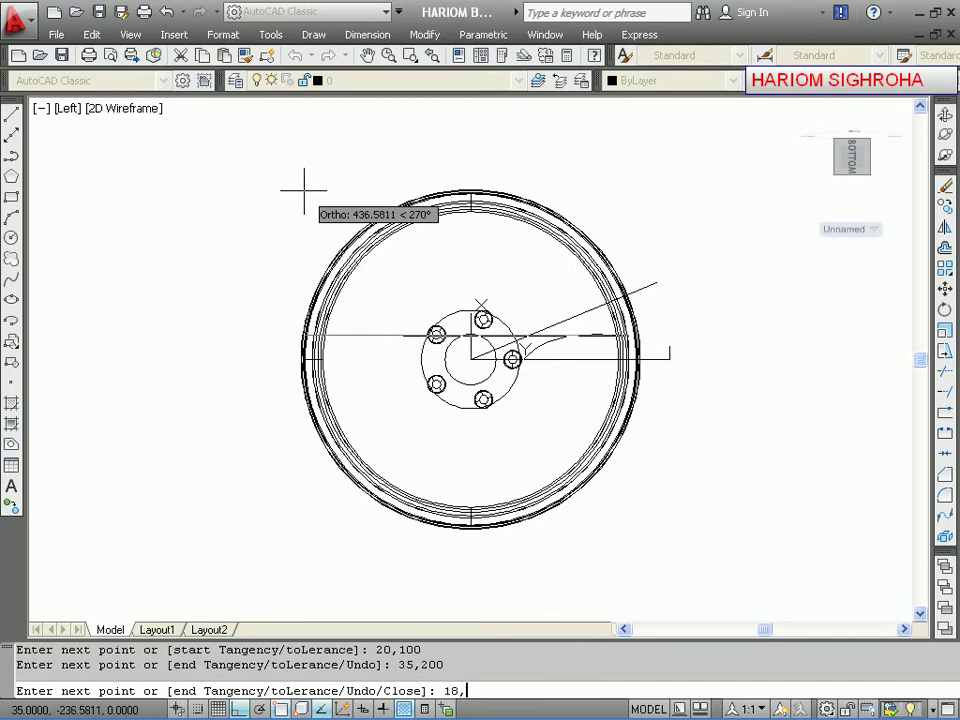
text(3.5)
key(Return)
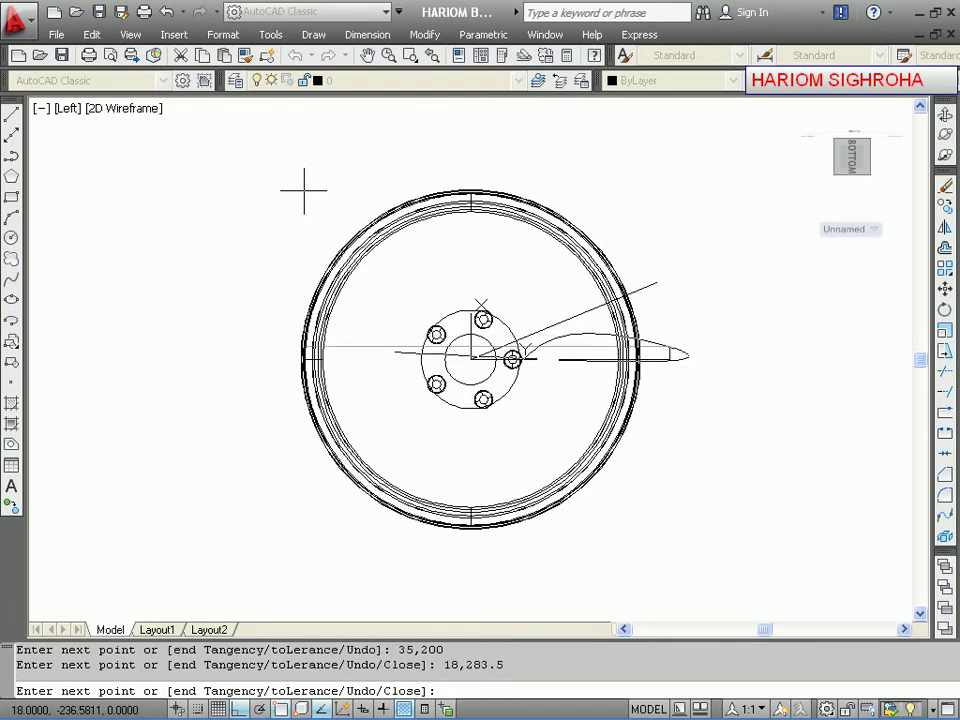
key(Return)
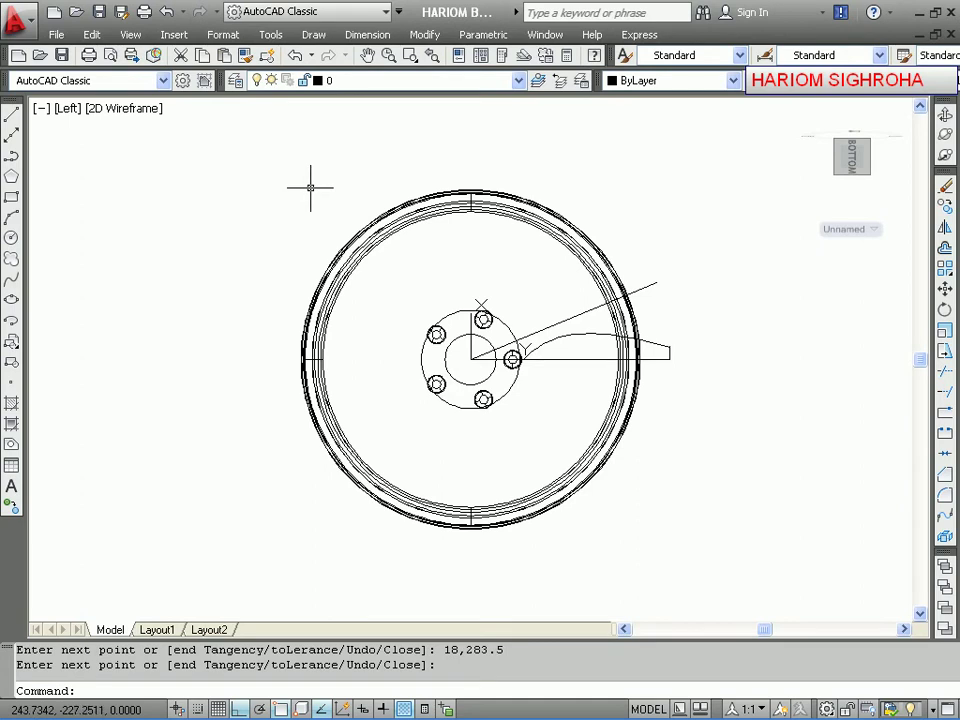
Step: Mirror the spline and short end line across the horizontal centreline, keeping the originals
text(MI)
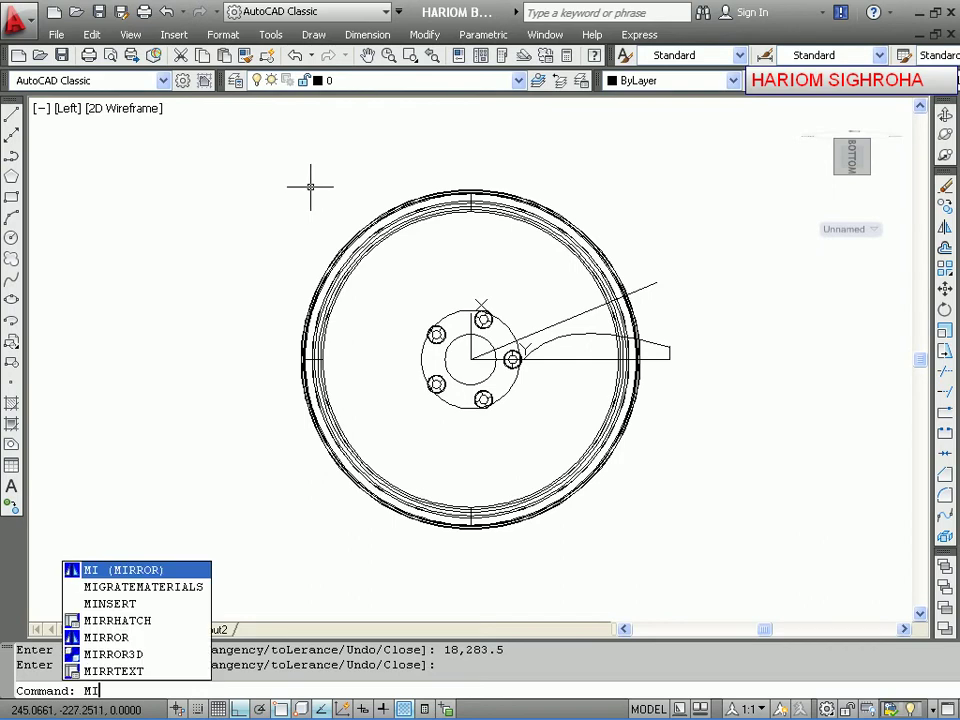
key(Return)
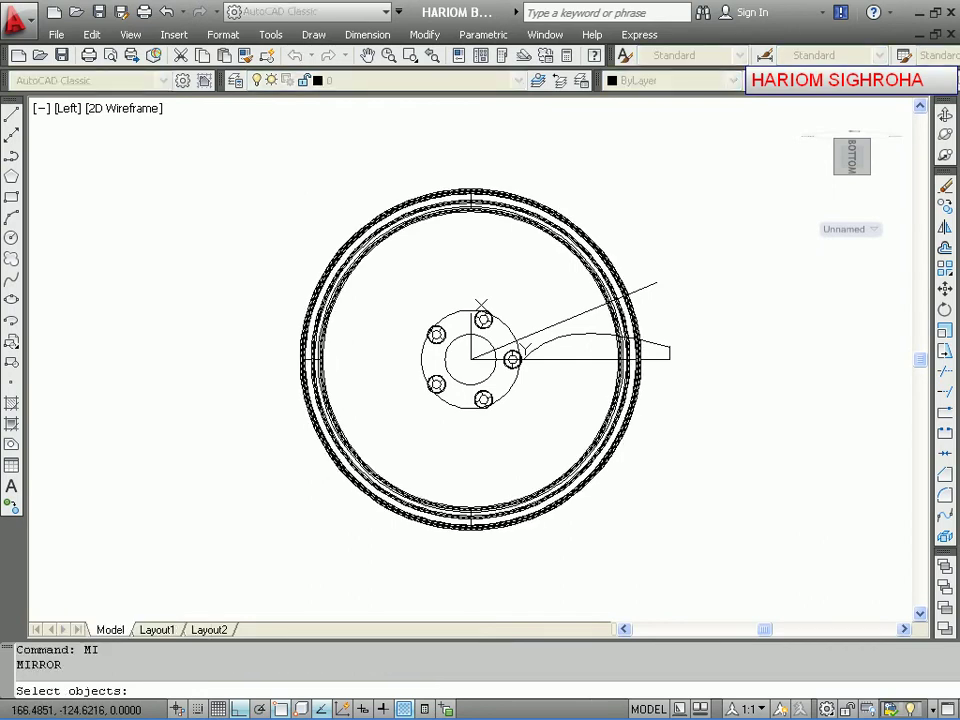
scroll(567, 343, up, 2)
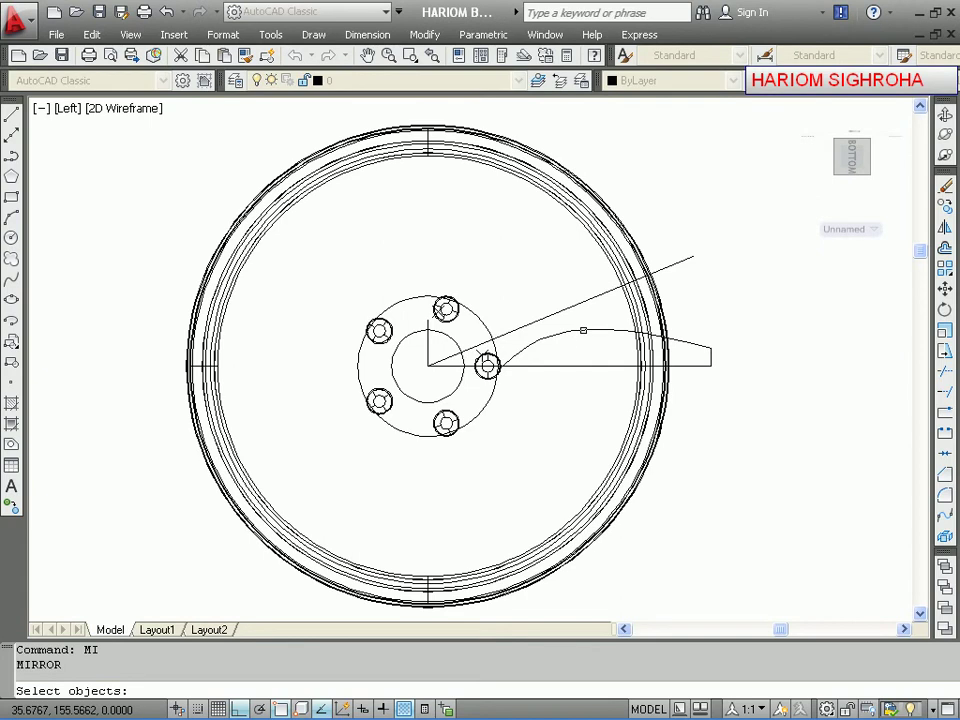
click(587, 329)
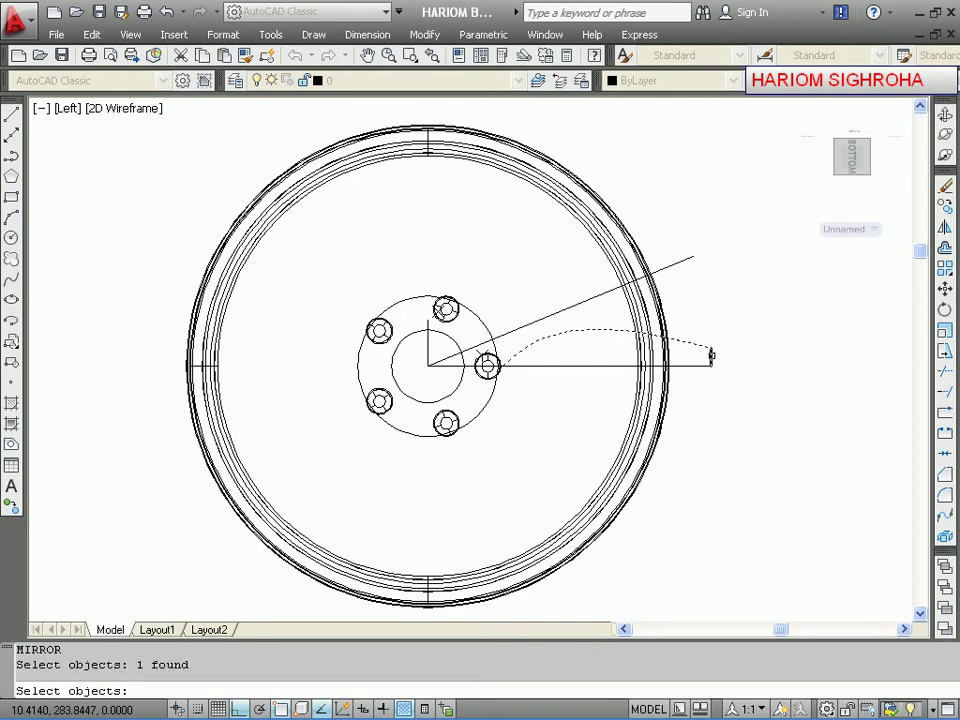
click(711, 356)
key(Return)
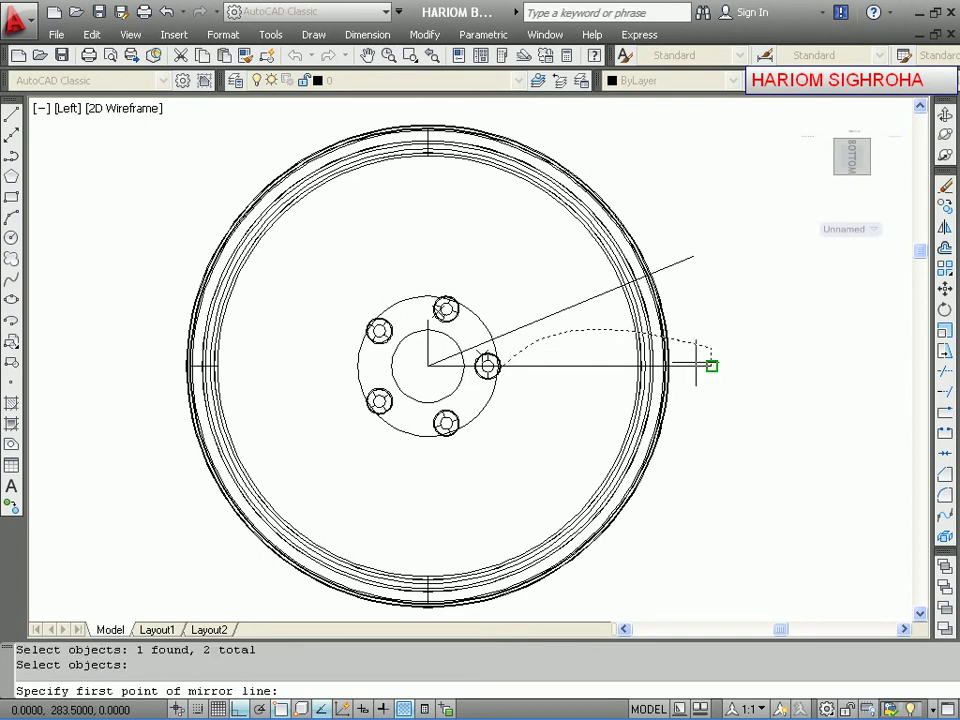
scroll(707, 362, up, 3)
click(720, 375)
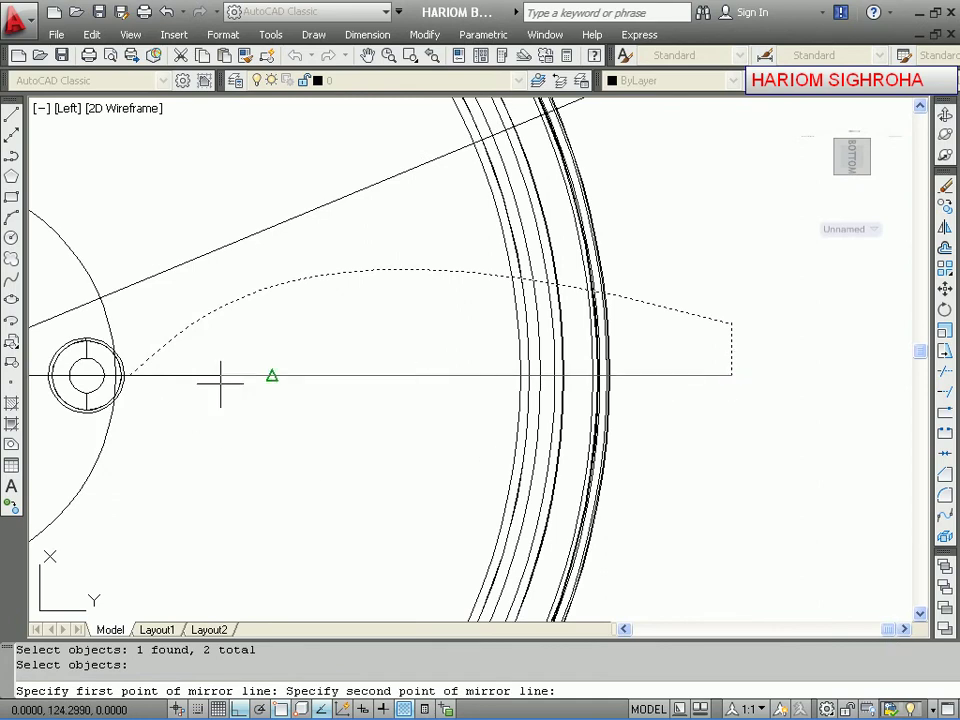
scroll(139, 381, down, 2)
scroll(140, 385, up, 2)
scroll(145, 390, up, 2)
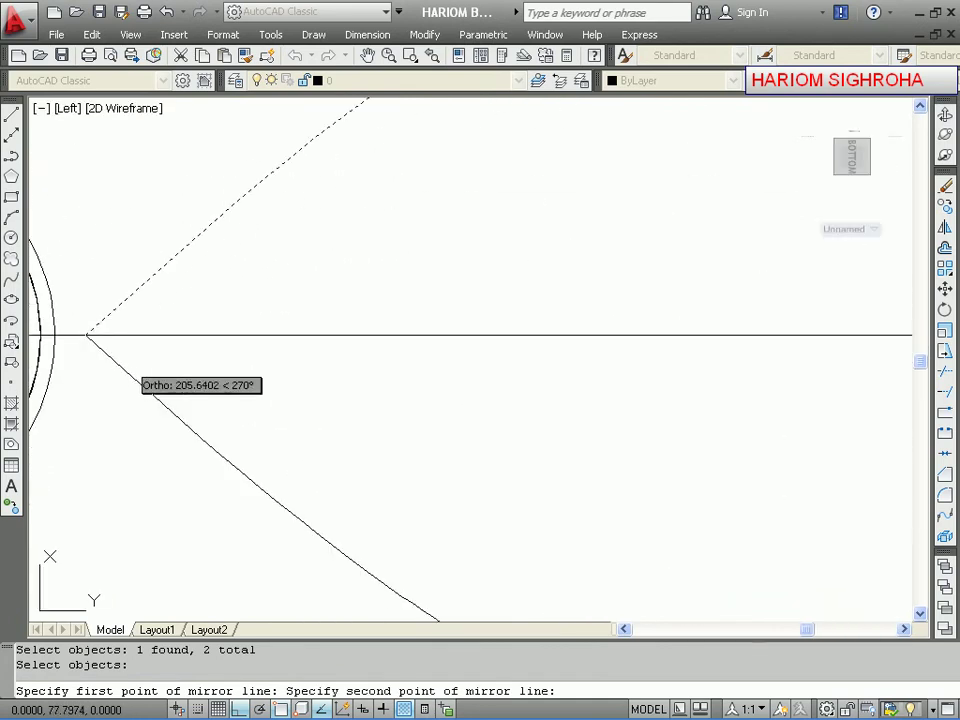
click(88, 335)
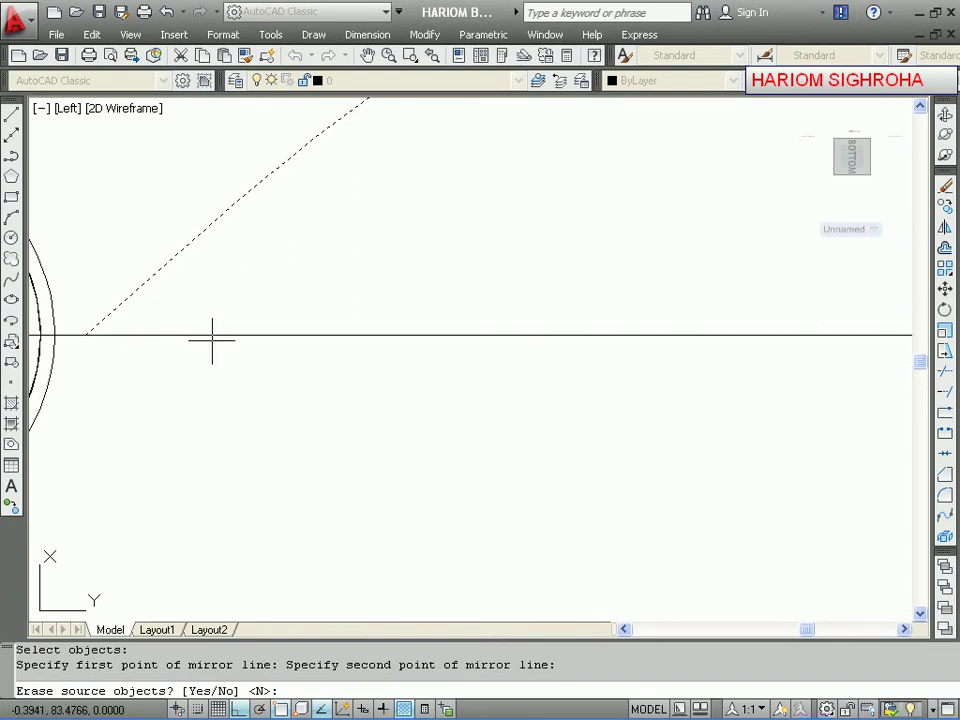
key(Return)
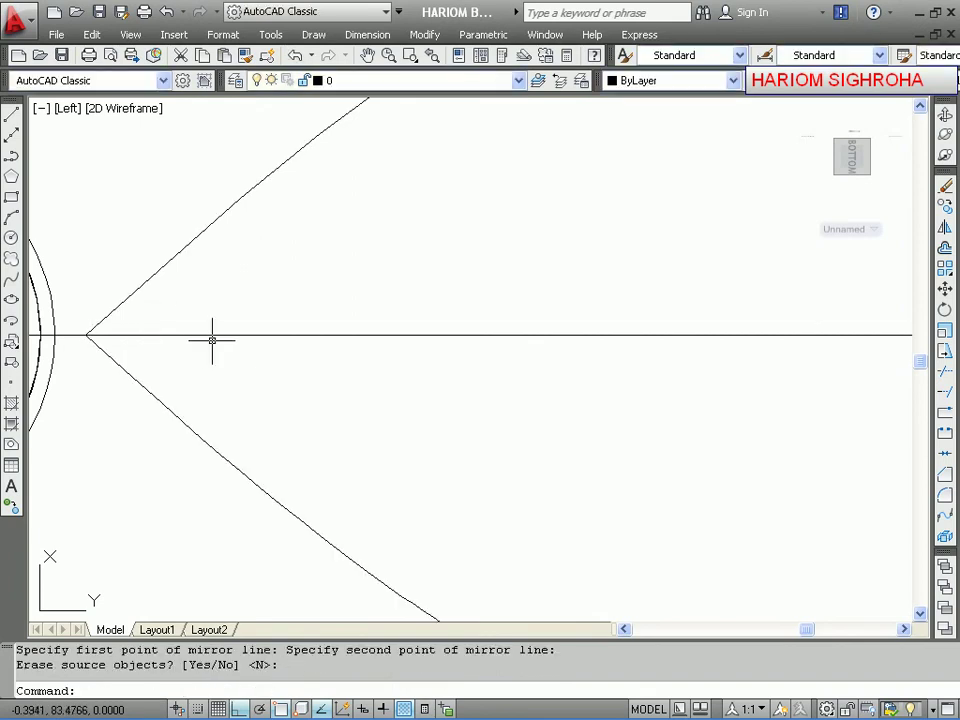
scroll(300, 365, down, 2)
scroll(391, 387, down, 1)
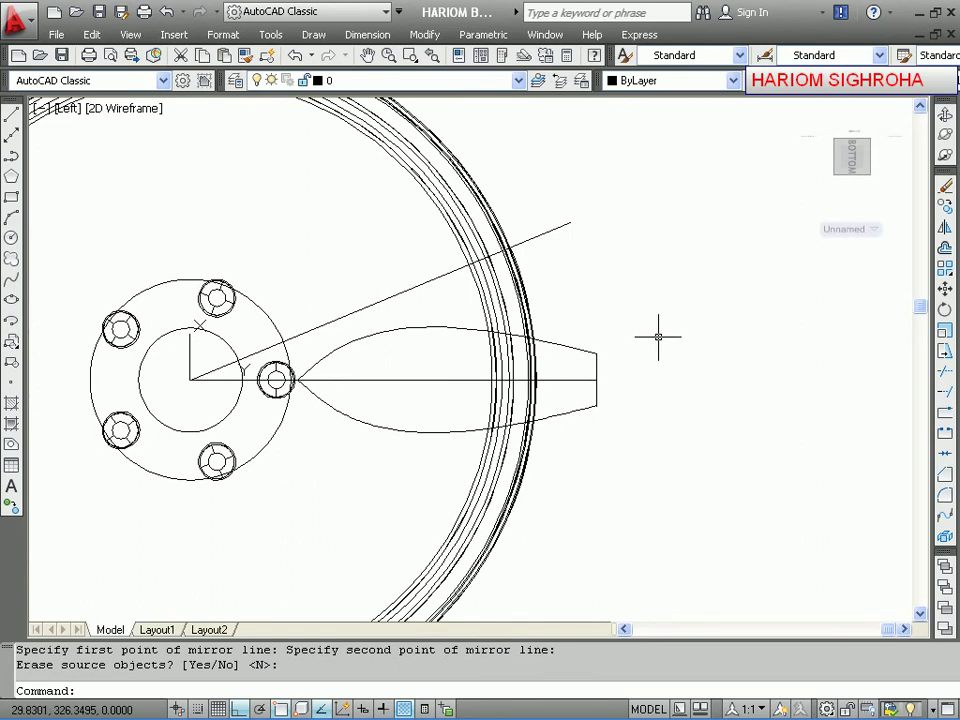
Step: Place a construction line at 90° to the angled spoke line through its end
text(XL)
key(Return)
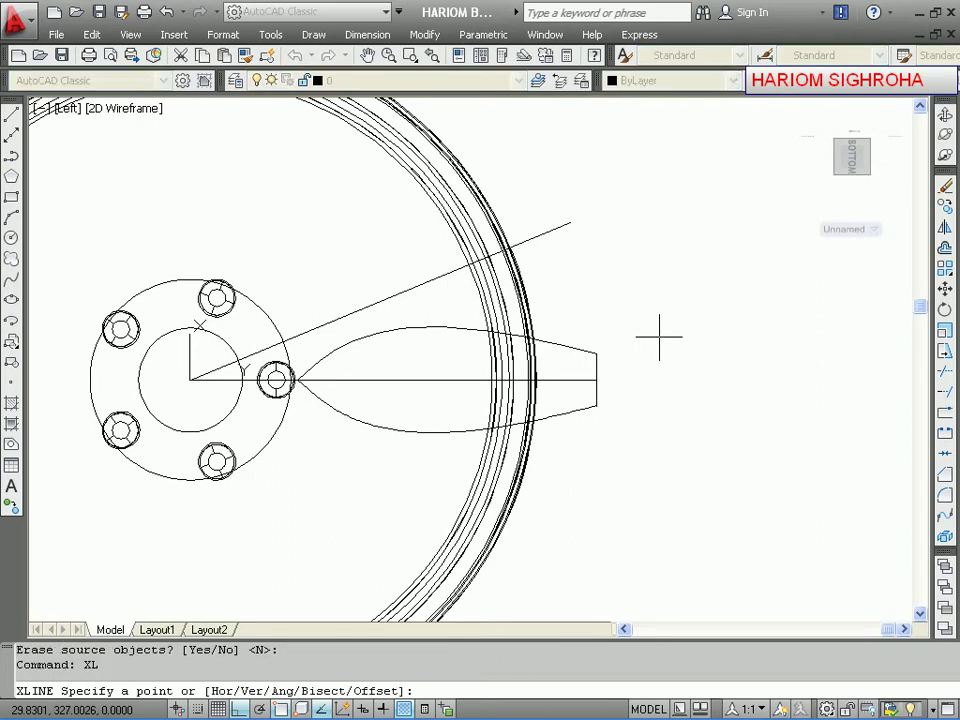
text(a)
key(Return)
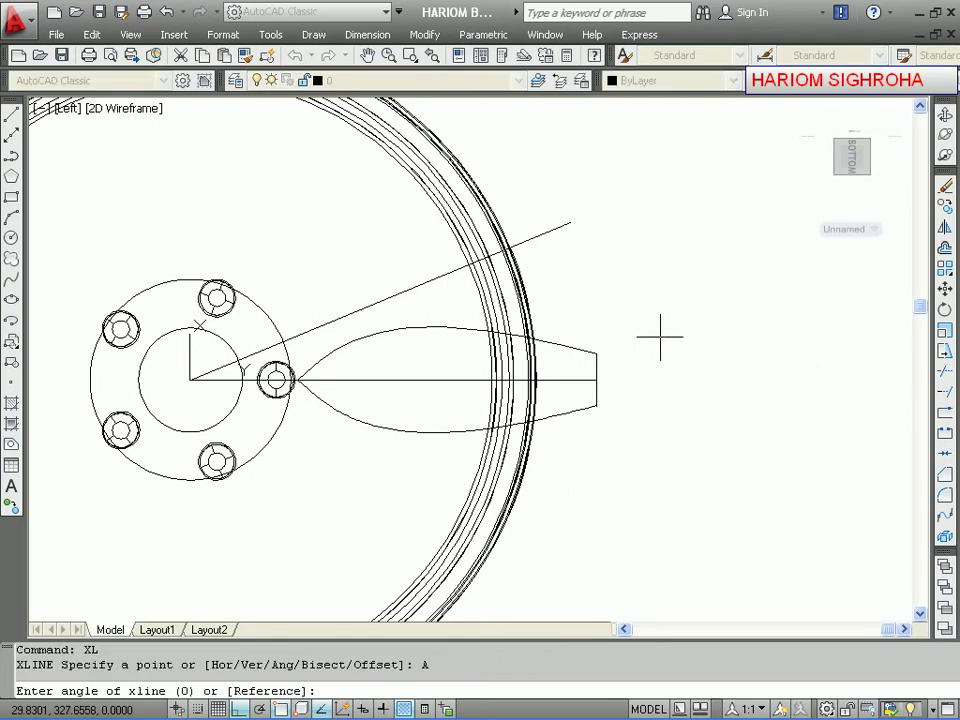
text(R)
key(Return)
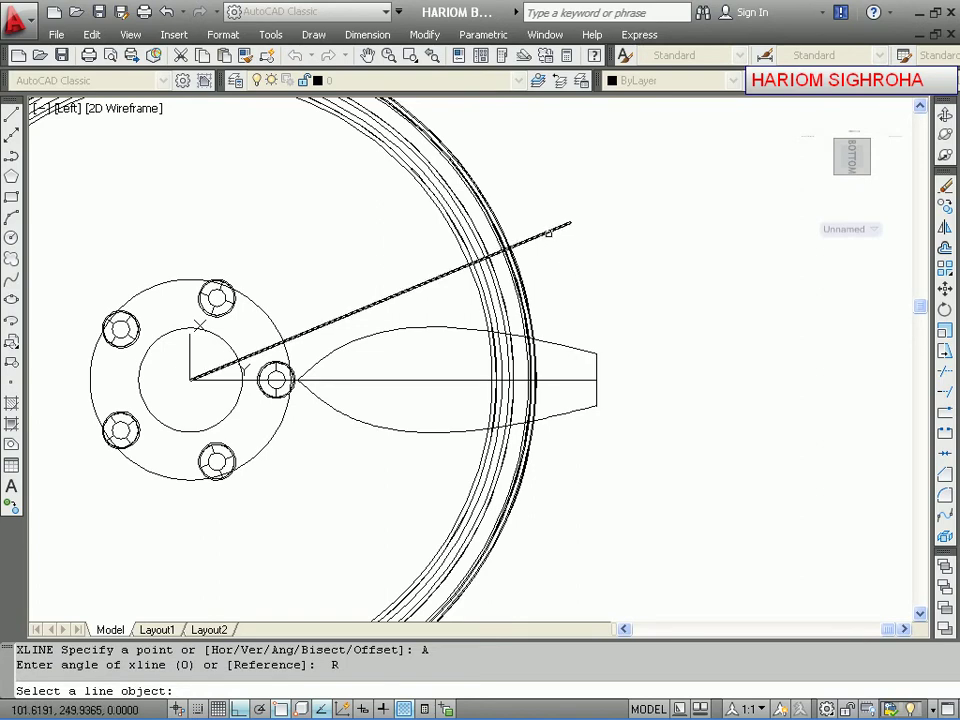
click(548, 232)
text(90)
key(Return)
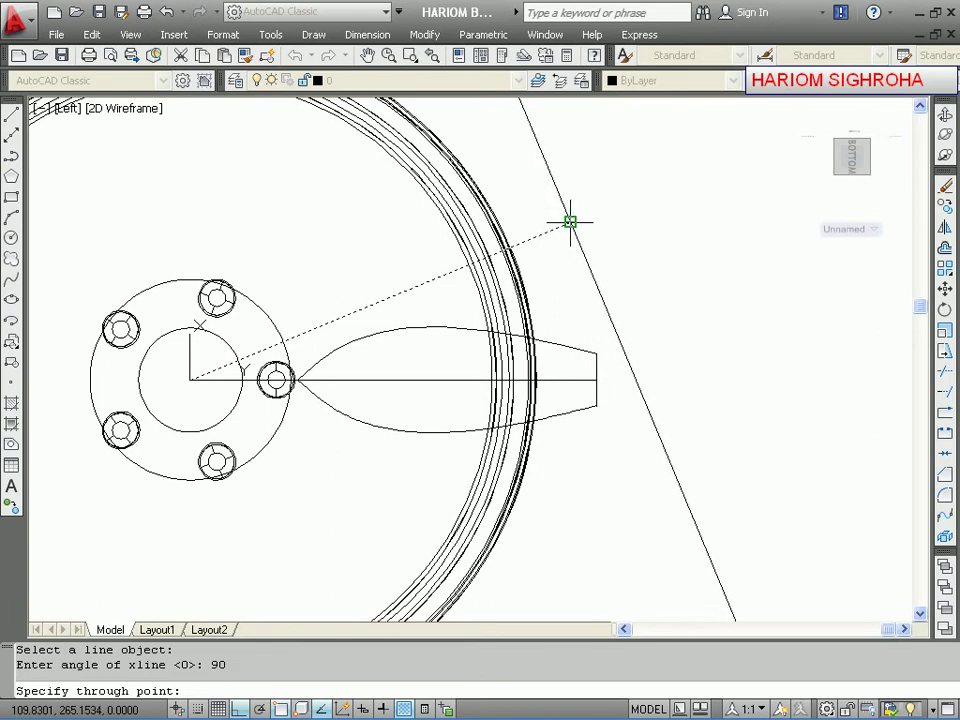
click(569, 221)
key(Return)
text(O)
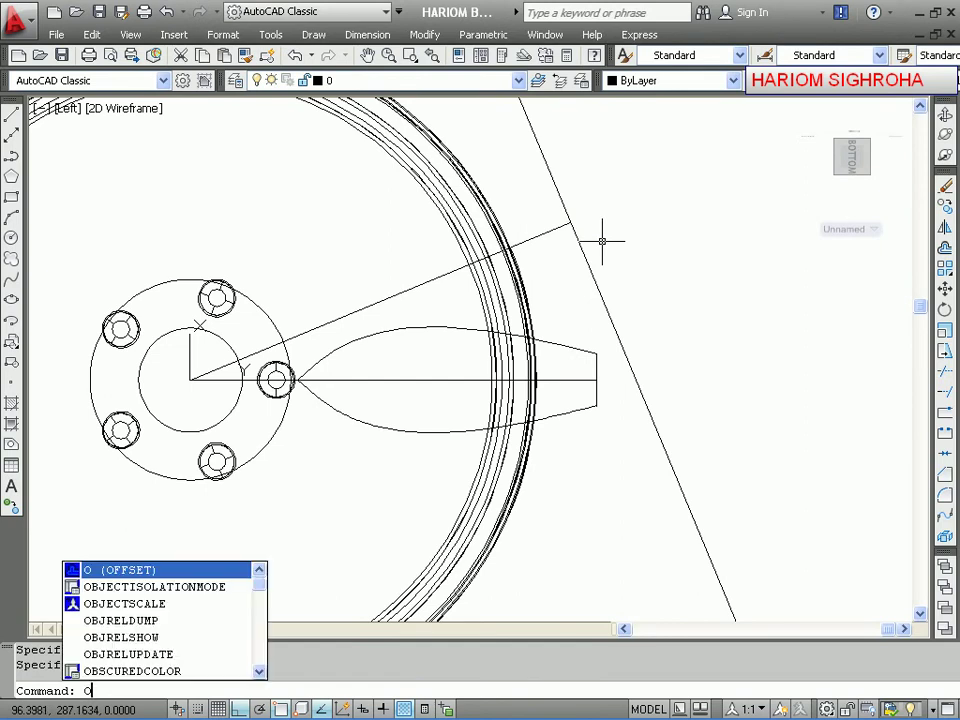
Step: Offset the angled spoke line 70.25 units to one side
key(Return)
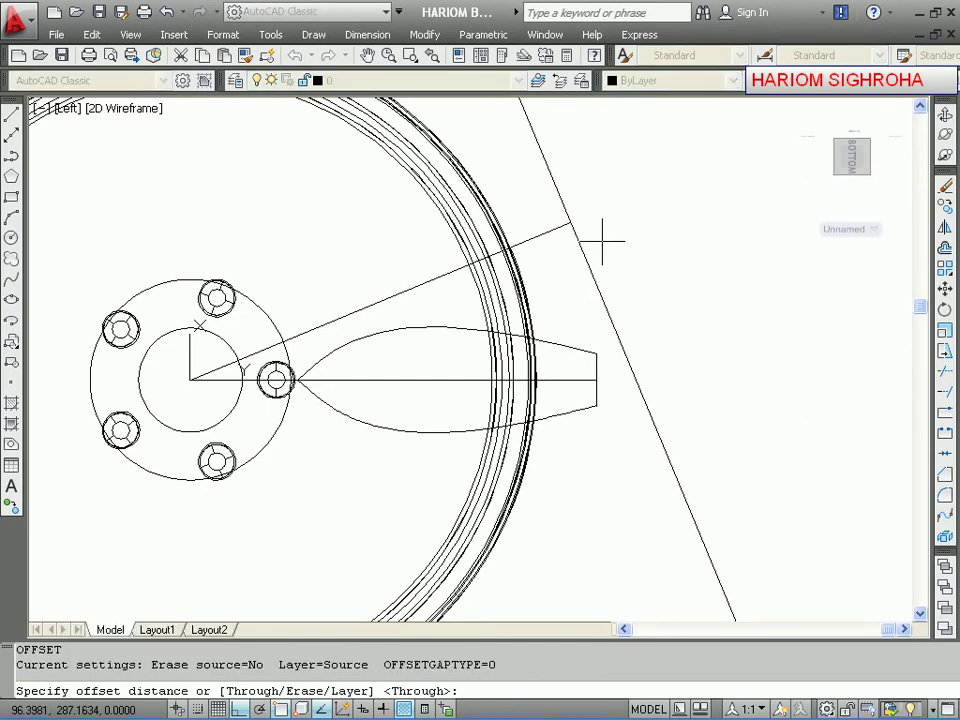
text(70.25)
key(Return)
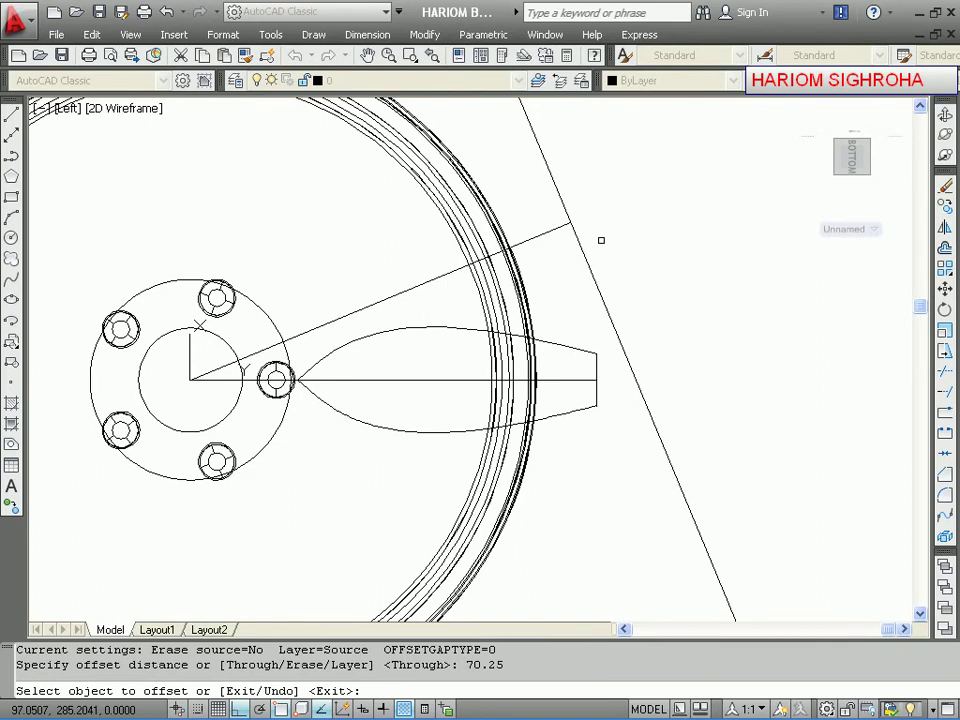
click(532, 236)
click(506, 184)
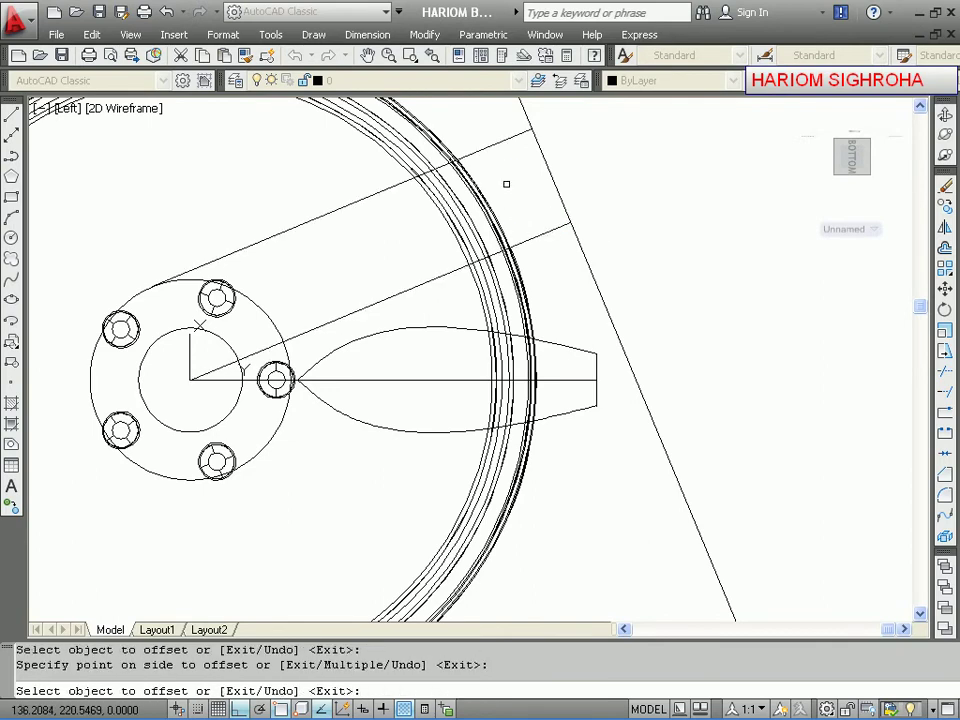
right_click(506, 185)
click(528, 198)
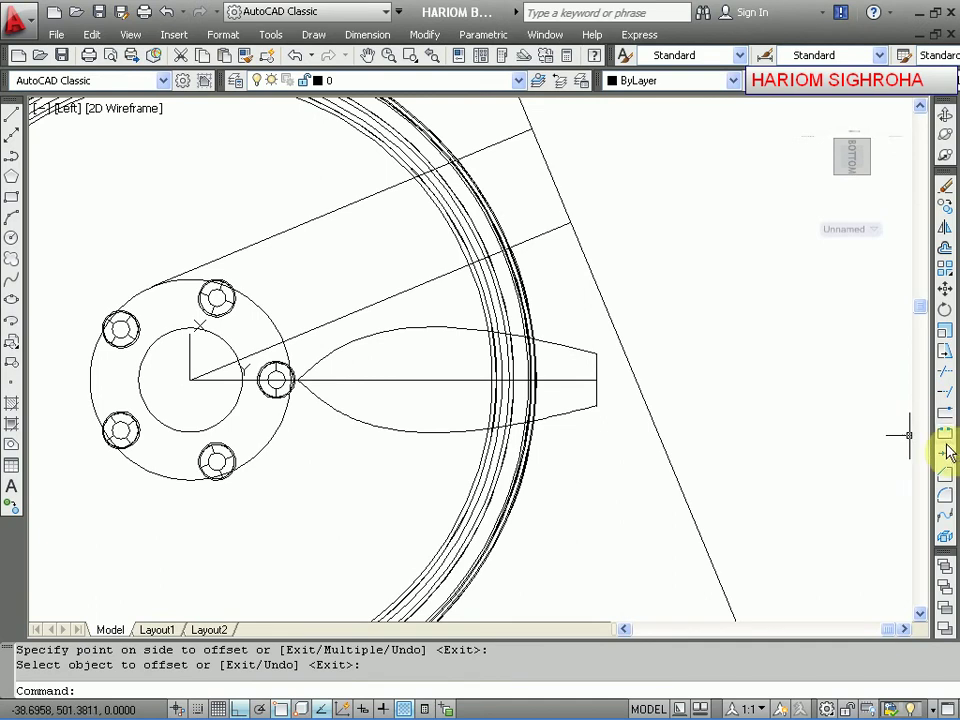
Step: Trim the perpendicular line between the two parallel lines, then erase the upper parallel line
click(945, 371)
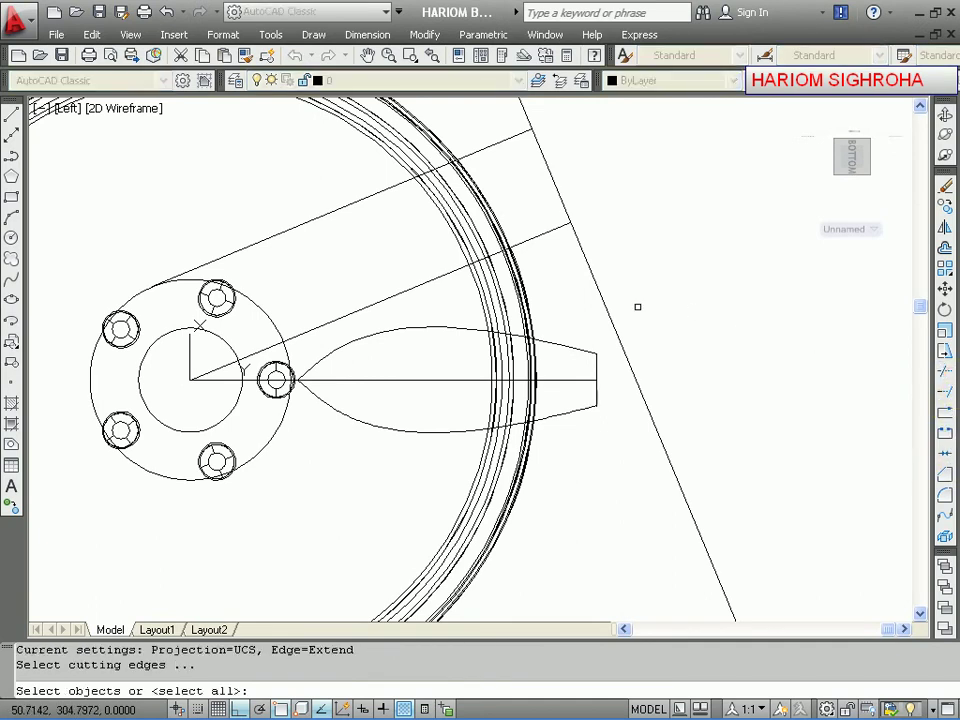
click(493, 144)
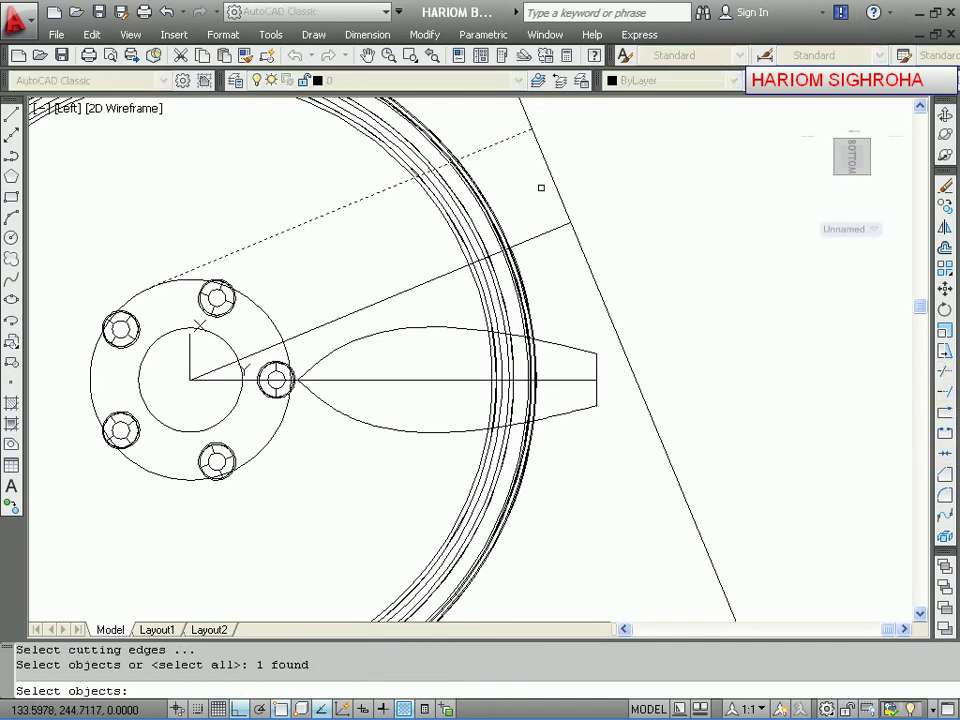
click(546, 228)
key(Return)
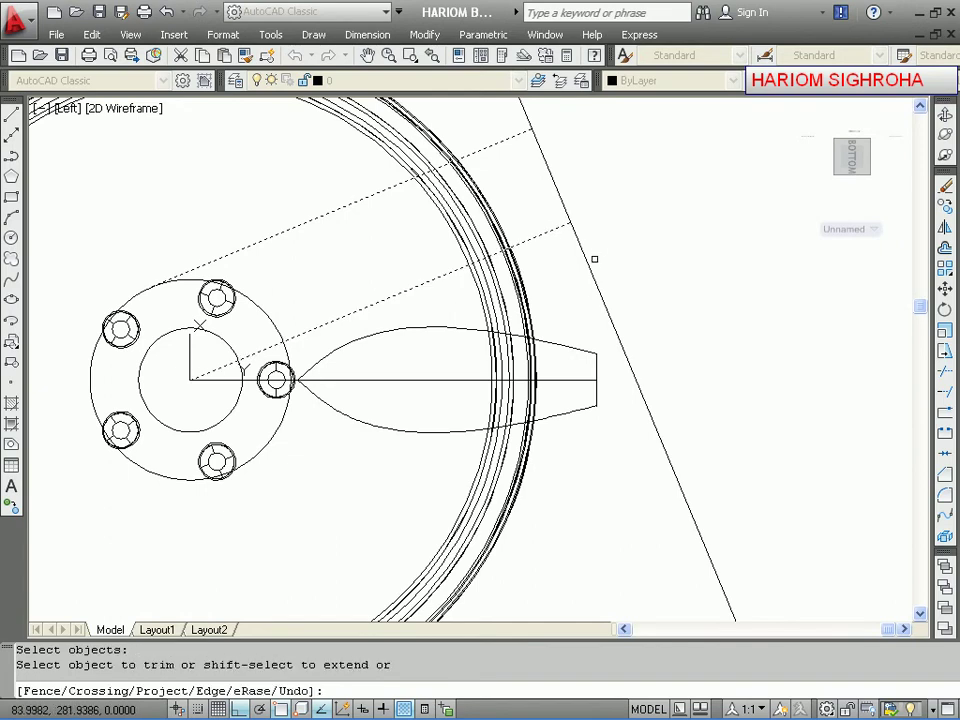
click(591, 265)
click(526, 117)
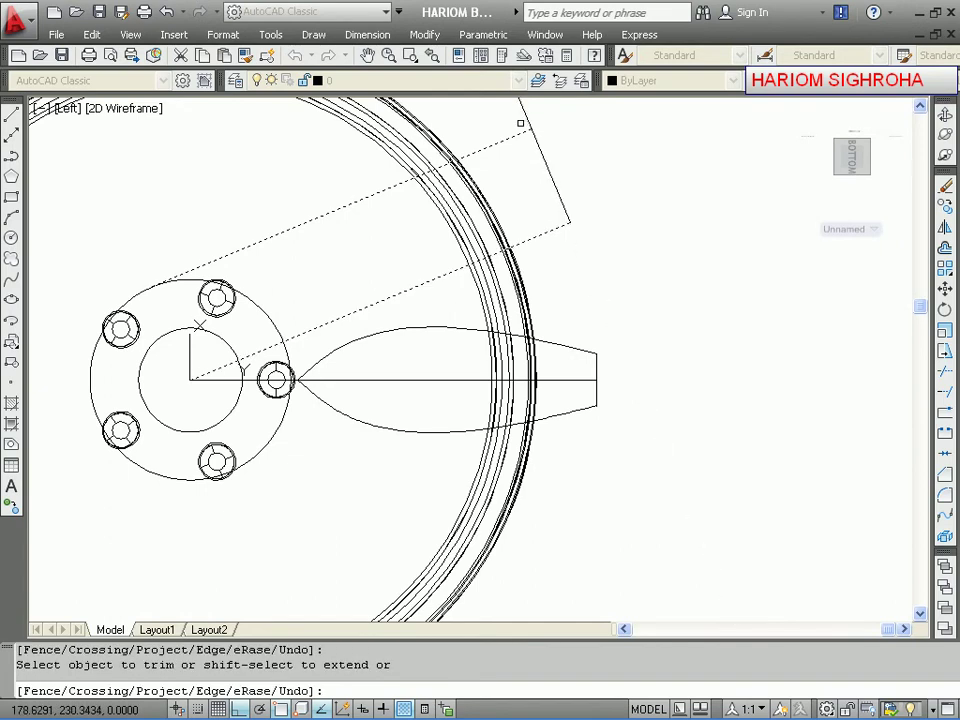
right_click(576, 141)
click(613, 153)
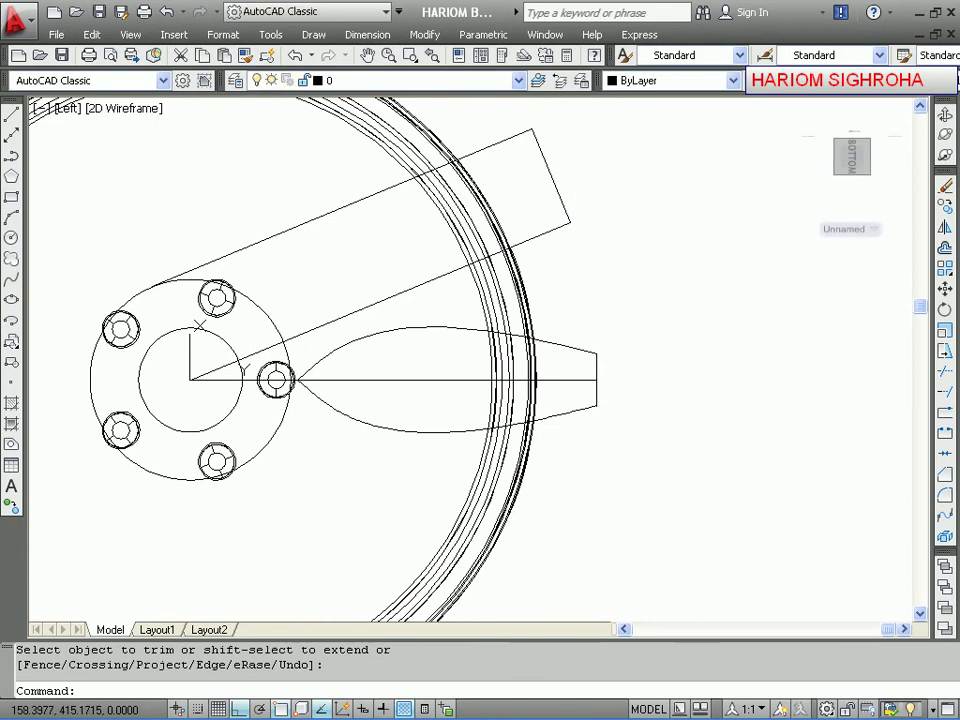
click(945, 186)
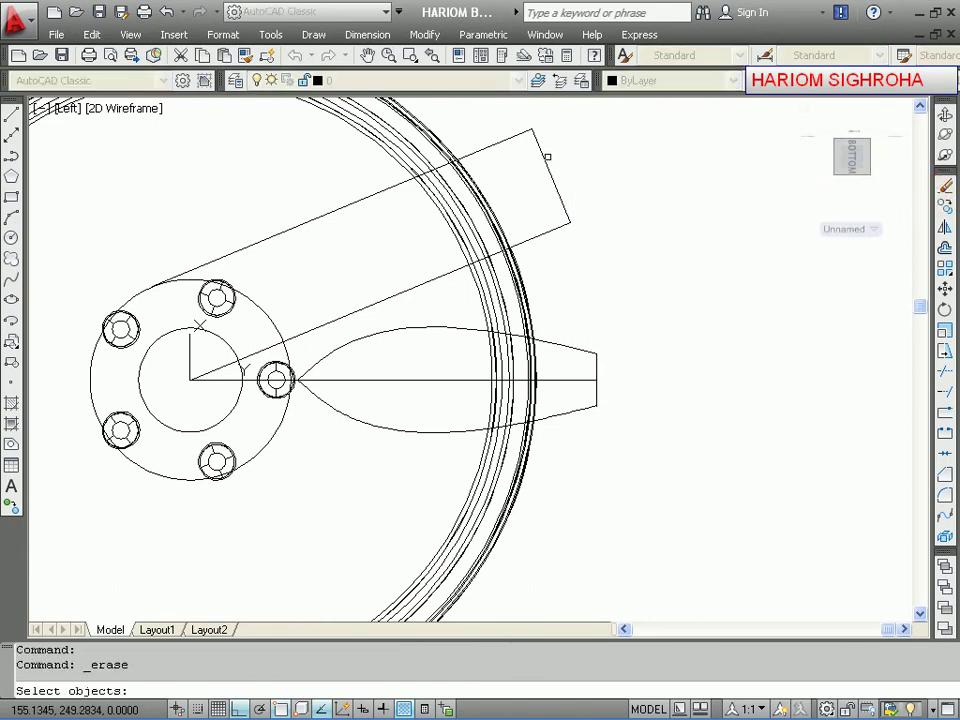
click(498, 145)
key(Return)
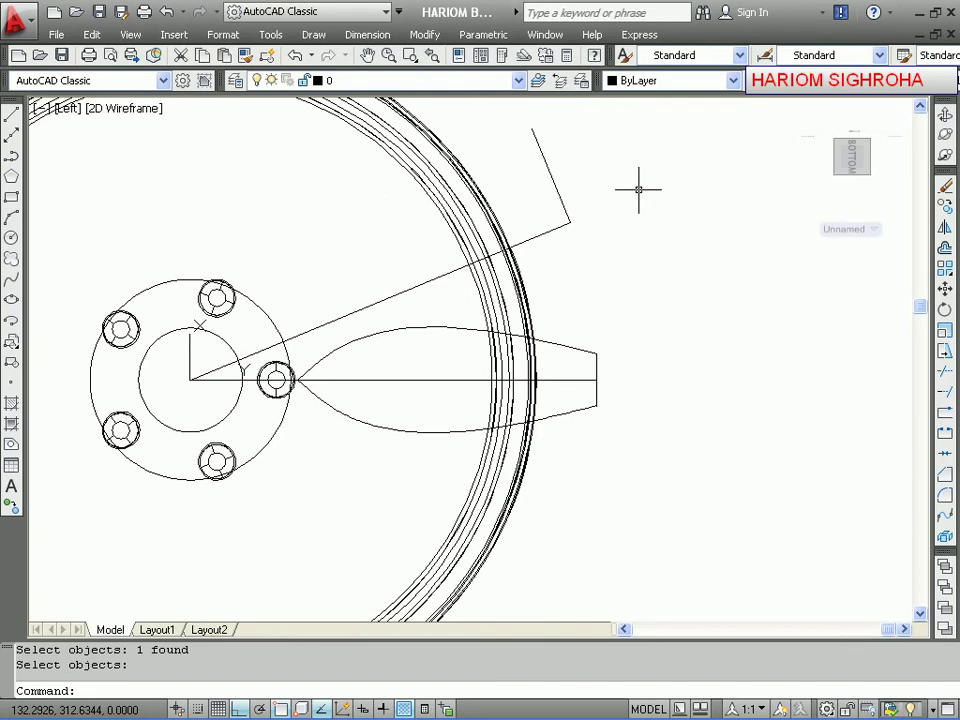
Step: Offset the short end line 143 units toward the hub
text(o)
key(Return)
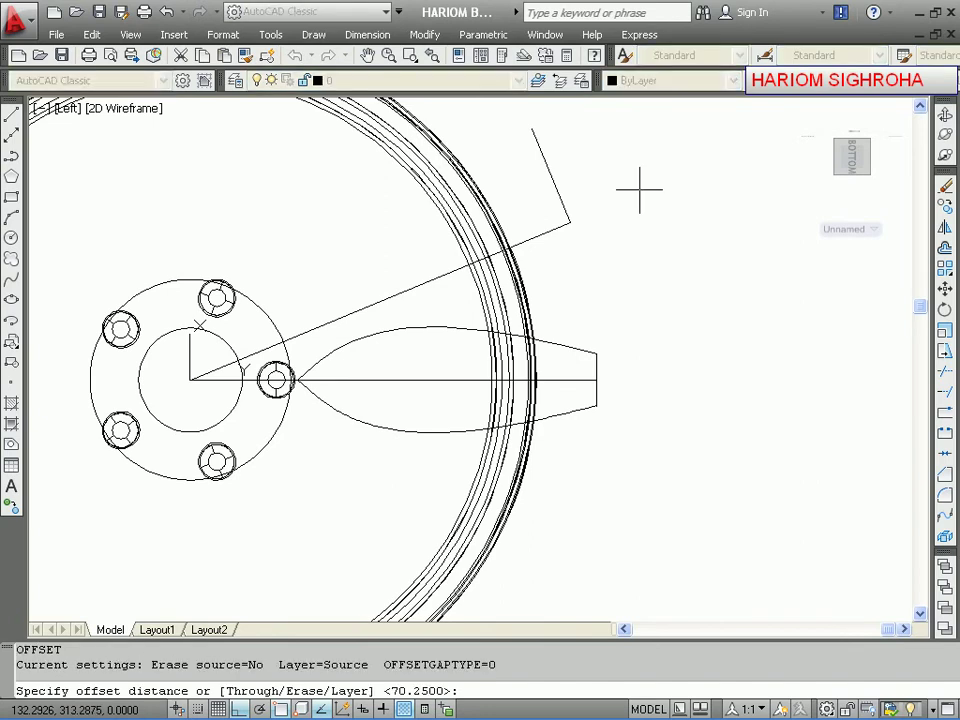
text(43)
key(Return)
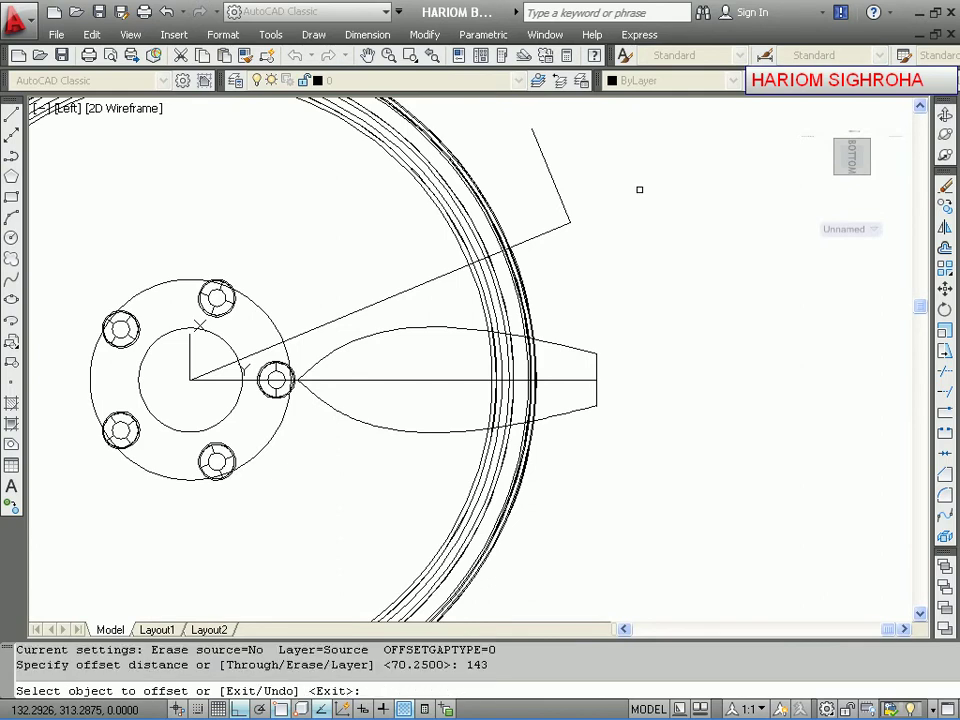
click(555, 187)
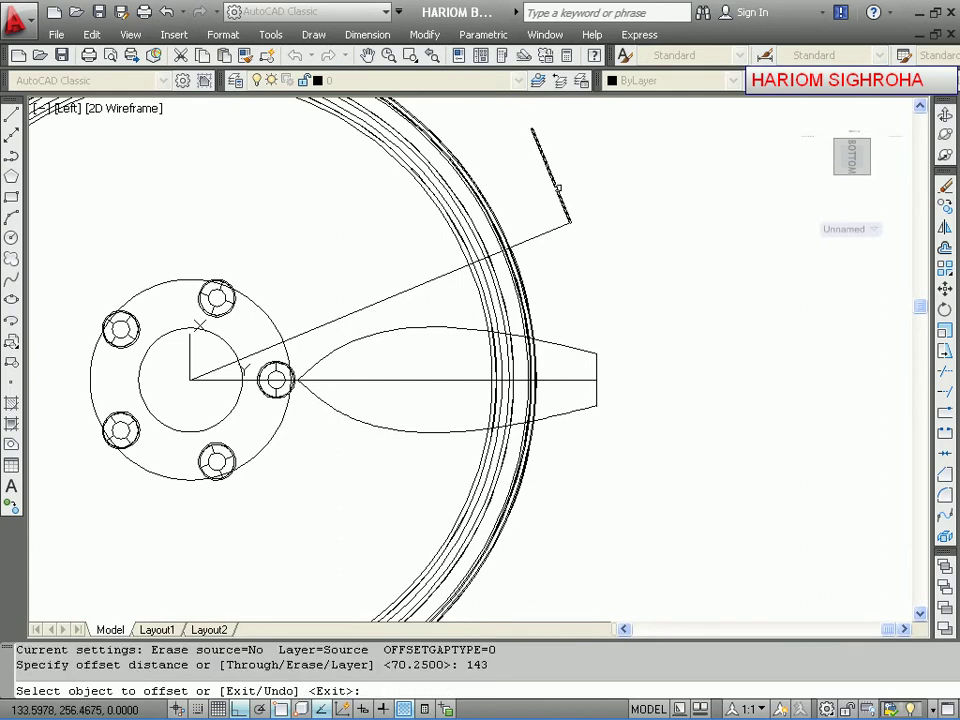
click(385, 255)
right_click(360, 259)
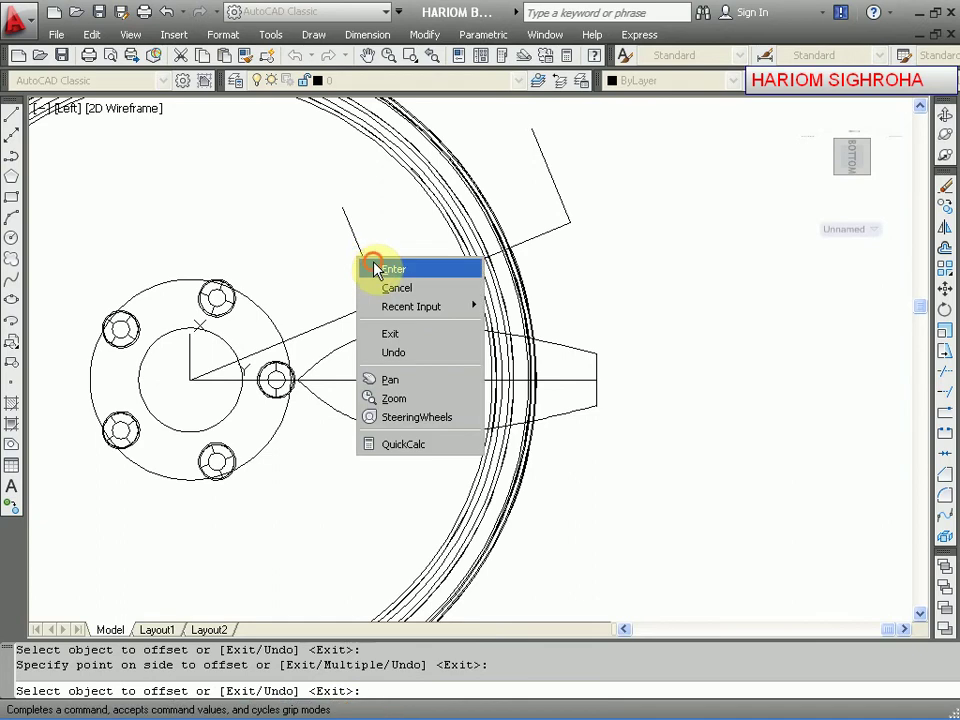
click(379, 263)
Step: Draw a spline from the inner cross line's end via a point near the rim to the outer cross line's top
text(PL)
key(Return)
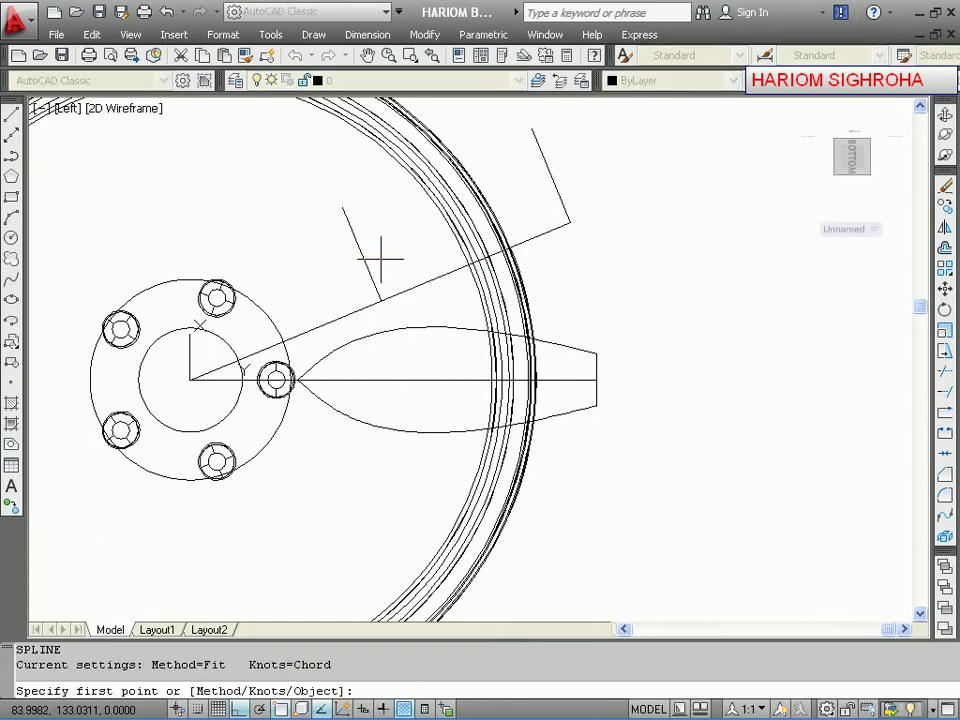
click(381, 298)
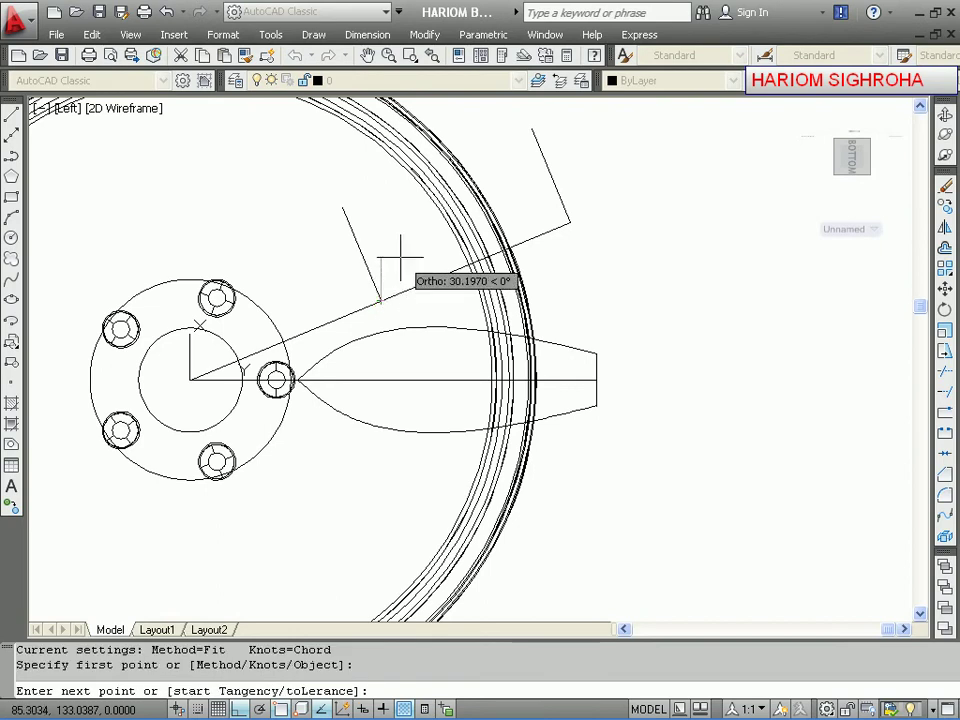
key(F8)
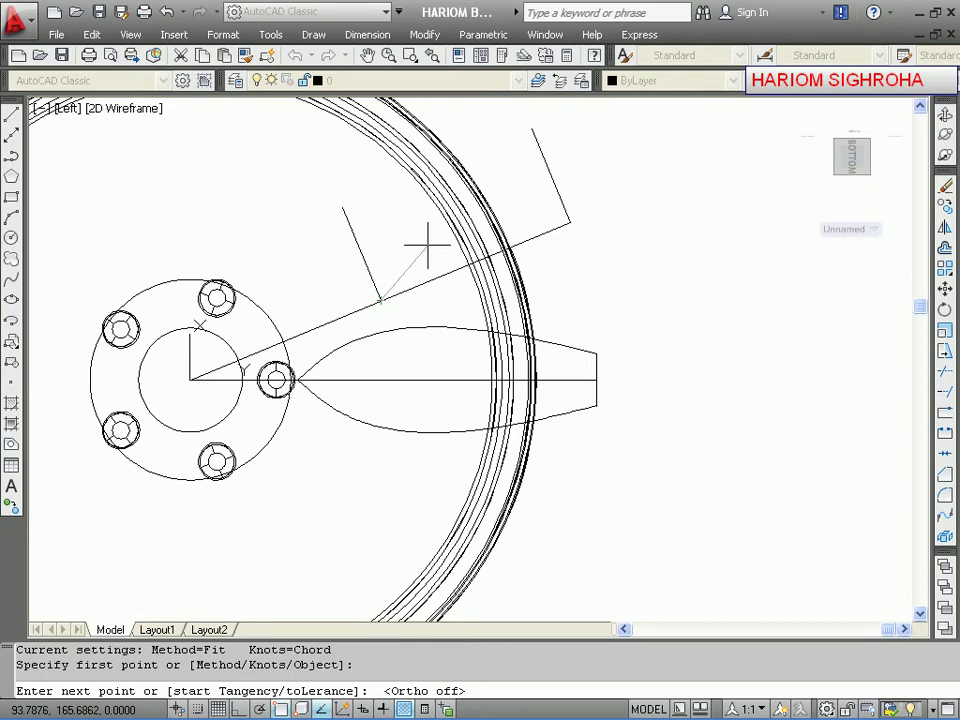
click(428, 243)
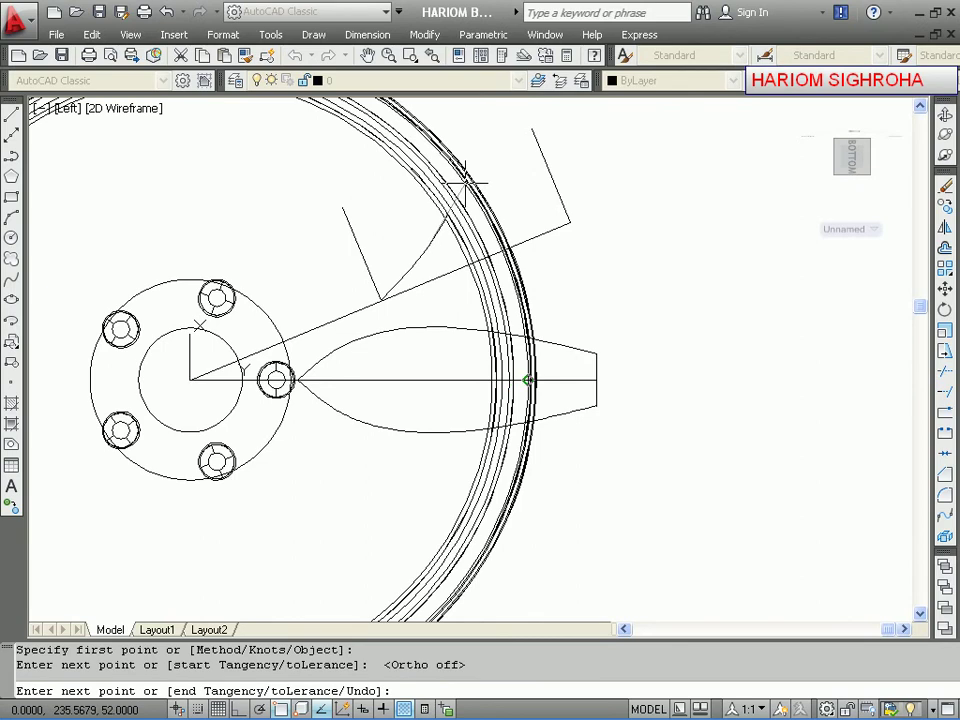
click(470, 178)
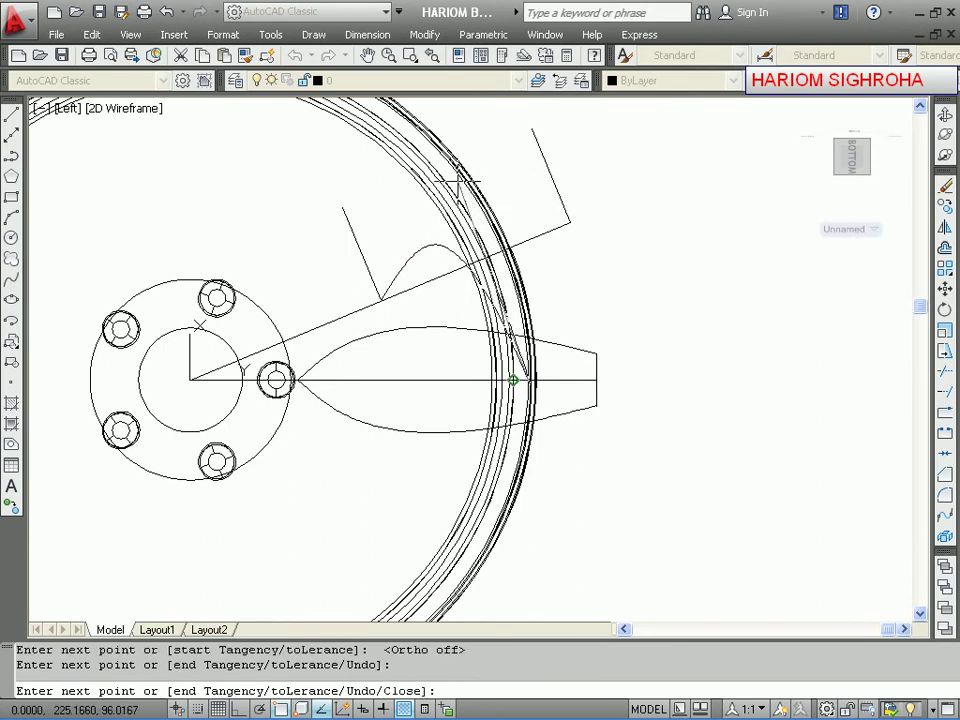
text(U)
key(Return)
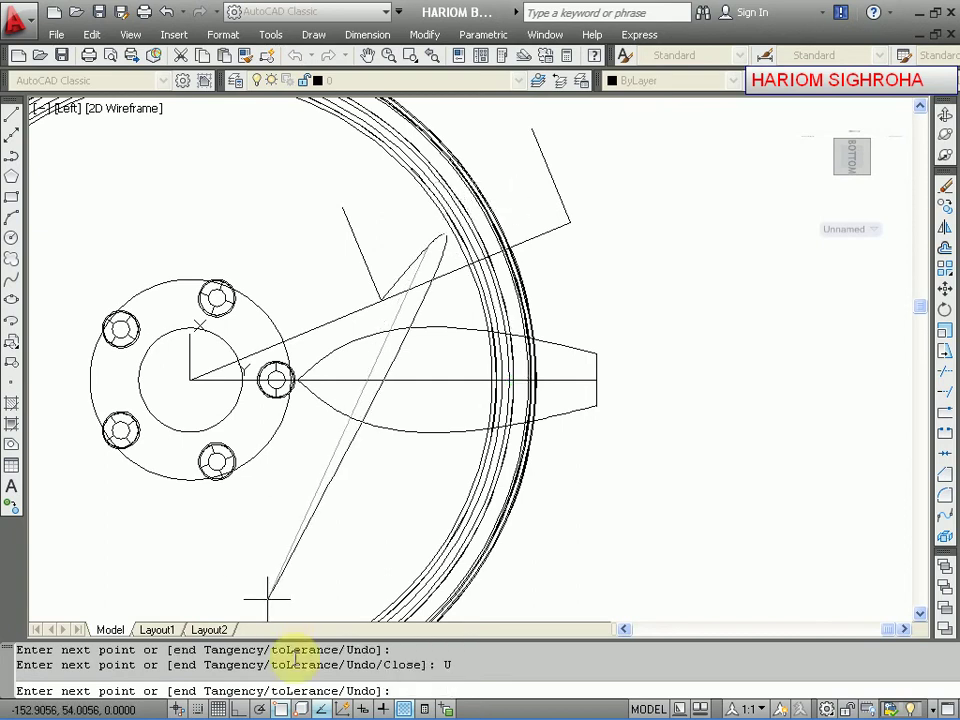
click(281, 709)
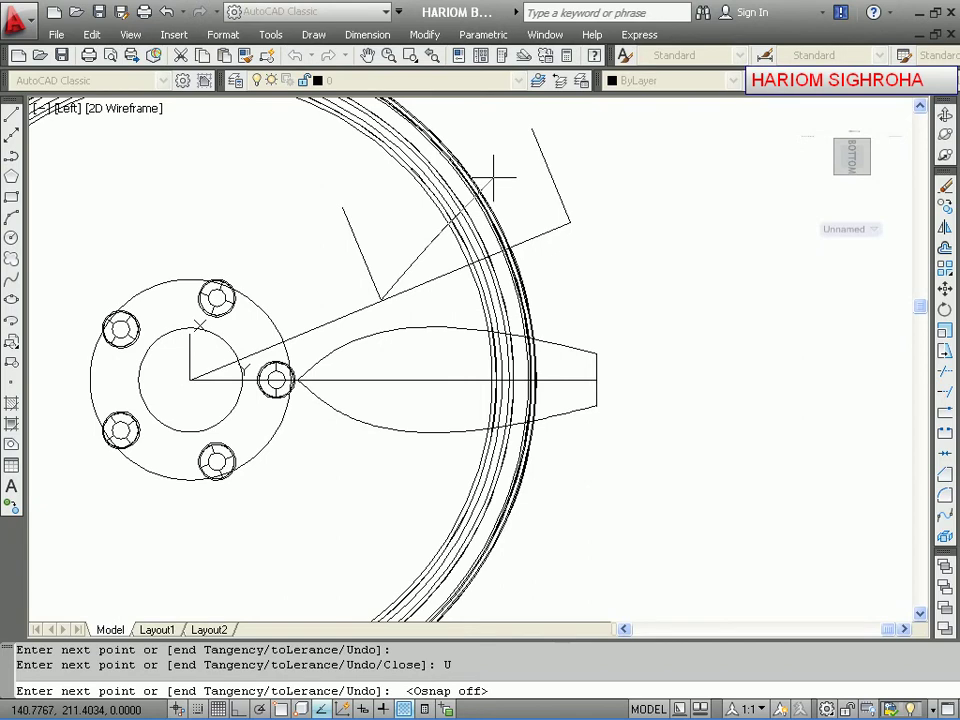
click(493, 178)
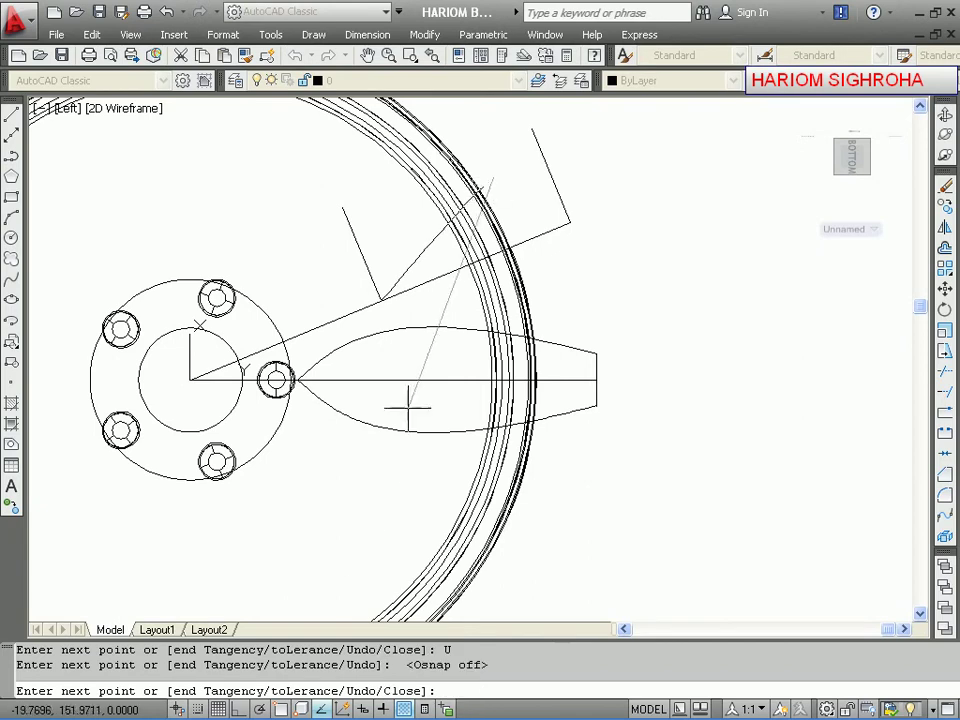
click(289, 704)
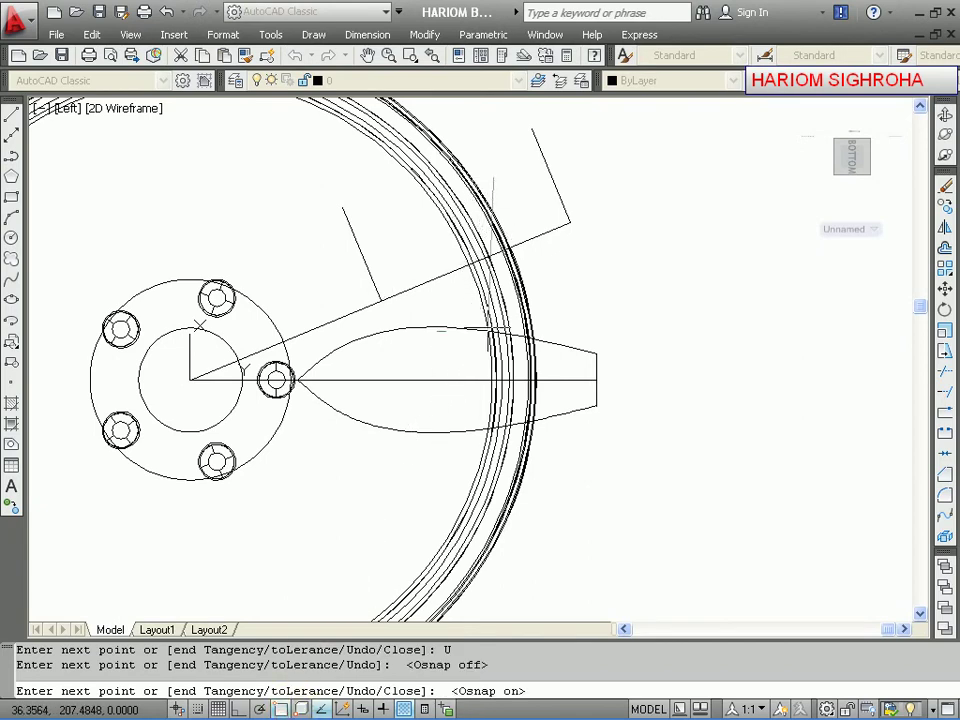
click(531, 129)
right_click(583, 133)
click(595, 145)
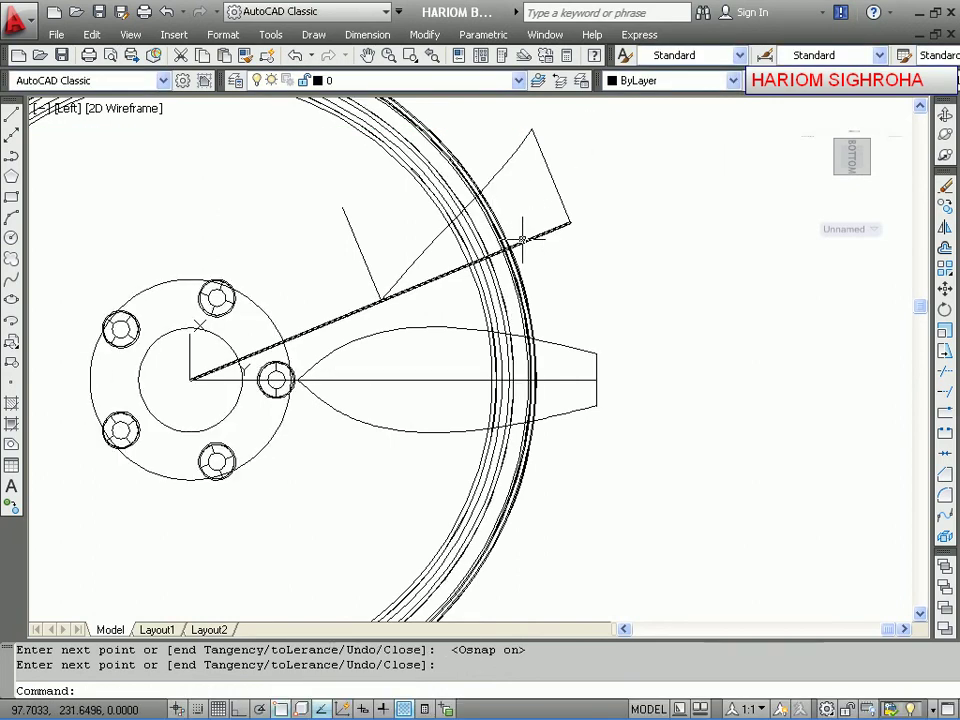
Step: Erase the short stray slanted line
scroll(521, 240, up, 2)
scroll(521, 240, down, 2)
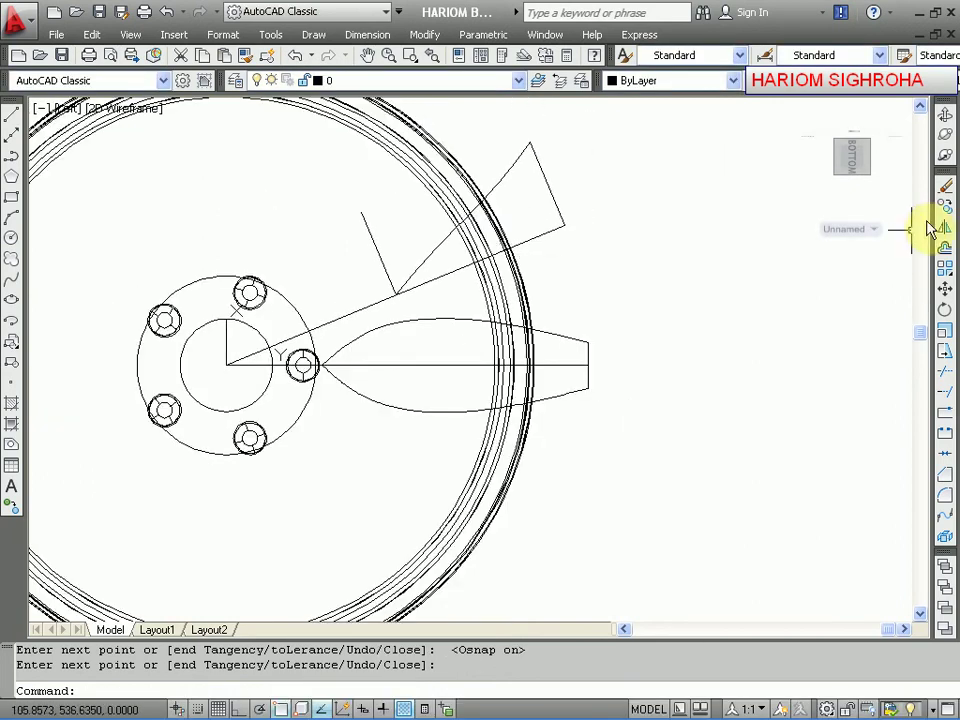
click(945, 187)
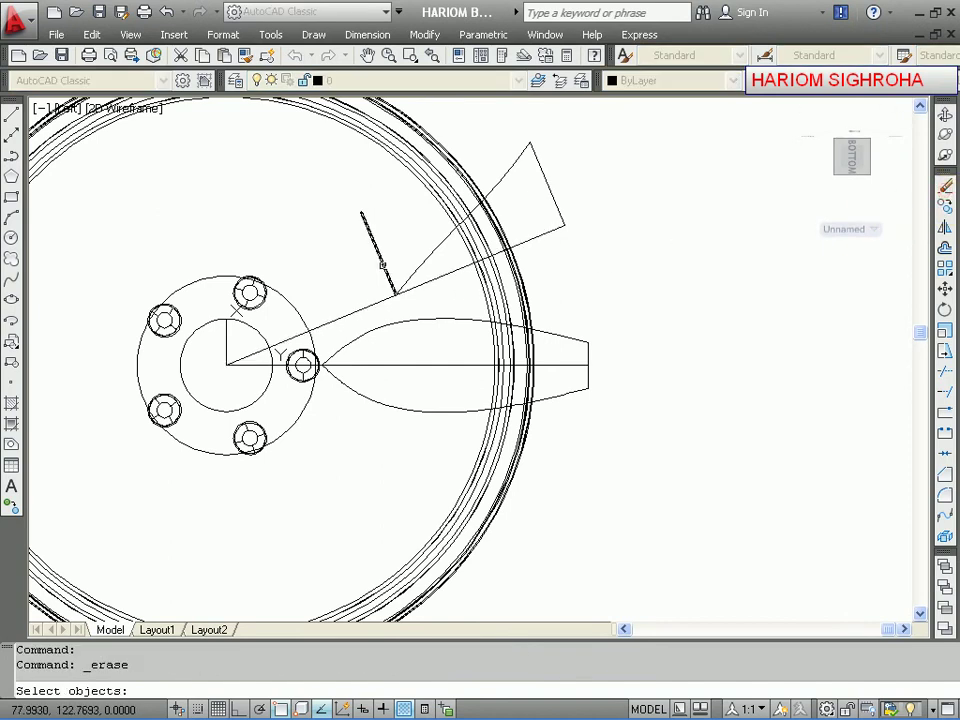
click(383, 262)
key(Return)
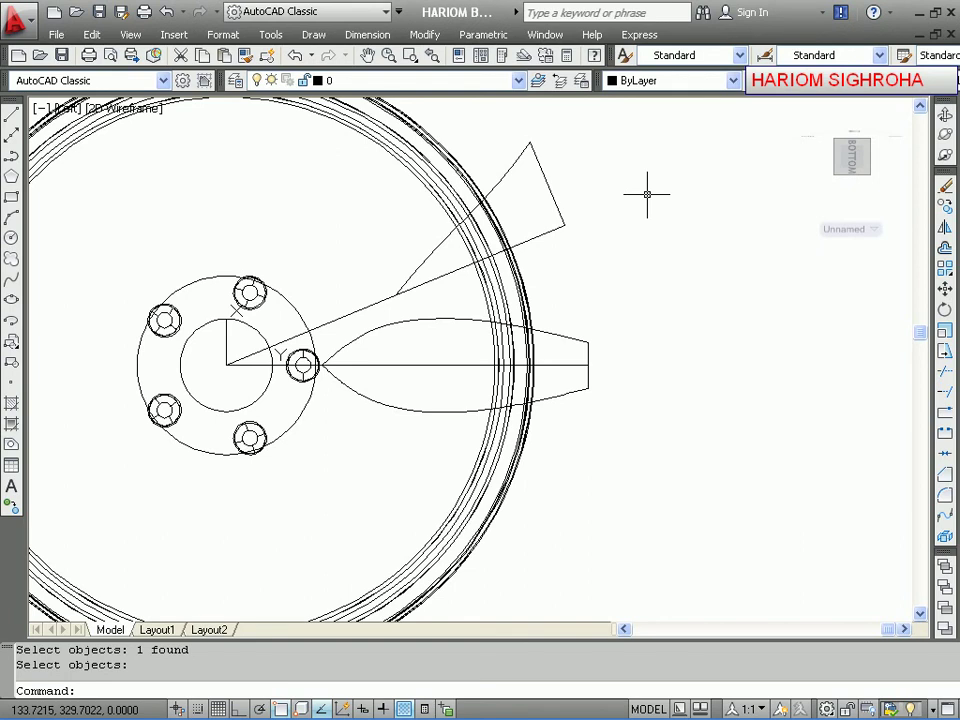
Step: With Osnap off, drag the slanted curve's middle grip inward to bend it
click(438, 246)
click(438, 246)
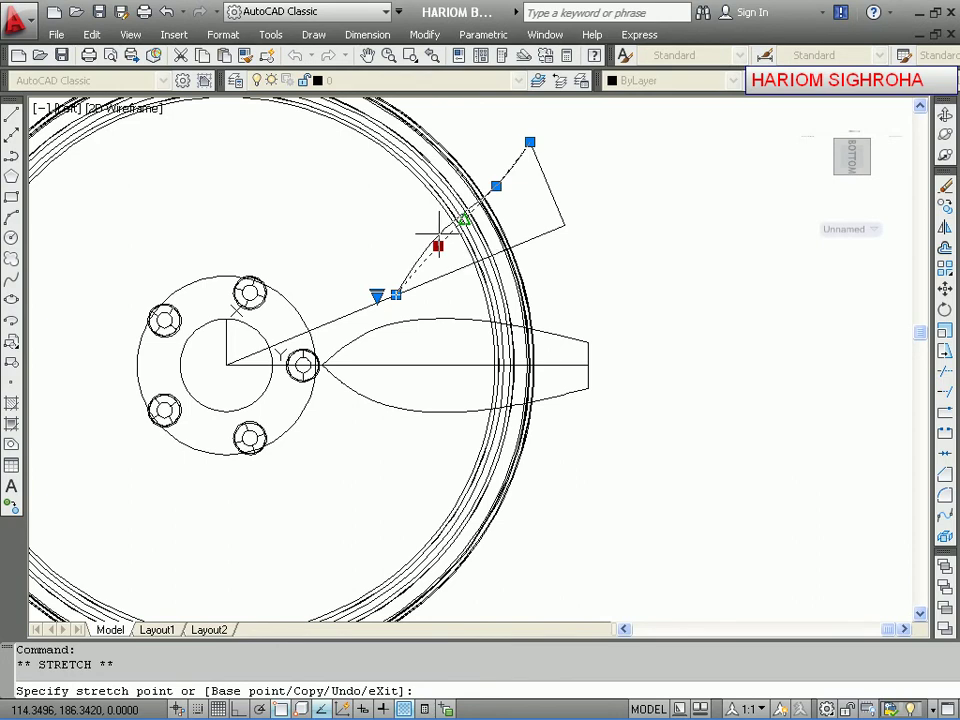
click(438, 241)
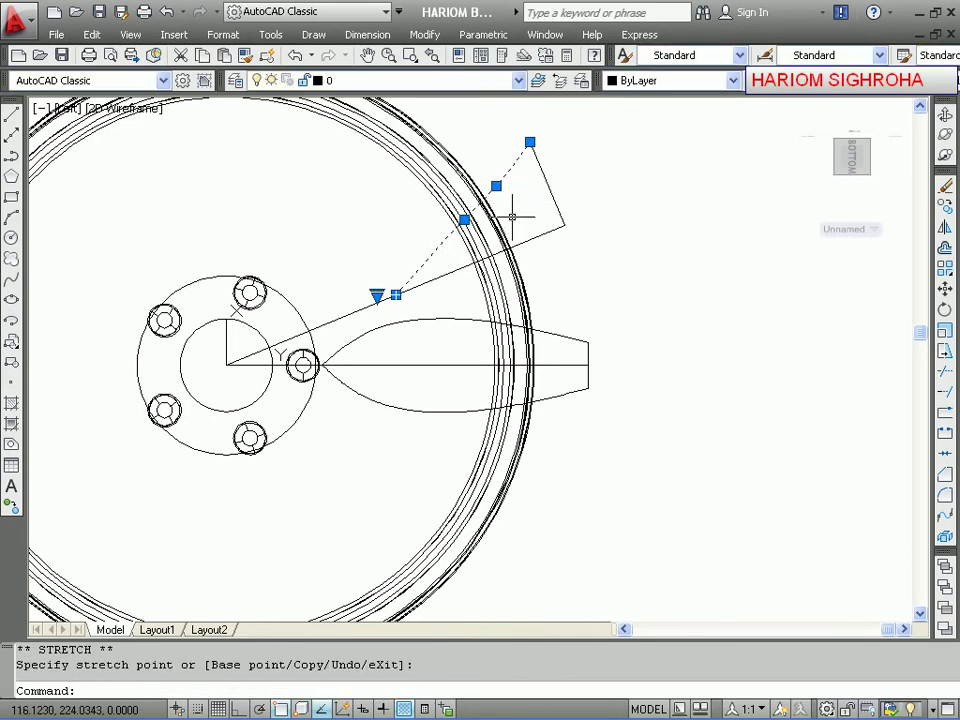
click(462, 218)
click(462, 218)
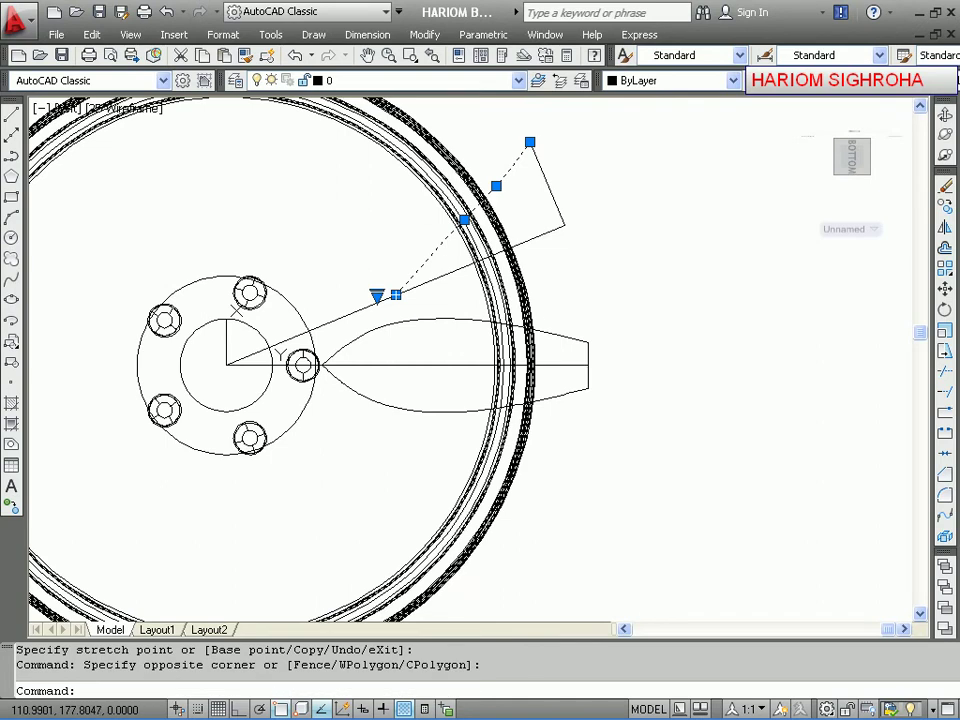
click(465, 216)
click(303, 662)
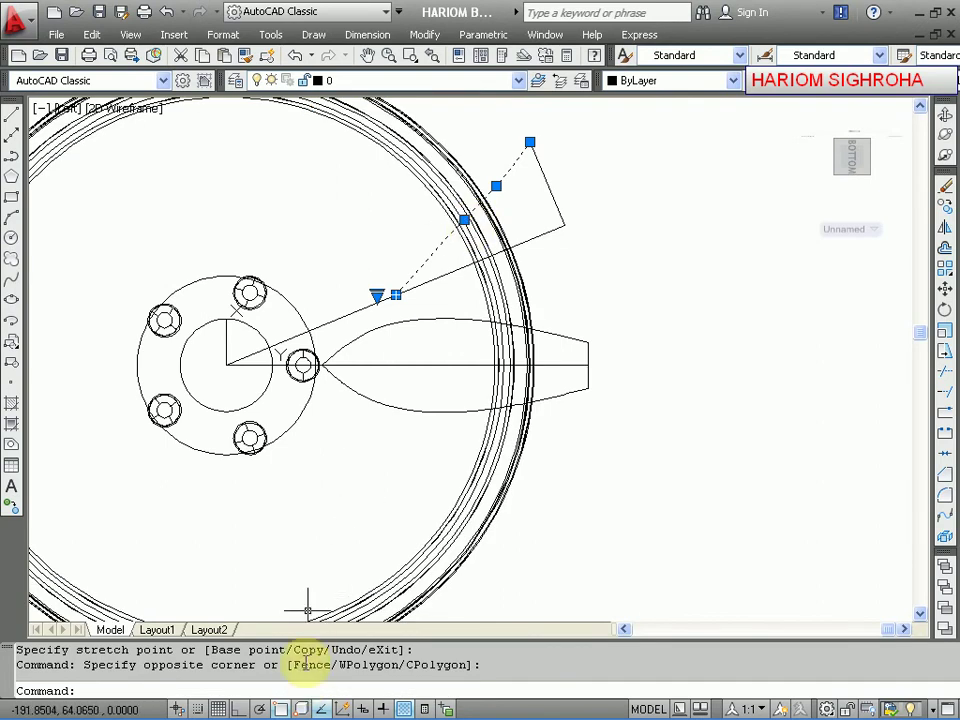
key(F3)
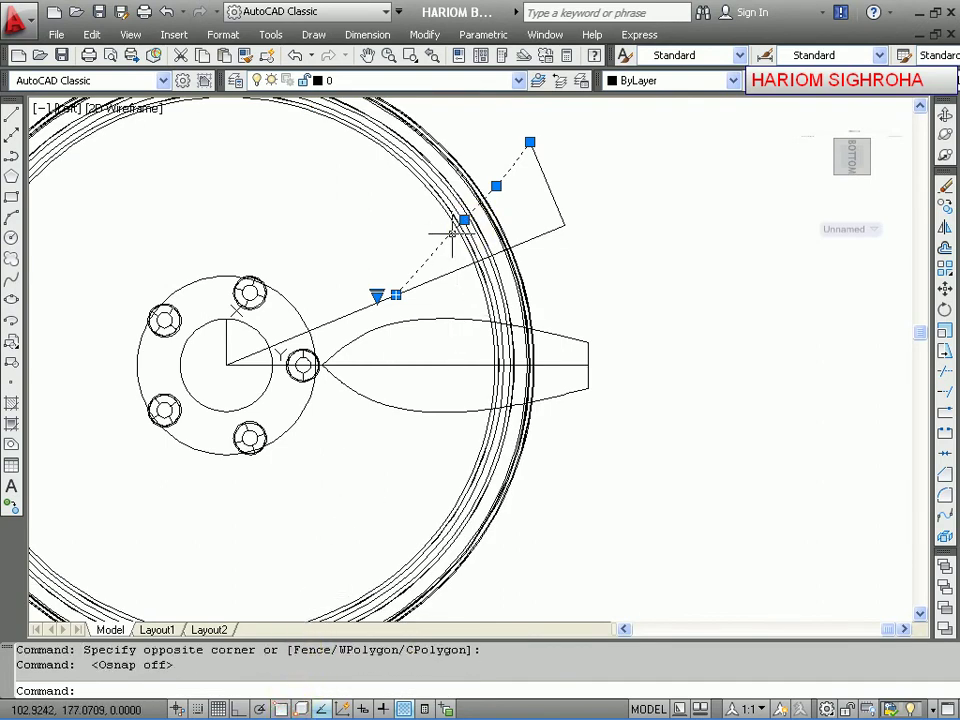
click(464, 219)
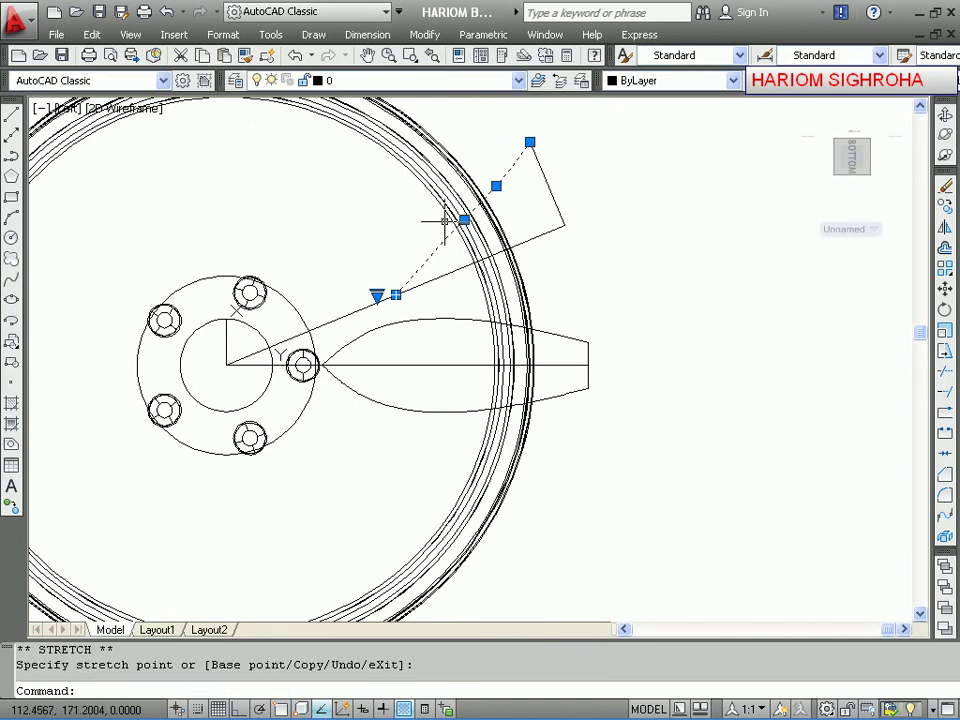
click(465, 219)
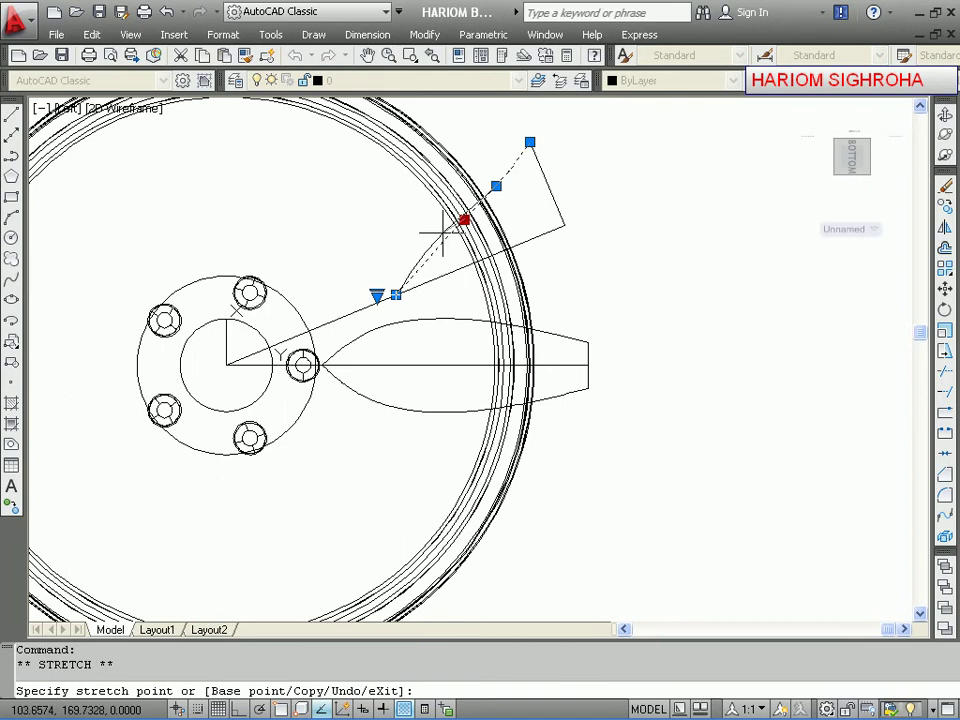
click(443, 233)
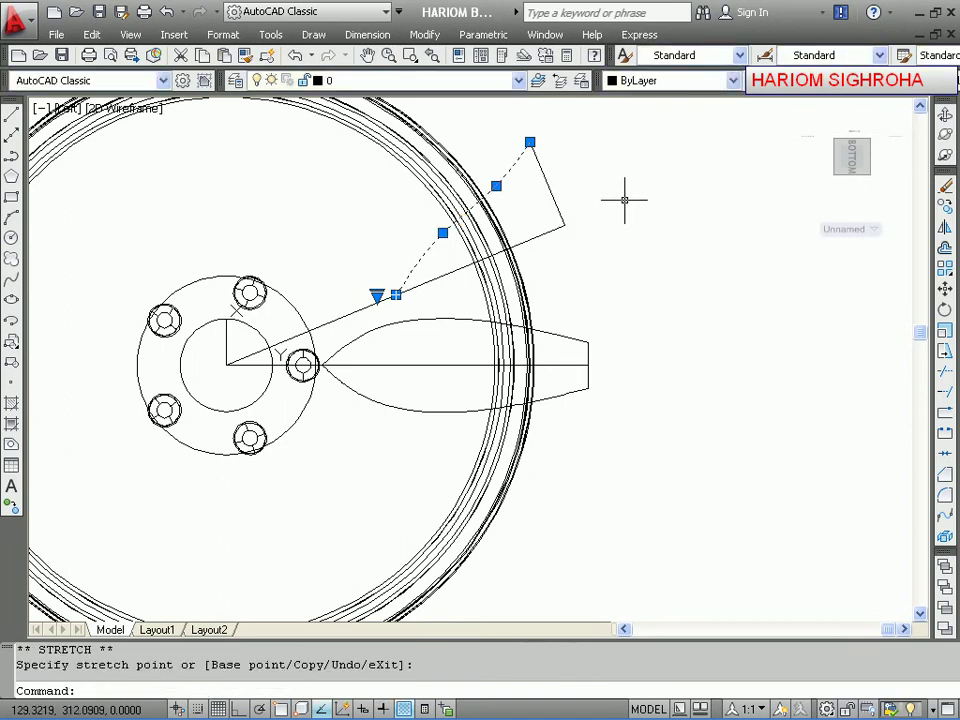
key(Escape)
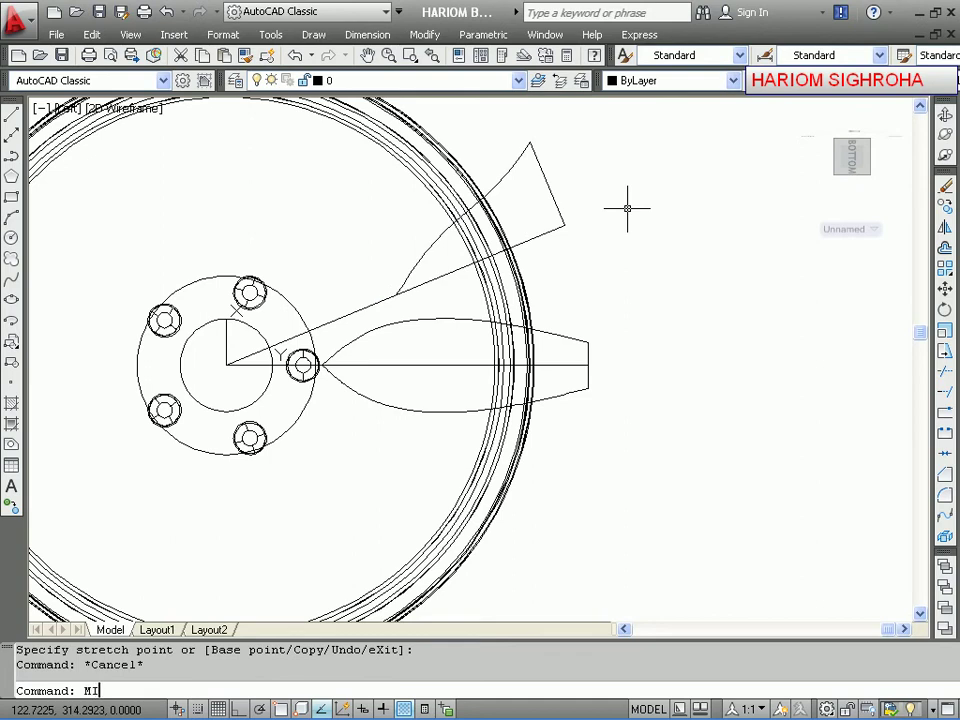
Step: Mirror the new curve and triangle's outer edge across the slanted spoke line, keeping the originals
key(Return)
click(521, 161)
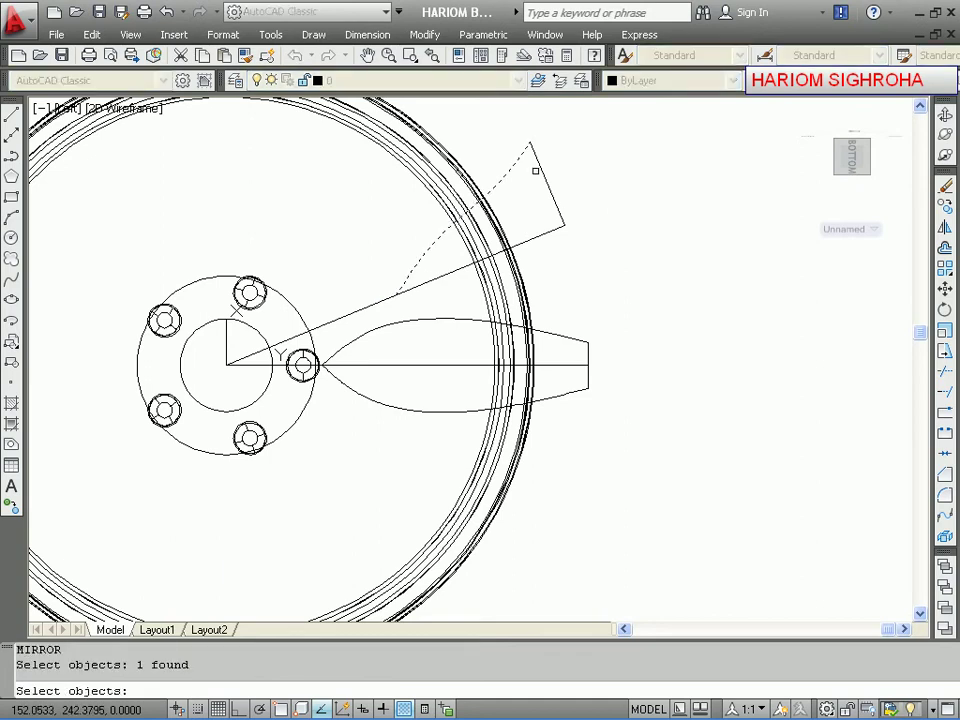
click(539, 170)
key(Return)
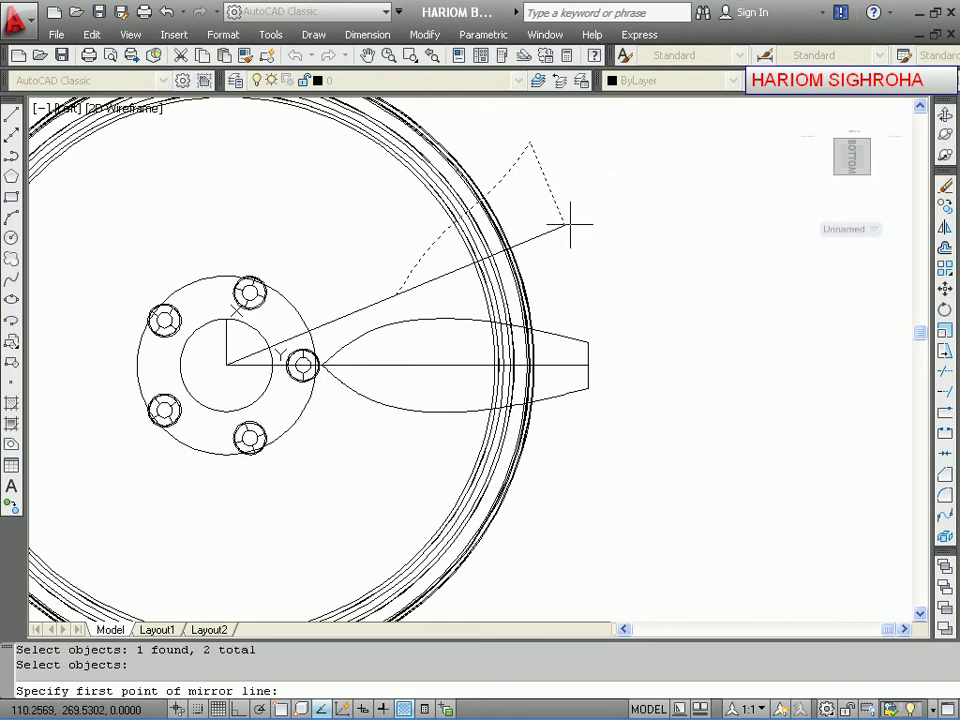
click(279, 707)
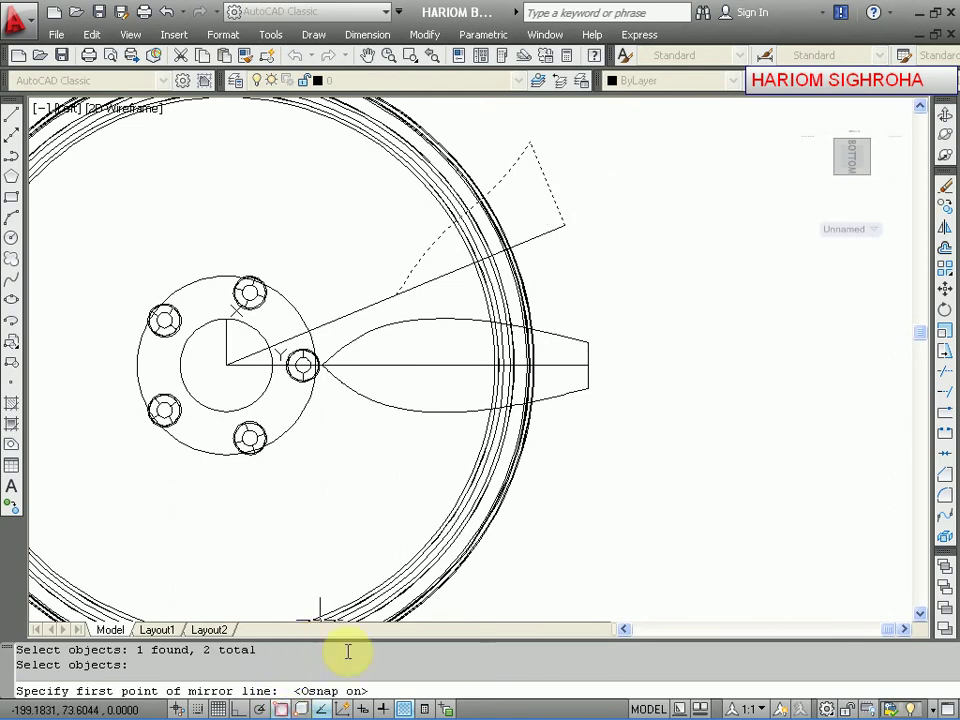
click(563, 225)
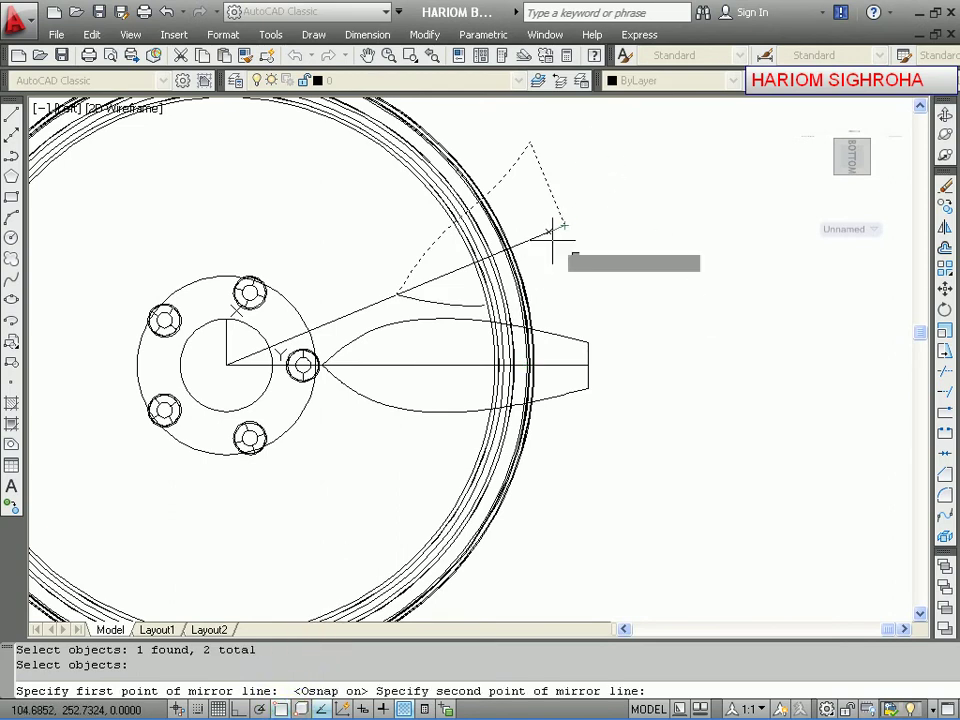
click(396, 294)
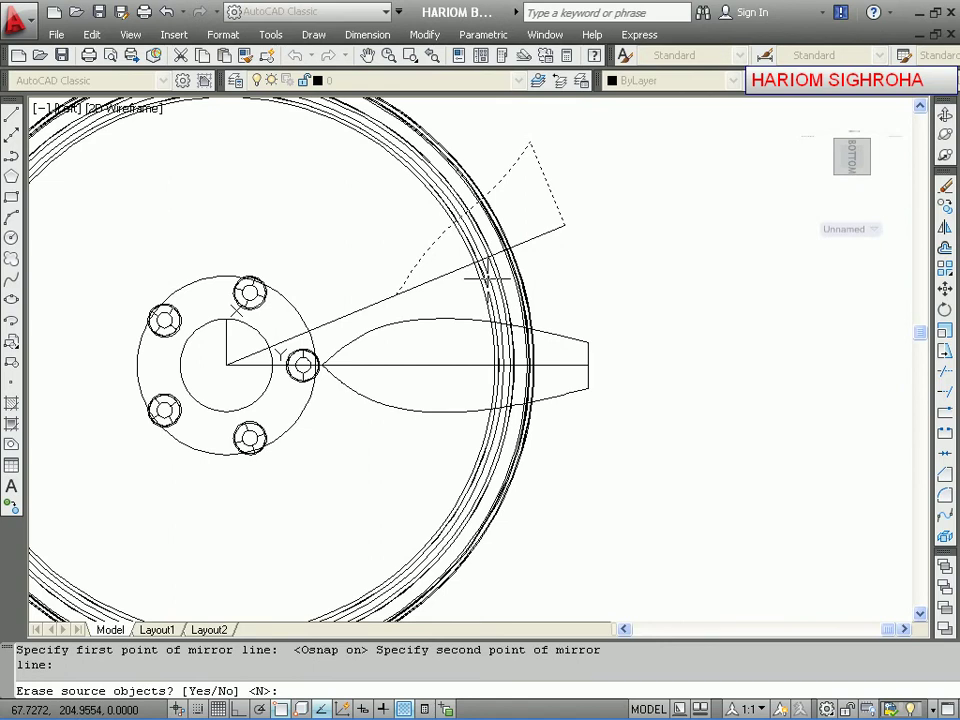
key(Return)
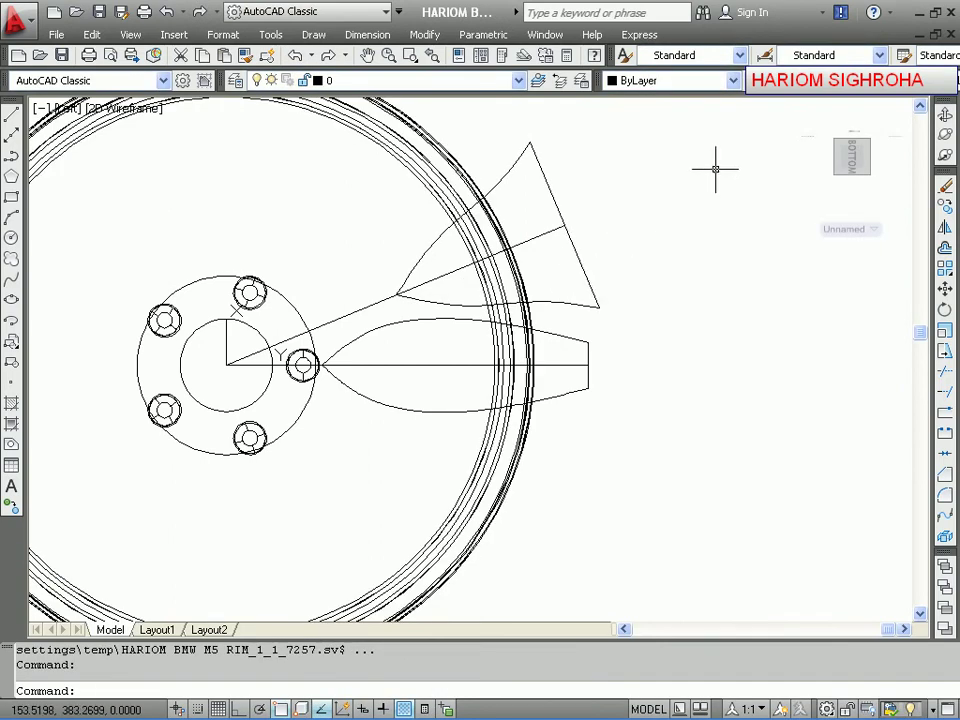
text(REG)
key(Return)
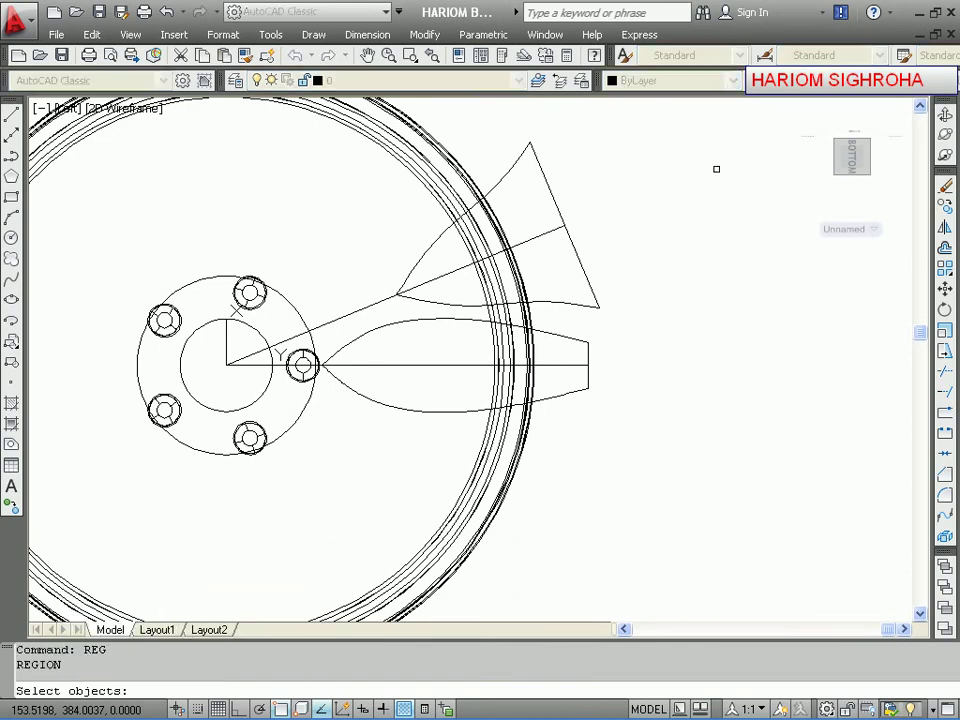
Step: Make a region from the four edges of the angled spoke outline
click(554, 204)
click(572, 245)
click(550, 301)
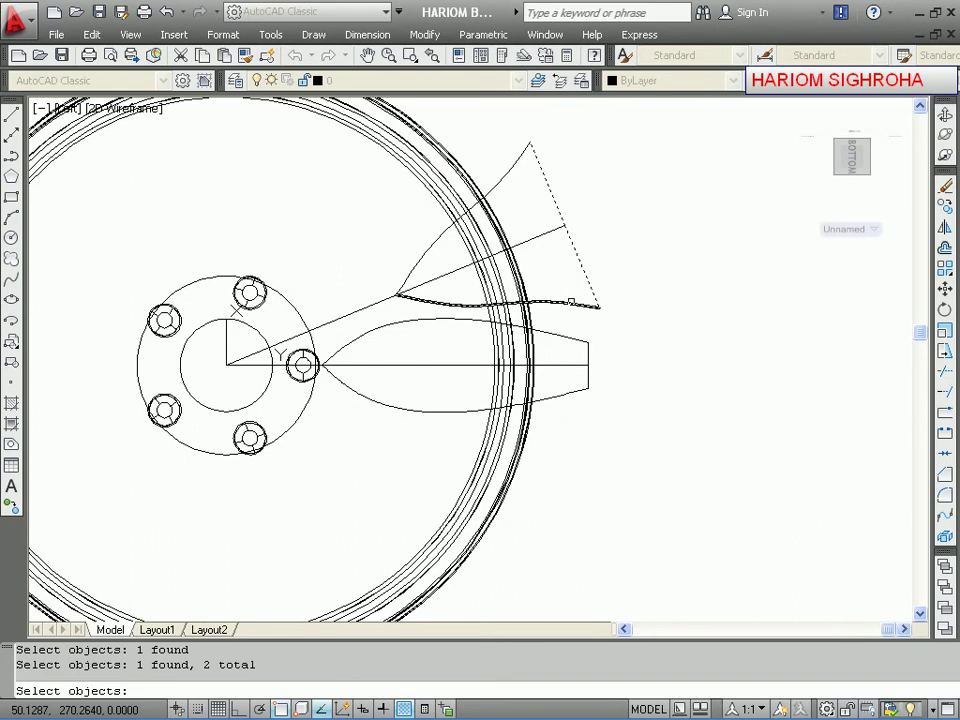
click(497, 183)
key(Return)
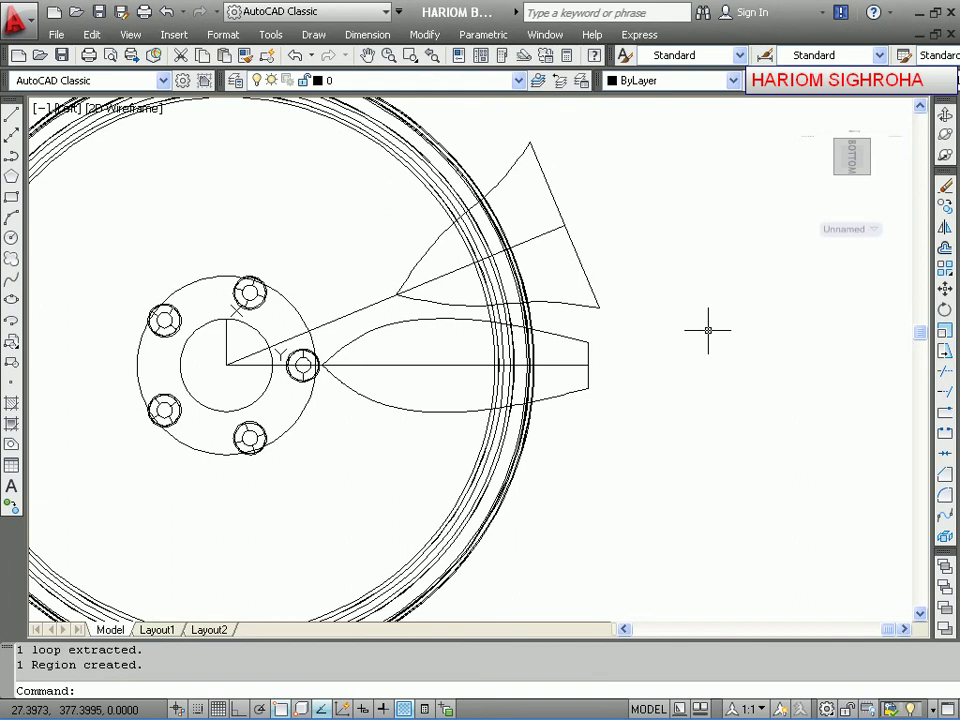
text(REG)
Step: Try making a region from the horizontal spoke's end line and curved sides
key(Return)
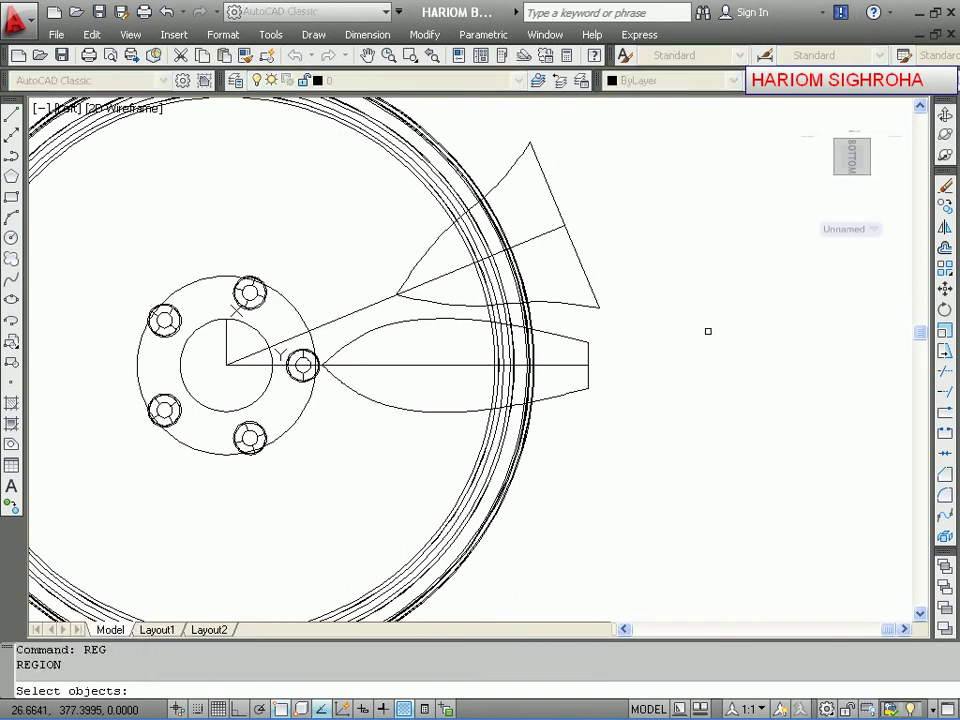
click(590, 353)
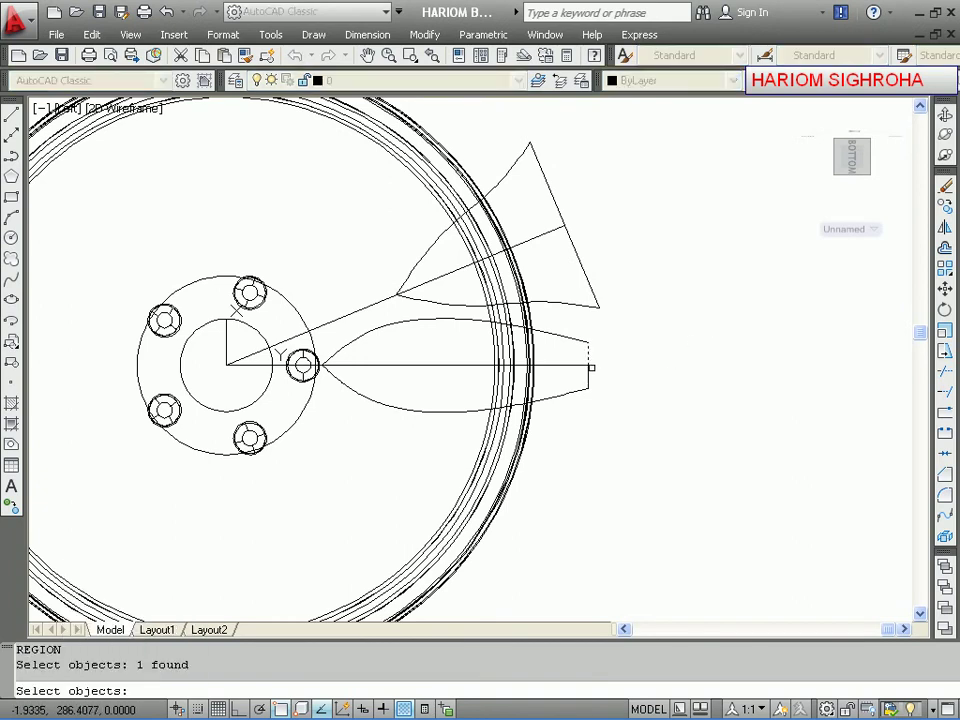
click(565, 394)
click(571, 392)
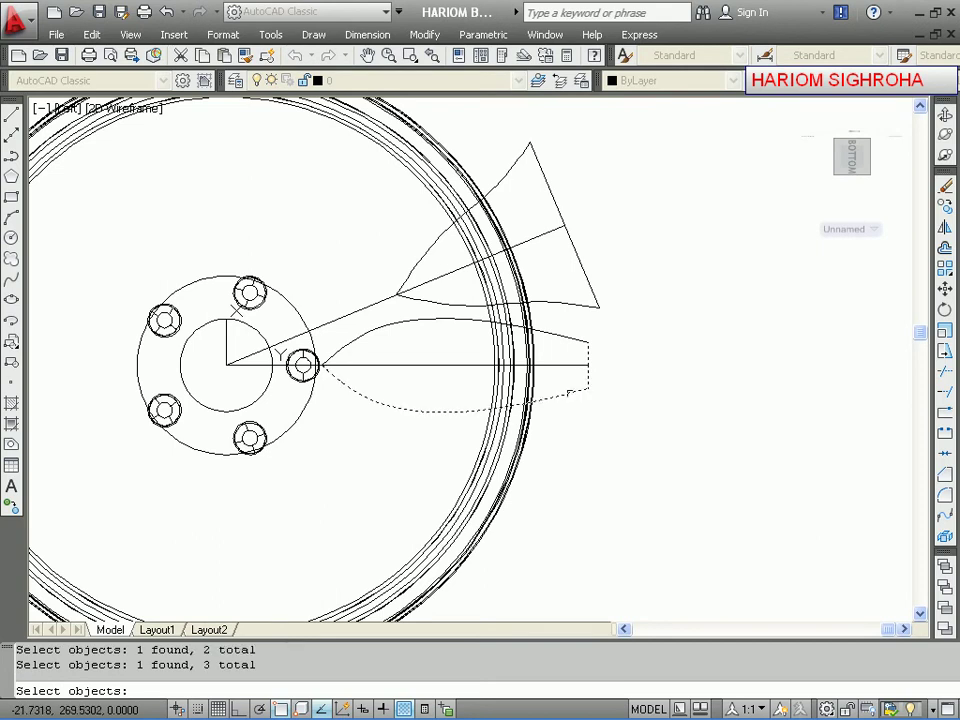
click(567, 340)
key(Return)
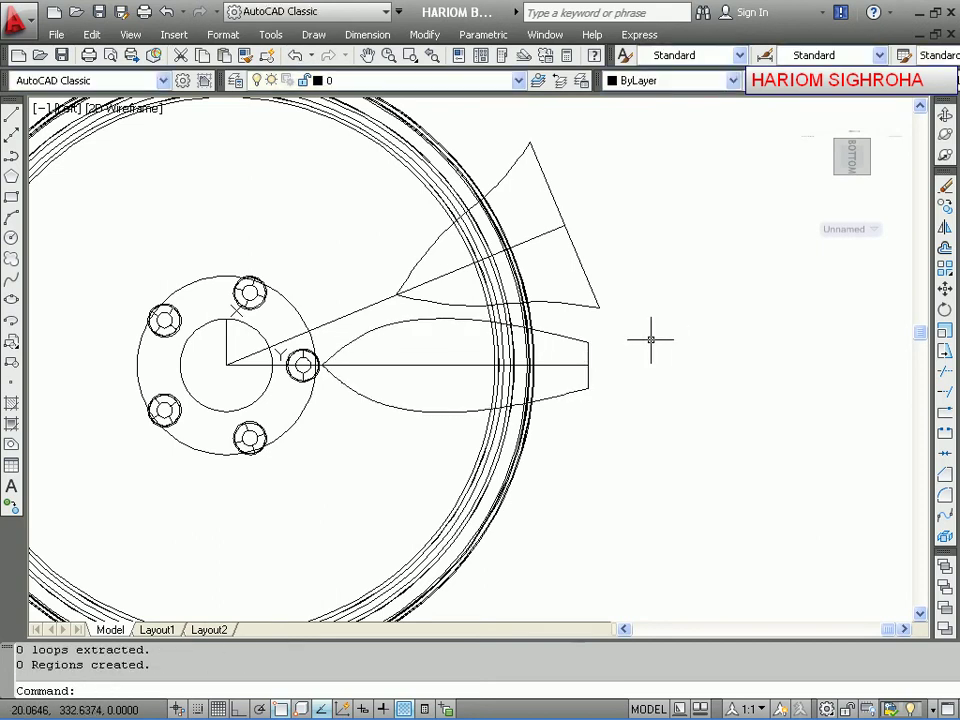
Step: Trim the vertical line's stub above the slanted line near the rim
scroll(562, 360, up, 3)
scroll(591, 345, up, 2)
scroll(613, 328, up, 2)
scroll(678, 367, up, 1)
middle_drag(678, 367, 624, 262)
text(TR)
key(Return)
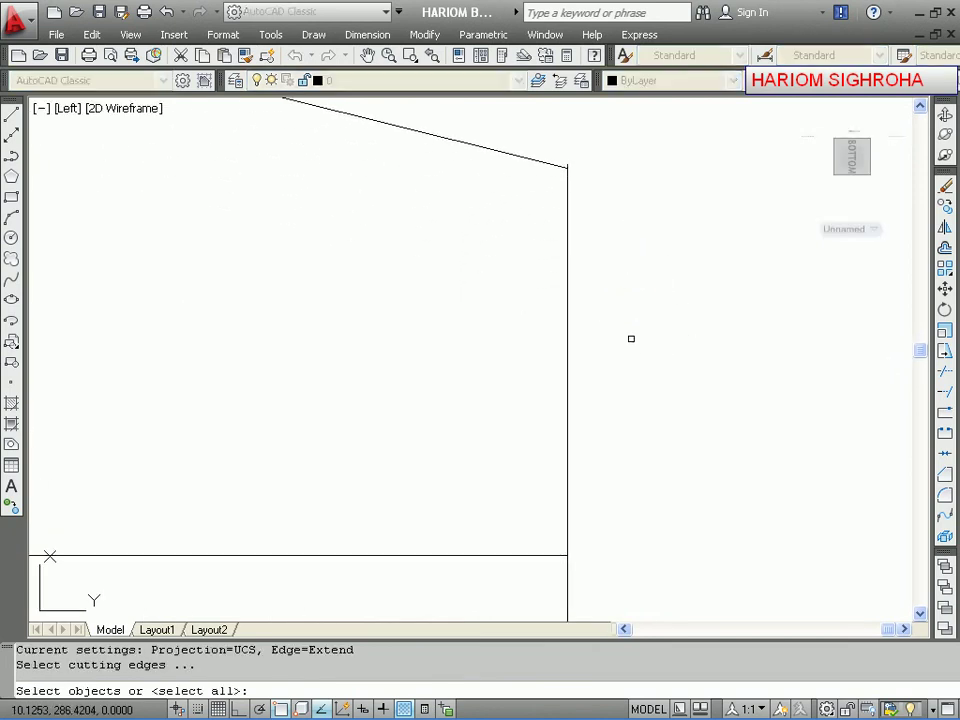
click(542, 163)
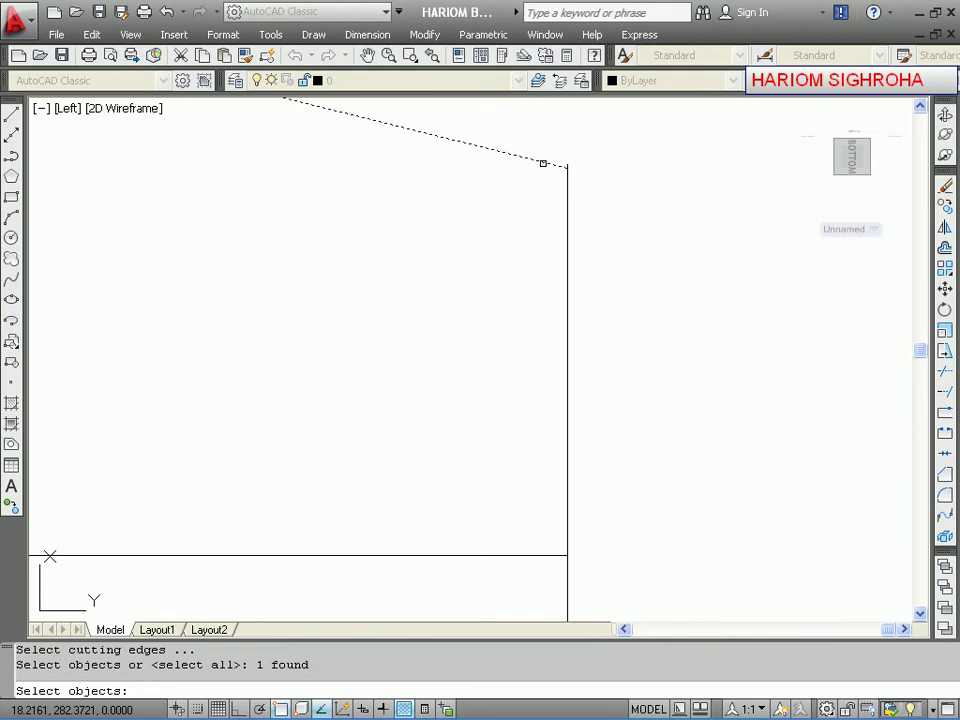
middle_drag(568, 159, 555, 200)
key(Return)
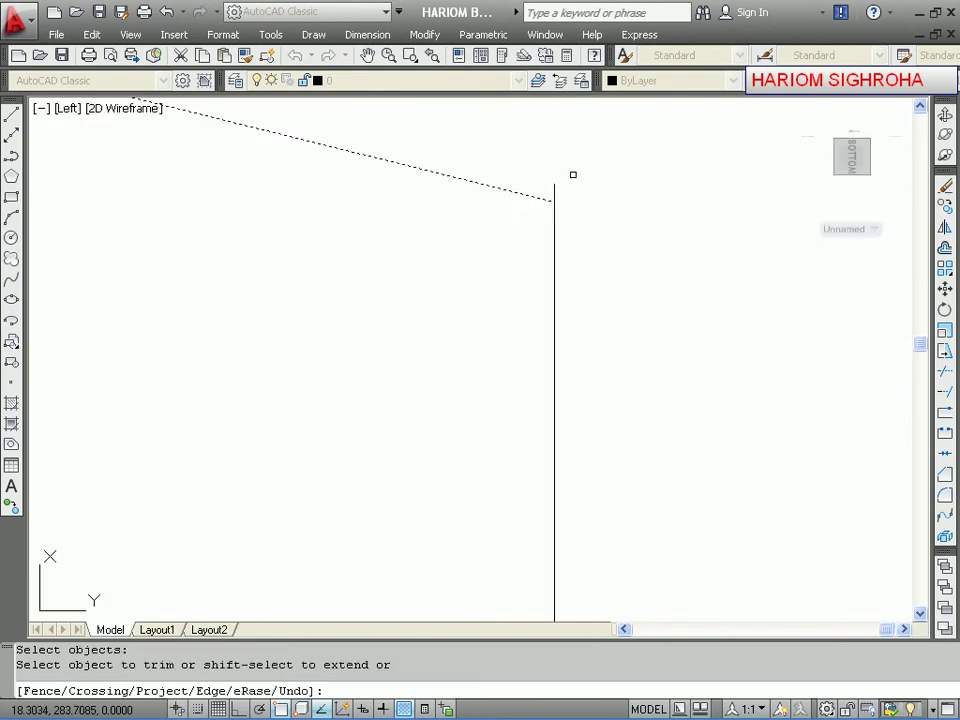
click(550, 190)
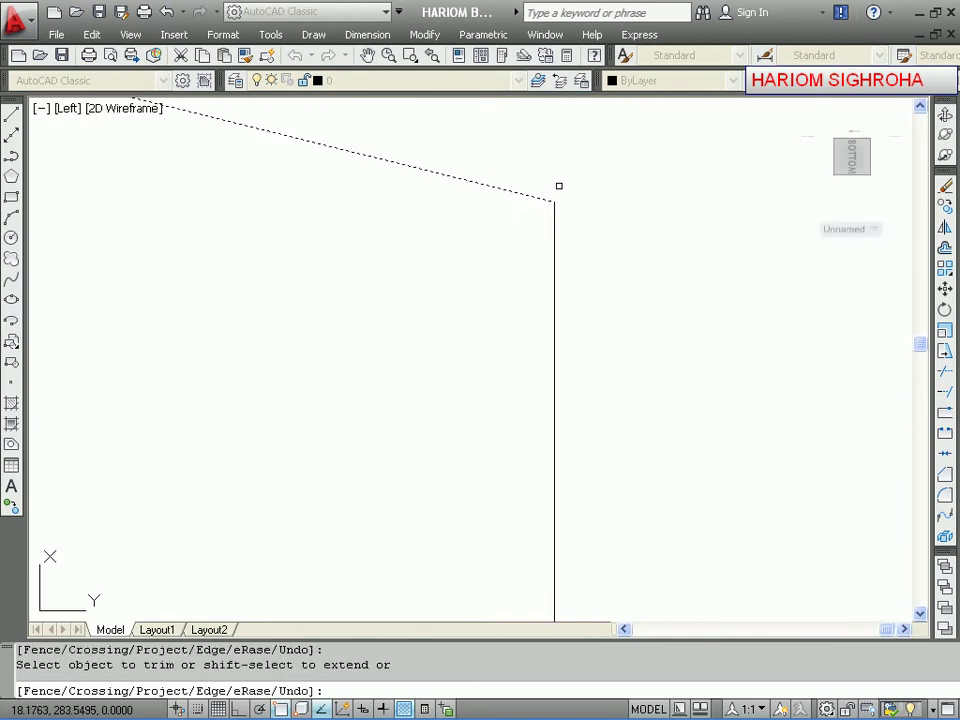
key(Return)
Step: Trim the spoke's end corner against the slanted line again, then zoom back out
scroll(630, 372, down, 3)
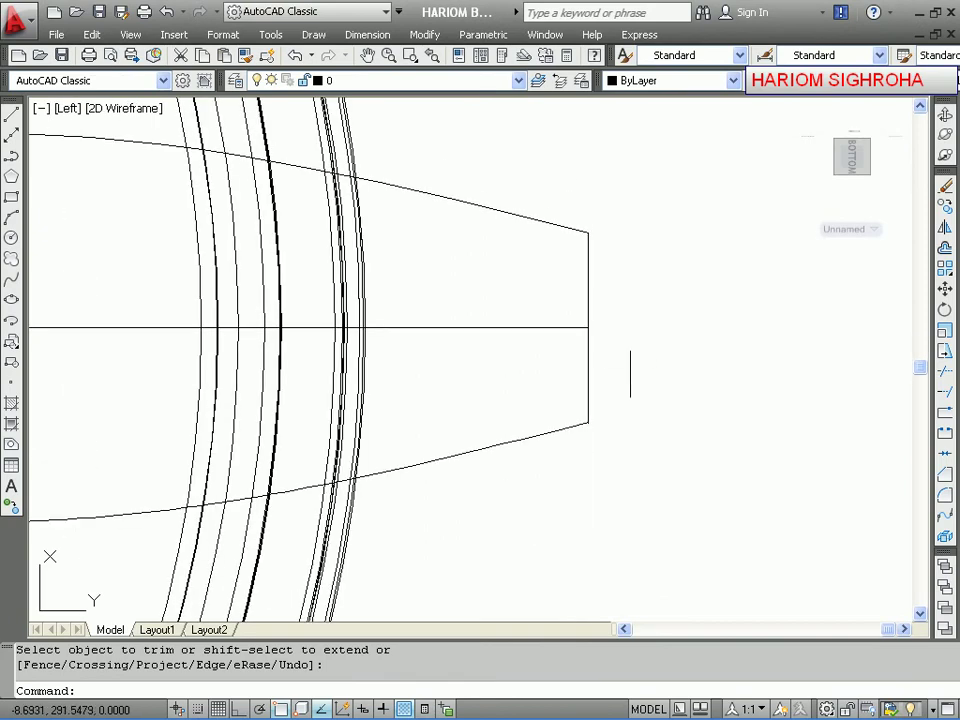
scroll(574, 456, up, 4)
middle_drag(583, 446, 606, 364)
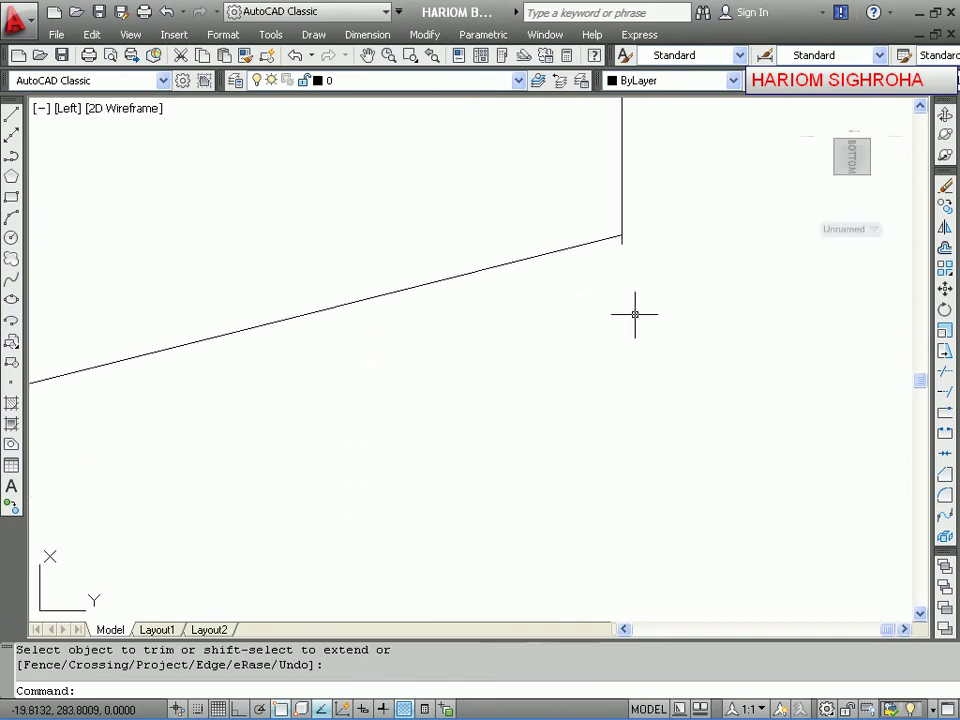
key(Return)
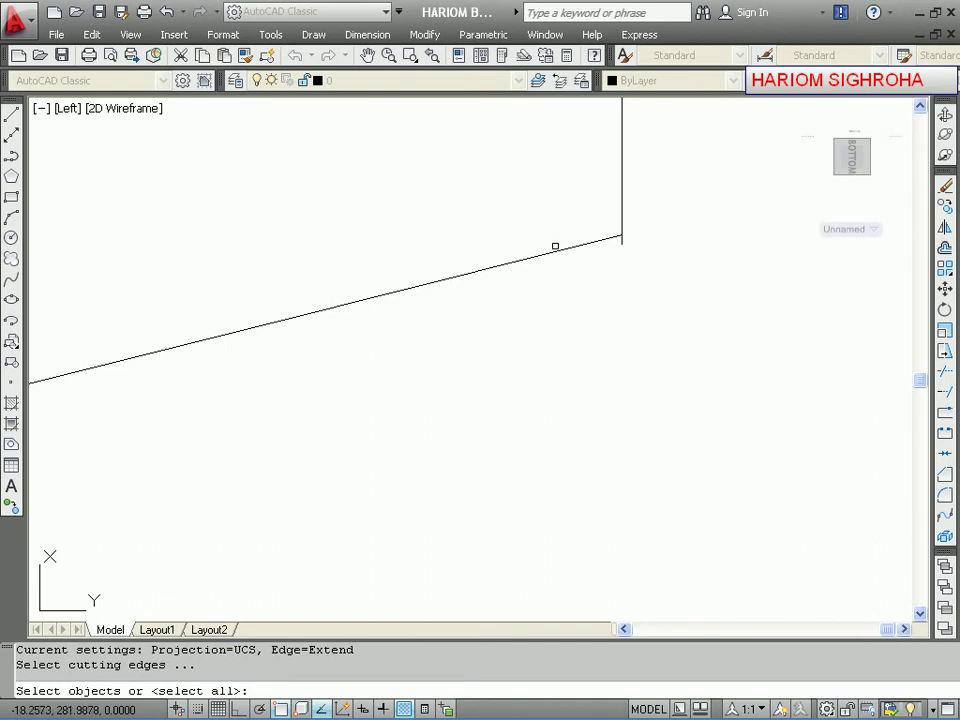
click(558, 248)
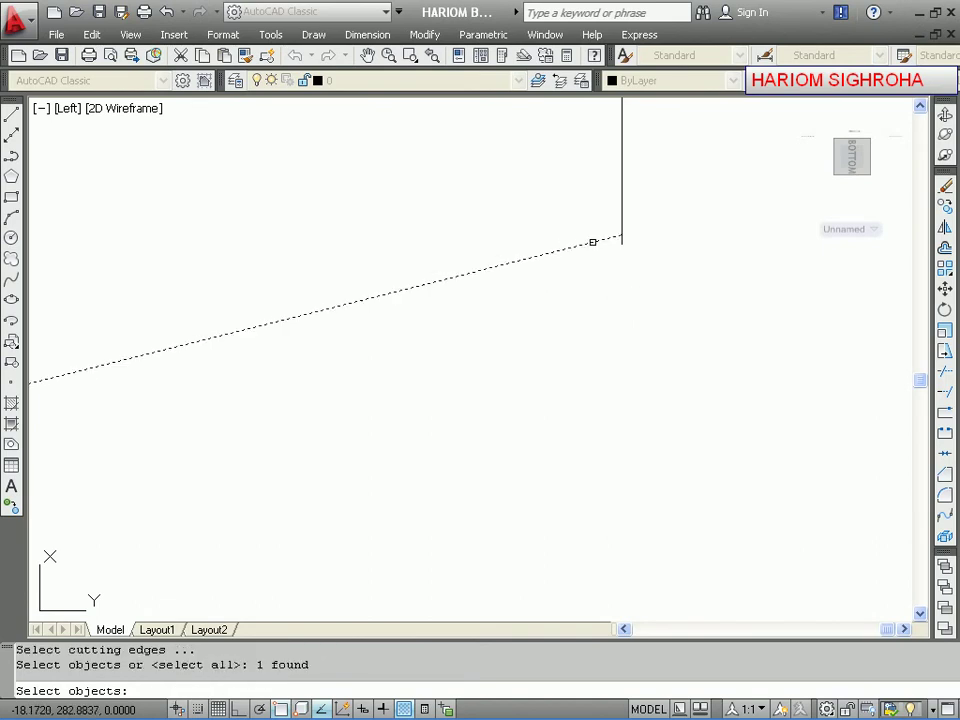
key(Return)
right_click(645, 242)
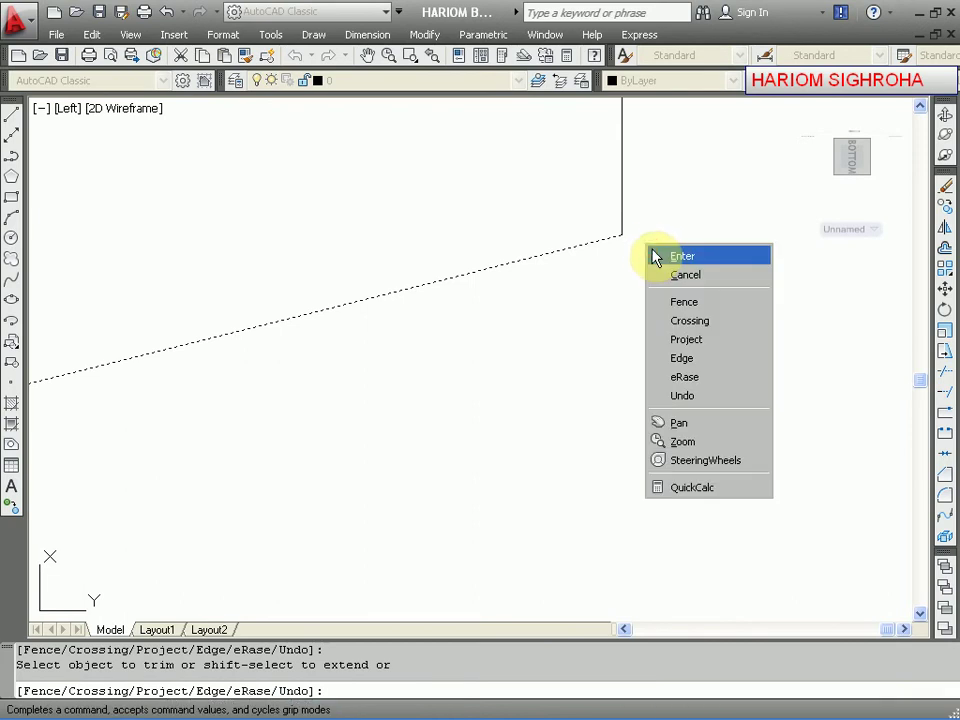
click(660, 253)
scroll(654, 248, down, 2)
scroll(654, 248, down, 3)
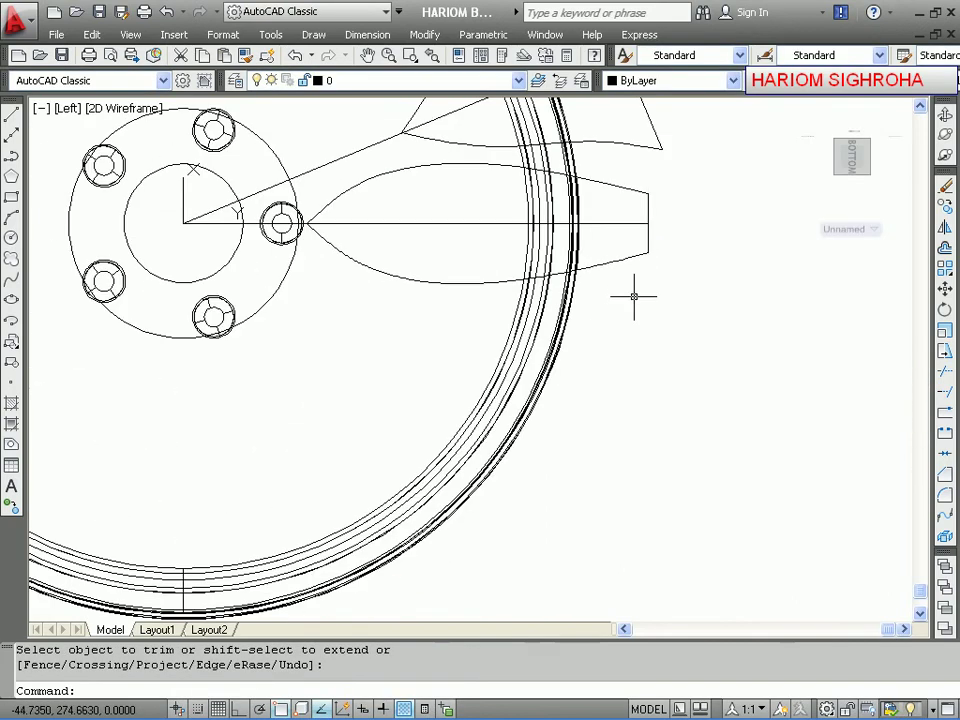
Step: Make one region from the teardrop's two curves and two right-end segments
text(REG)
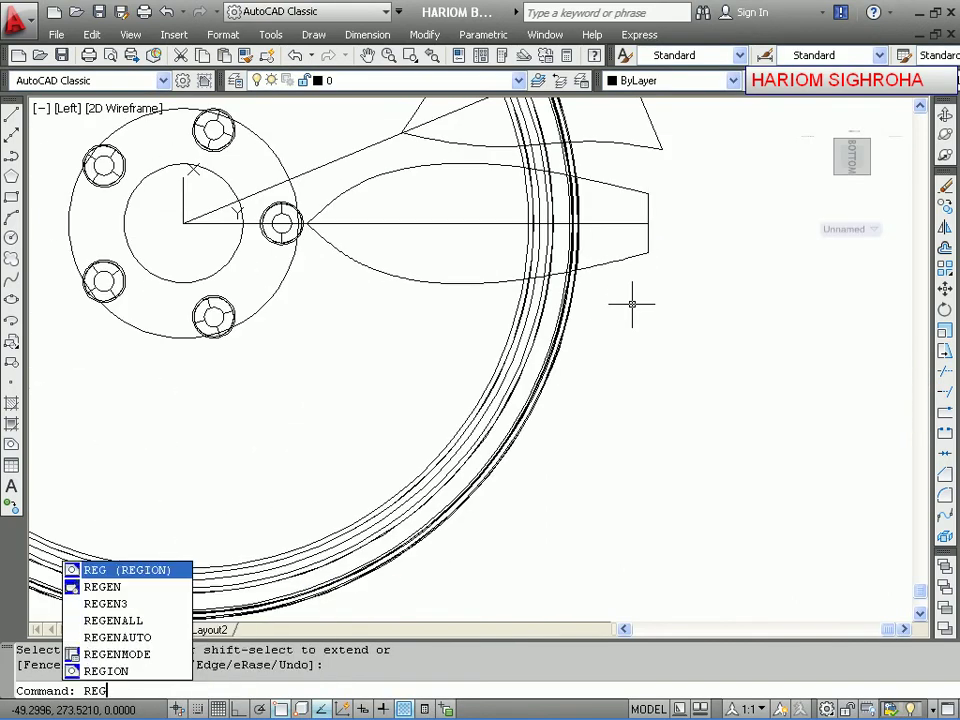
key(Return)
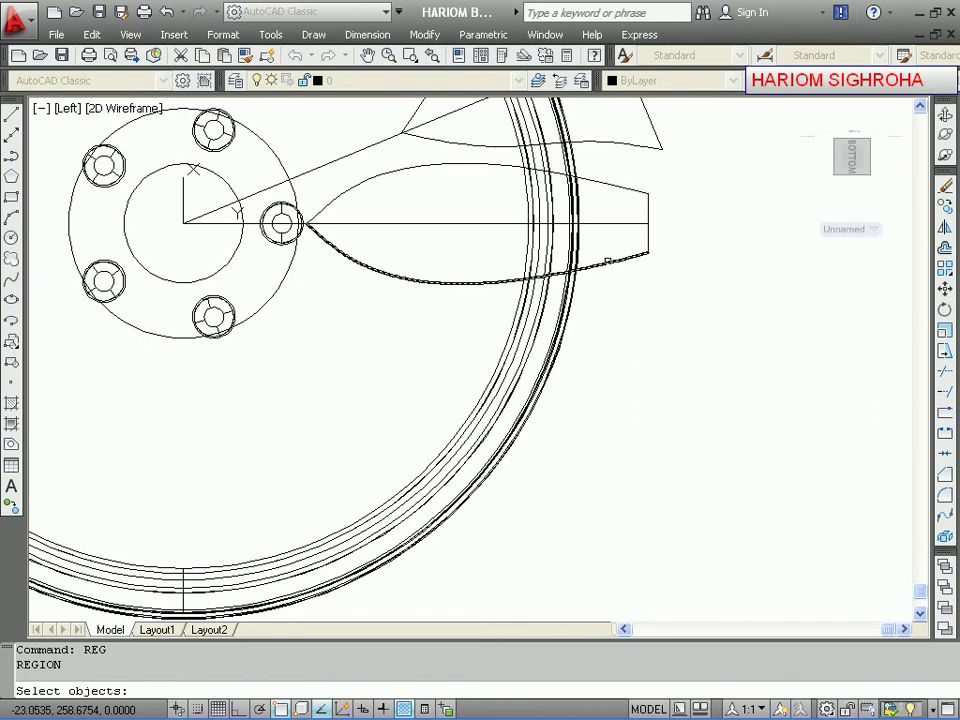
click(630, 253)
click(647, 232)
click(647, 210)
click(636, 187)
key(Return)
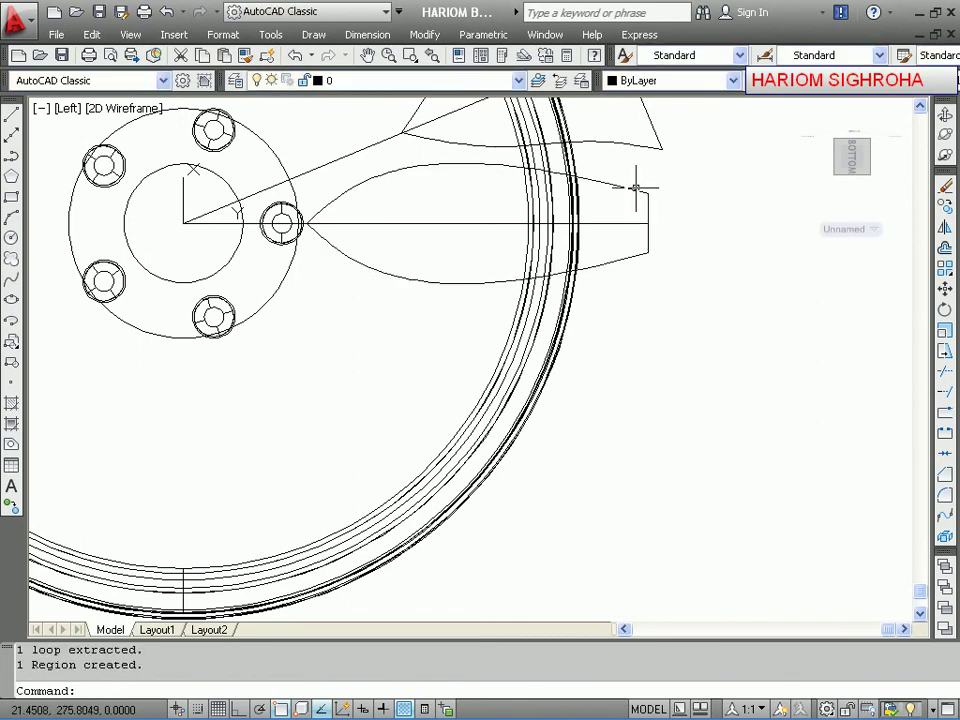
click(636, 187)
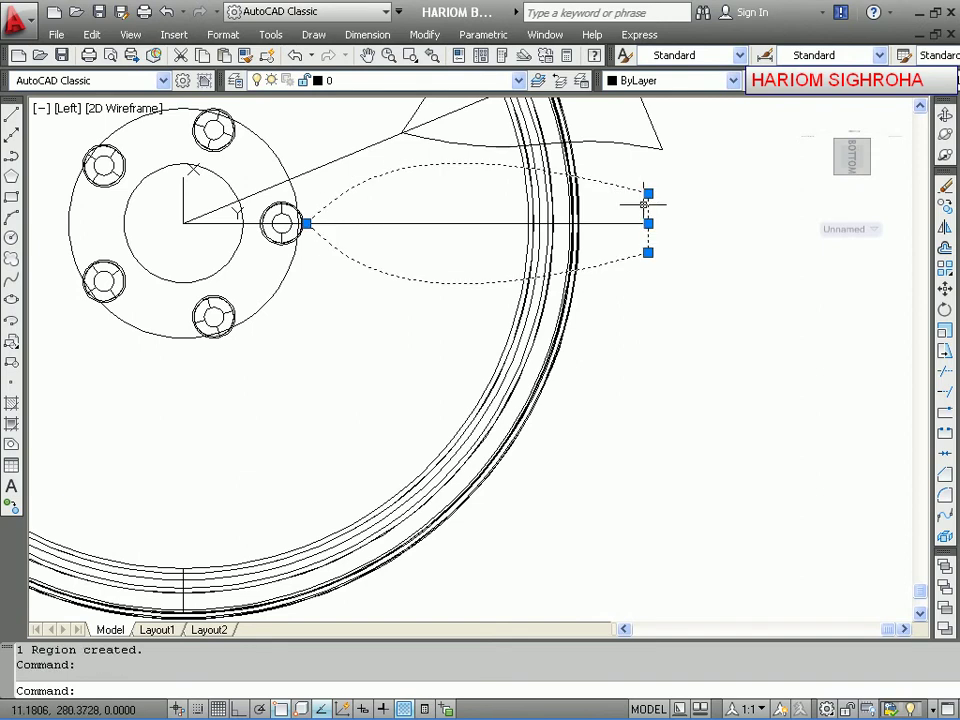
key(Escape)
scroll(705, 280, down, 2)
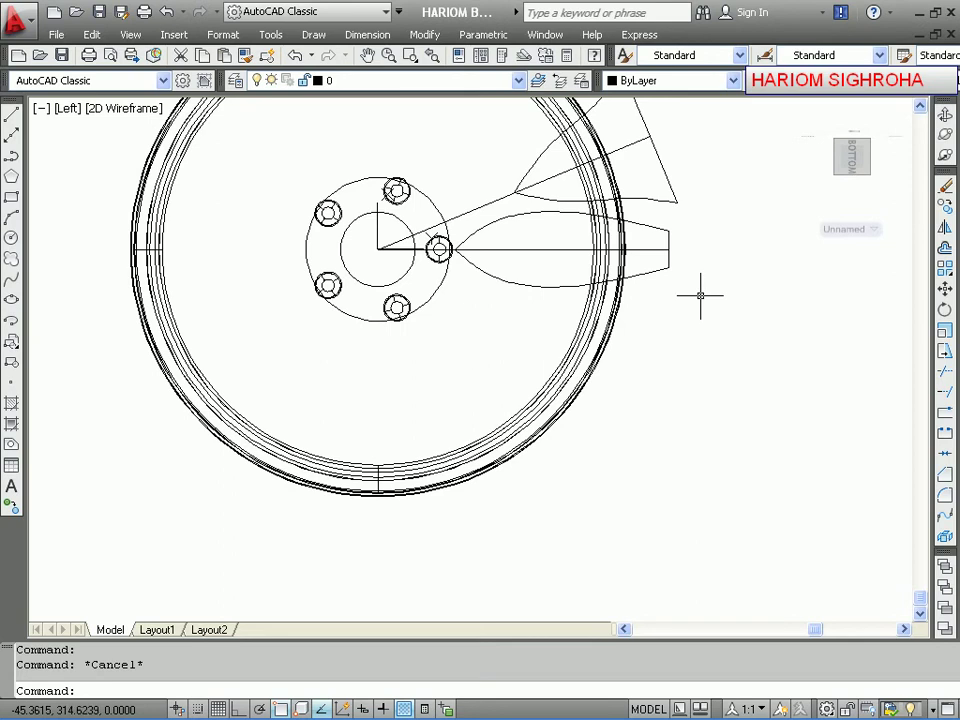
Step: Extrude the teardrop and upper wedge profiles 140 high with a 2.5° taper
text(EXT)
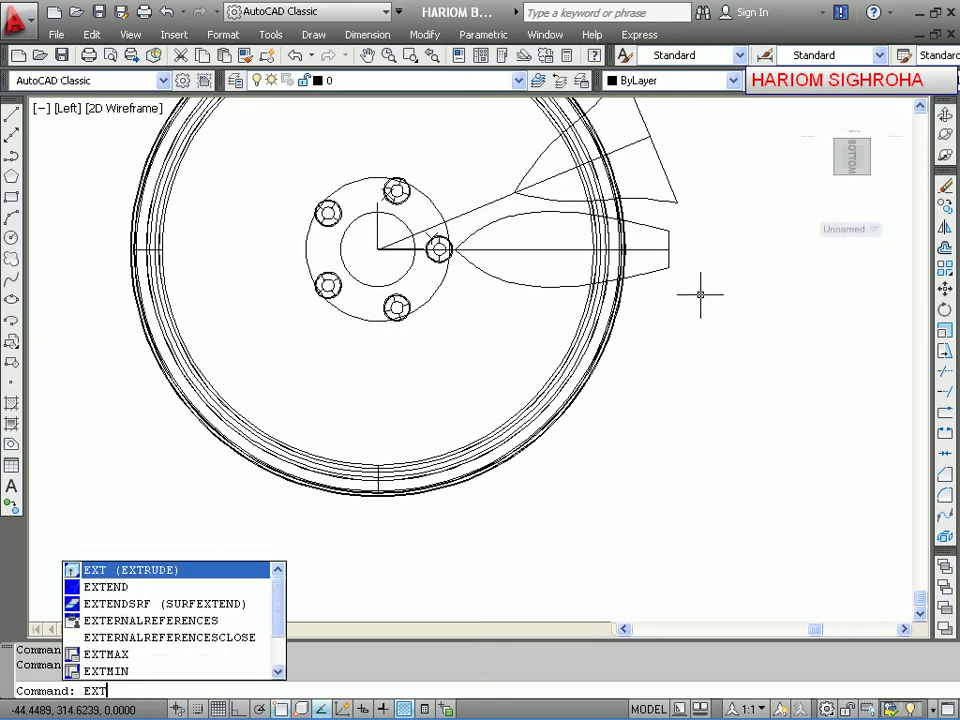
key(Return)
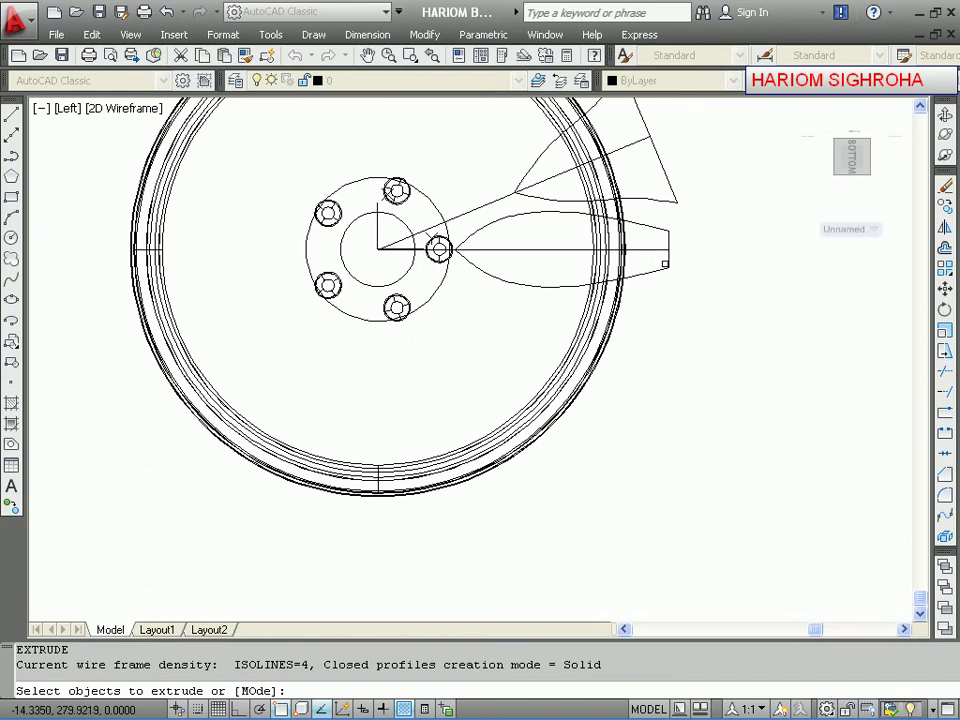
click(661, 266)
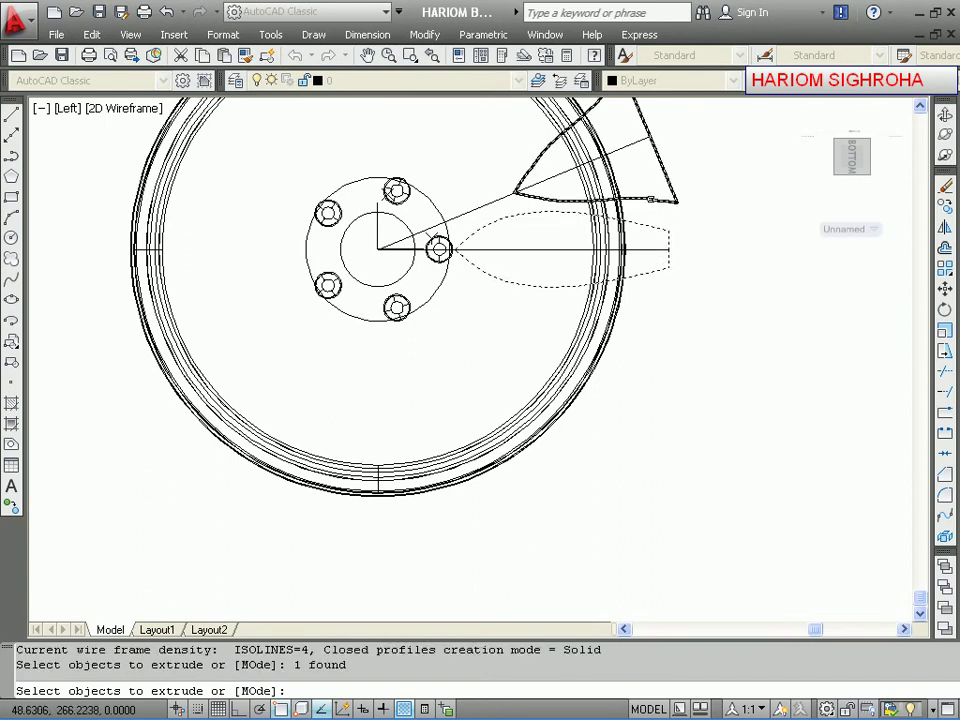
click(651, 199)
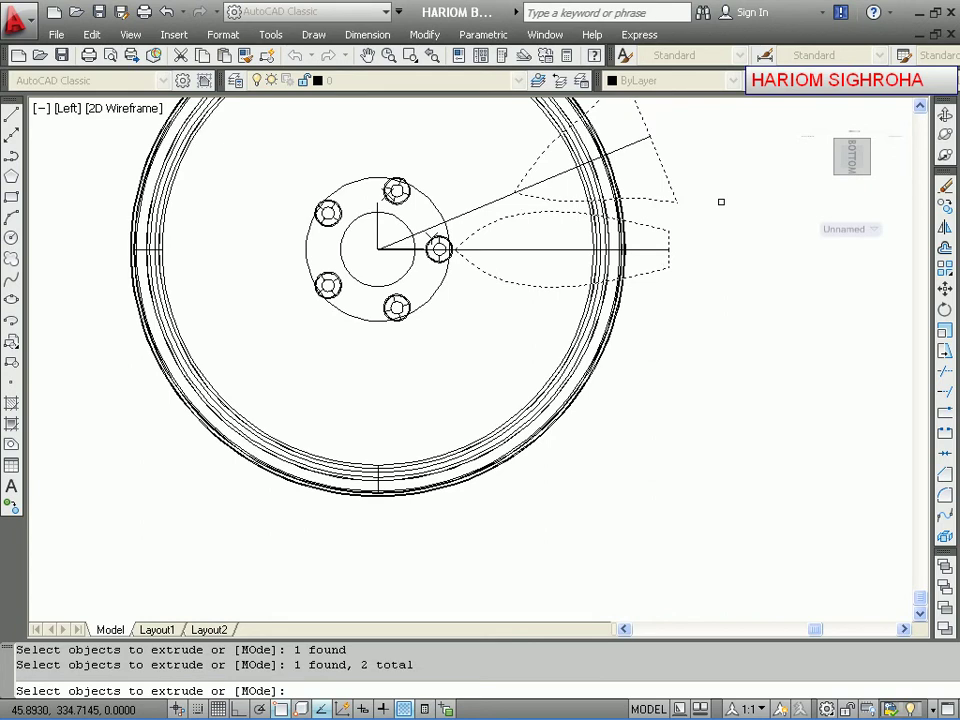
key(Return)
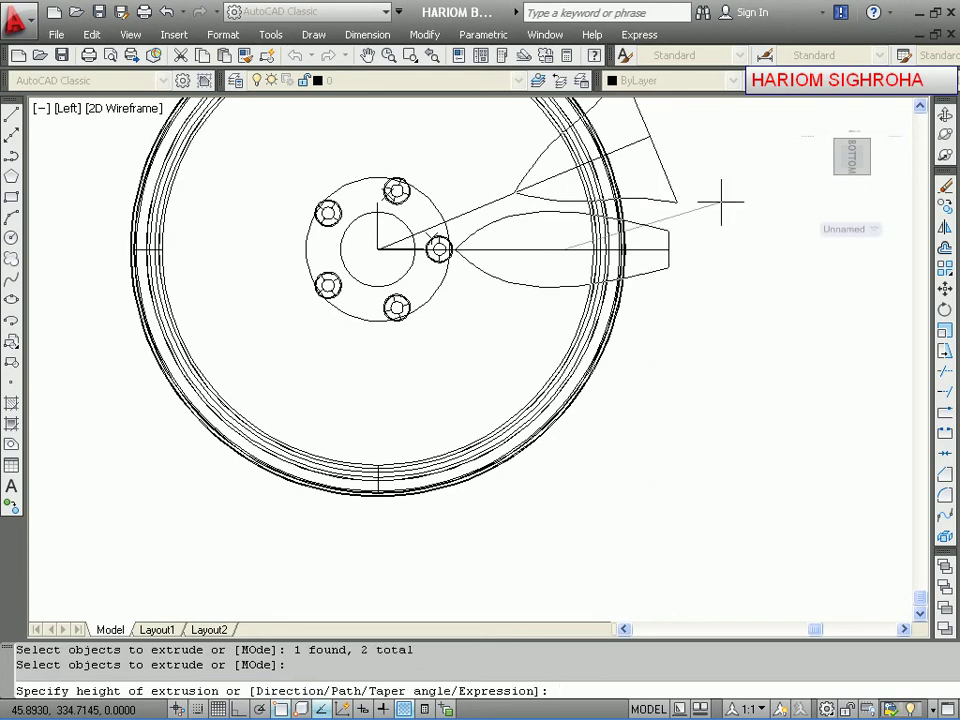
text(T)
key(Return)
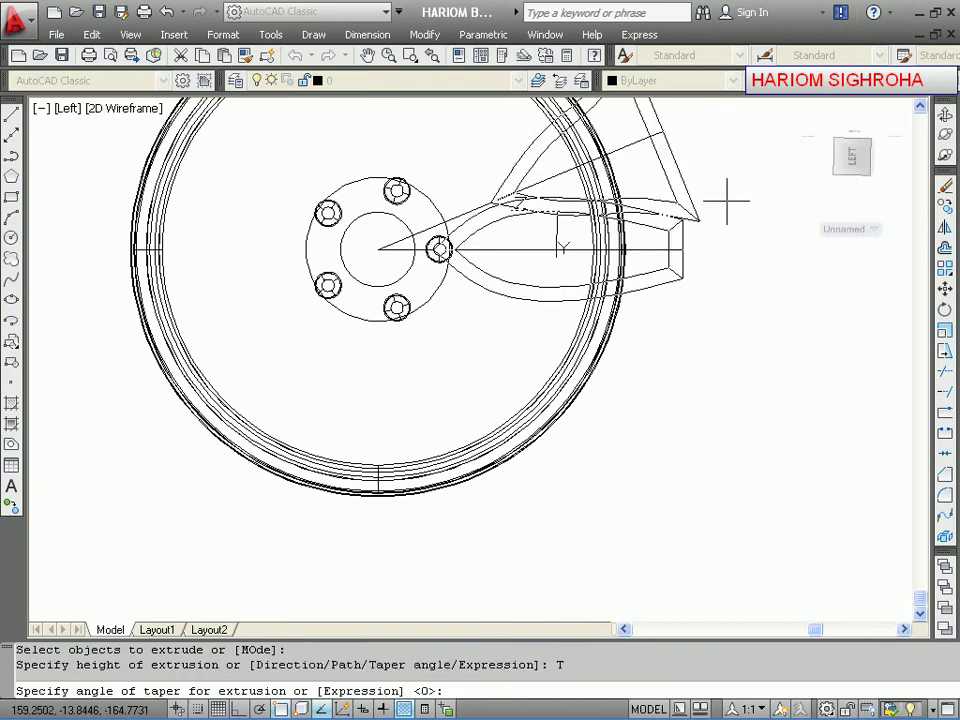
text(2.5)
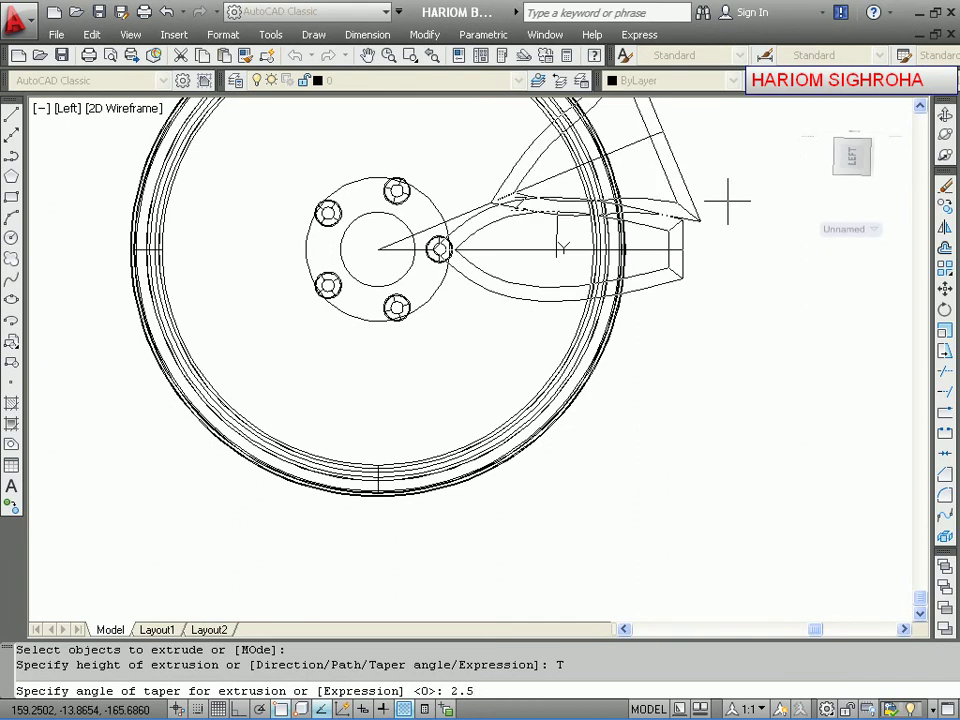
key(Return)
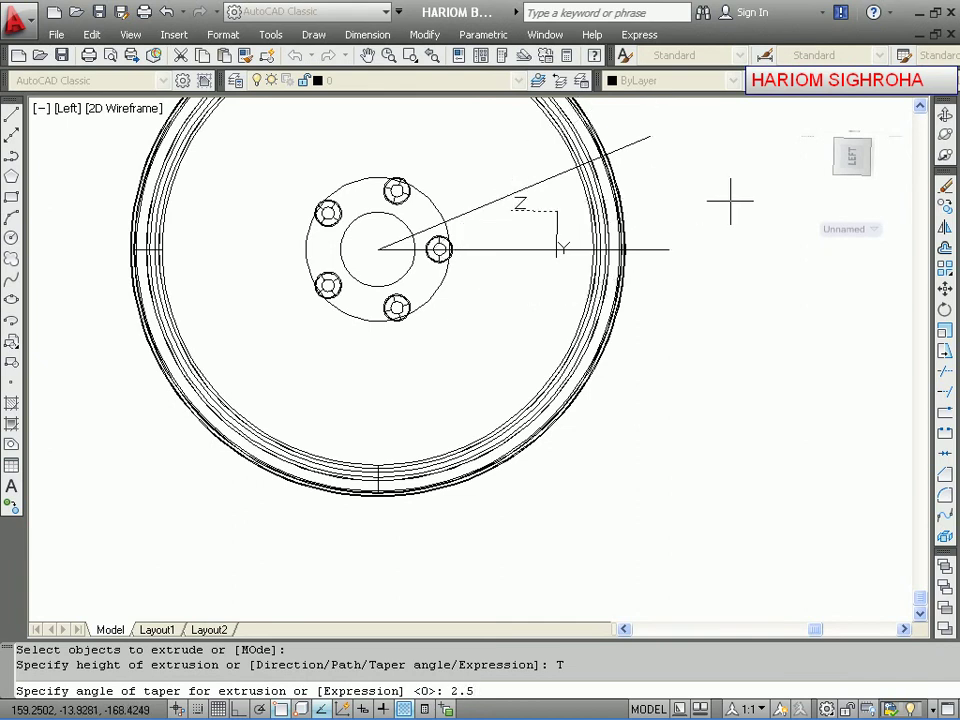
key(Return)
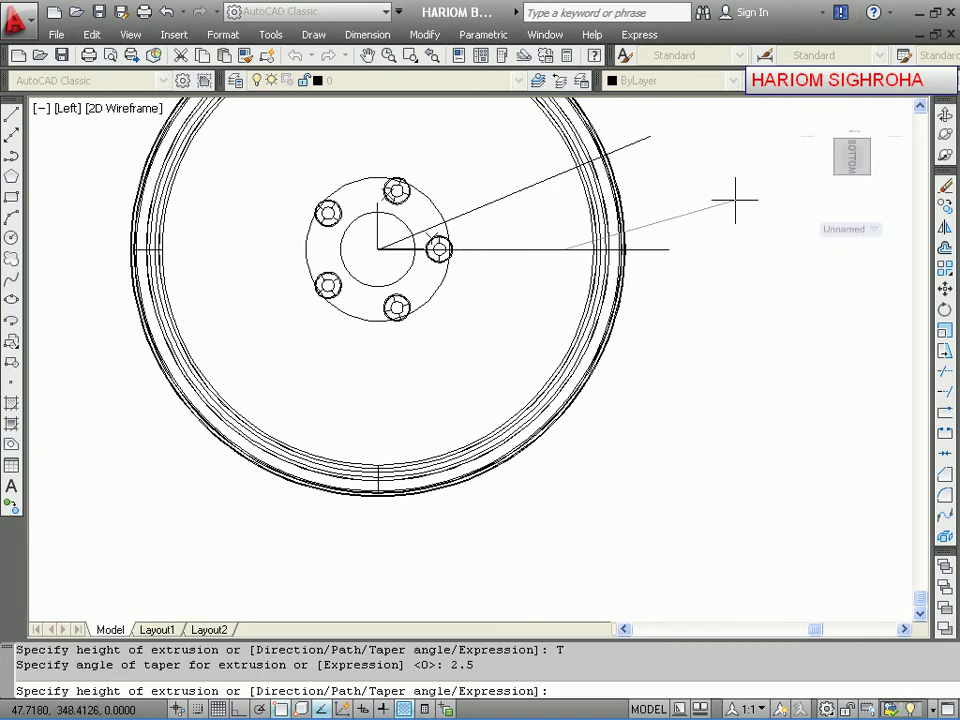
text(140)
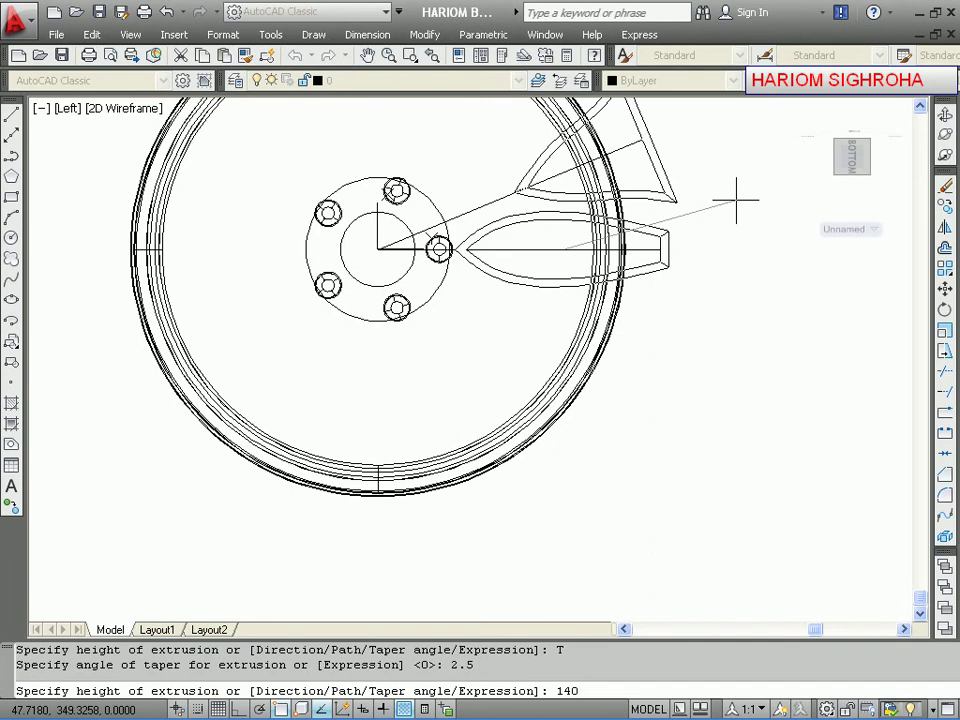
key(Return)
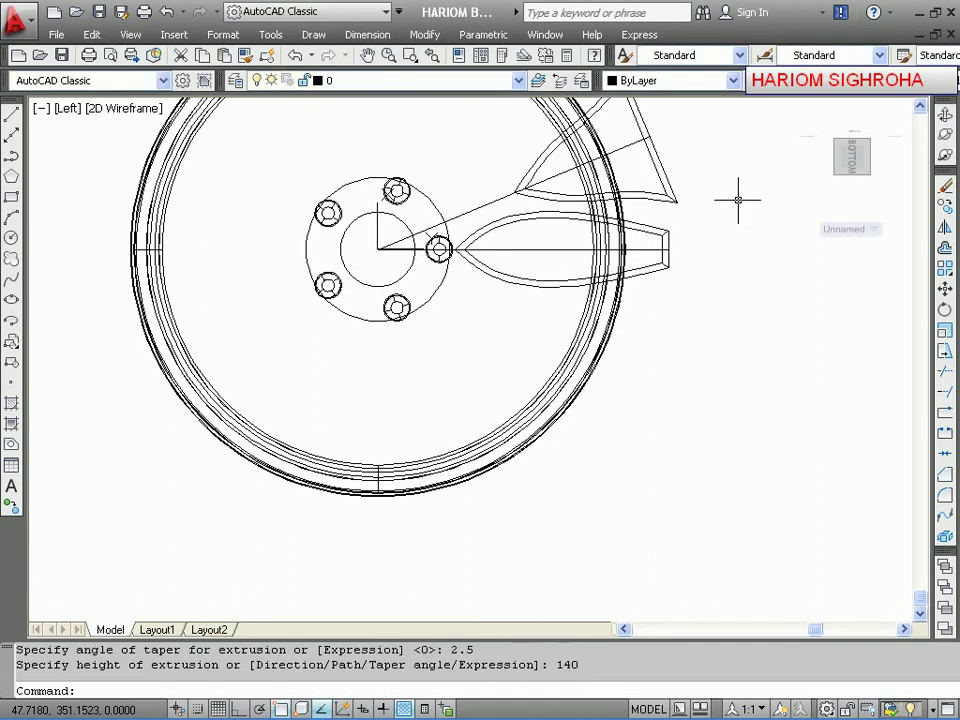
Step: Erase the horizontal and inclined construction lines through the spokes, then zoom out
click(944, 184)
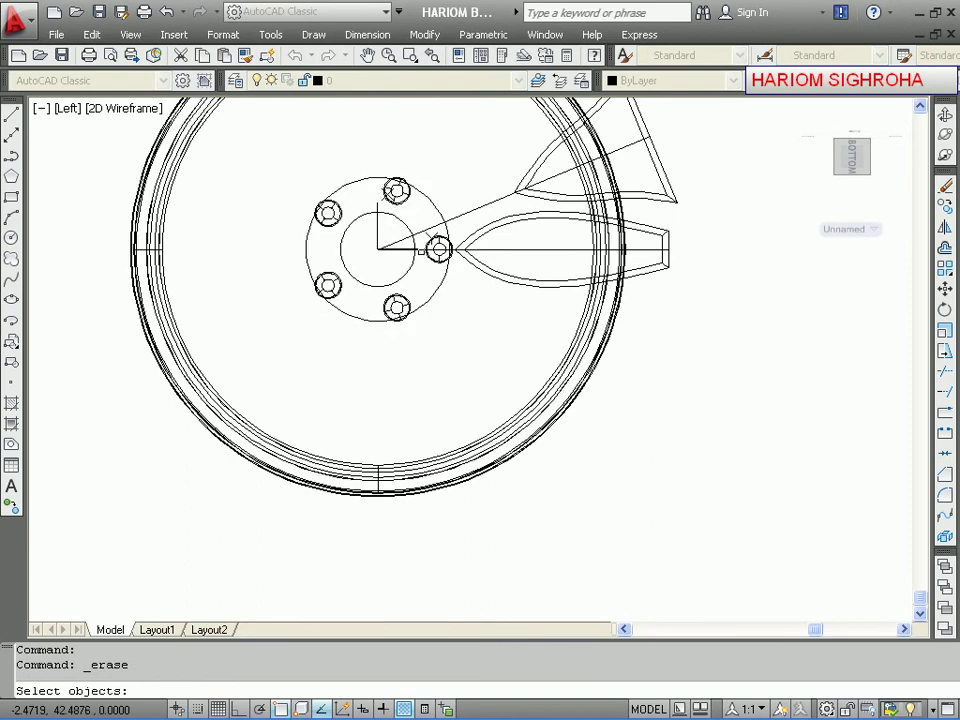
click(421, 249)
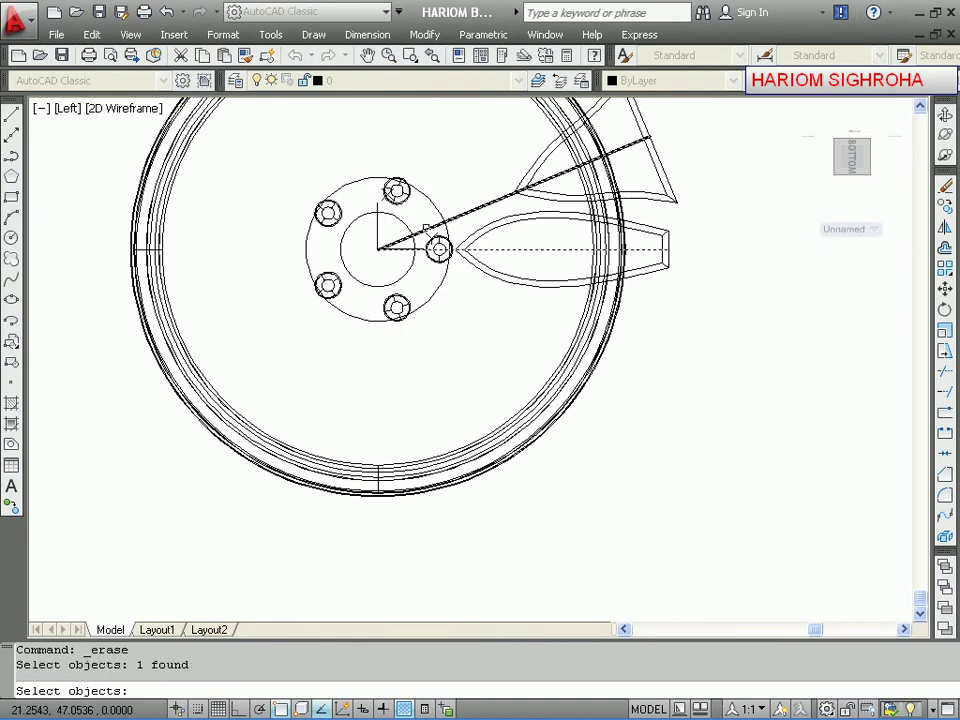
click(427, 229)
key(Return)
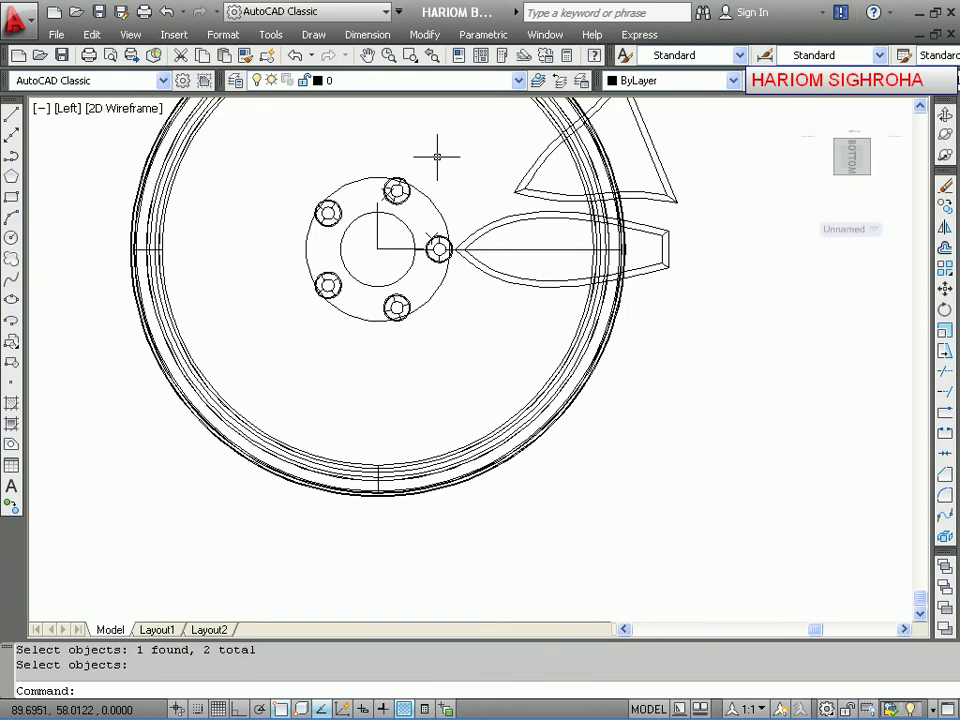
scroll(470, 212, down, 2)
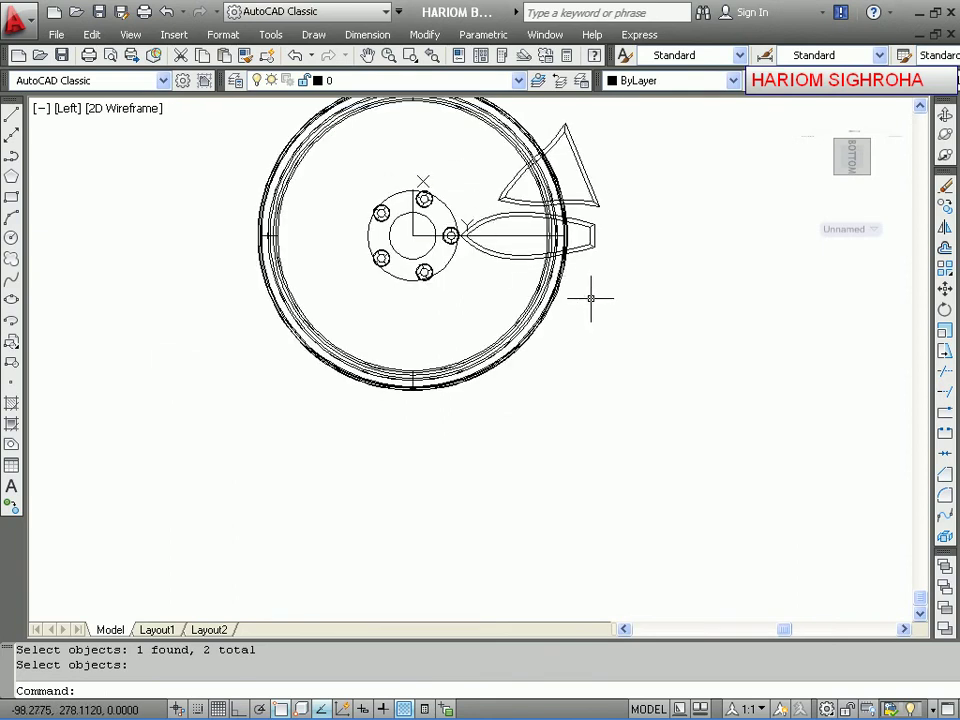
Step: After a cancelled first attempt, select the triangle and petal spoke shapes for an array
text(AR)
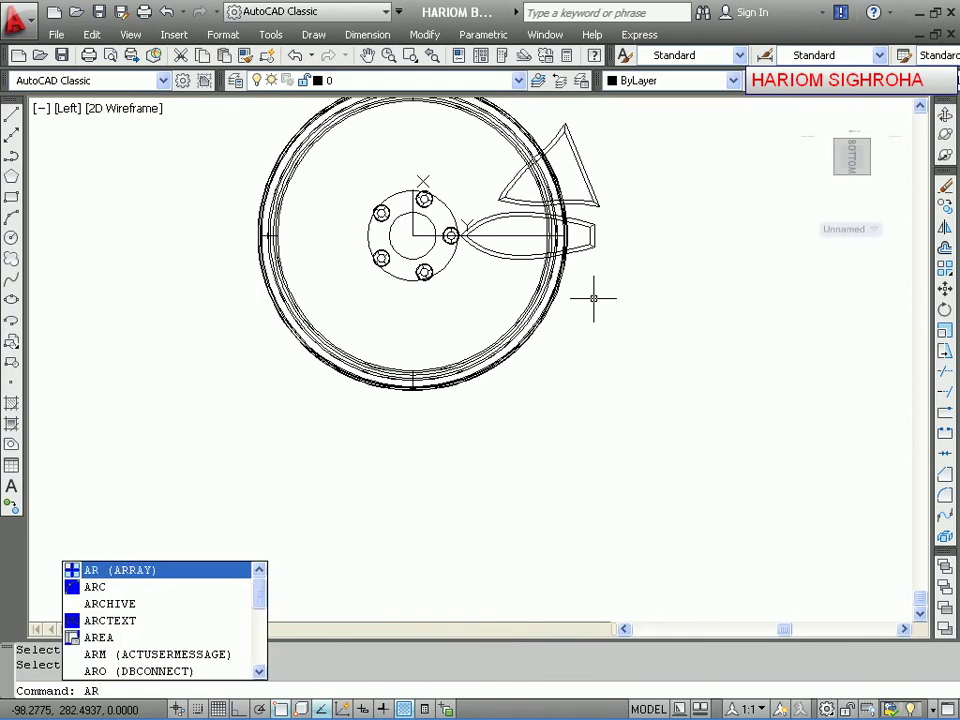
key(Return)
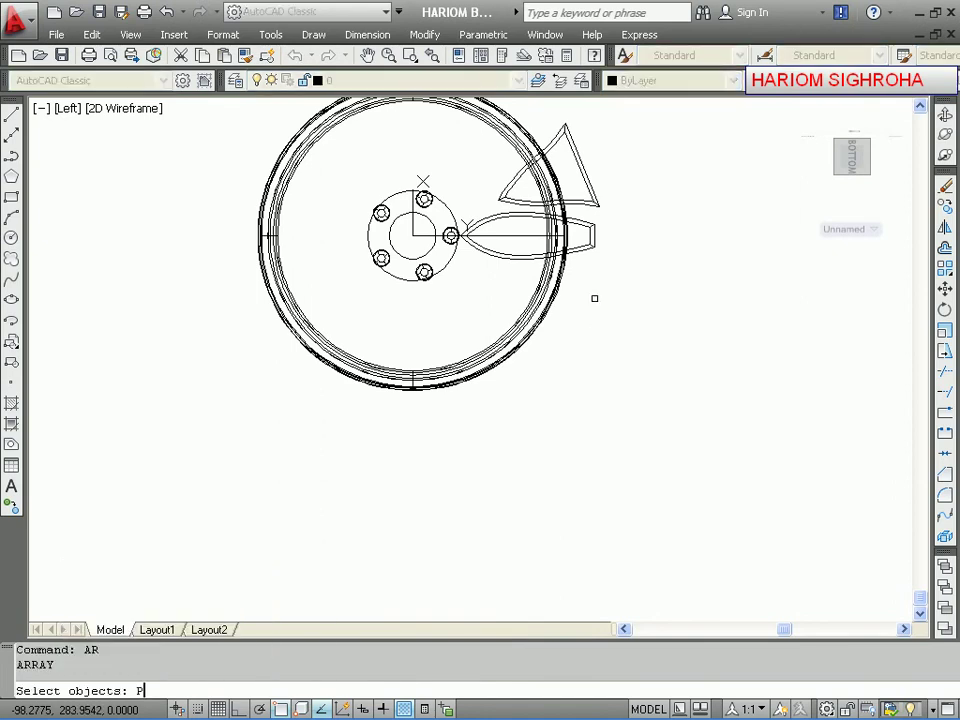
key(Return)
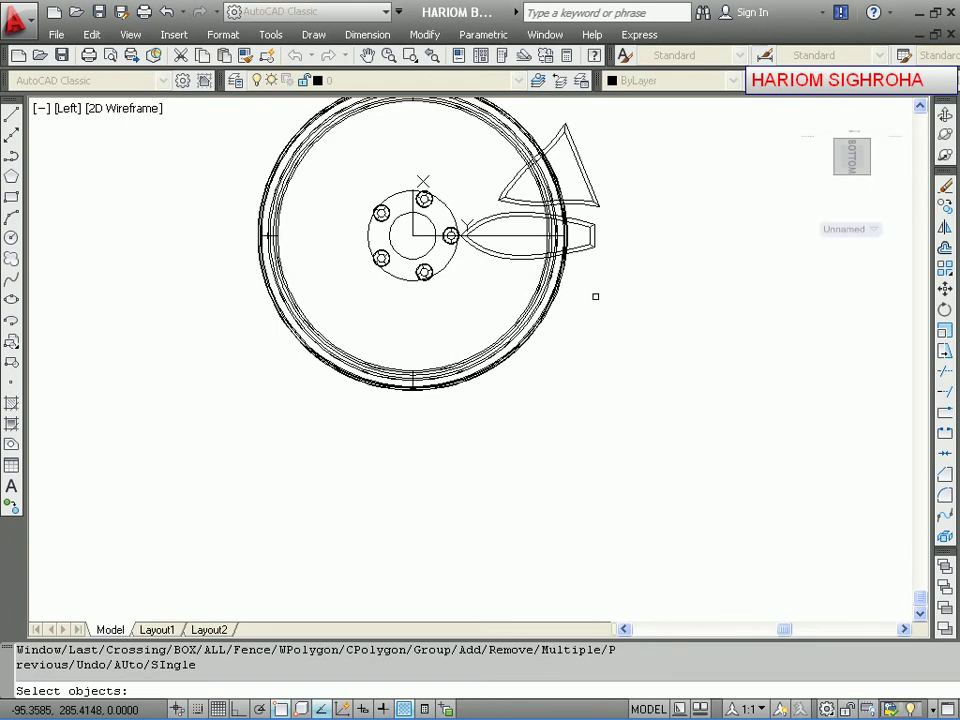
key(Escape)
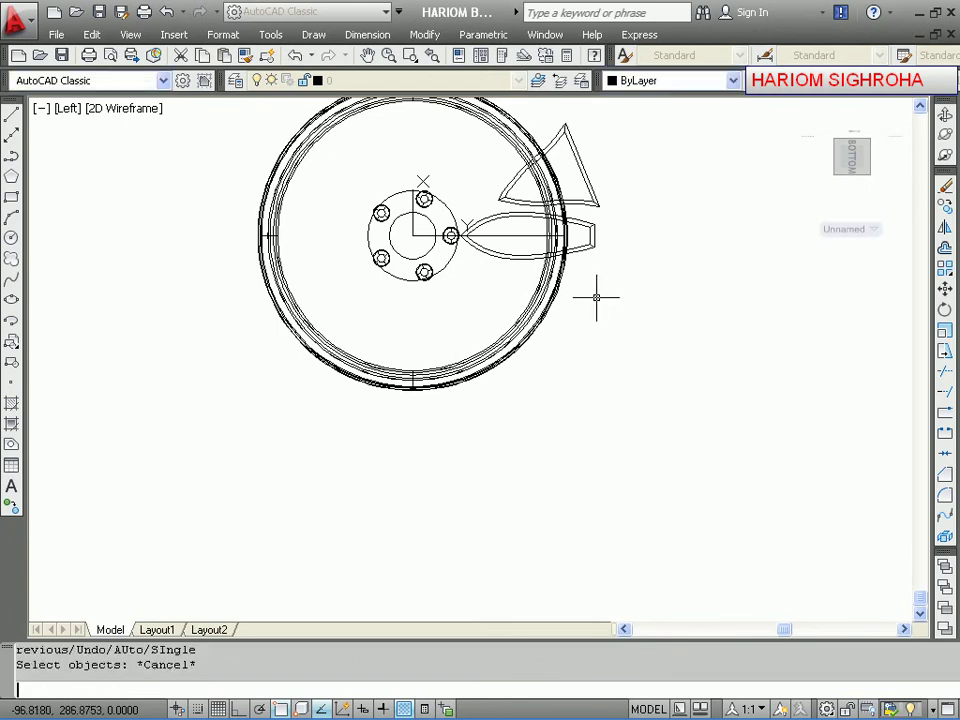
key(Escape)
text(AR)
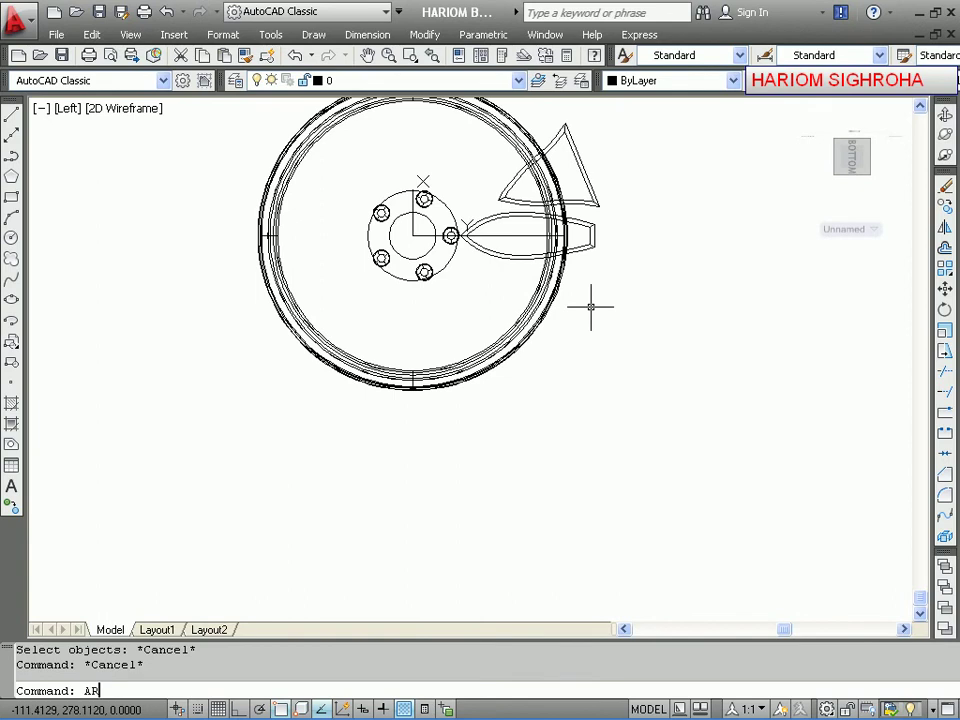
key(Return)
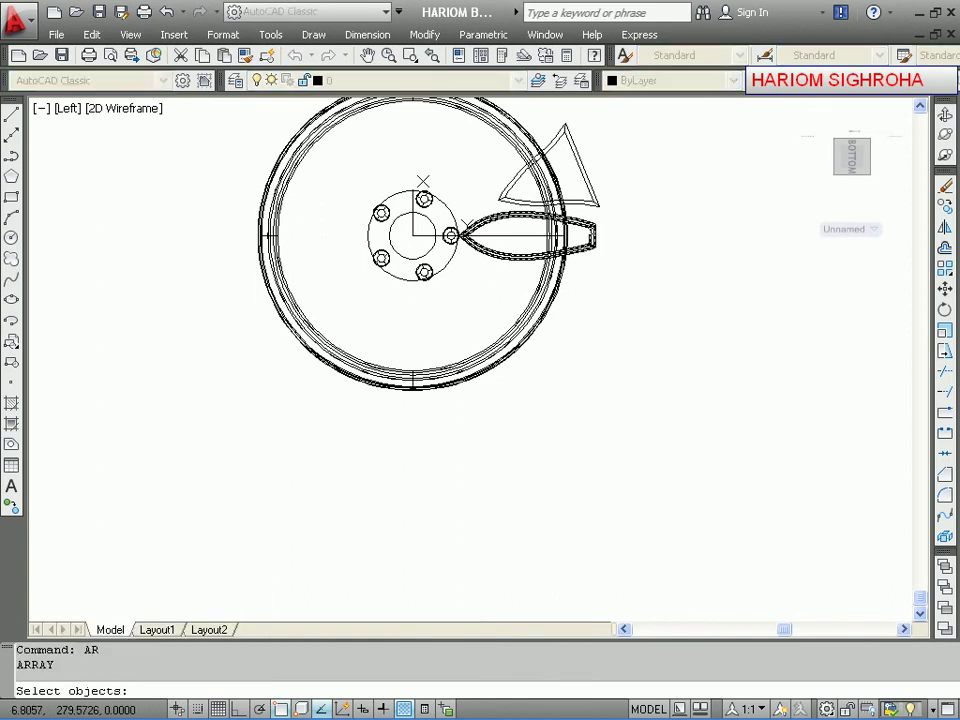
click(598, 203)
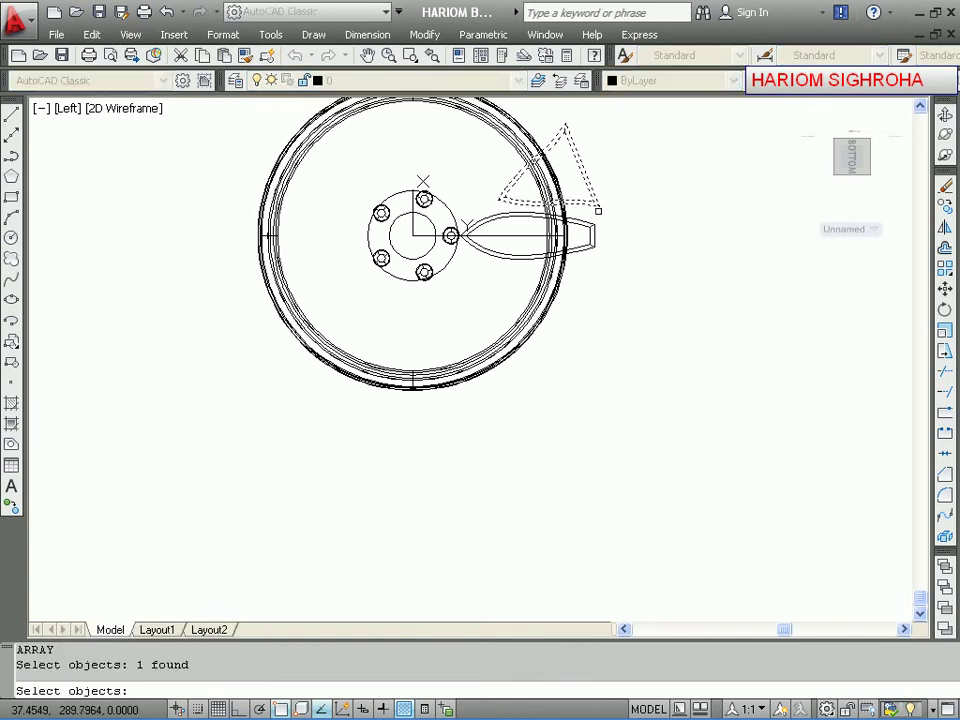
click(592, 228)
key(Return)
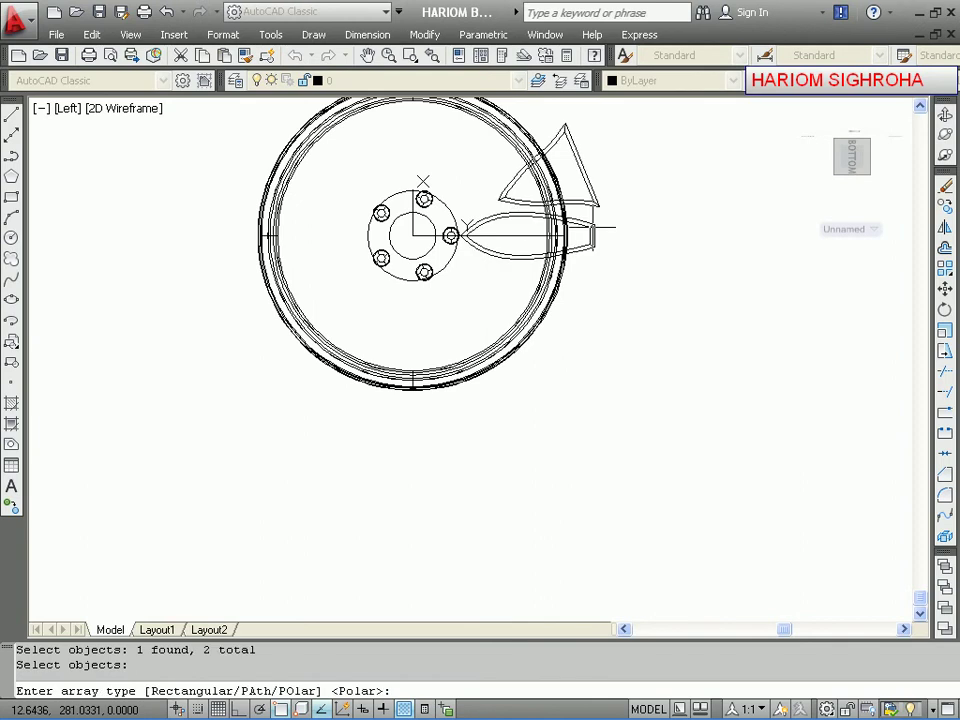
Step: Array them polar about axis 0,0,0 to 0,0,300: 8 items filling 340°
text(PO)
key(Return)
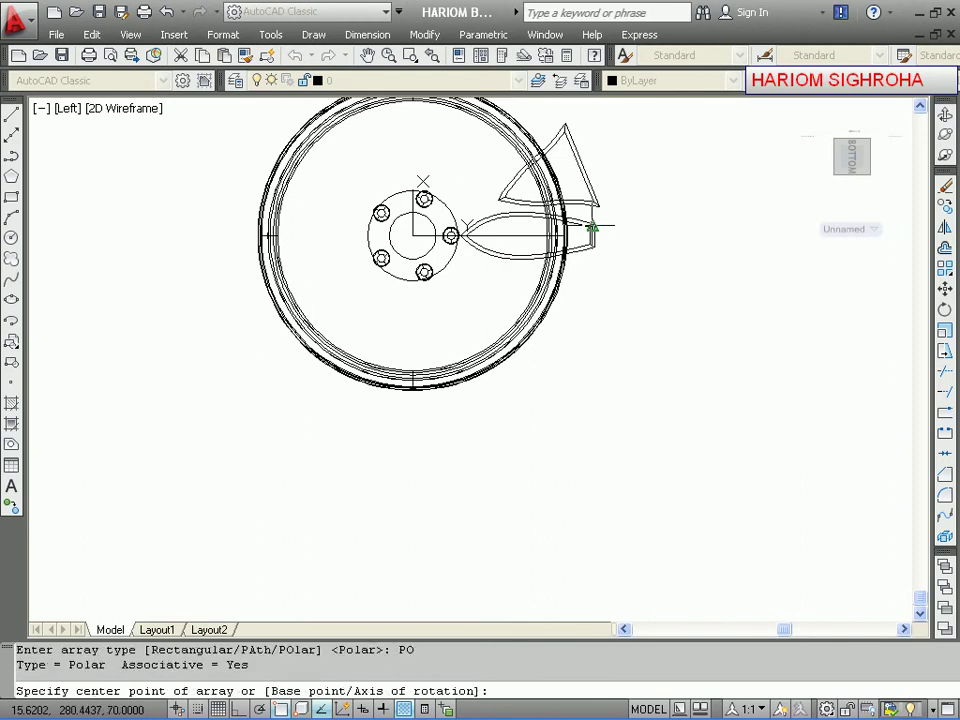
text(A)
key(Return)
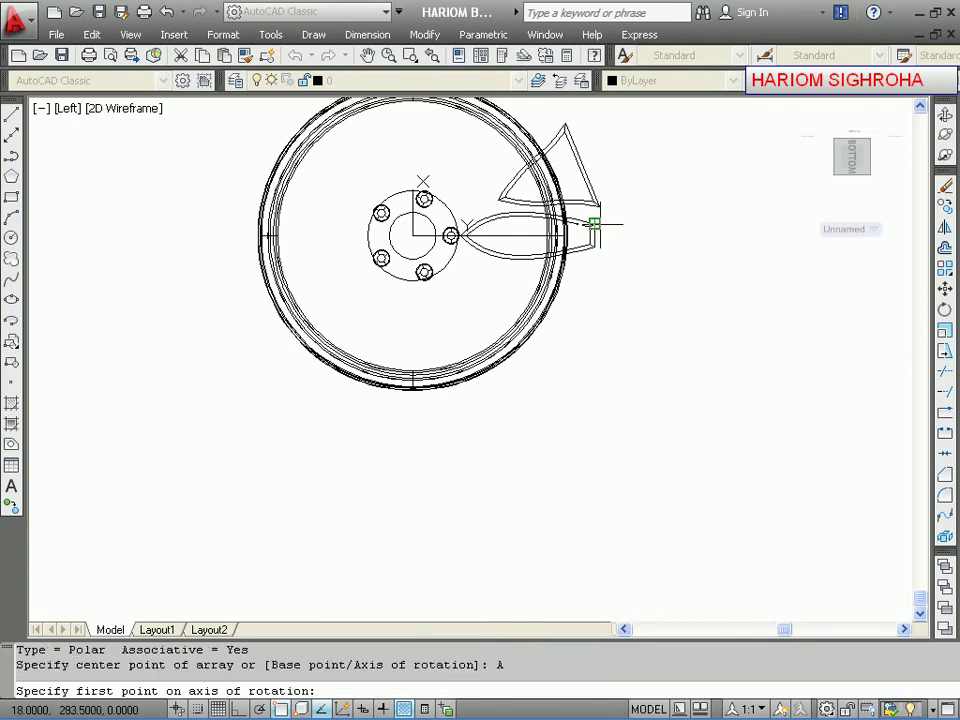
text(,0,0)
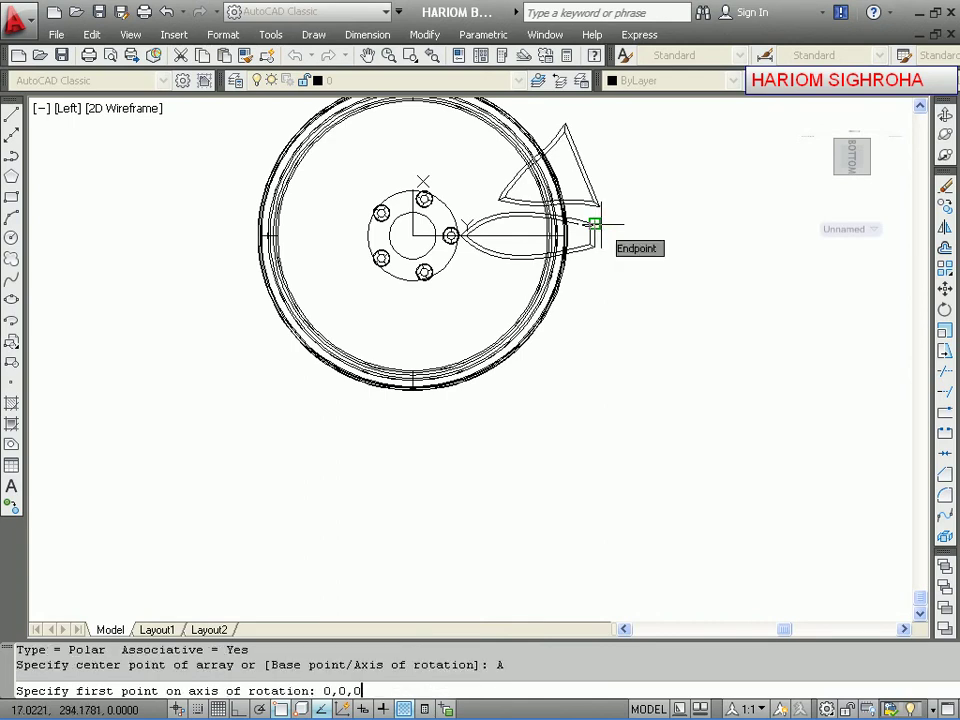
key(Return)
text(0,)
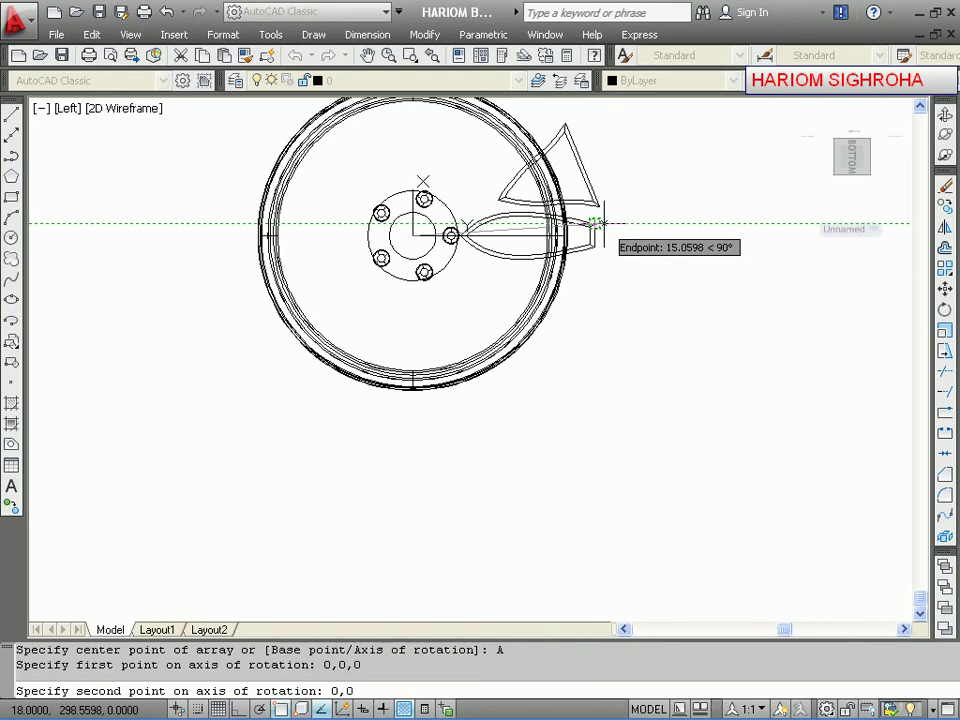
key(Return)
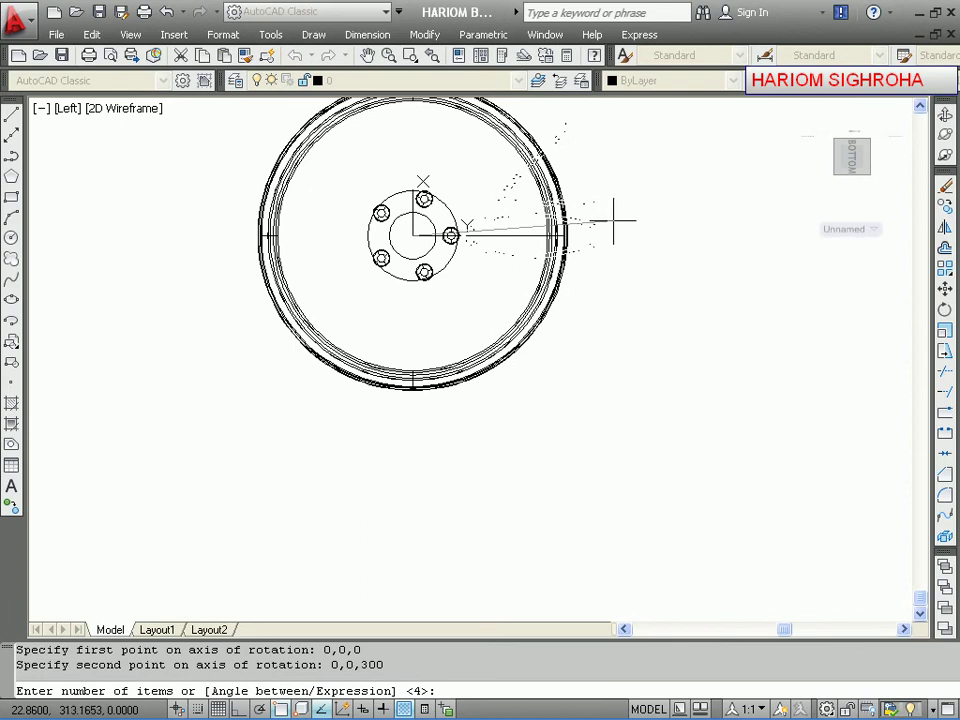
text(8)
key(Return)
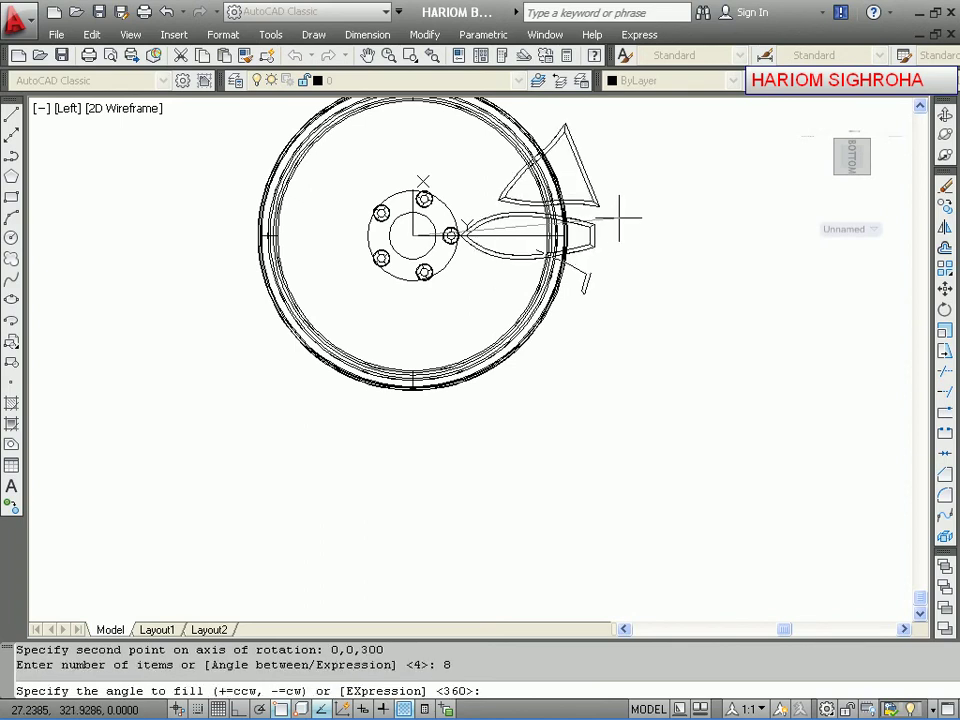
text(340)
key(Return)
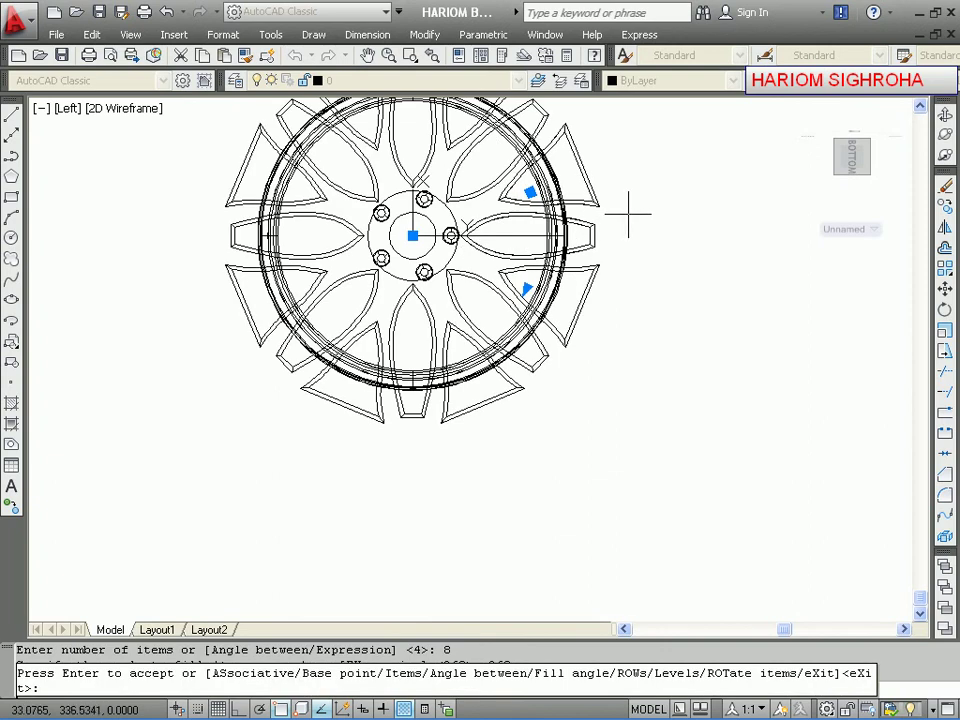
key(Return)
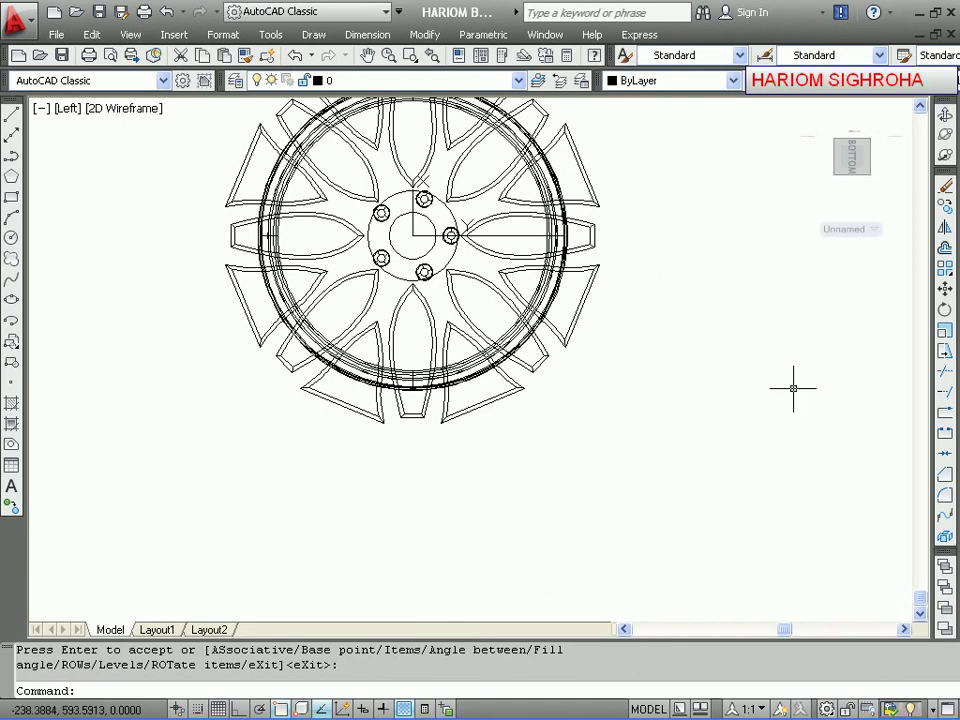
Step: Explode the spoke array and choose the main wheel body for subtraction
click(946, 538)
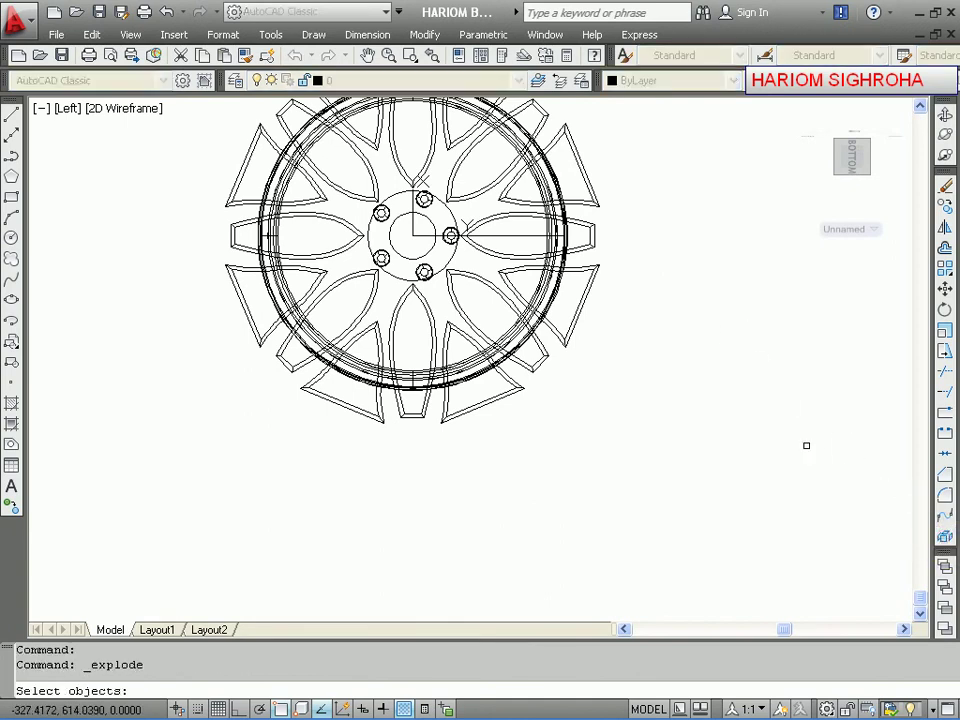
click(624, 294)
key(Return)
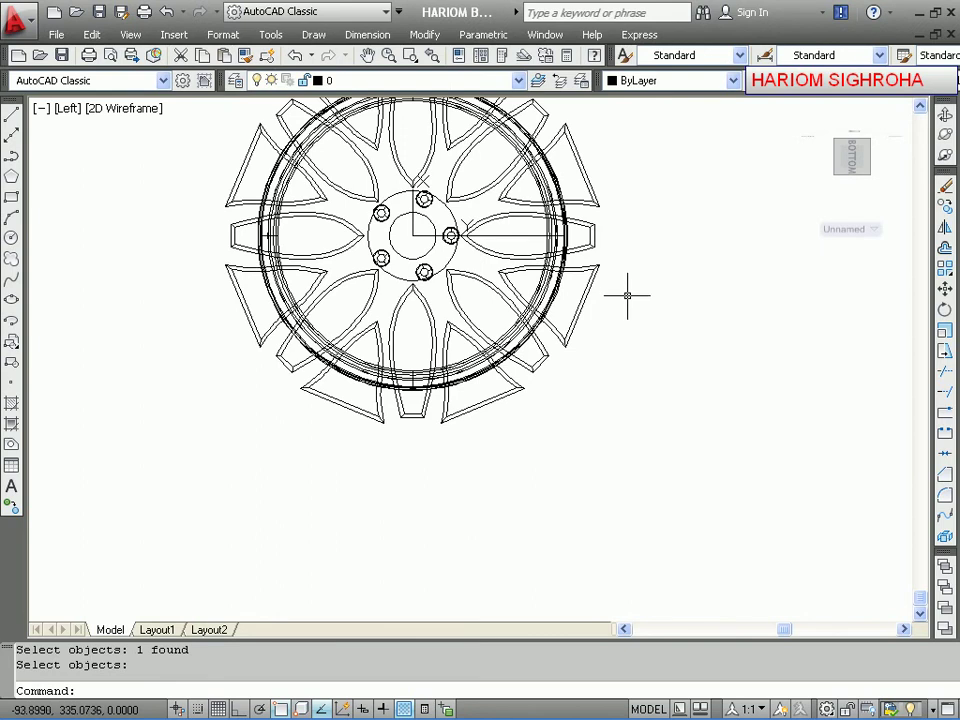
text(SU)
key(Return)
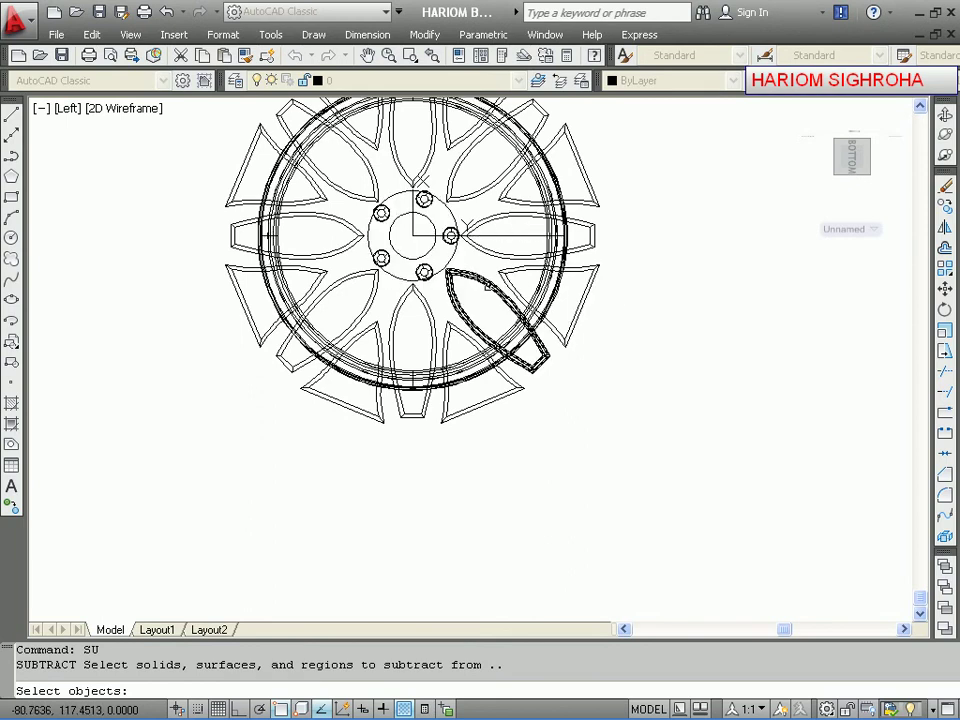
click(412, 190)
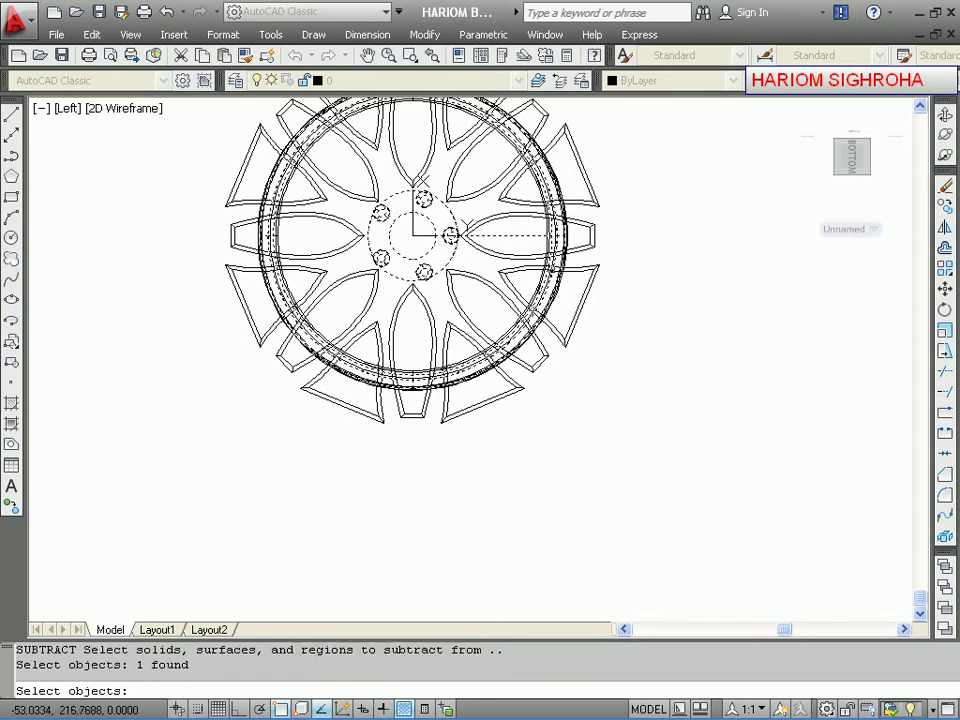
key(Return)
Step: Subtract all 16 triangle and petal shapes from the wheel body
click(592, 282)
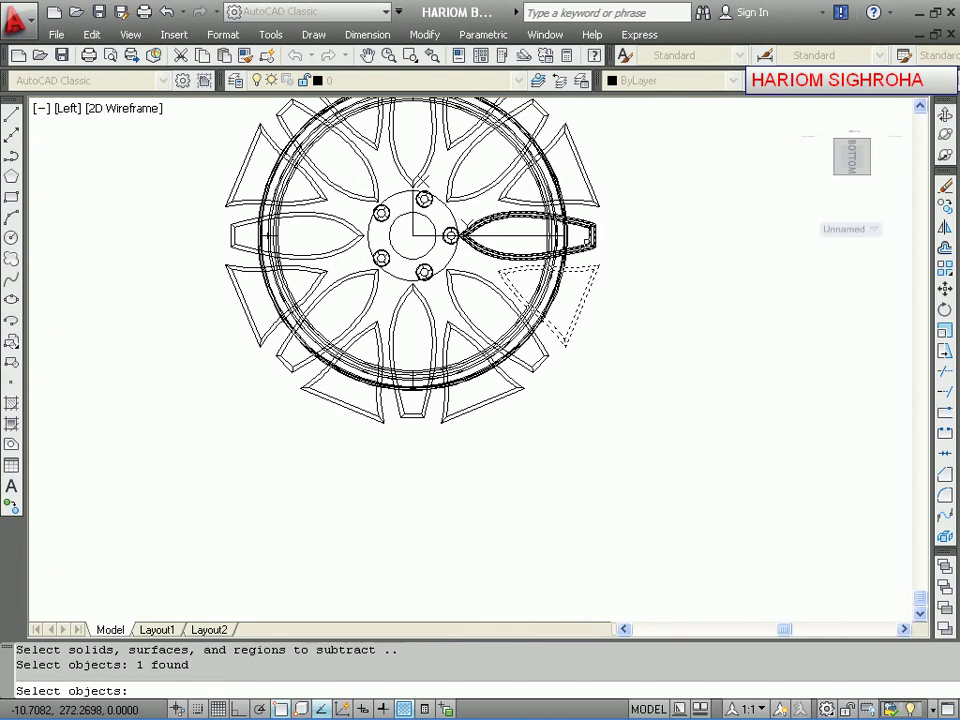
click(590, 234)
click(591, 196)
middle_drag(628, 232, 647, 339)
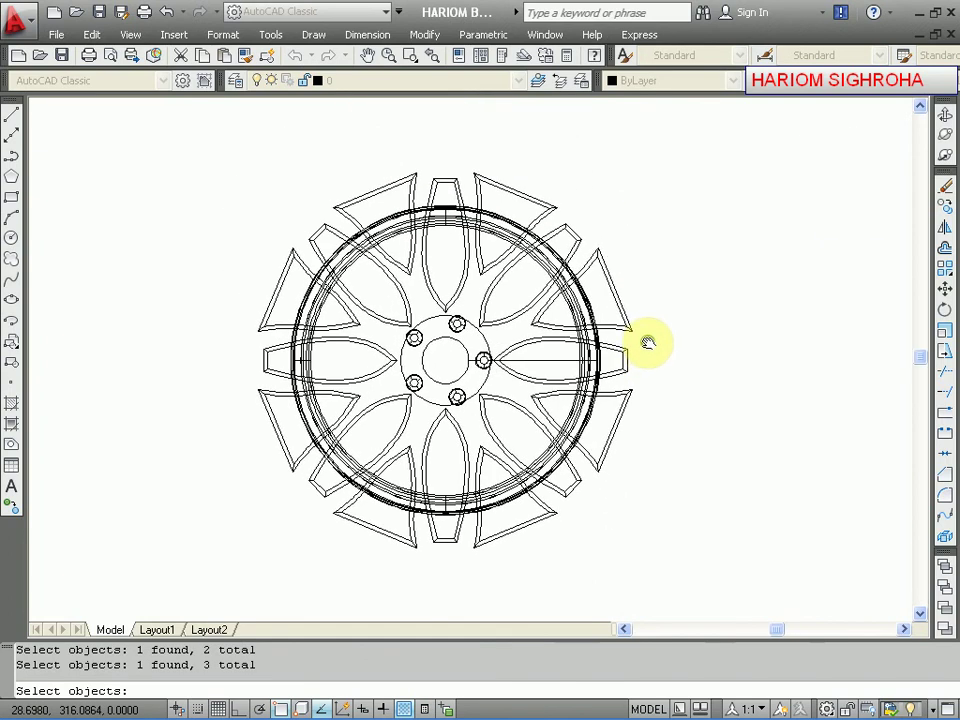
click(579, 243)
click(511, 190)
click(449, 182)
click(359, 199)
click(365, 285)
click(276, 290)
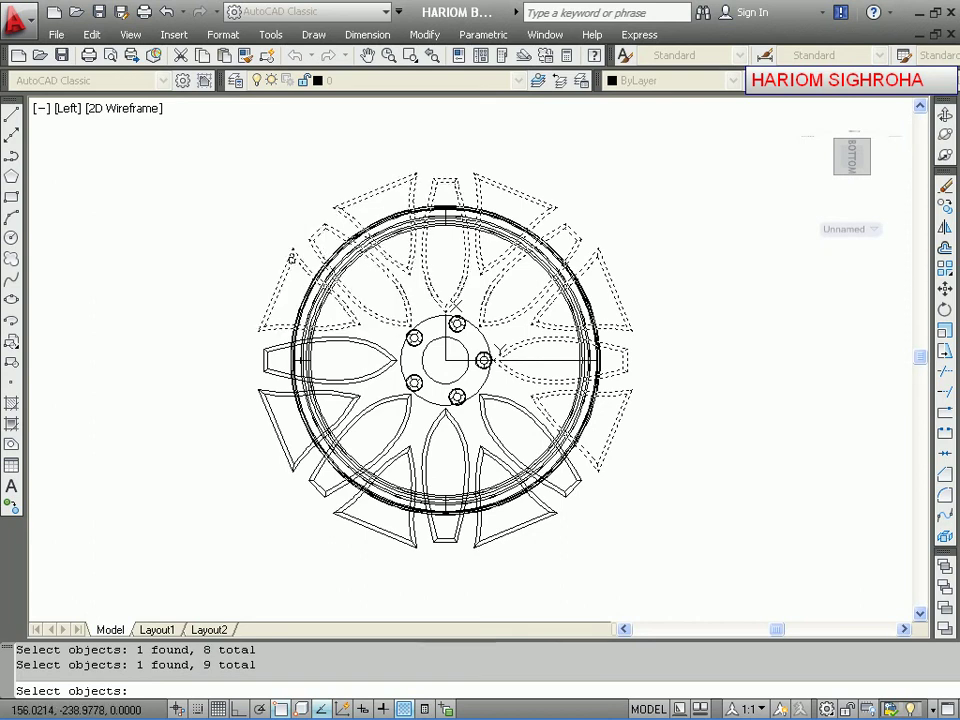
click(266, 362)
click(288, 452)
click(327, 493)
click(354, 518)
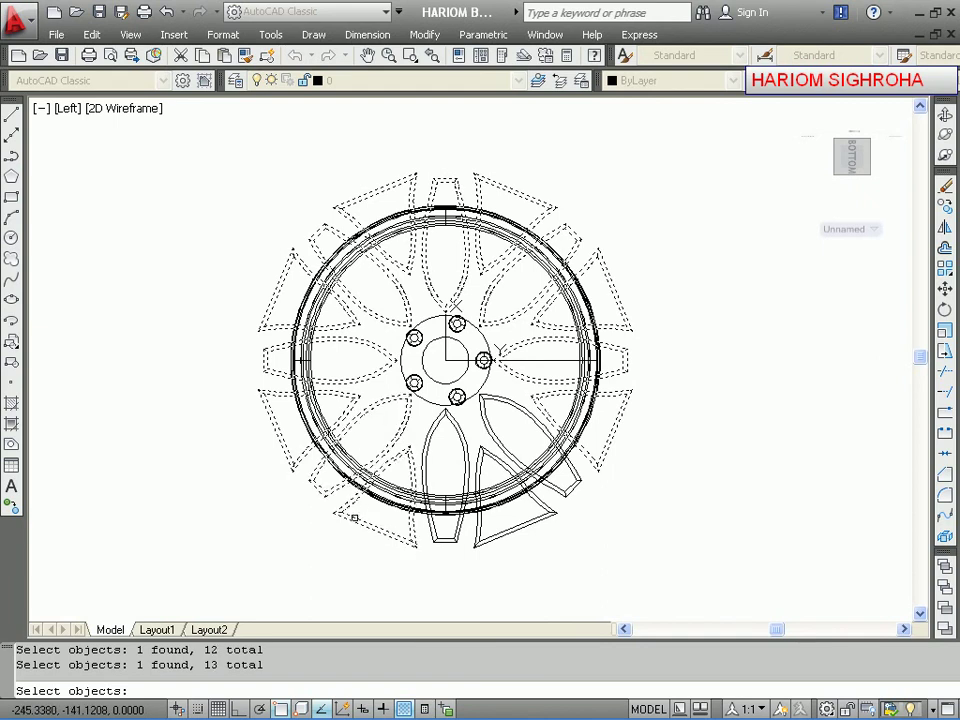
click(448, 543)
click(530, 524)
click(567, 494)
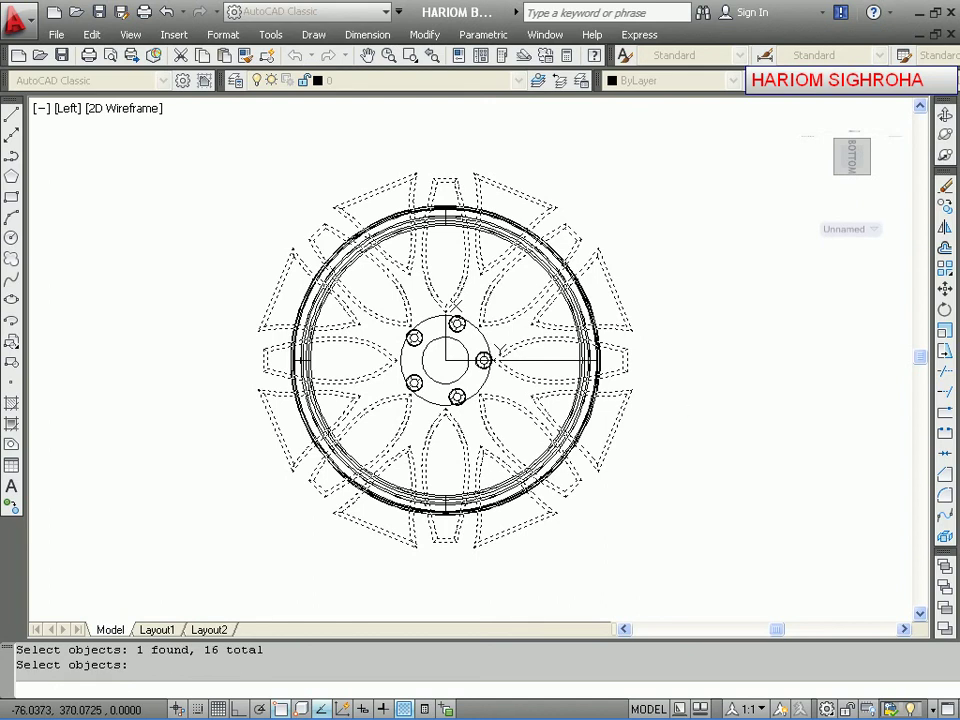
key(Return)
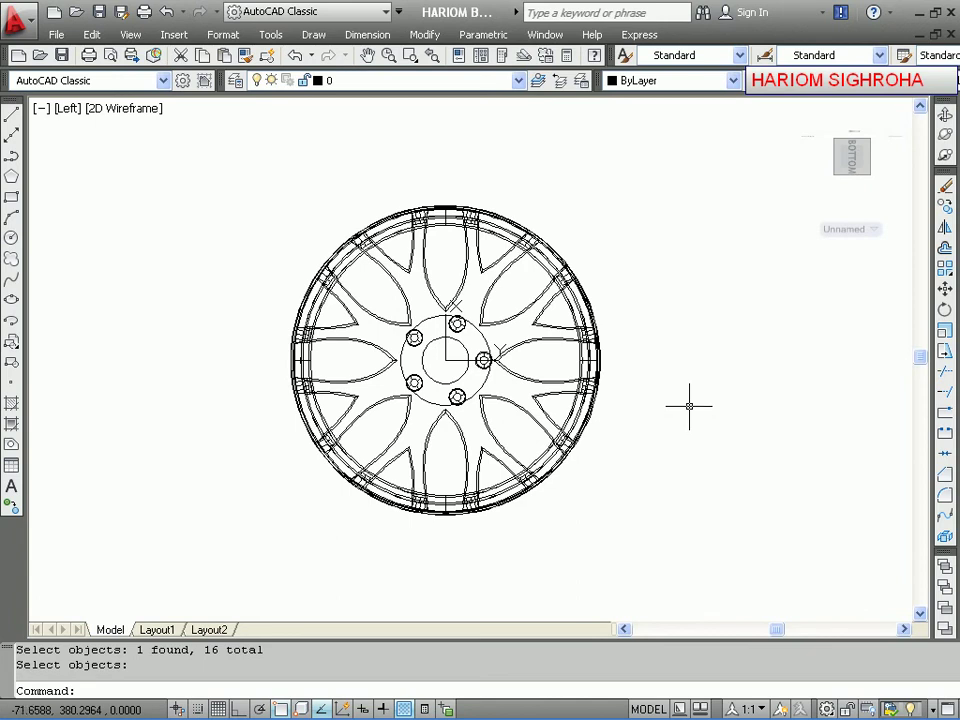
Step: Switch to the Realistic visual style and orbit the wheel to reveal its rim depth
click(133, 110)
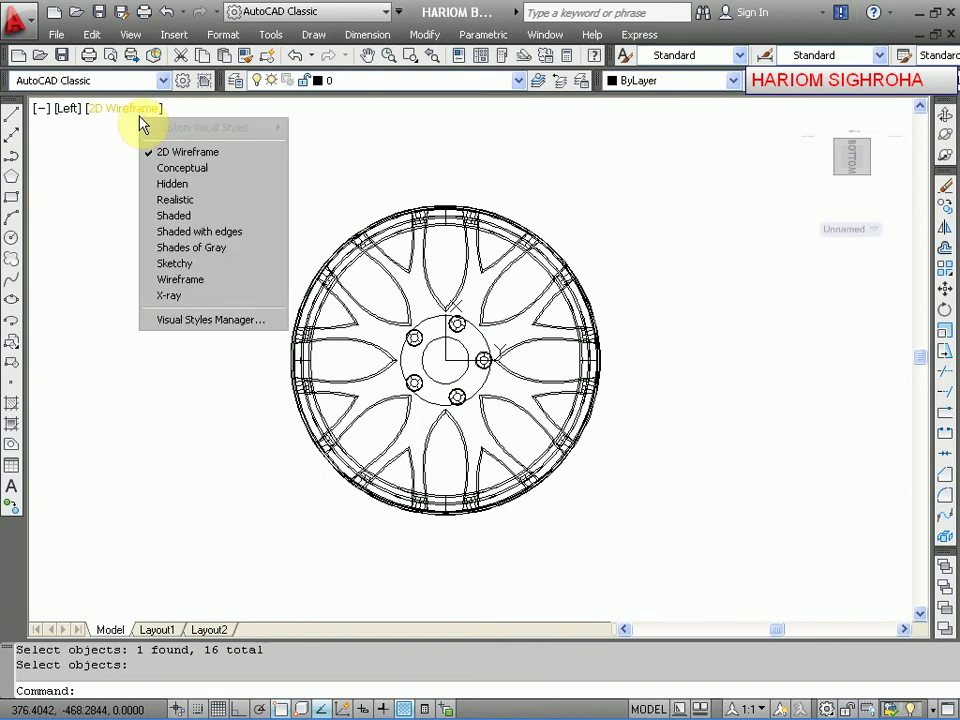
click(192, 202)
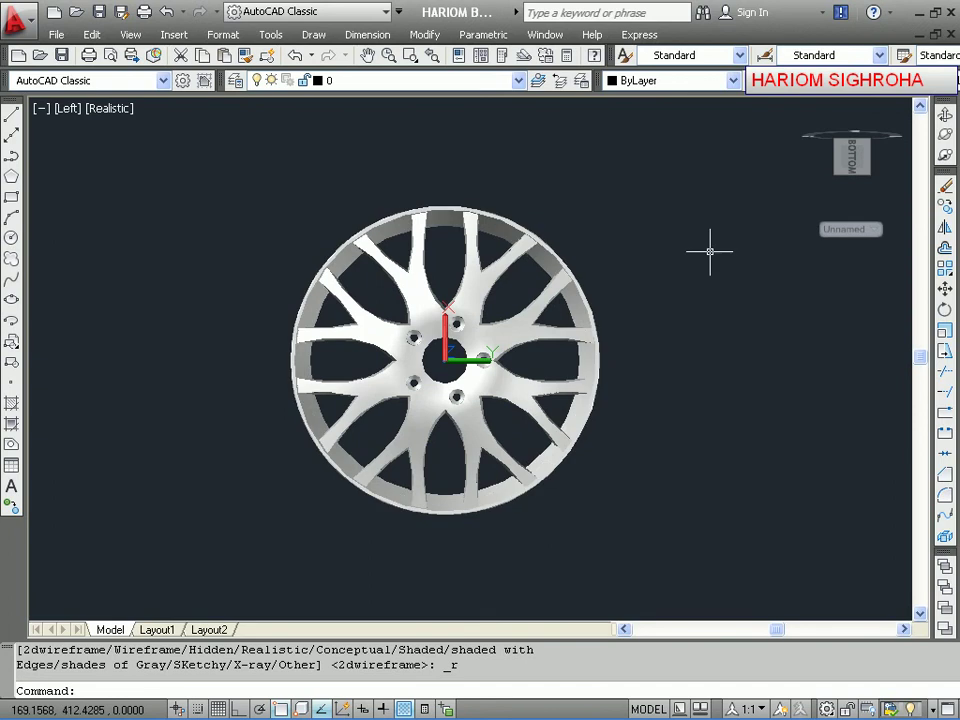
click(944, 152)
mouse_move(476, 401)
mouse_down()
mouse_move(461, 340)
mouse_move(503, 256)
mouse_move(430, 305)
mouse_move(489, 249)
mouse_up()
right_click(491, 252)
click(501, 262)
scroll(501, 262, up, 2)
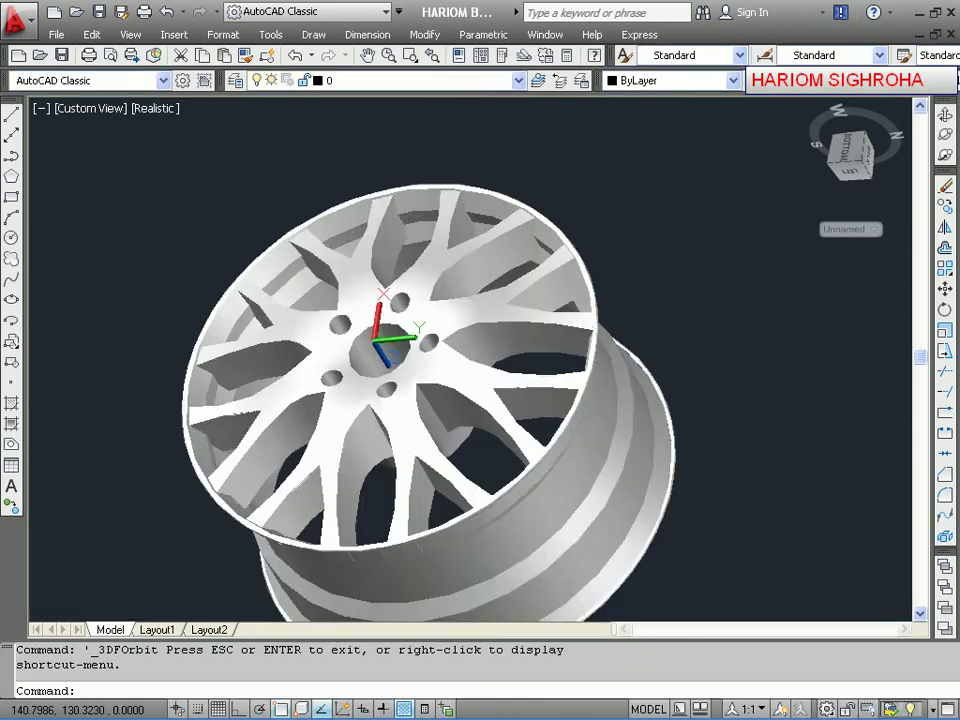
scroll(501, 262, up, 1)
scroll(490, 211, up, 1)
Step: Union the spoked disc and outer rim into one solid, then zoom out
text(UNI)
key(Return)
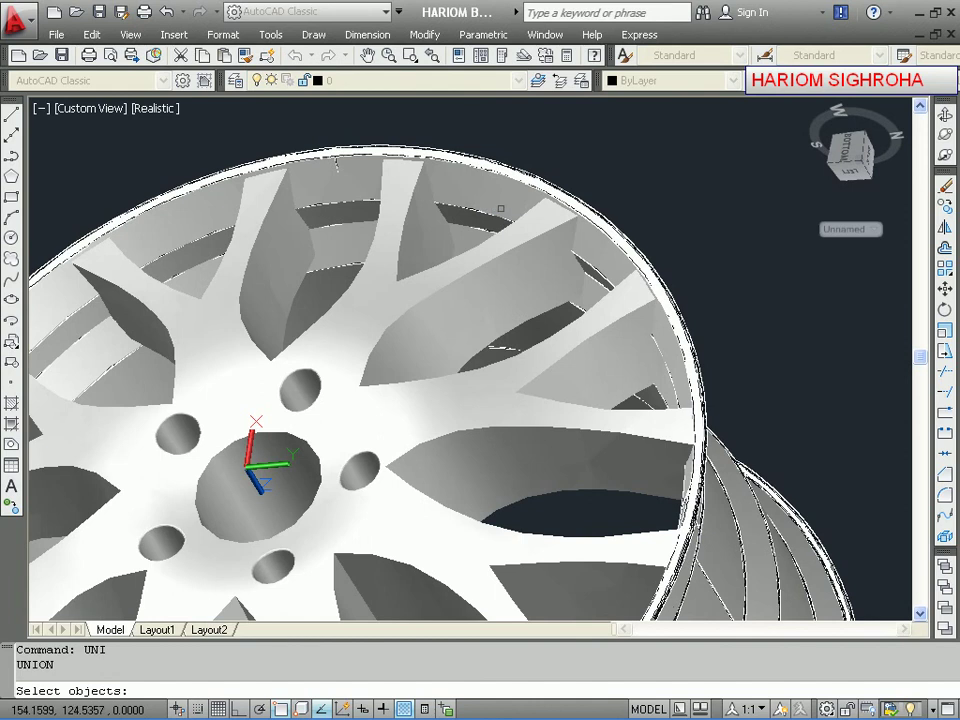
click(502, 252)
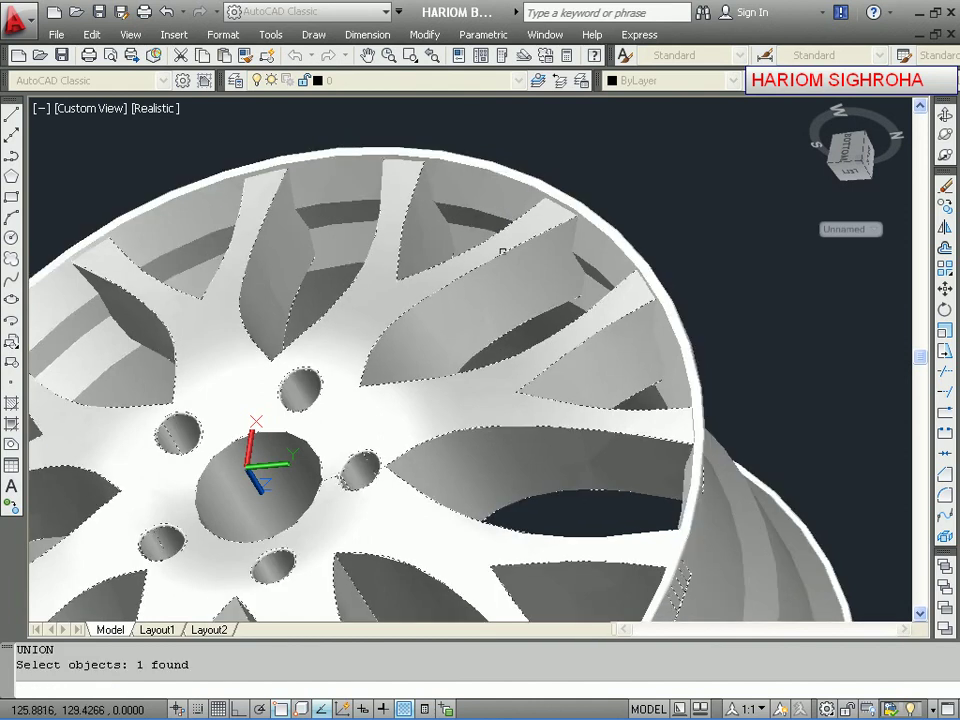
click(630, 209)
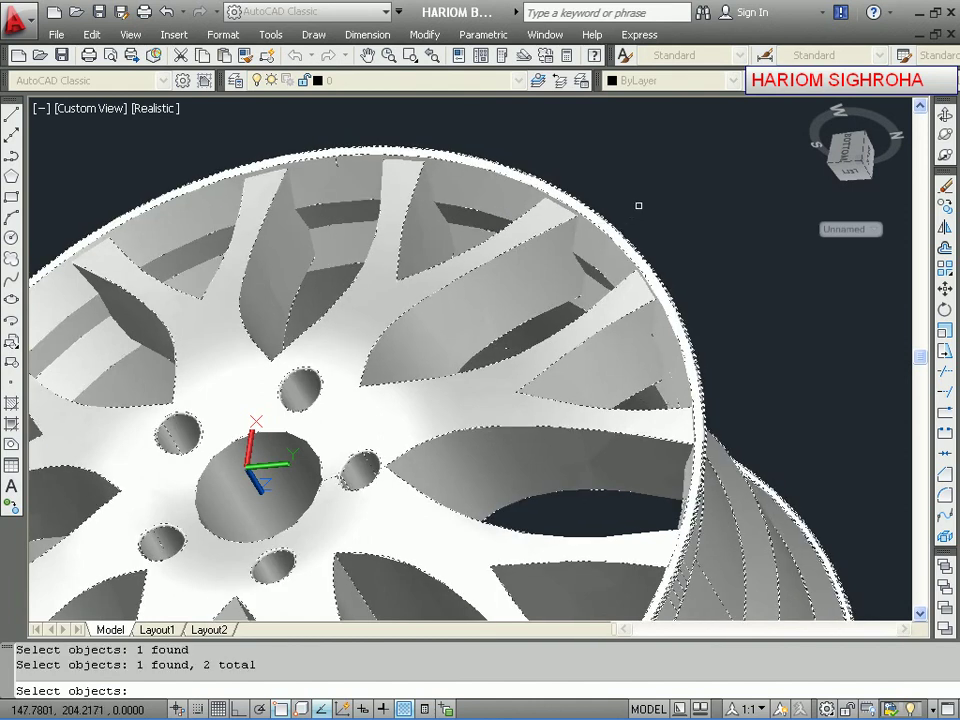
key(Return)
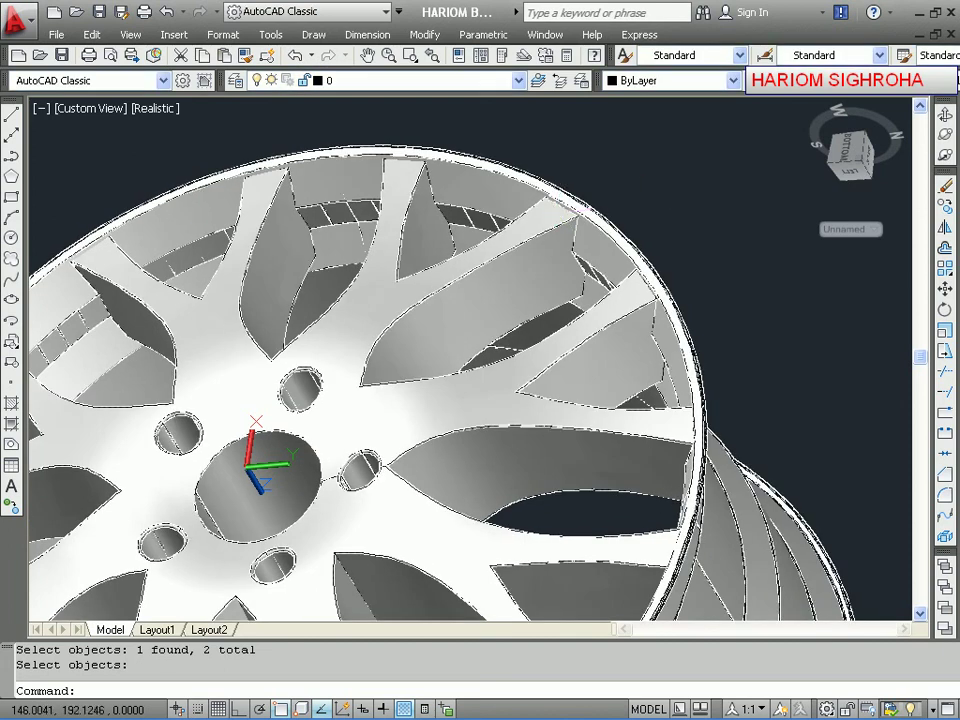
key(Escape)
key(Escape)
scroll(655, 193, down, 5)
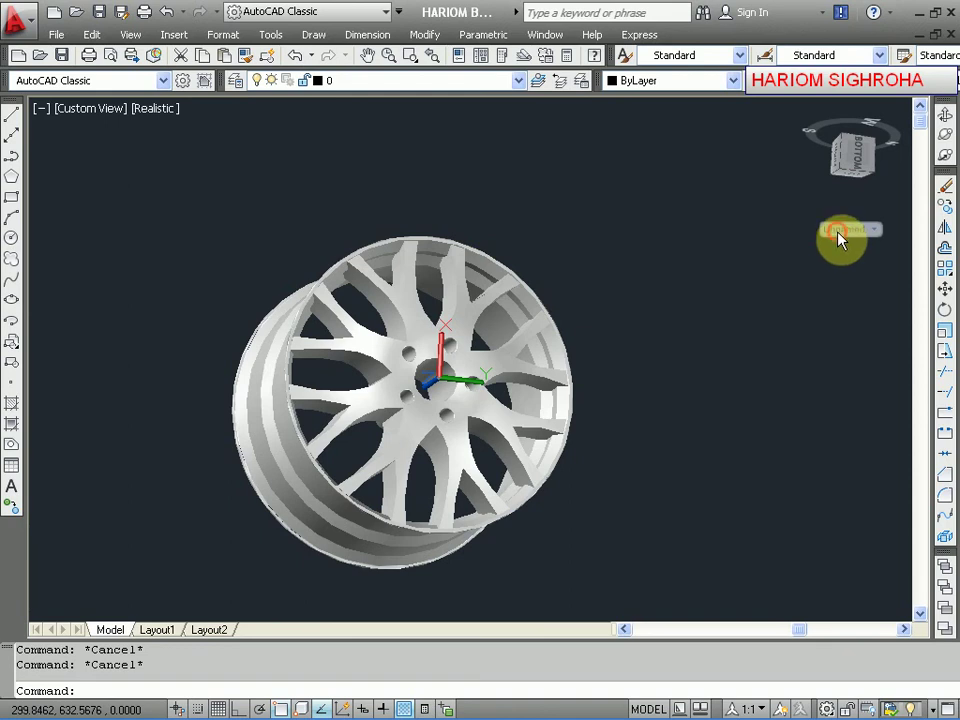
Step: Restore the WCS, view from top with -VPOINT 0,0,1, and show 2D Wireframe
click(840, 232)
click(877, 250)
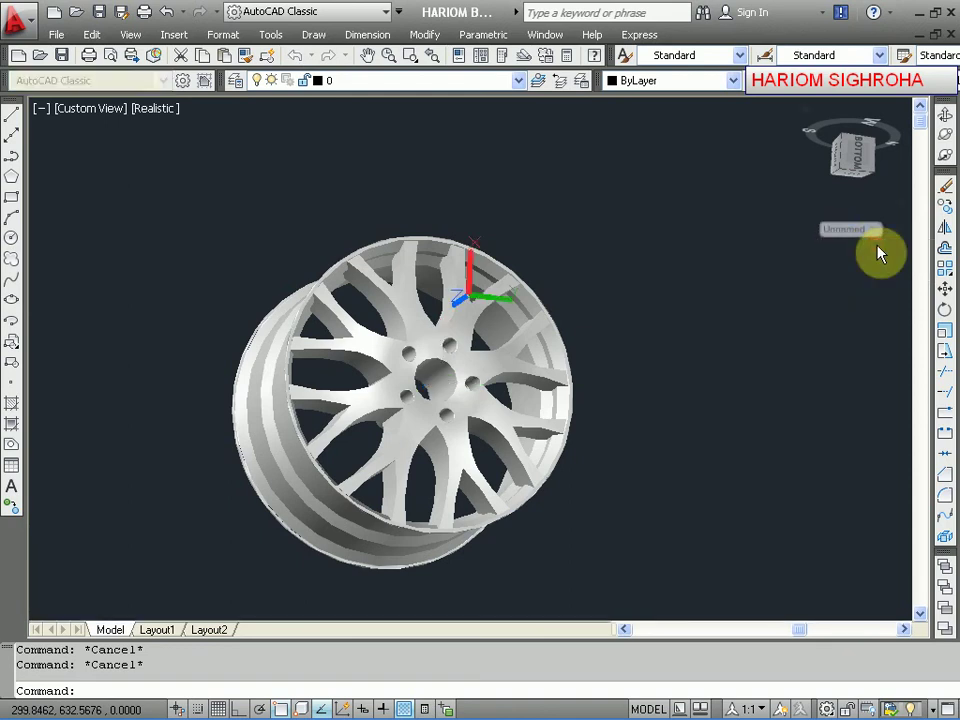
text(-VP)
key(Return)
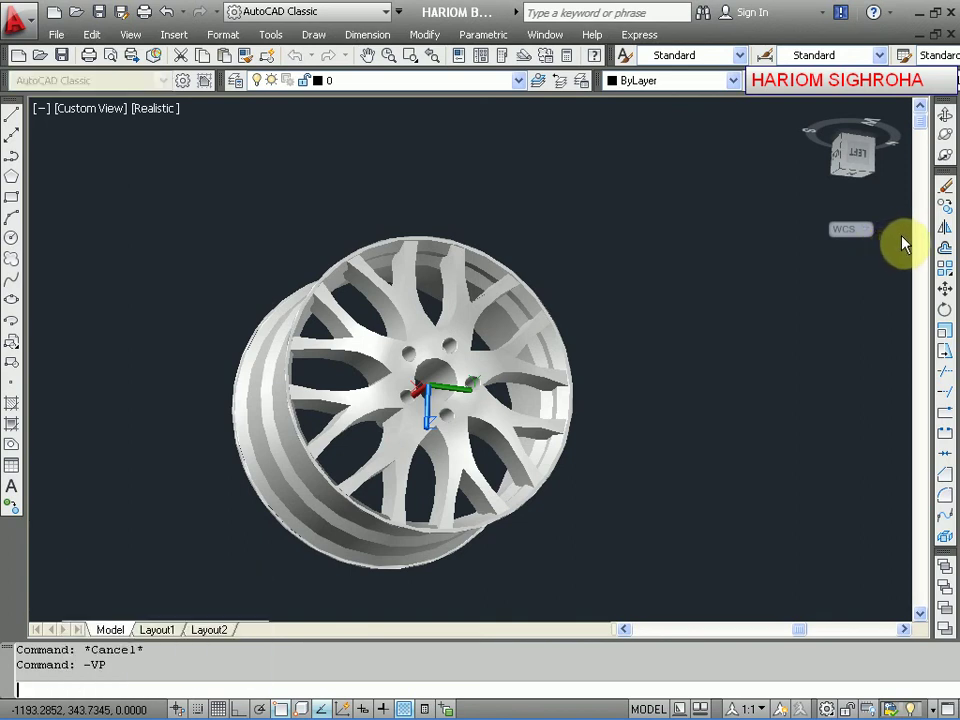
text(0,0,1)
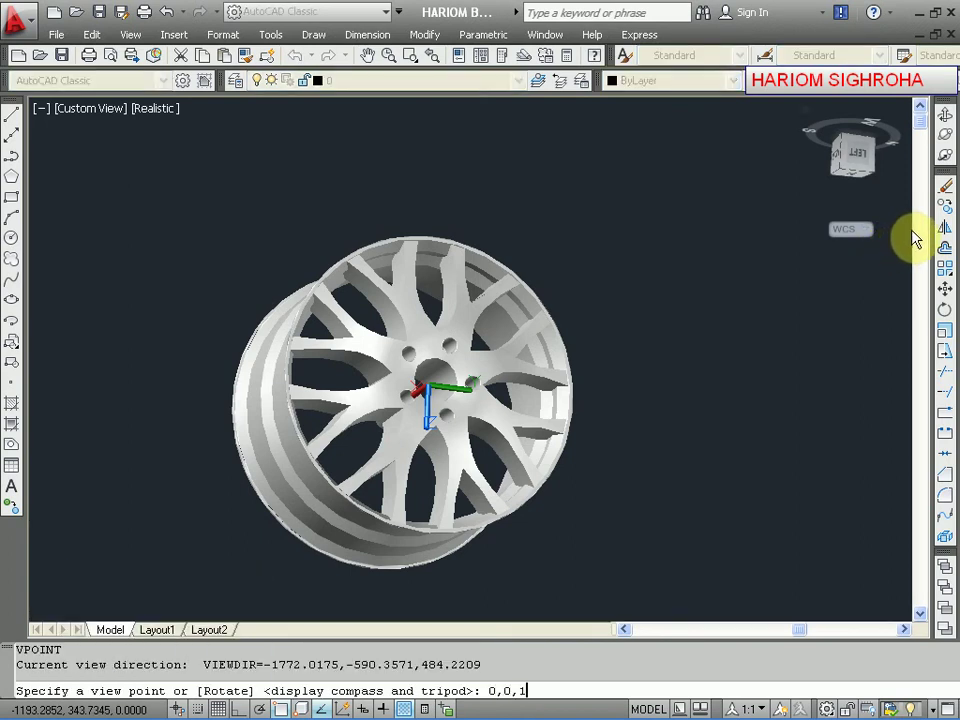
key(Return)
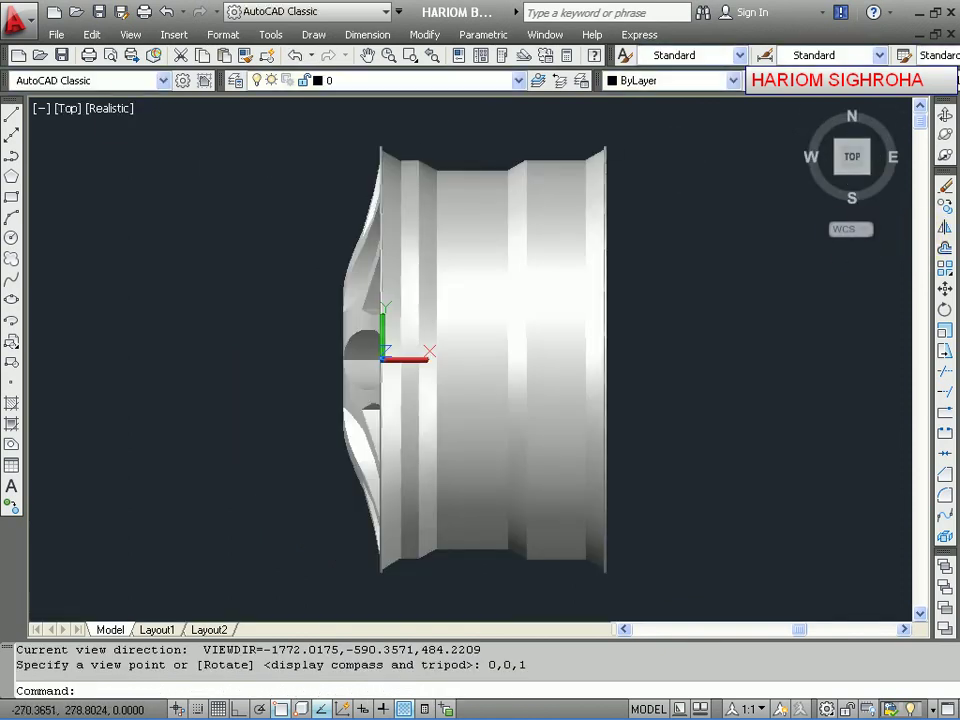
click(118, 112)
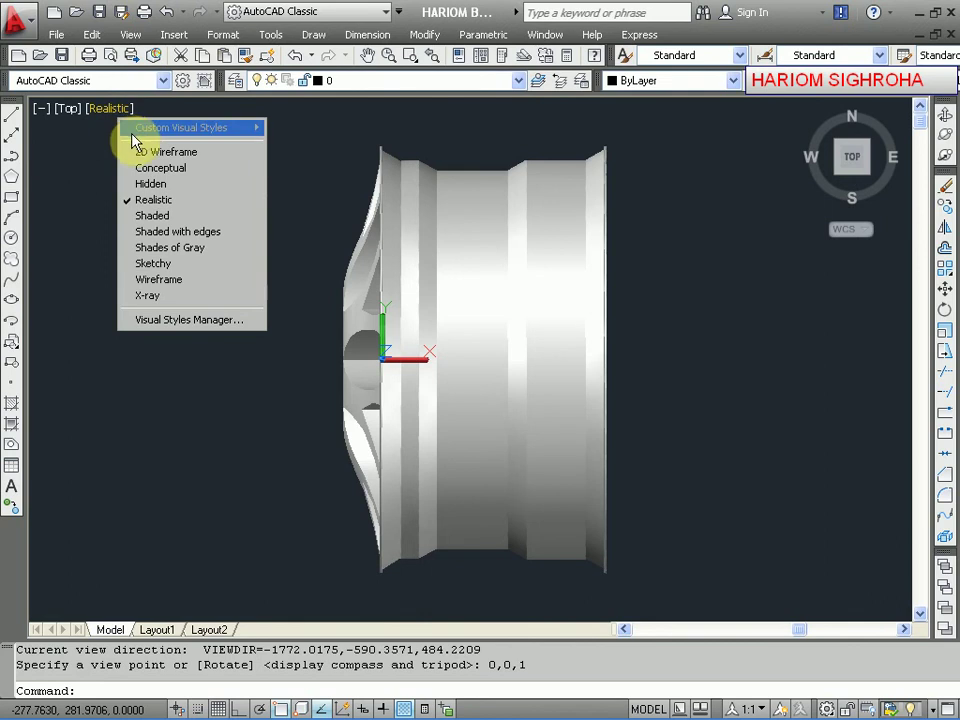
click(141, 153)
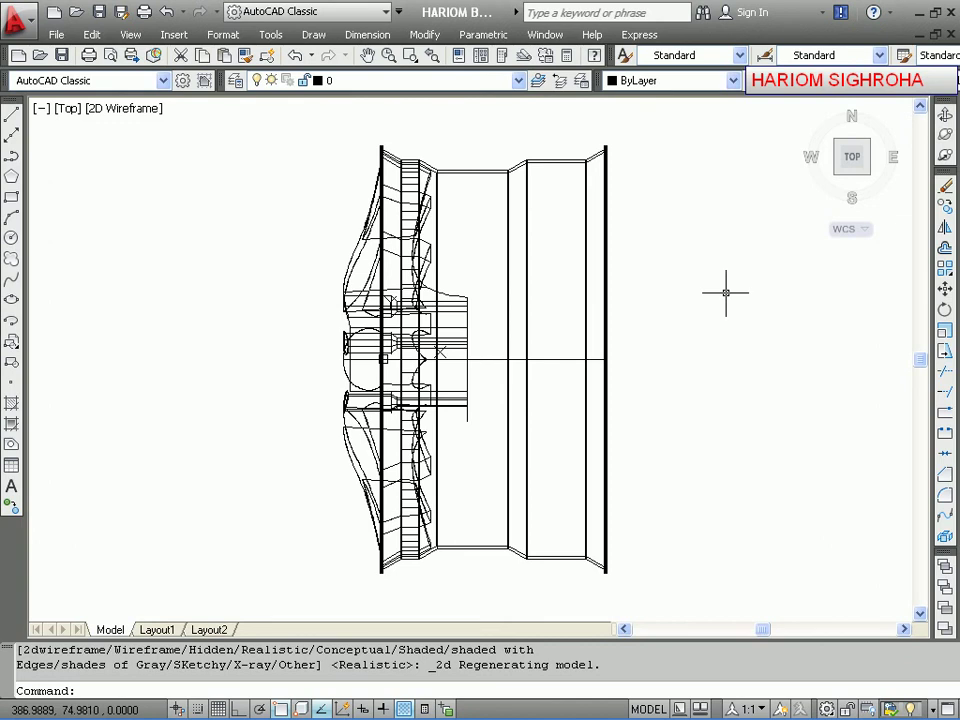
Step: Create a new UCS with its origin at -55,0,0, keeping the existing axis directions
click(845, 238)
click(879, 275)
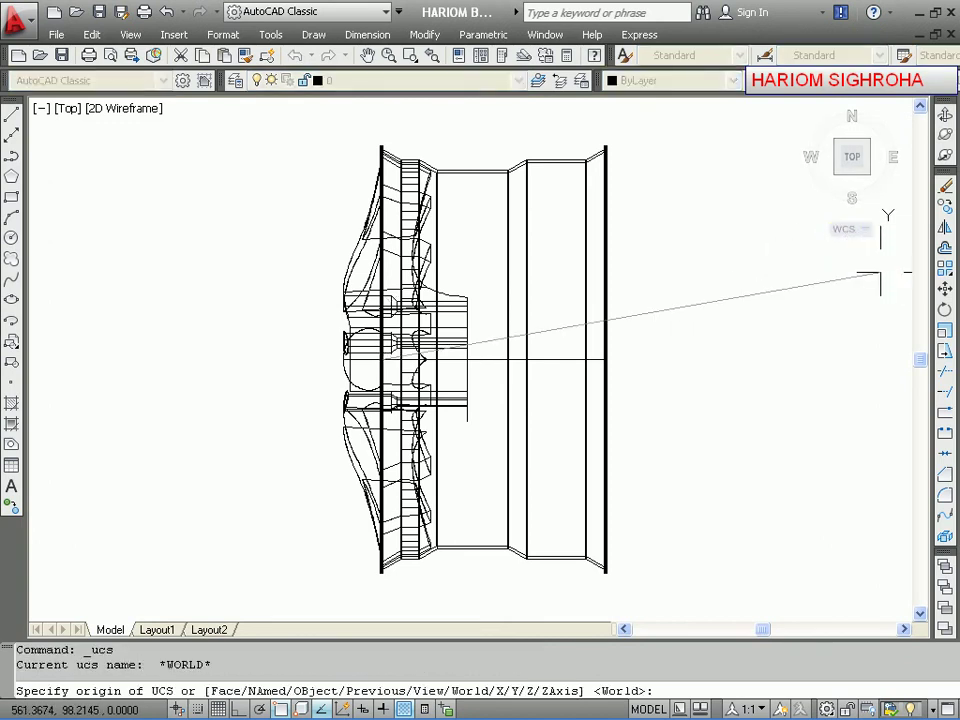
text(-55)
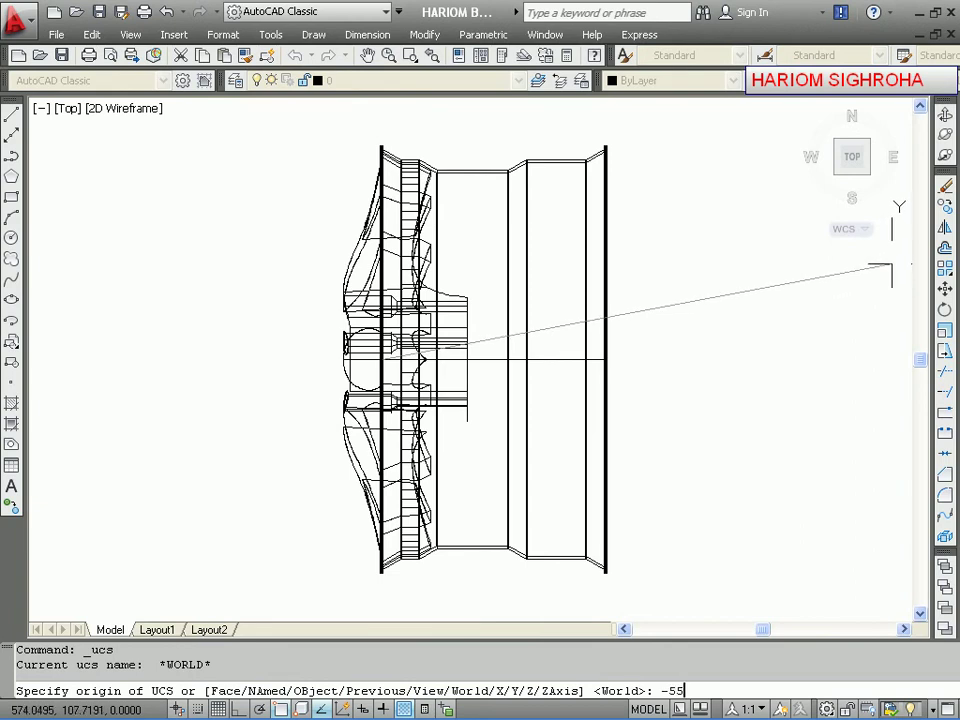
text(,0,0)
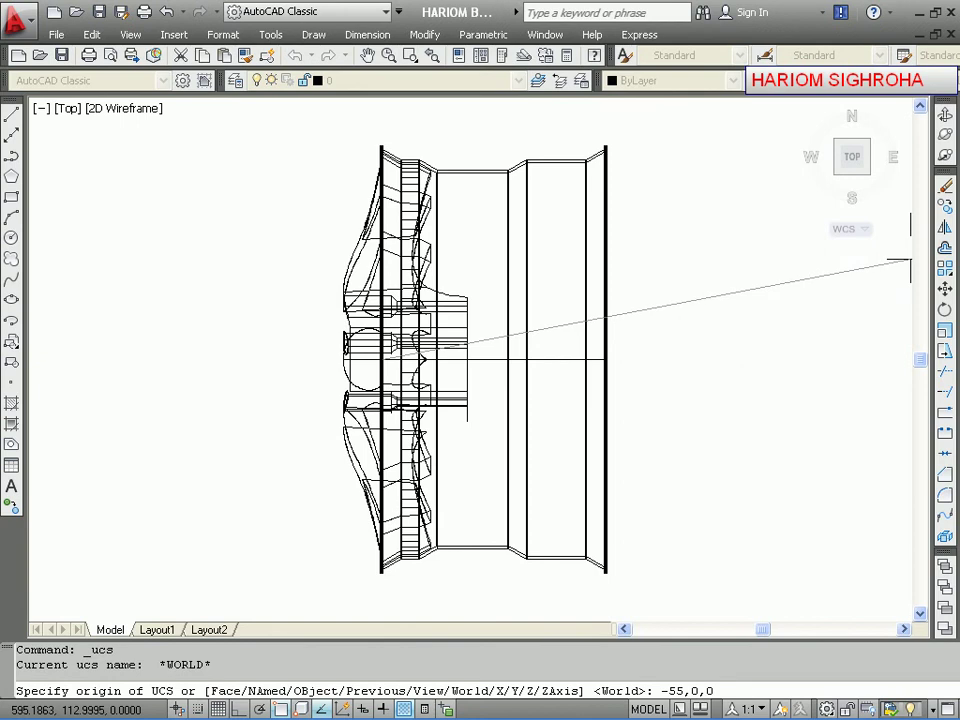
key(Return)
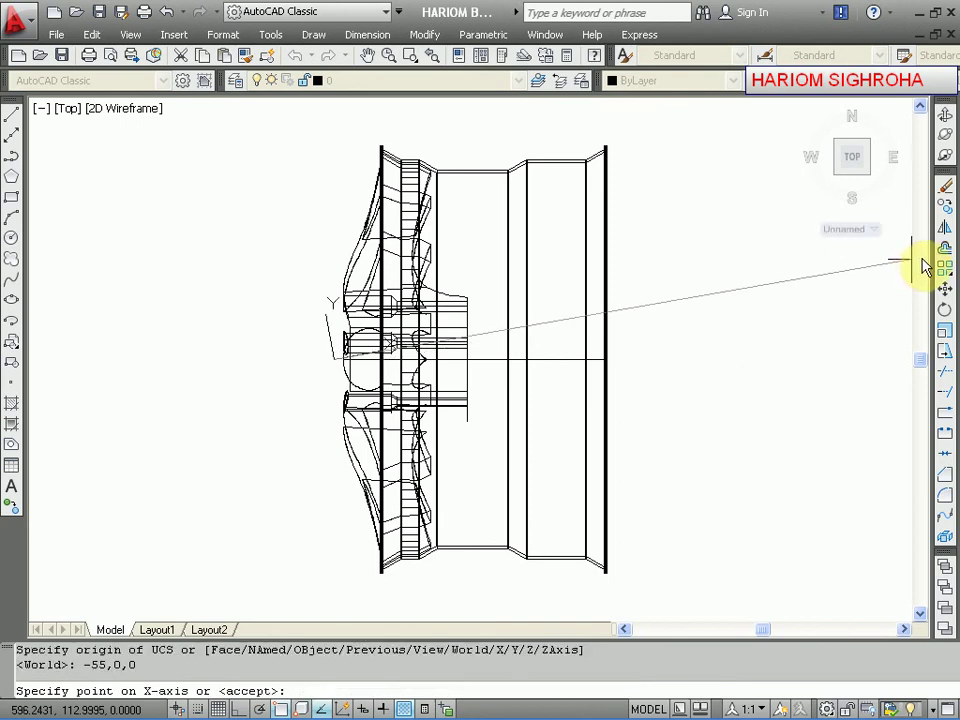
key(Return)
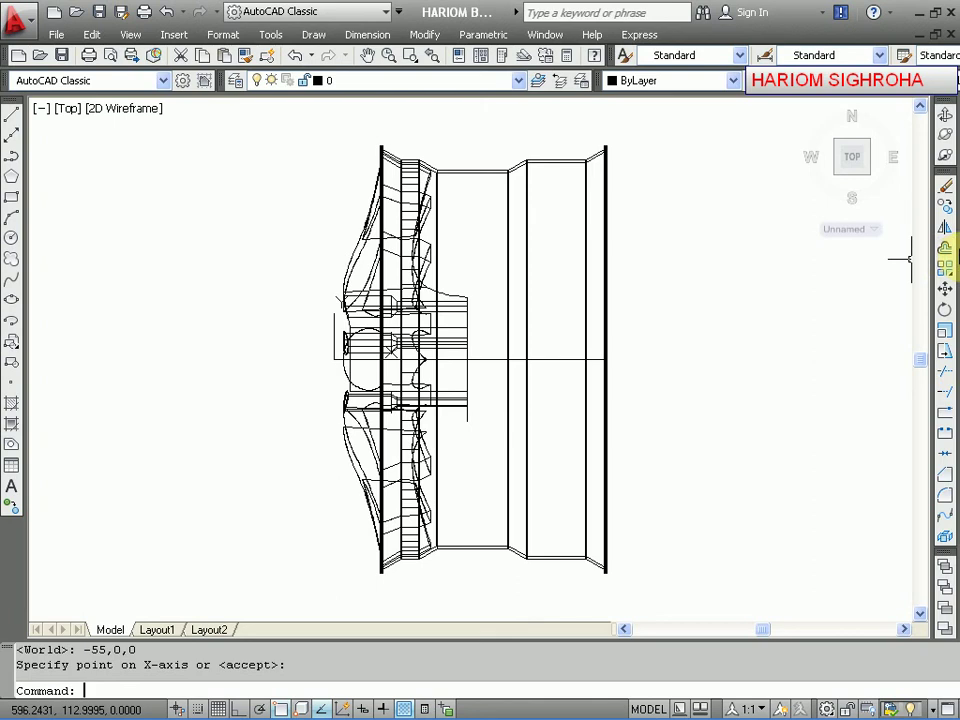
Step: Draw a three-point arc near the hub from 18.5,36.25 through 17,37.75 to 16,38
scroll(382, 359, up, 3)
scroll(382, 359, up, 2)
mouse_move(382, 359)
middle_down()
mouse_move(480, 373)
mouse_move(611, 341)
middle_up()
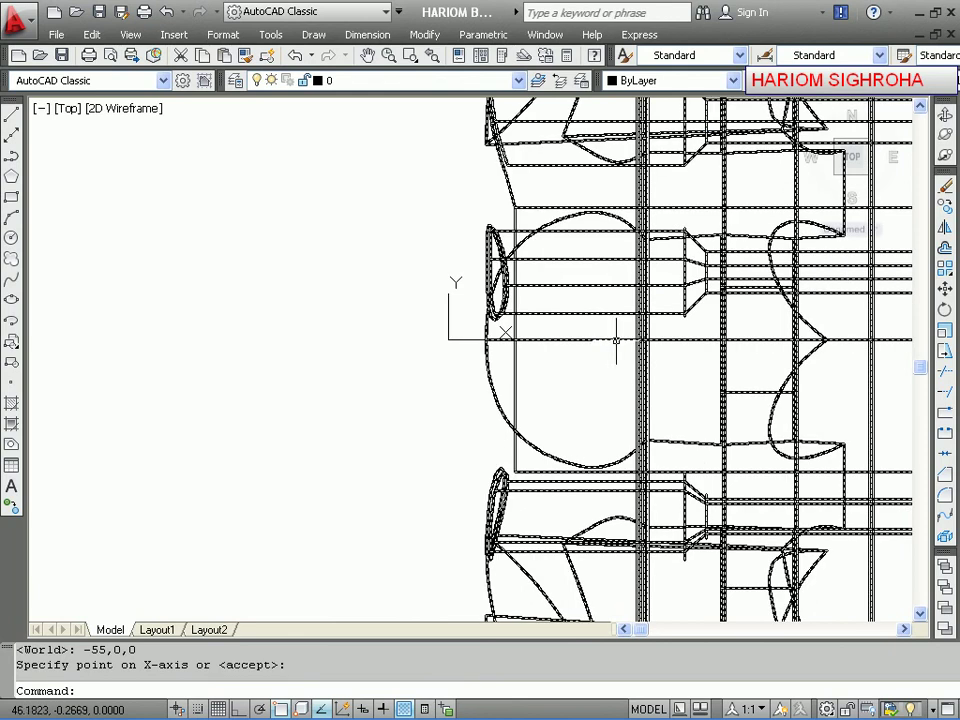
text(A)
key(Return)
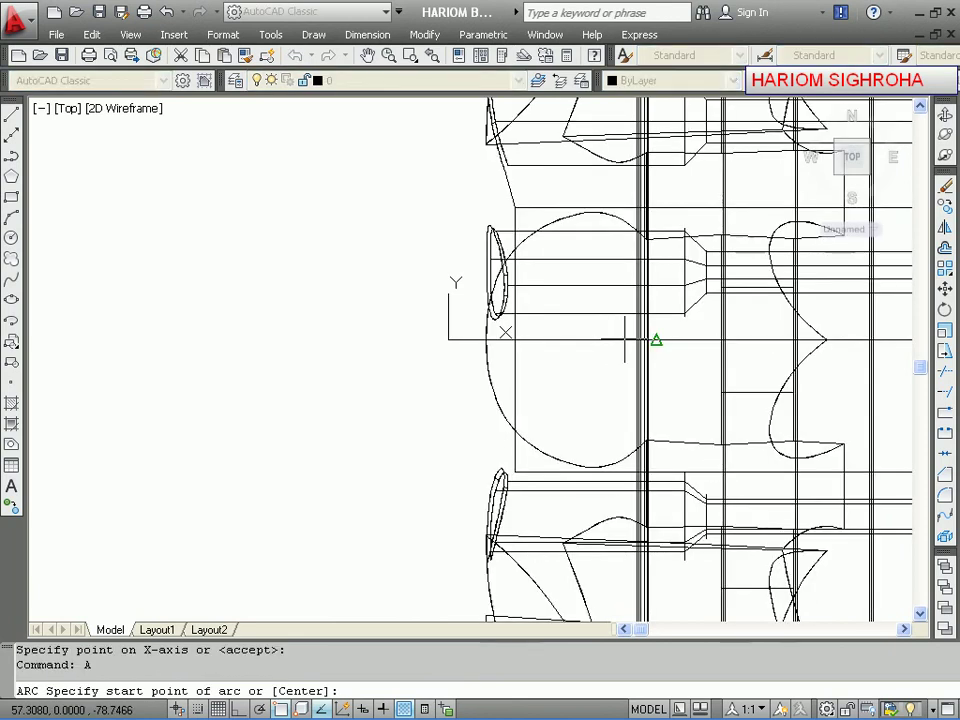
text(18.5,36.25)
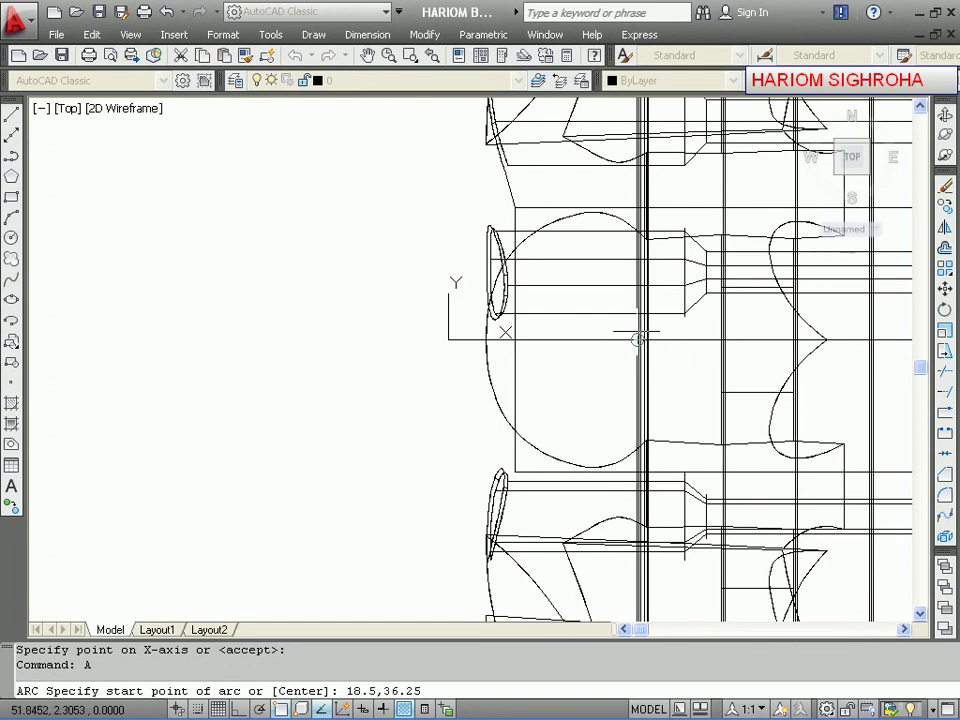
key(Return)
text(17,37.75)
key(Return)
text(16,38)
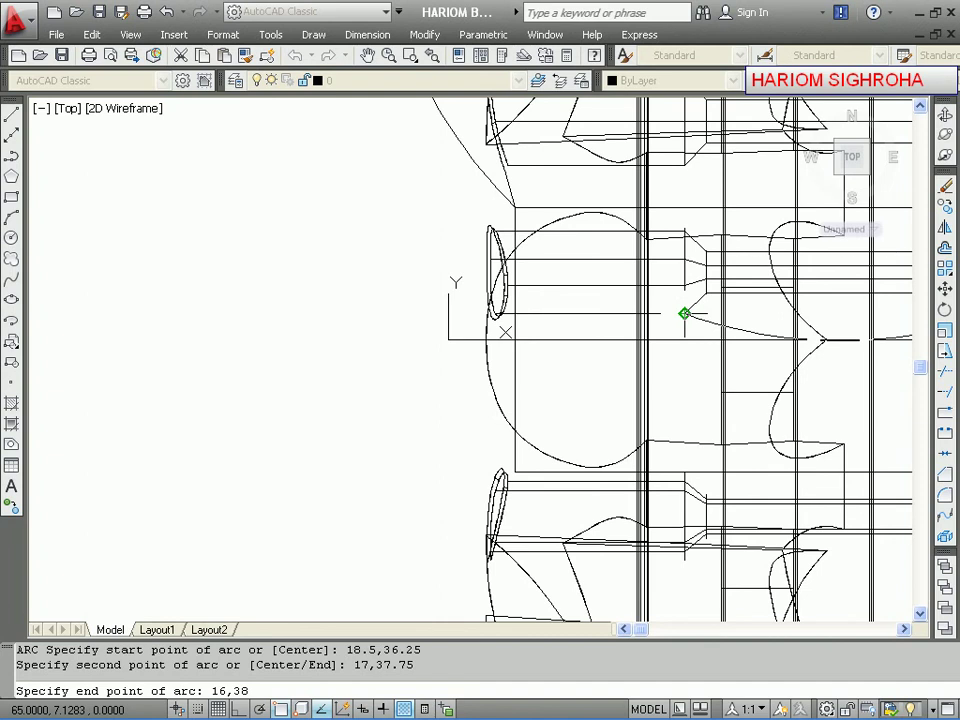
key(Return)
scroll(520, 195, up, 1)
scroll(480, 192, up, 2)
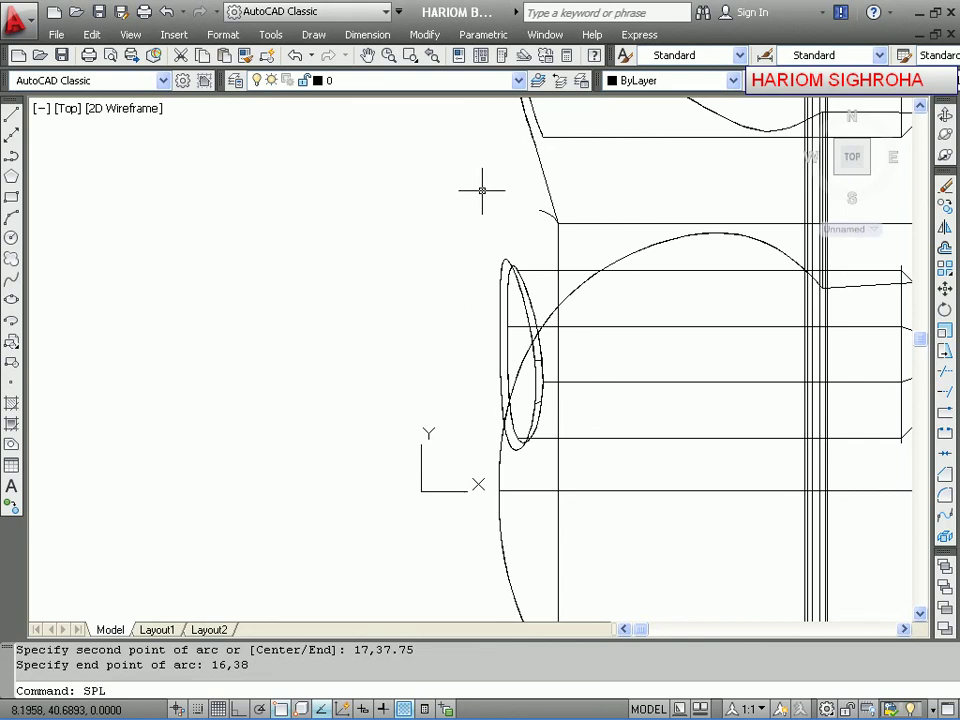
Step: Draw a spline starting at the arc's end 16,38, through 12,18, ending at 10,0
key(Return)
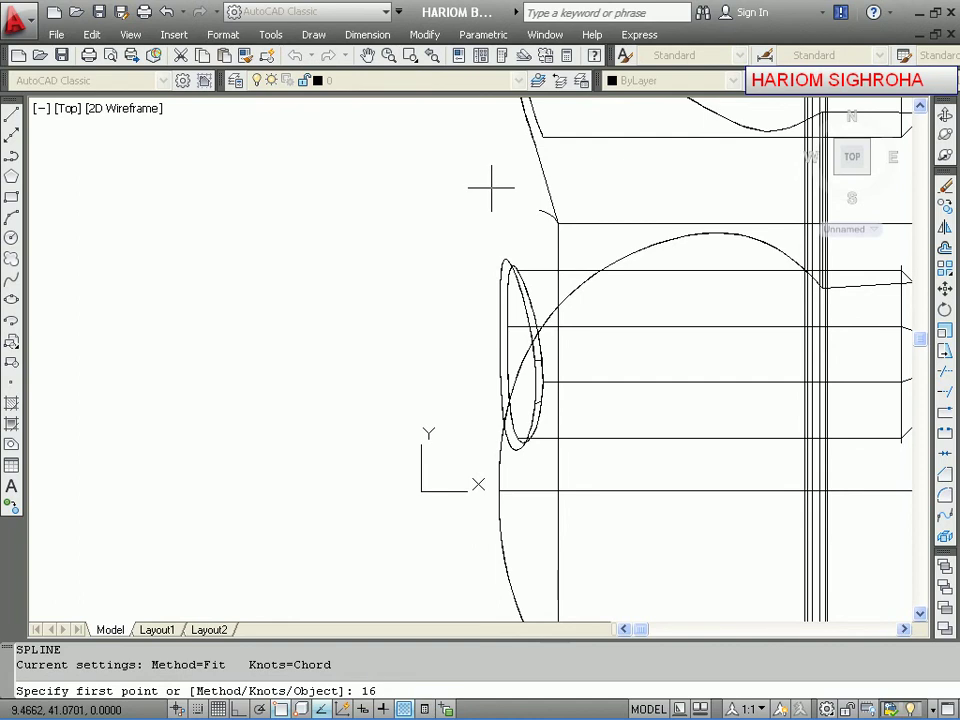
text(38)
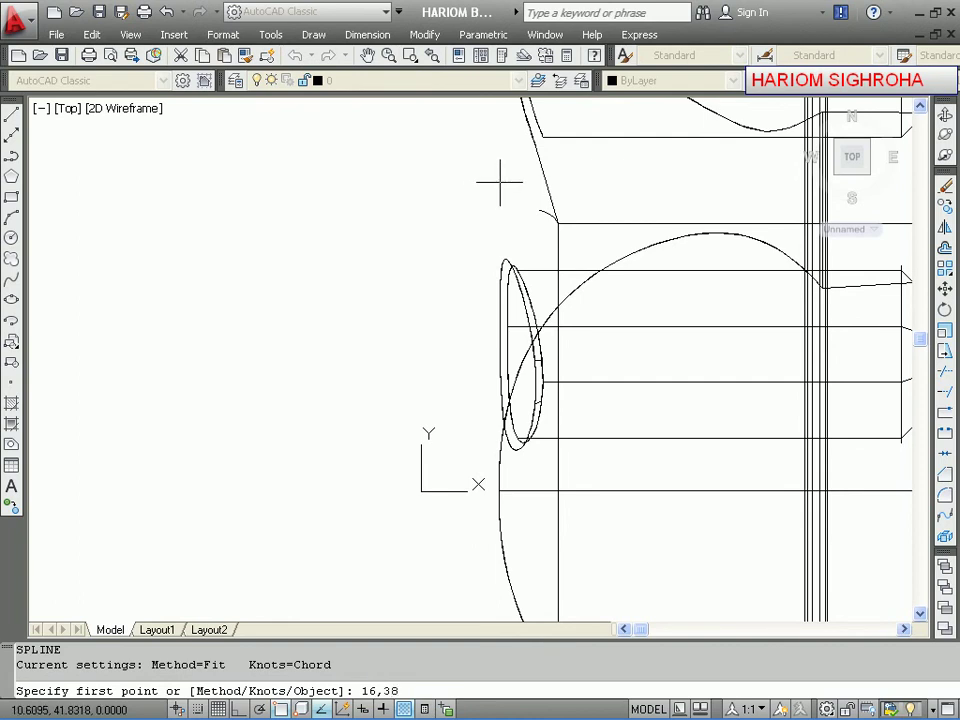
key(Return)
text(12,18)
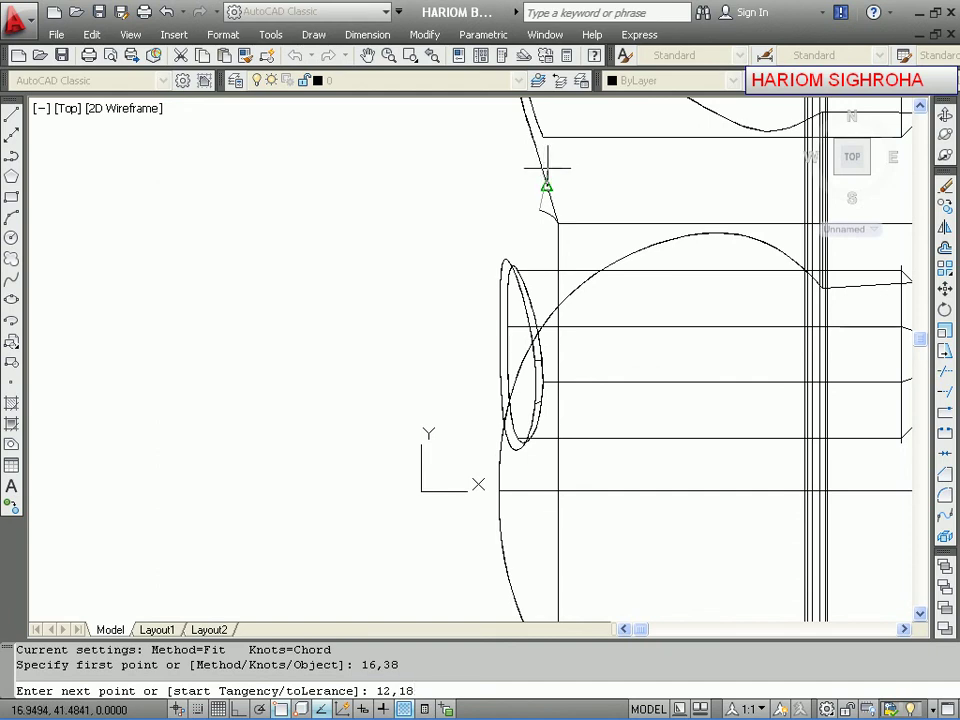
key(Return)
text(10)
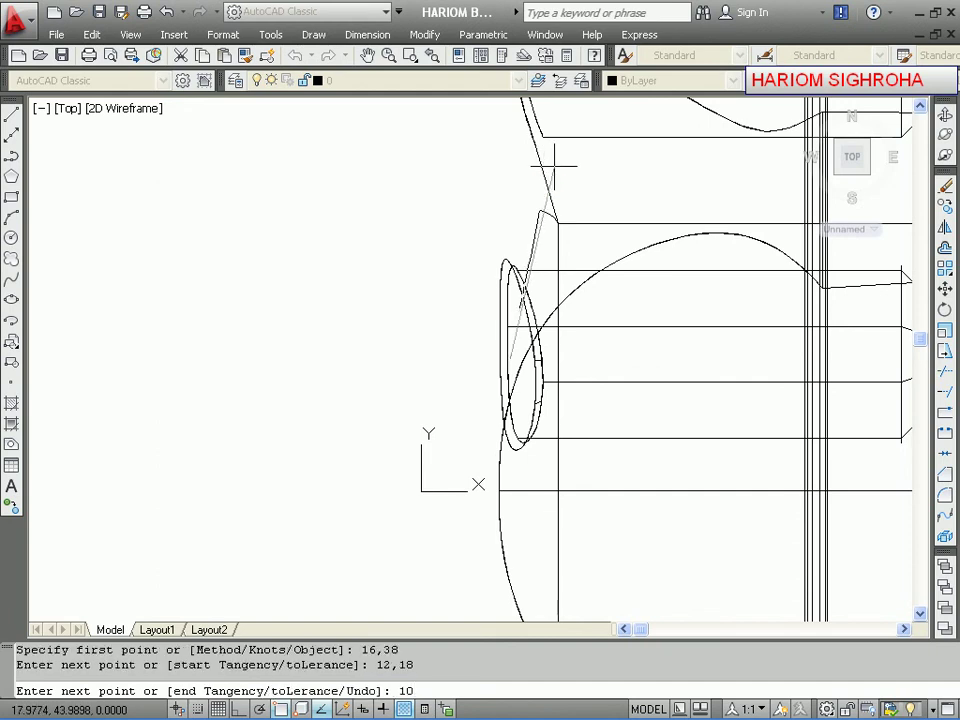
text(,0)
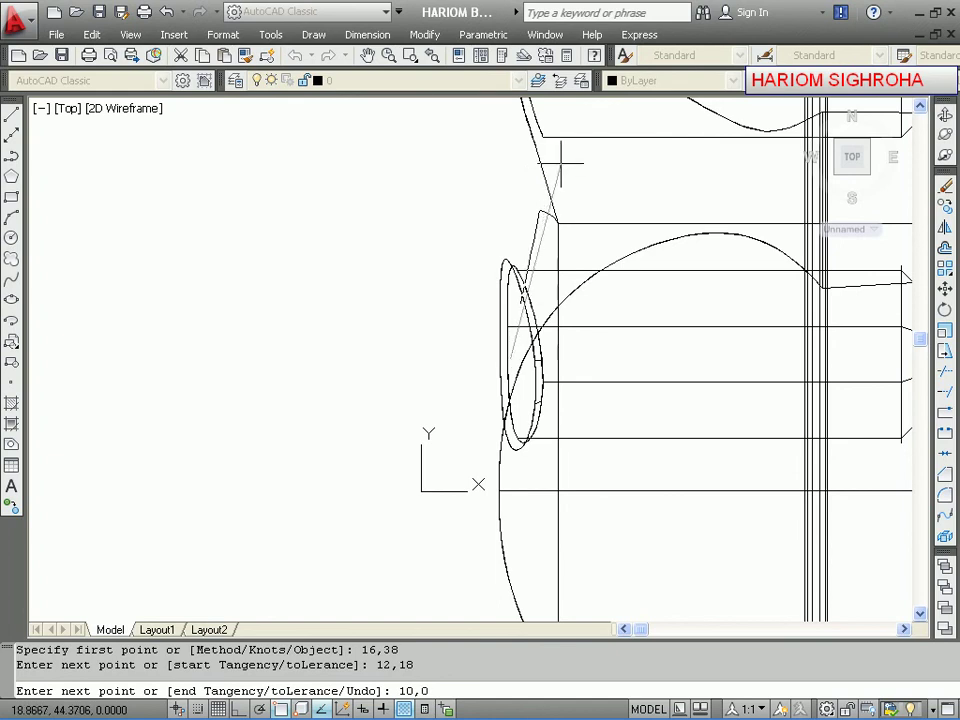
key(Return)
key(Return)
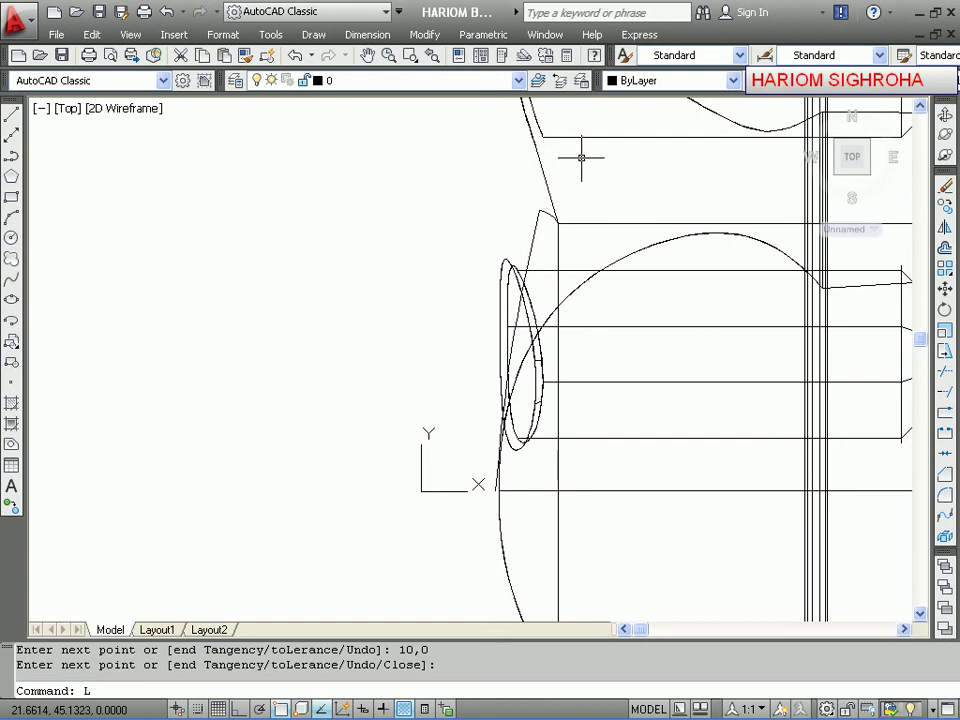
Step: Draw connected lines 10,0 → 28,0 → 28,36.25 → 18.5,36.25 to close the hub profile
key(Return)
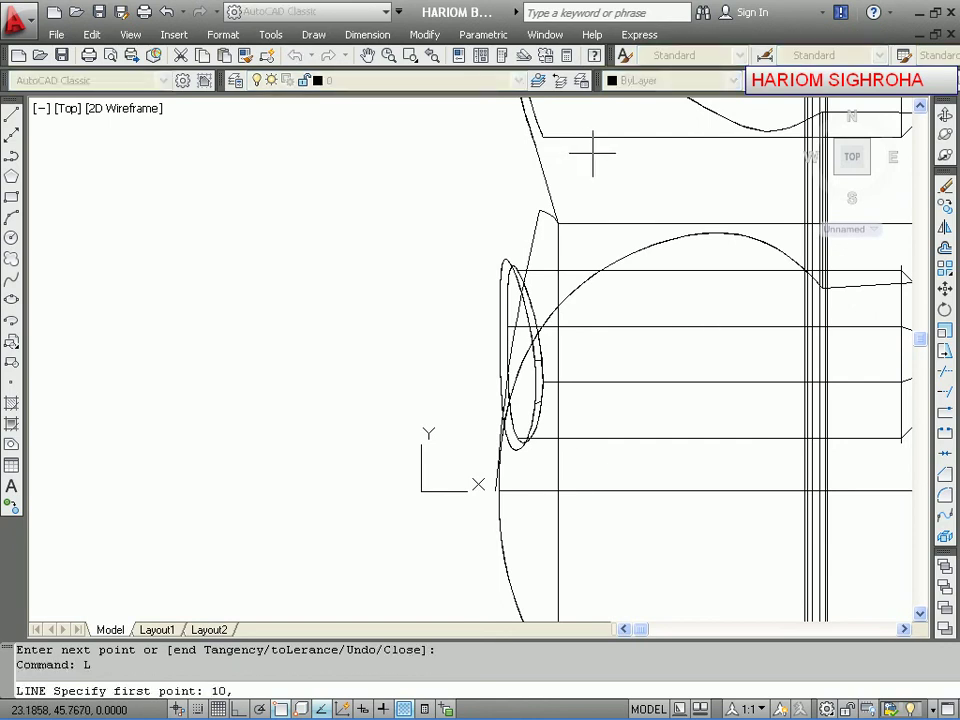
text(0)
key(Return)
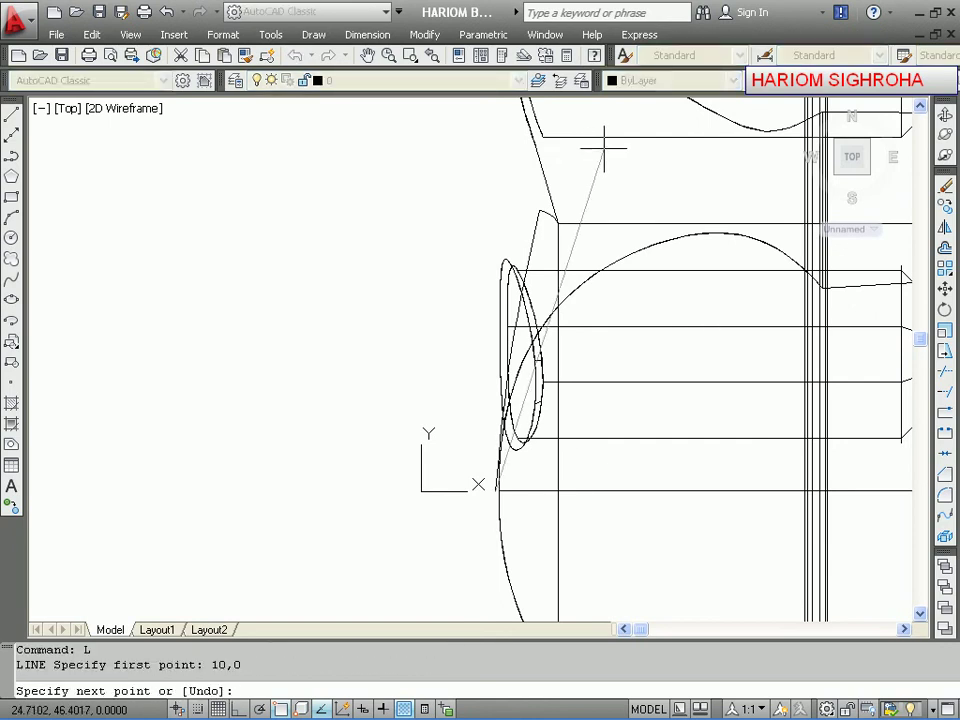
text(28,0)
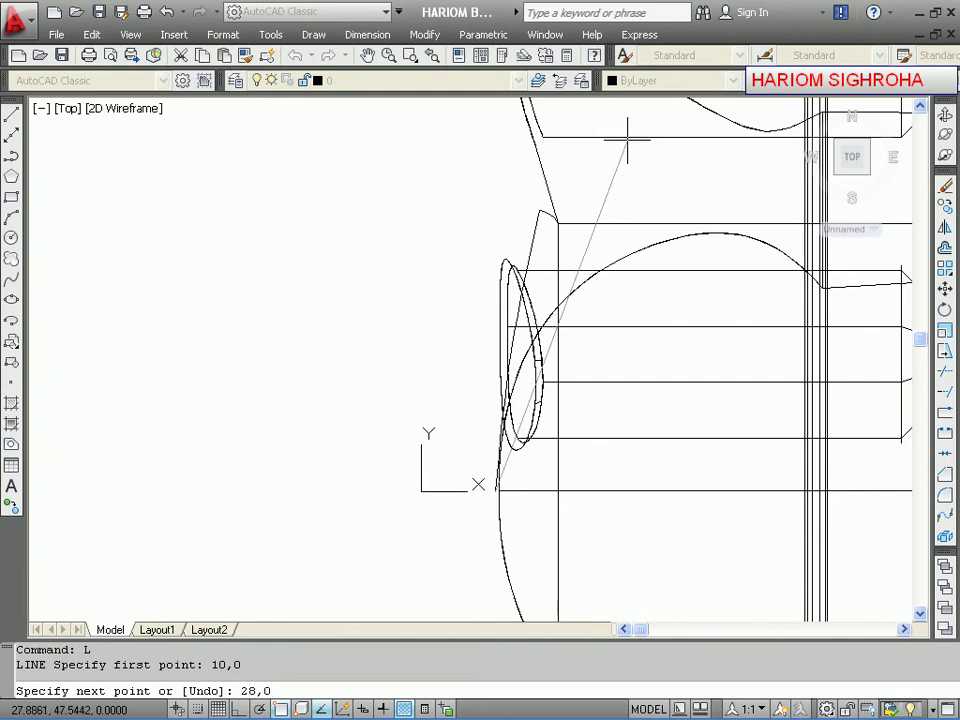
key(Return)
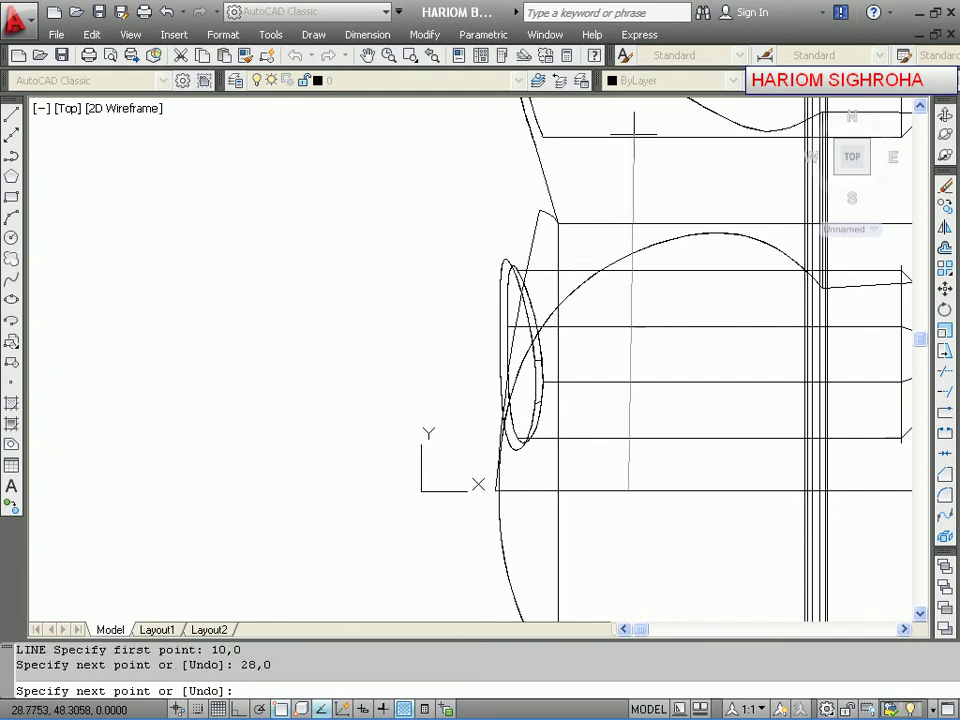
text(28,36.25)
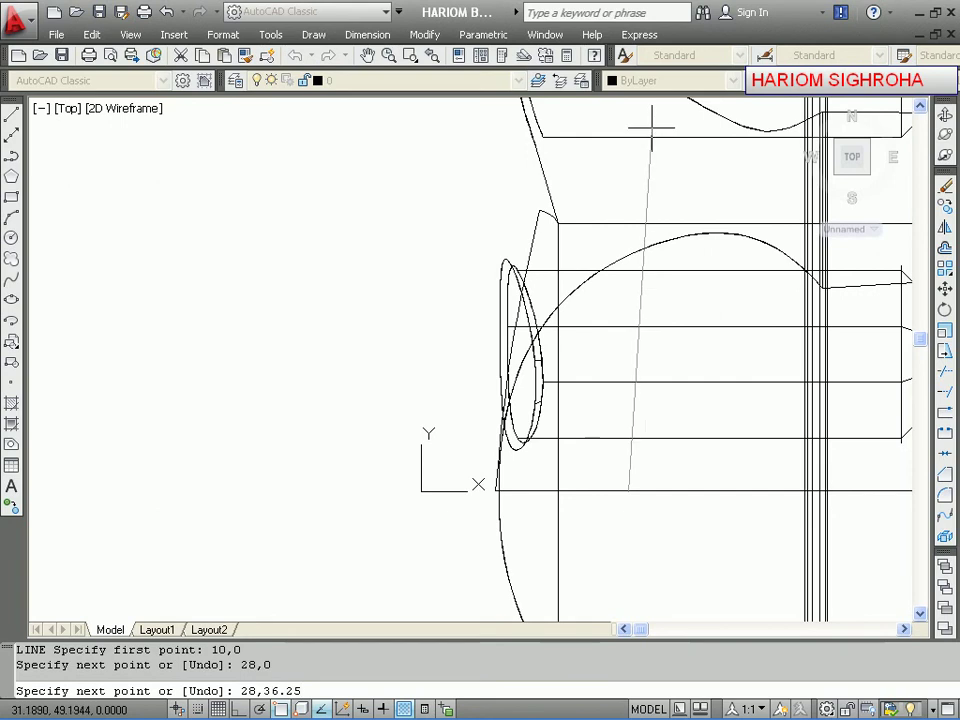
key(Return)
text(8.5)
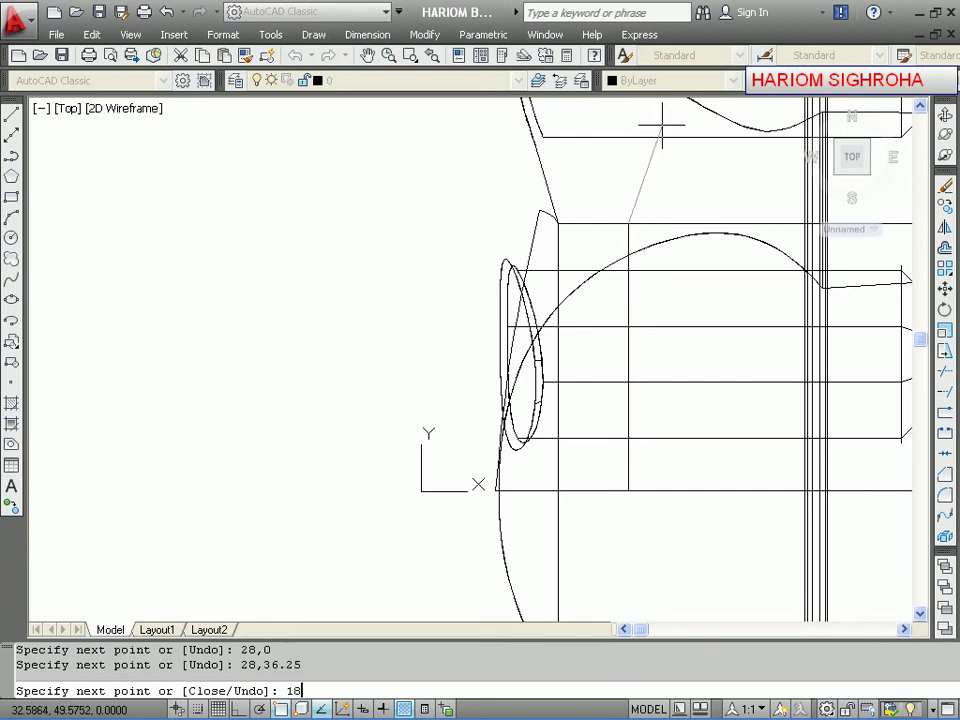
text(,36.25)
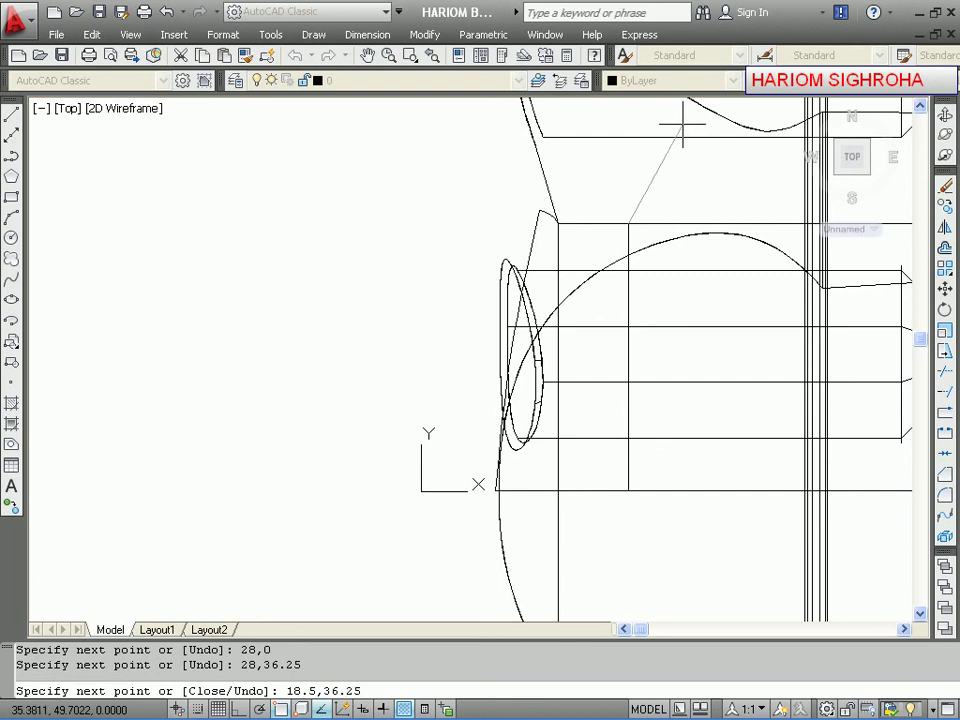
key(Return)
key(Return)
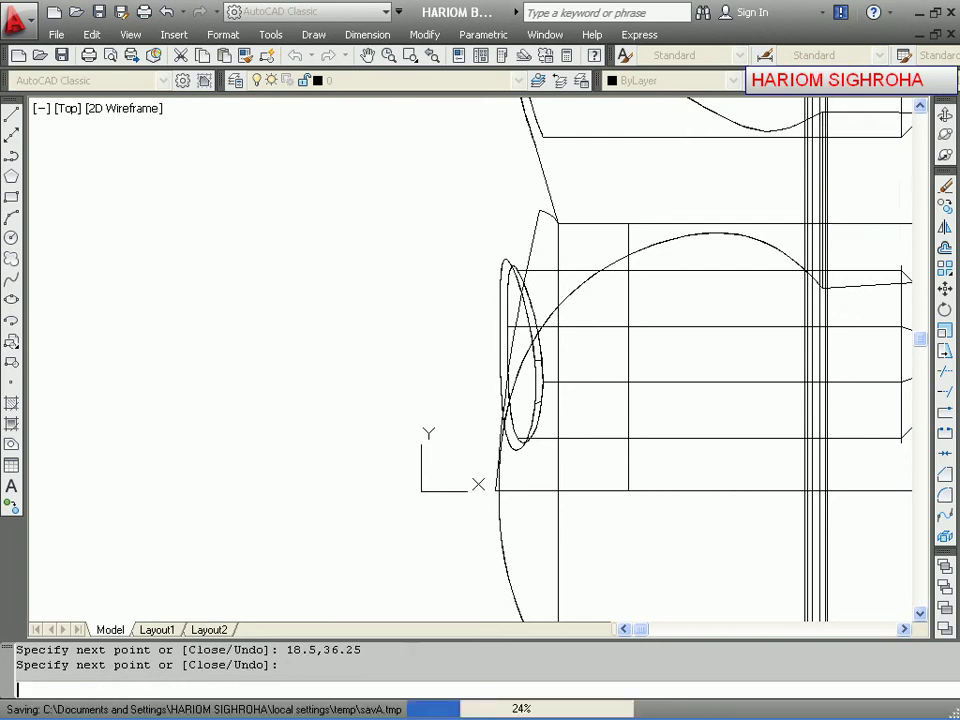
Step: Convert the hub profile's top edge, vertical edge and curve into one region
scroll(687, 121, down, 2)
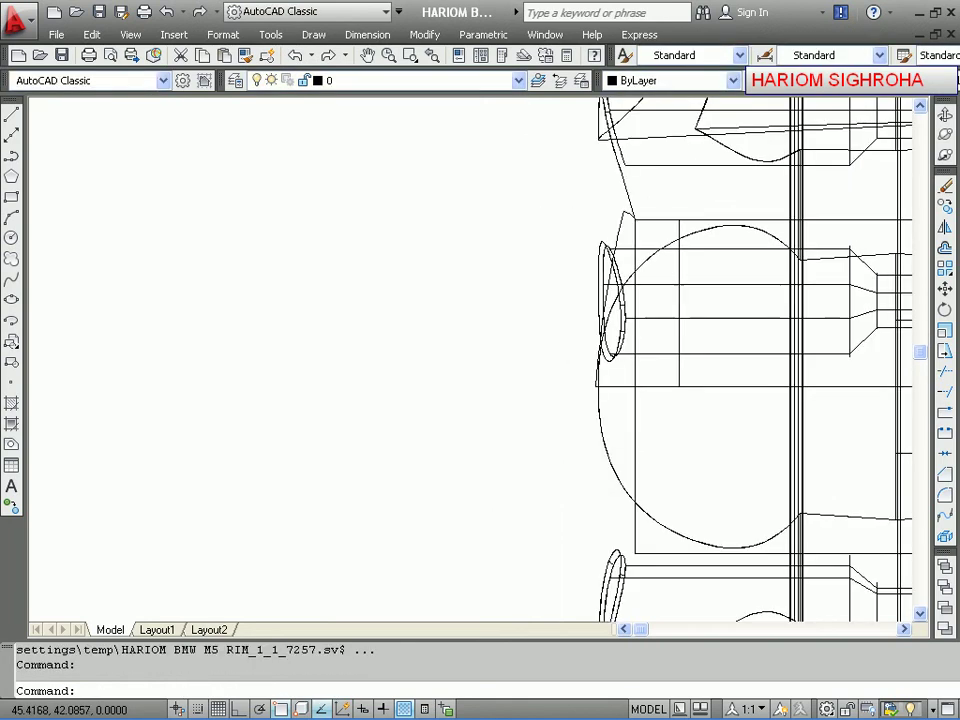
middle_drag(771, 274, 623, 239)
text(REG)
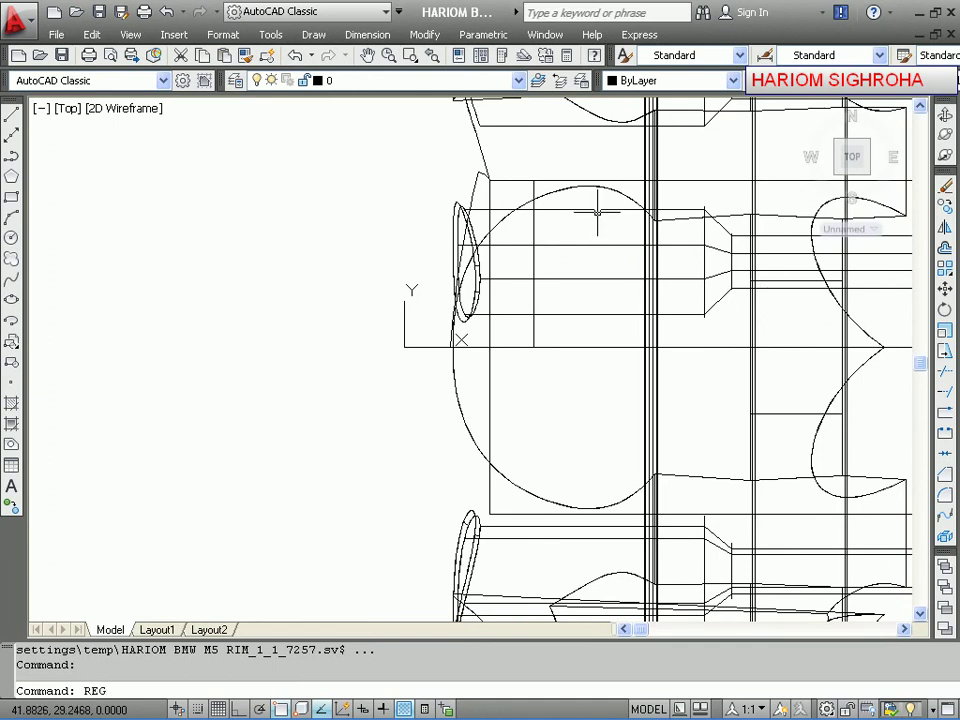
key(Return)
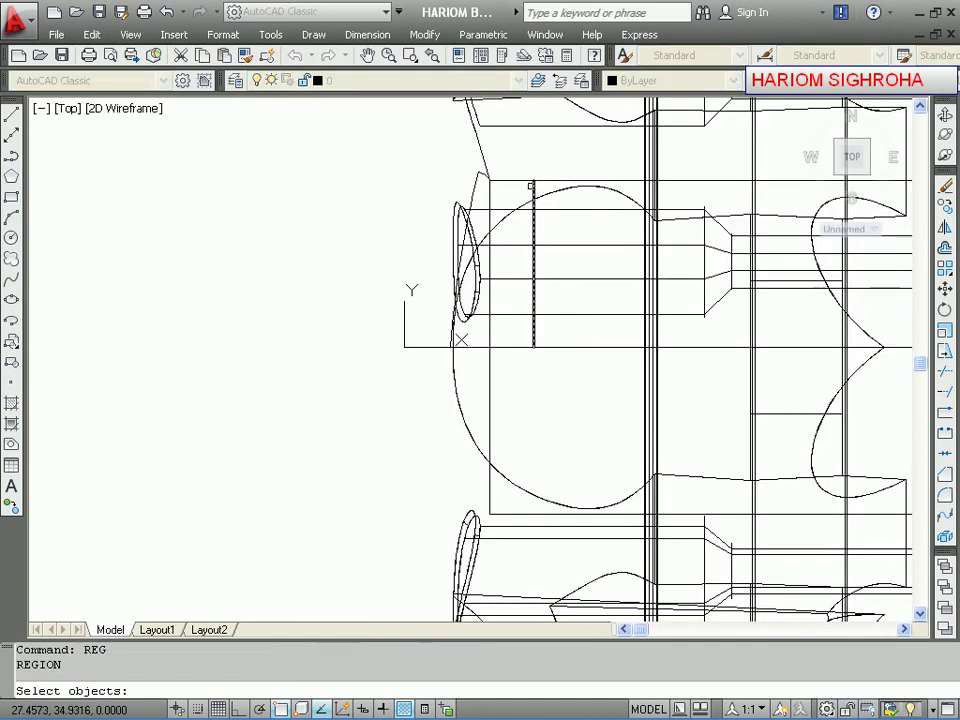
click(524, 181)
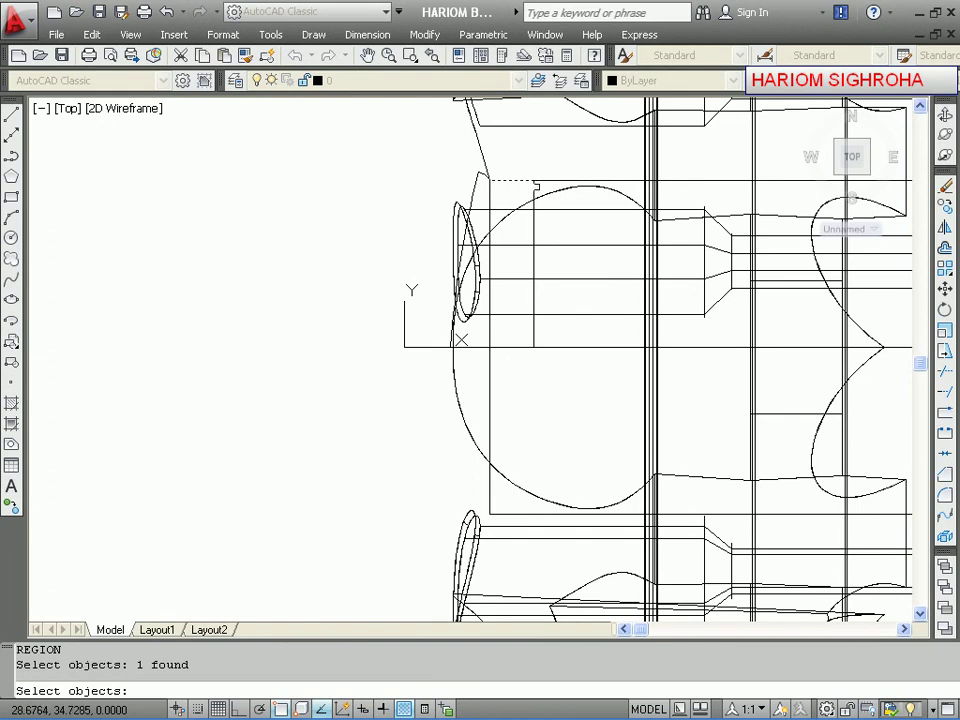
click(533, 190)
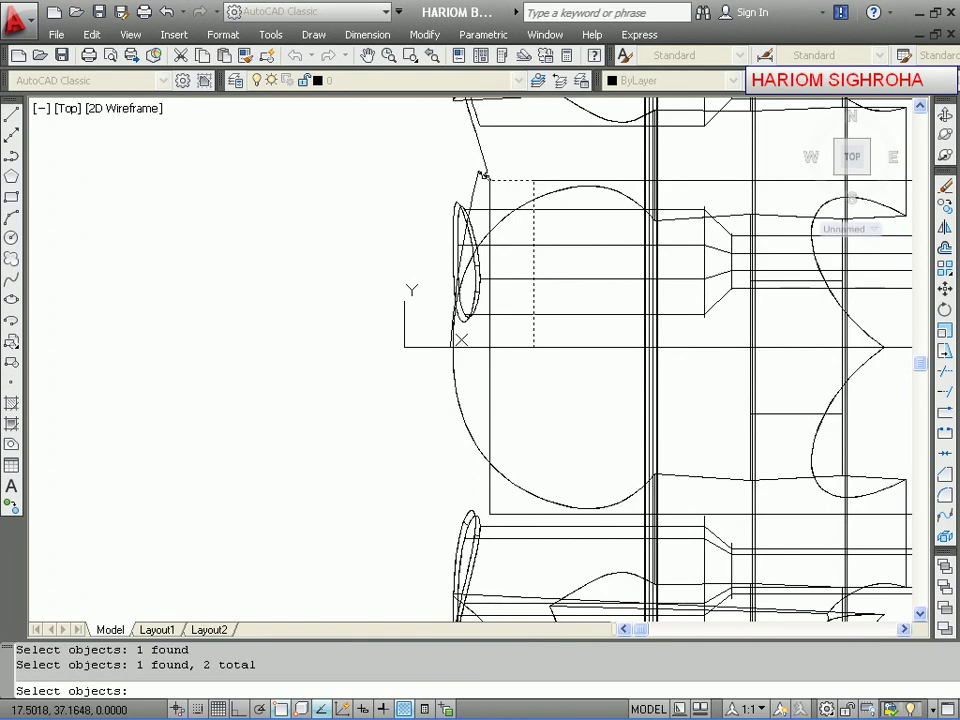
click(477, 177)
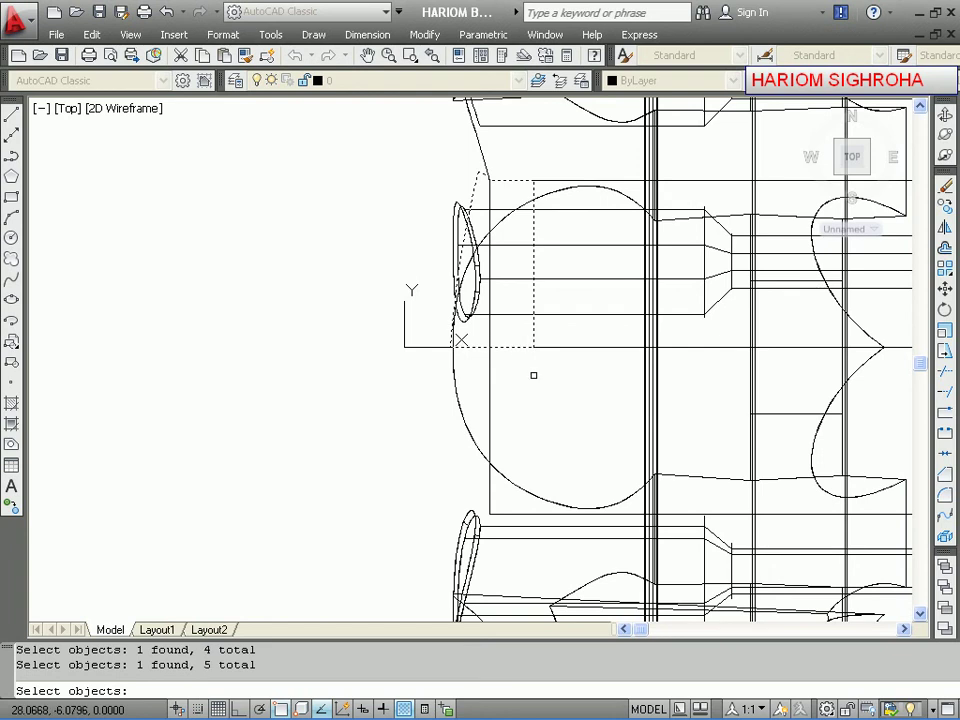
key(Return)
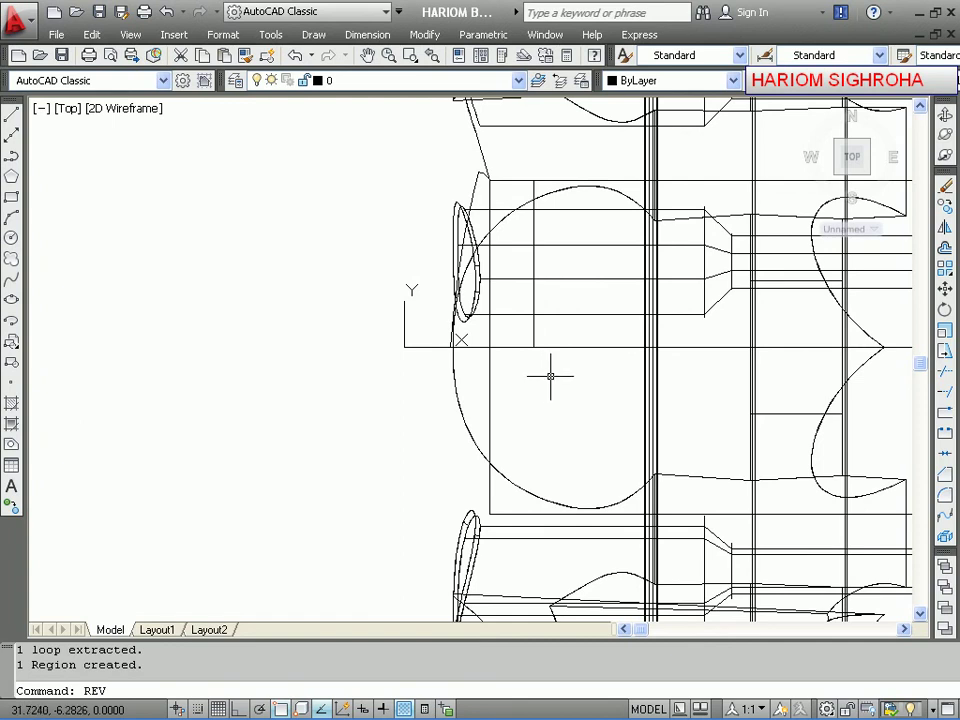
key(Return)
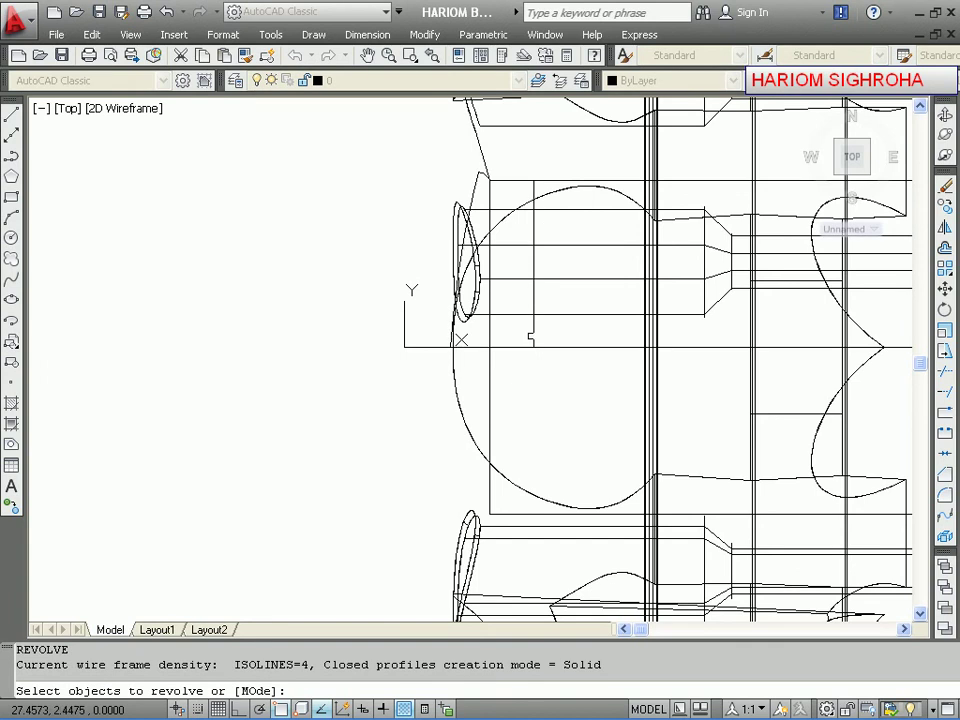
Step: Revolve the hub region a full 360° about an axis picked along the wheel centreline
click(533, 338)
right_click(538, 383)
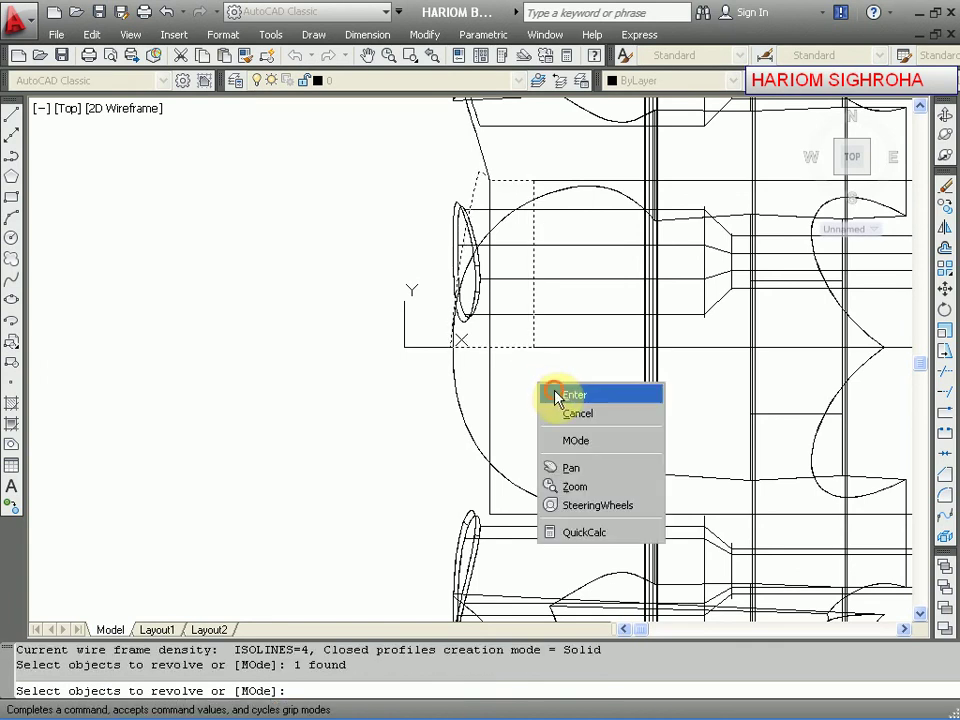
click(568, 395)
click(533, 347)
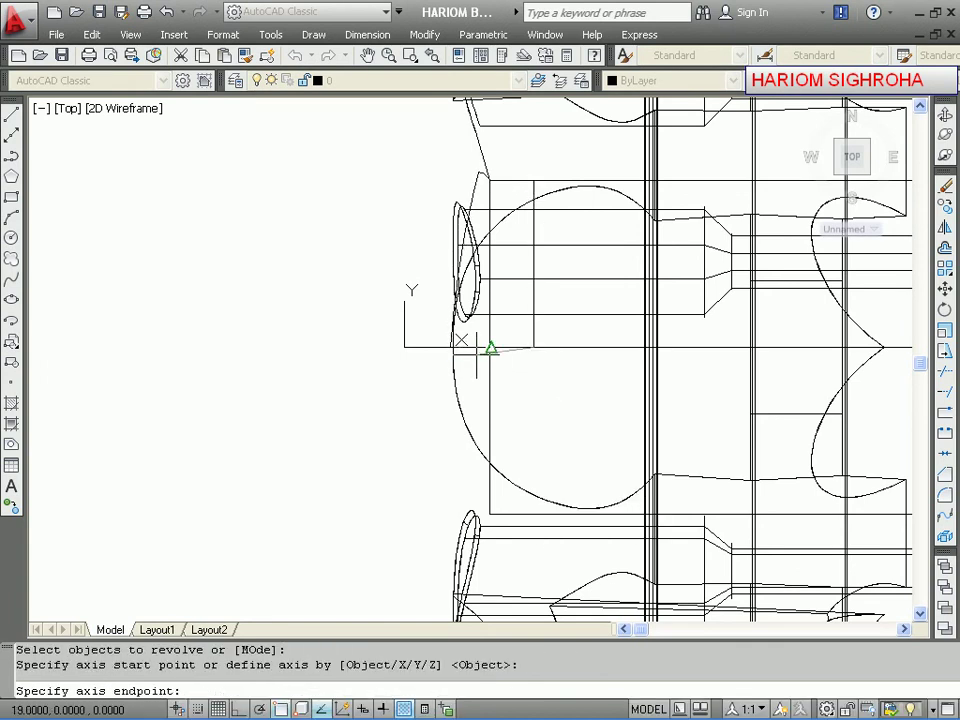
scroll(452, 347, up, 3)
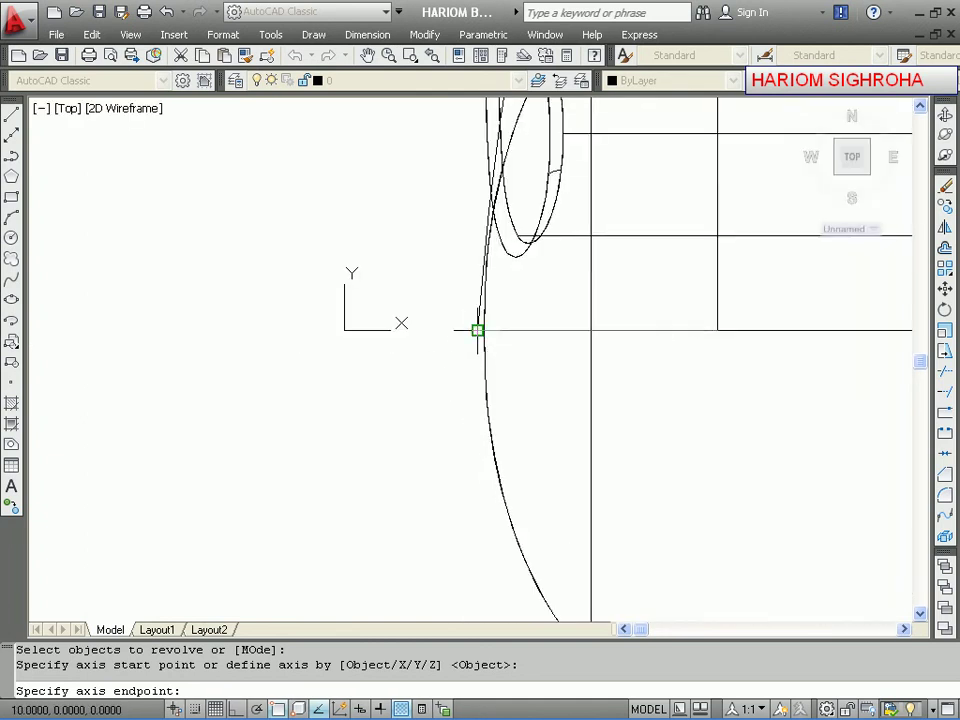
scroll(477, 330, up, 3)
click(475, 329)
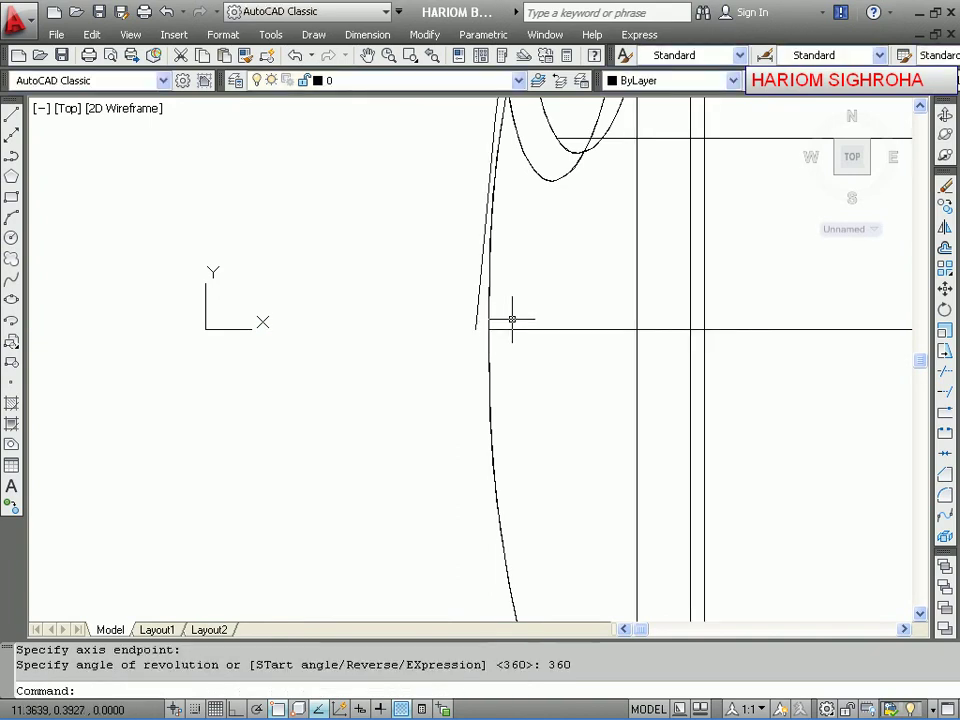
scroll(512, 319, down, 2)
scroll(553, 300, down, 1)
scroll(560, 299, down, 1)
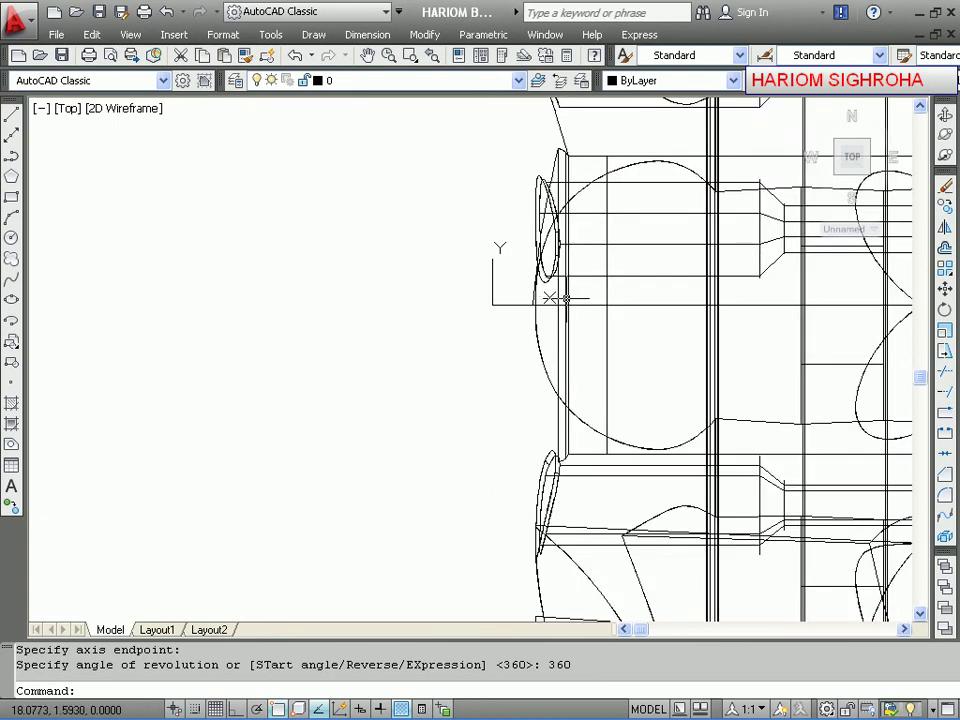
scroll(565, 298, down, 1)
scroll(590, 310, down, 2)
middle_drag(640, 385, 382, 370)
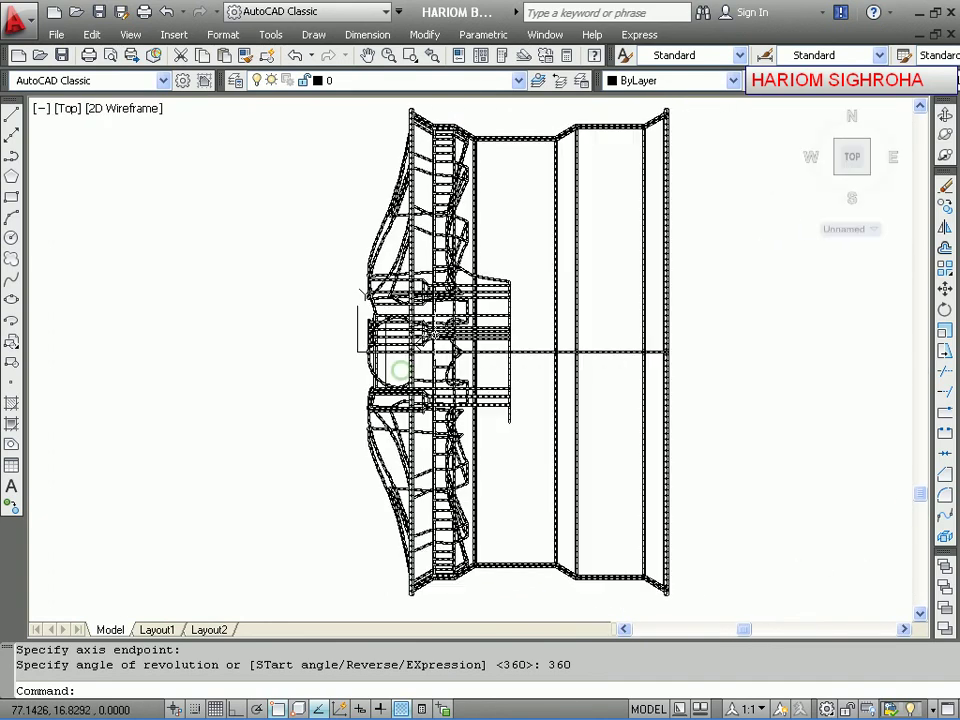
Step: Switch the viewport to the Realistic visual style and free-orbit the wheel into a tilted 3D view
click(133, 112)
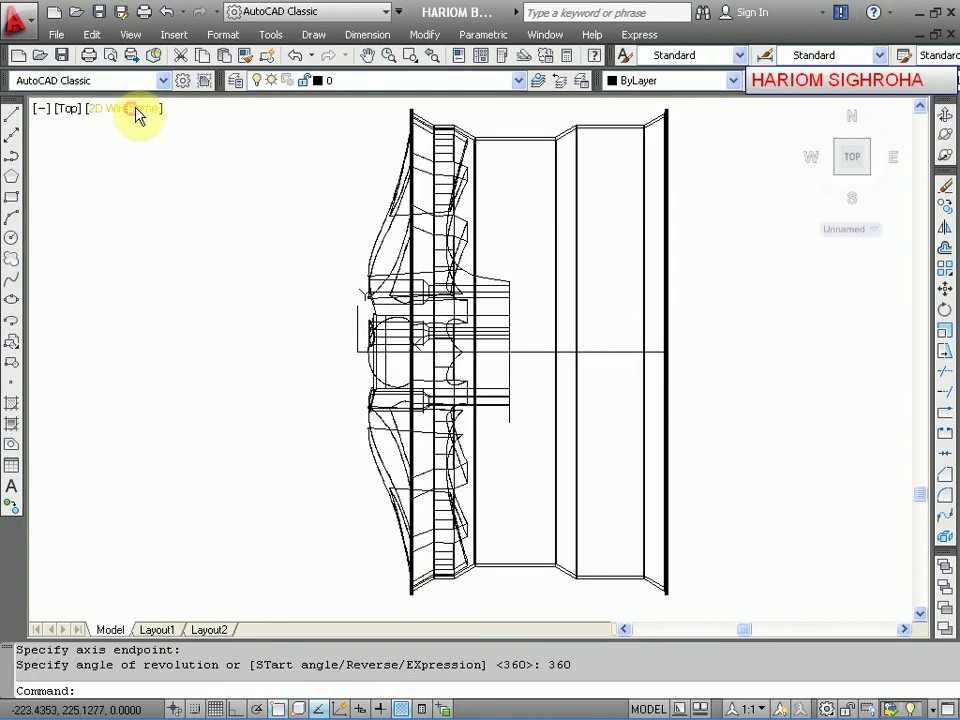
click(171, 197)
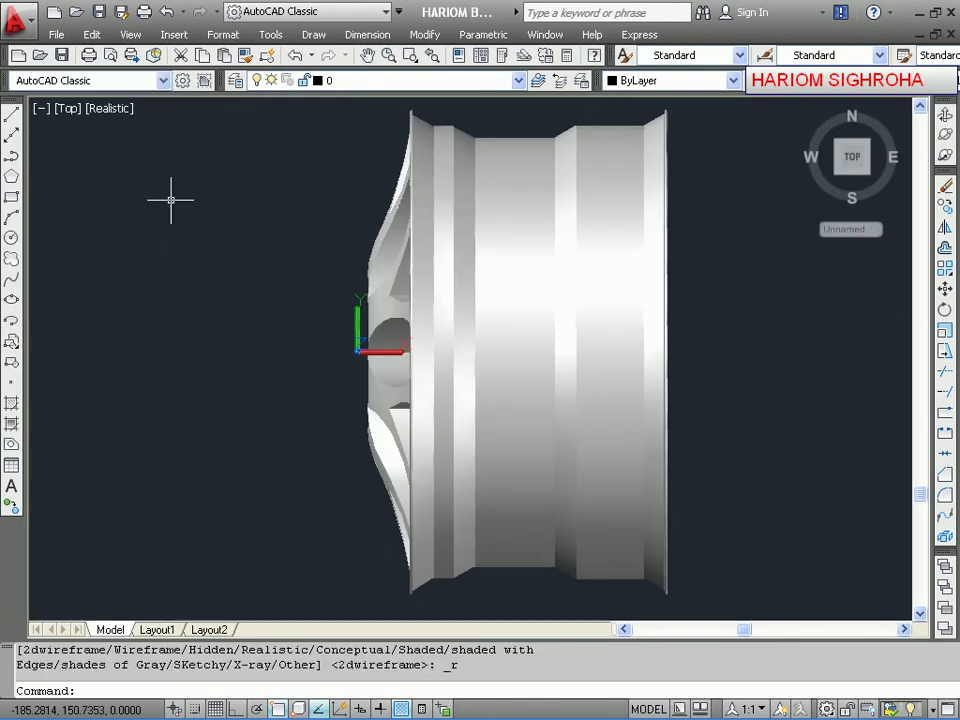
mouse_move(852, 157)
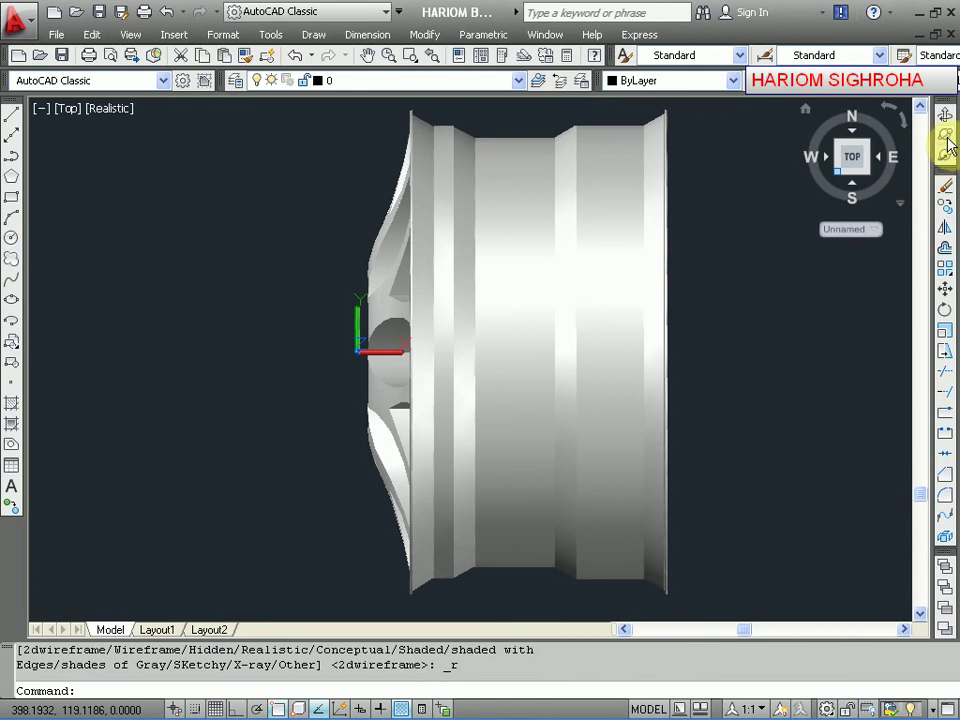
click(946, 143)
mouse_move(499, 354)
mouse_down()
mouse_move(684, 358)
mouse_move(592, 363)
mouse_move(527, 386)
mouse_move(646, 371)
mouse_move(579, 377)
mouse_move(630, 372)
mouse_up()
Step: Zoom into the hub and free-orbit around the shaded wheel to inspect the rim, then exit orbit
scroll(630, 372, up, 2)
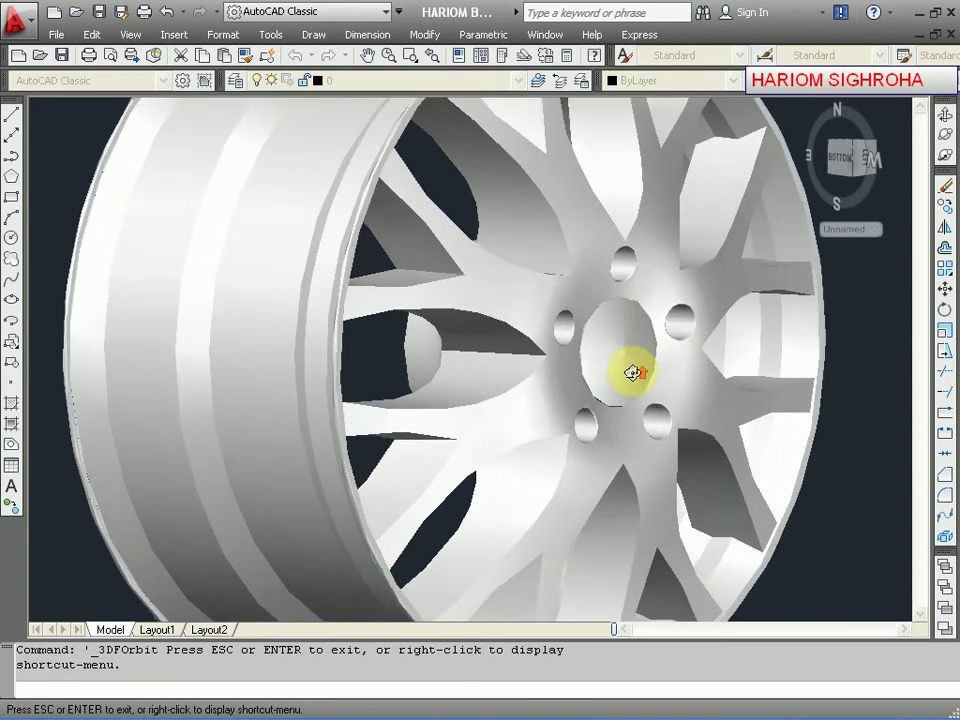
scroll(634, 373, up, 2)
scroll(639, 369, up, 2)
scroll(639, 366, up, 1)
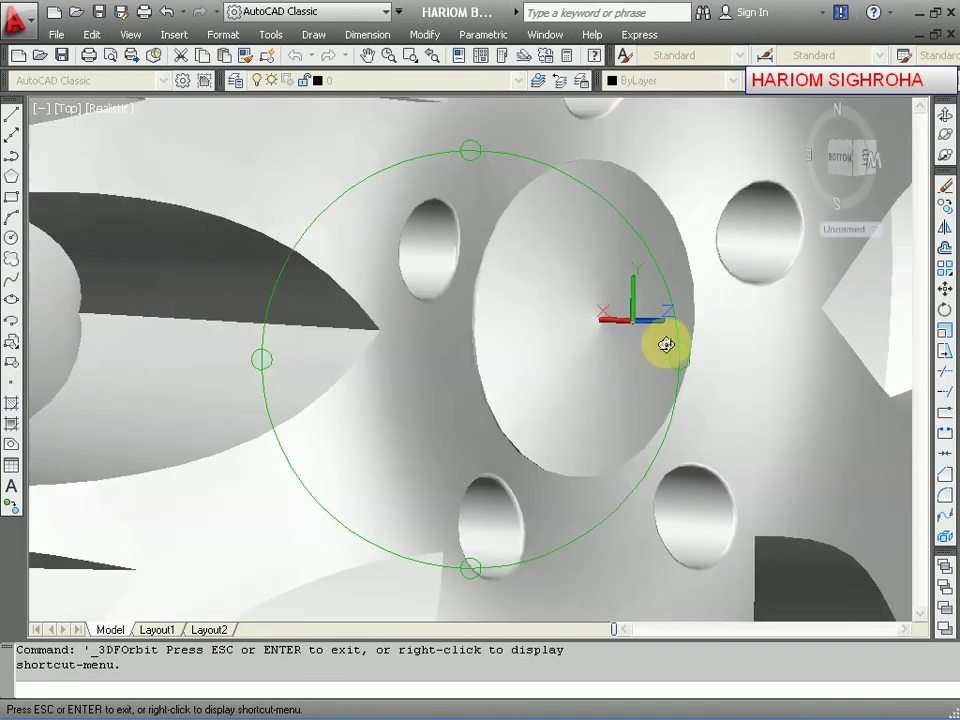
mouse_move(692, 366)
mouse_down()
mouse_move(700, 366)
mouse_move(465, 368)
mouse_move(508, 347)
mouse_move(574, 343)
mouse_move(521, 343)
mouse_move(493, 328)
mouse_move(545, 319)
mouse_move(504, 193)
mouse_move(521, 223)
mouse_move(533, 296)
mouse_move(482, 206)
mouse_move(411, 253)
mouse_move(521, 360)
mouse_move(546, 328)
mouse_up()
right_click(555, 332)
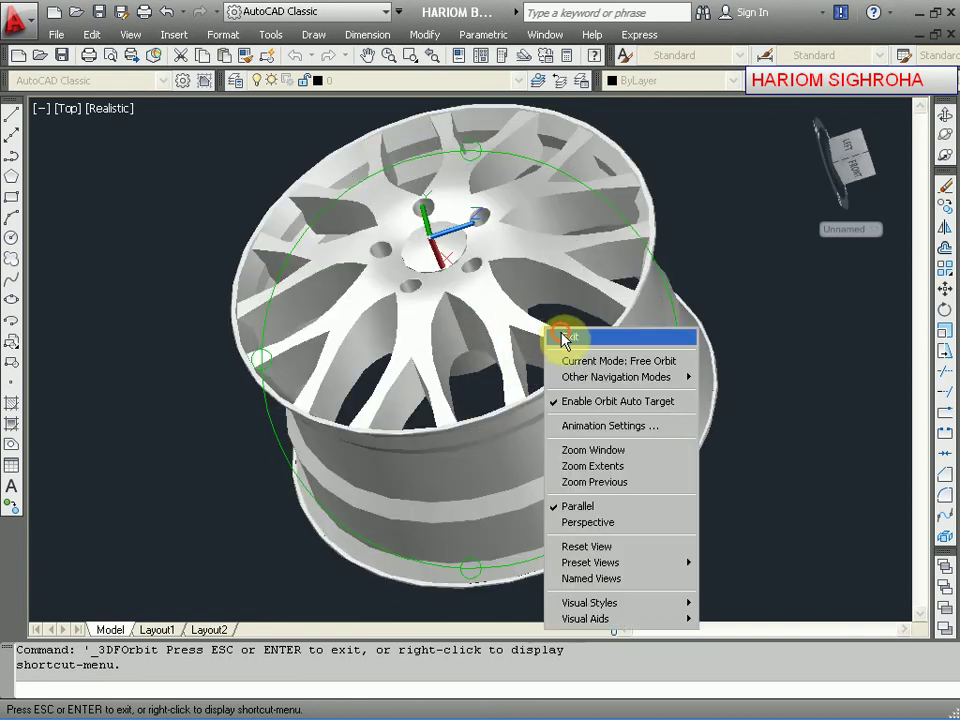
click(575, 334)
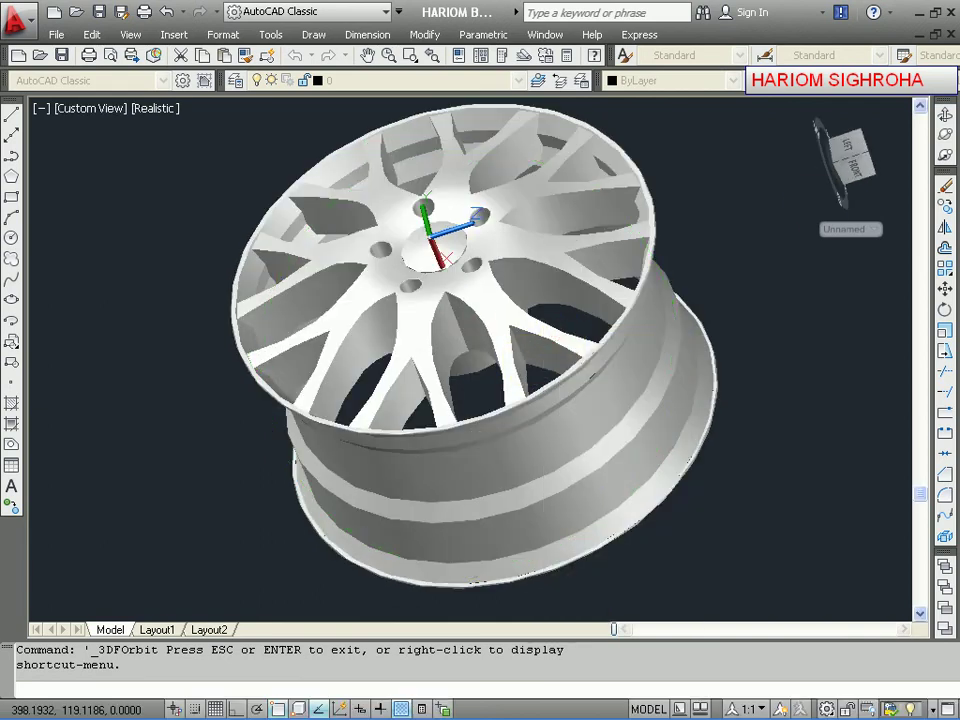
Step: Reset the UCS to World from the ViewCube's coordinate system menu
click(844, 231)
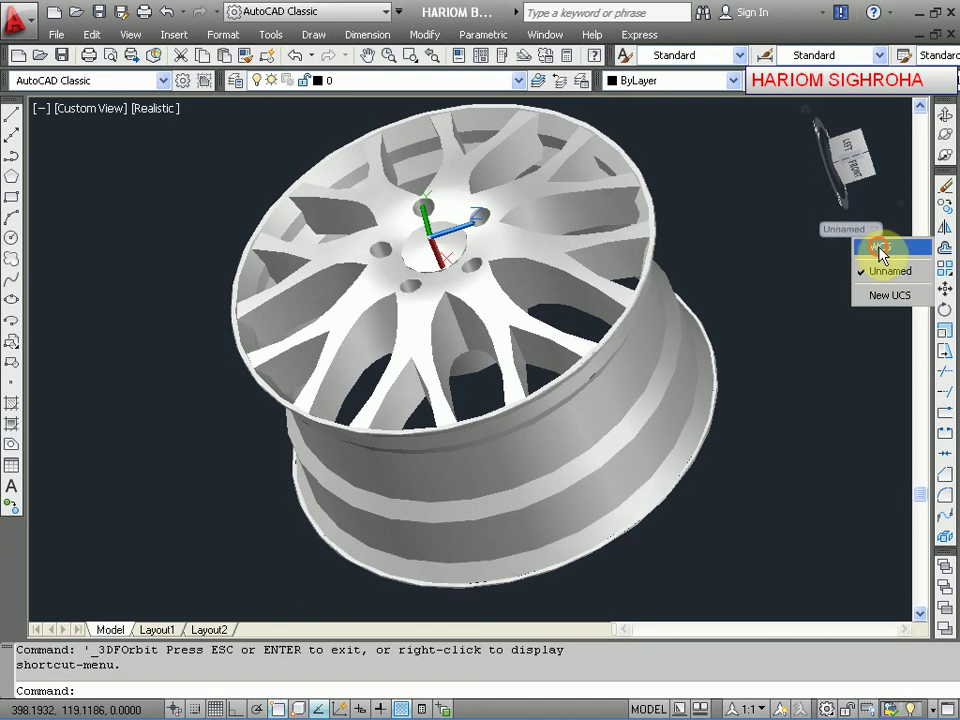
click(879, 248)
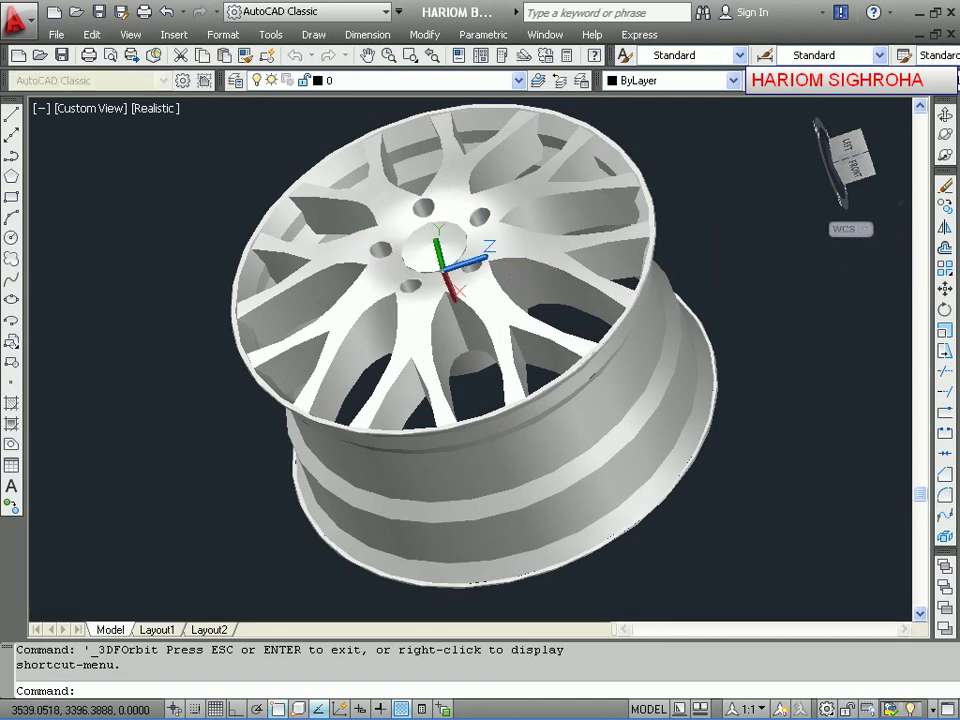
scroll(546, 236, down, 4)
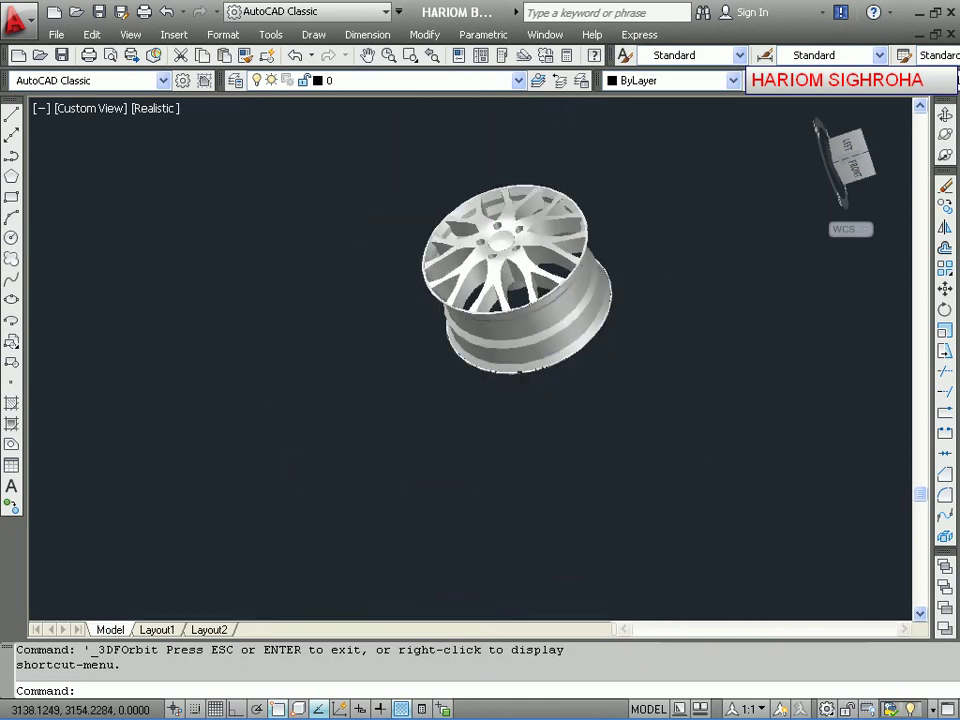
scroll(600, 220, up, 3)
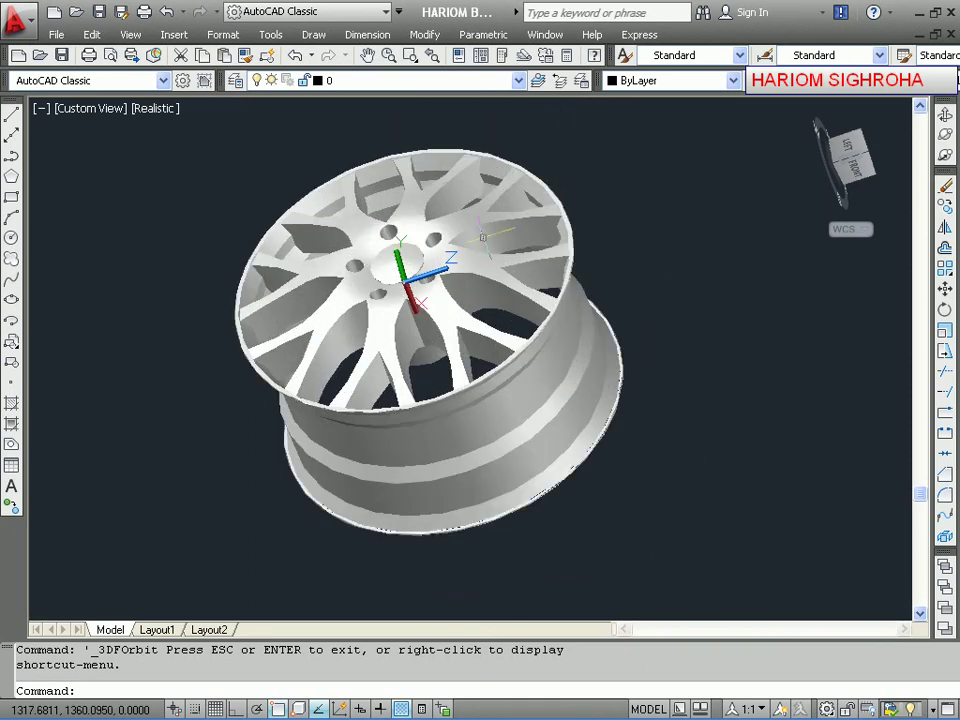
mouse_move(848, 160)
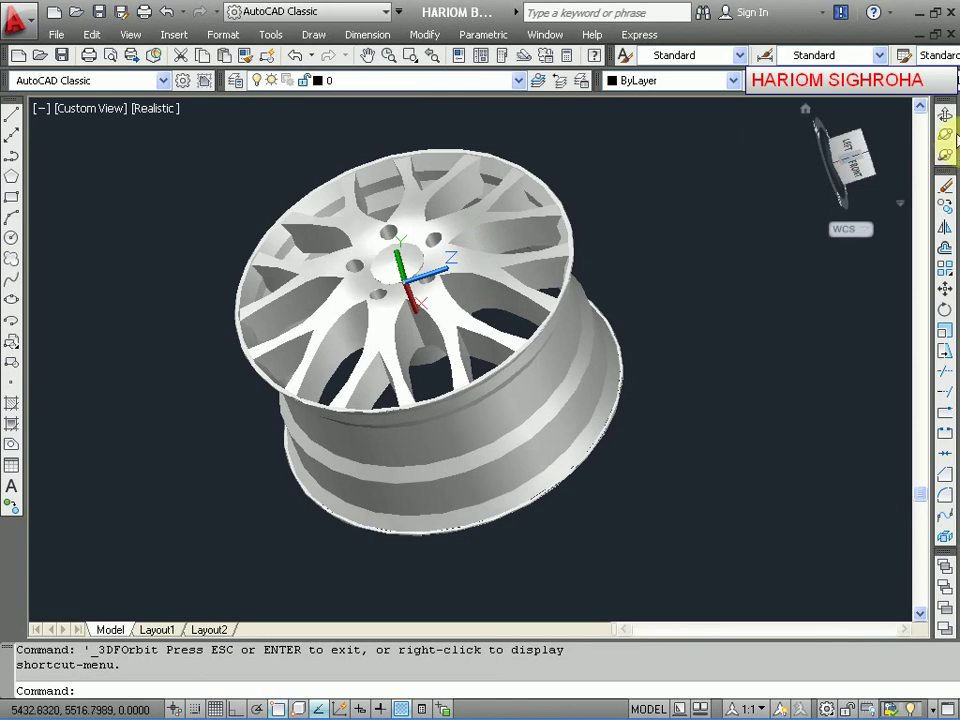
Step: Free-orbit the wheel twice to settle on a front three-quarter view
click(946, 133)
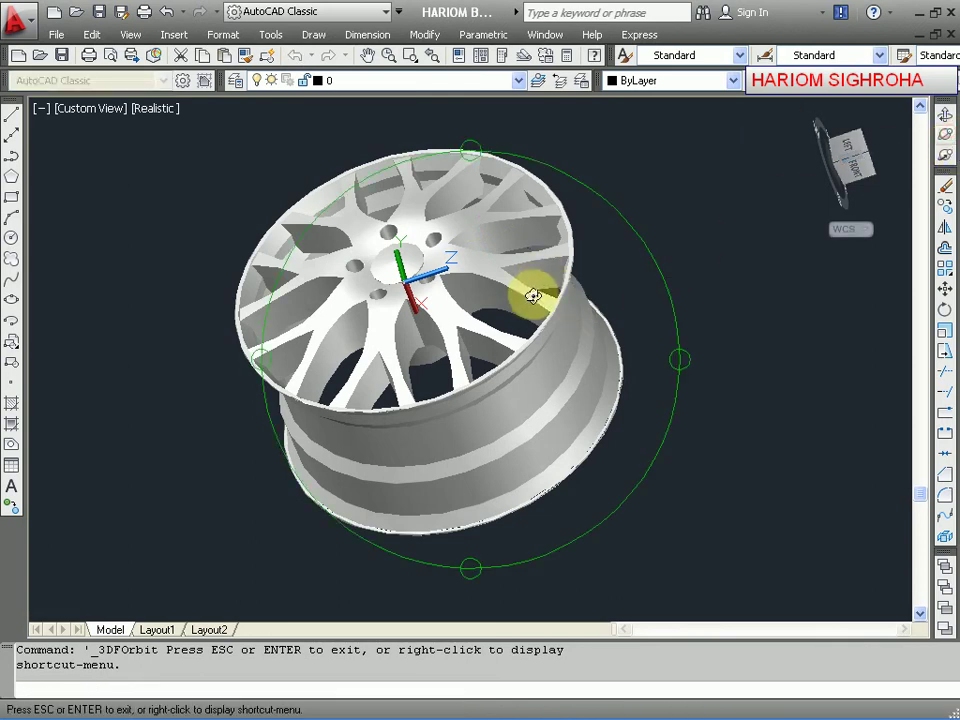
mouse_move(453, 353)
mouse_down()
mouse_move(463, 401)
mouse_move(452, 383)
mouse_move(456, 424)
mouse_move(497, 285)
mouse_move(536, 253)
mouse_move(510, 281)
mouse_move(520, 298)
mouse_up()
right_click(590, 270)
click(593, 267)
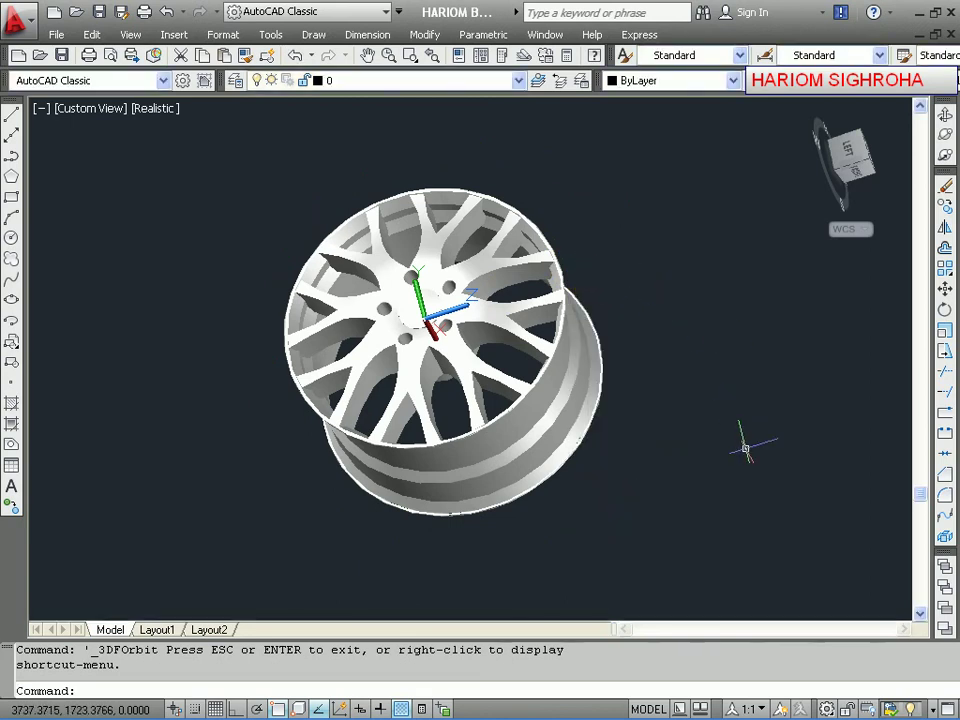
click(944, 133)
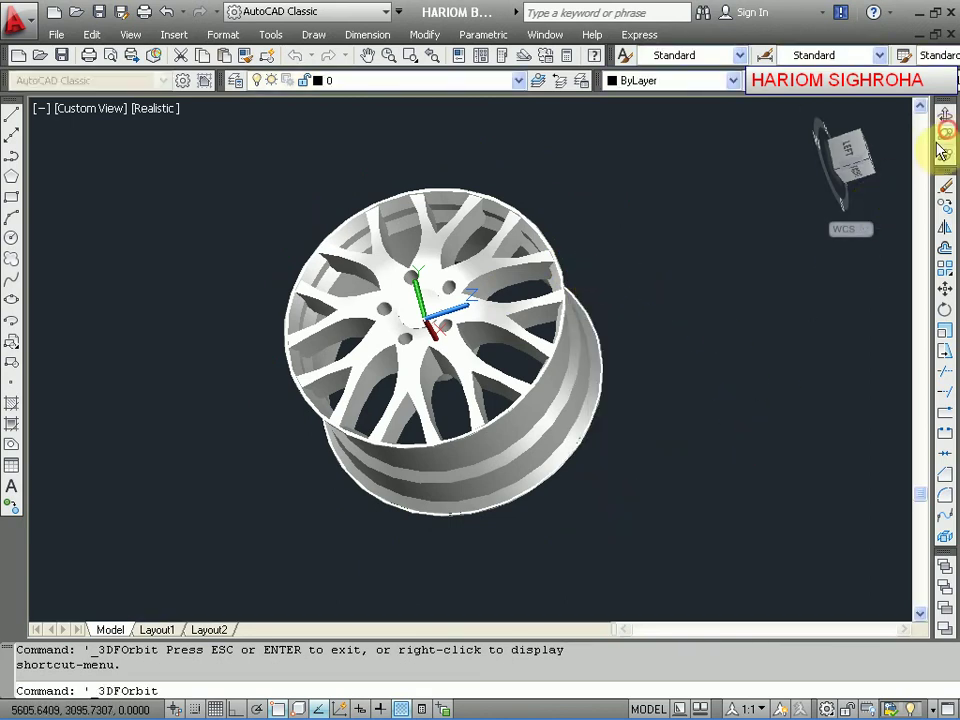
mouse_move(568, 341)
mouse_down()
mouse_move(480, 342)
mouse_move(502, 428)
mouse_up()
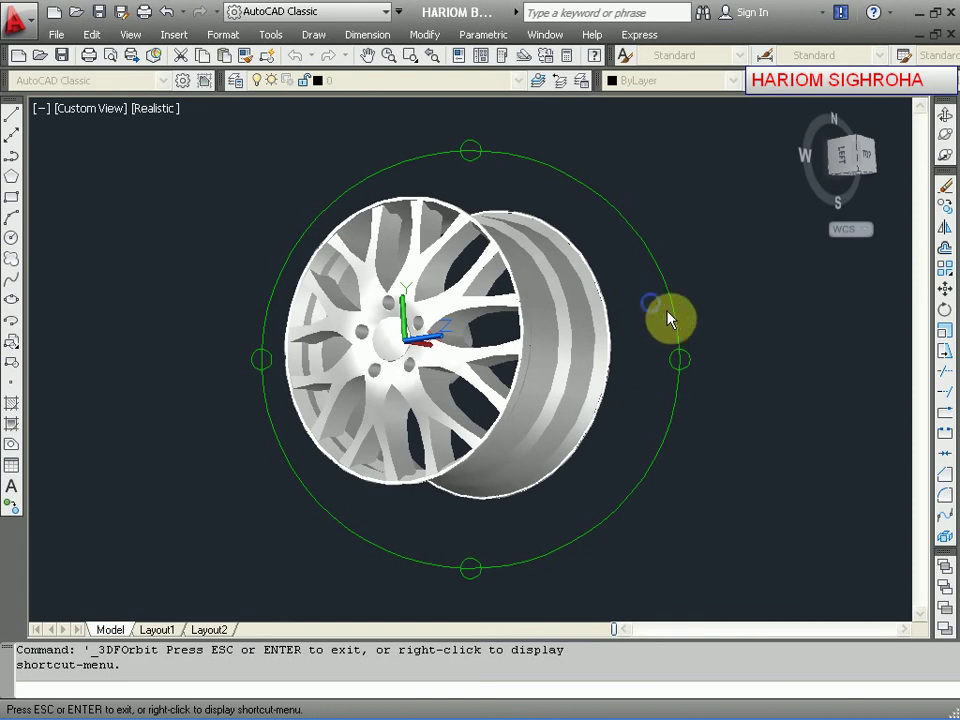
key(Escape)
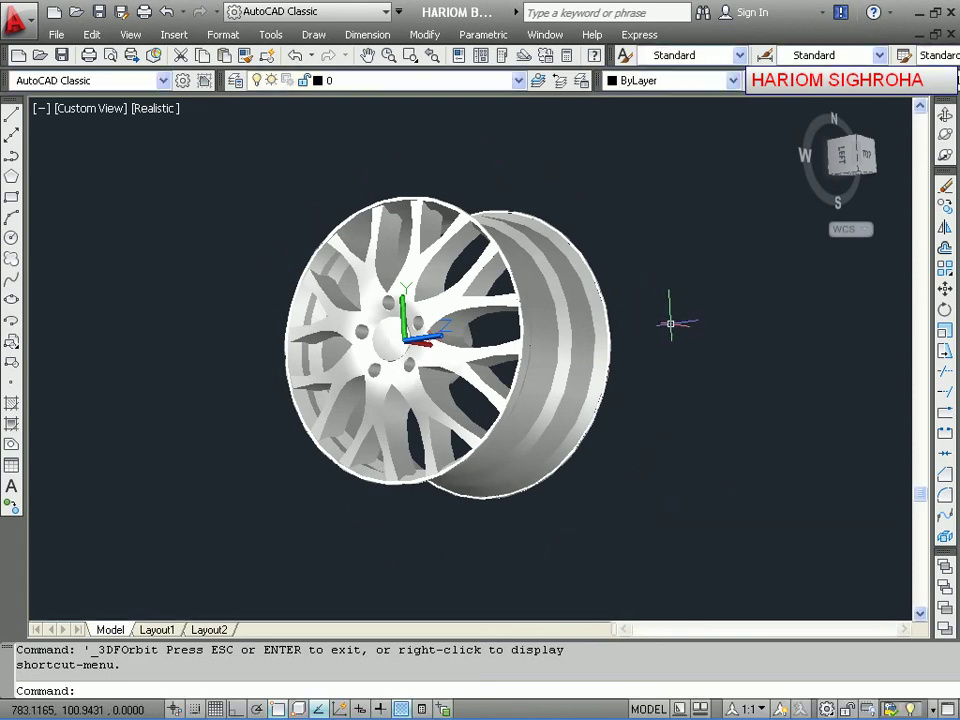